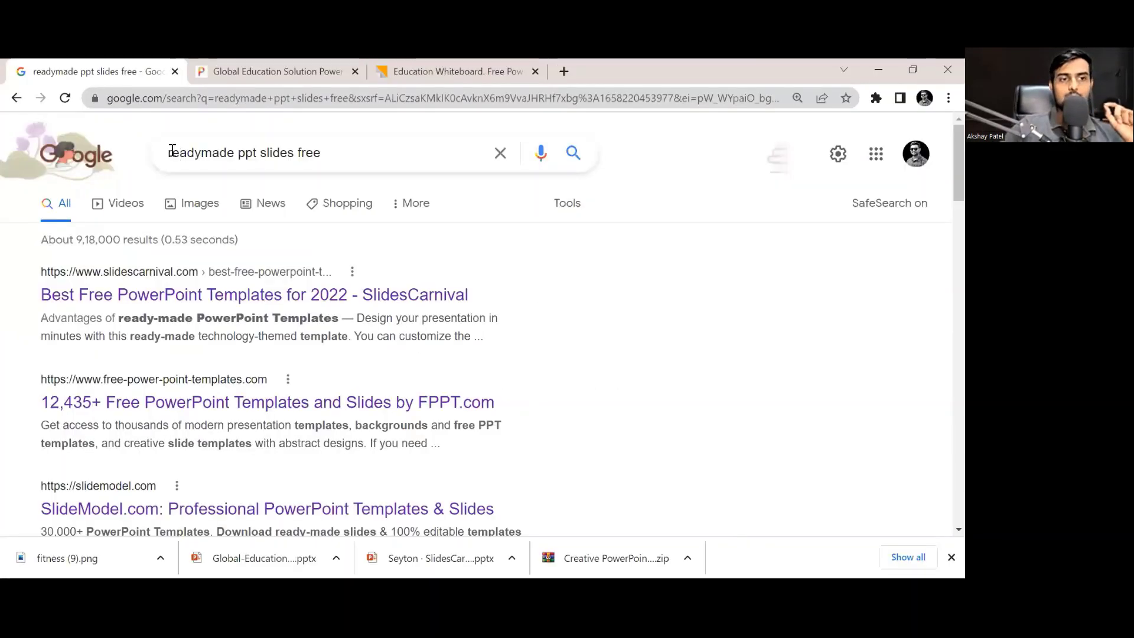
Review the suggestions for the 'readymade ppt slides free' query and scroll the results
{"action": "left_click_drag", "start_coordinate": [172, 152], "coordinate": [294, 154]}
{"action": "left_click", "coordinate": [357, 147]}
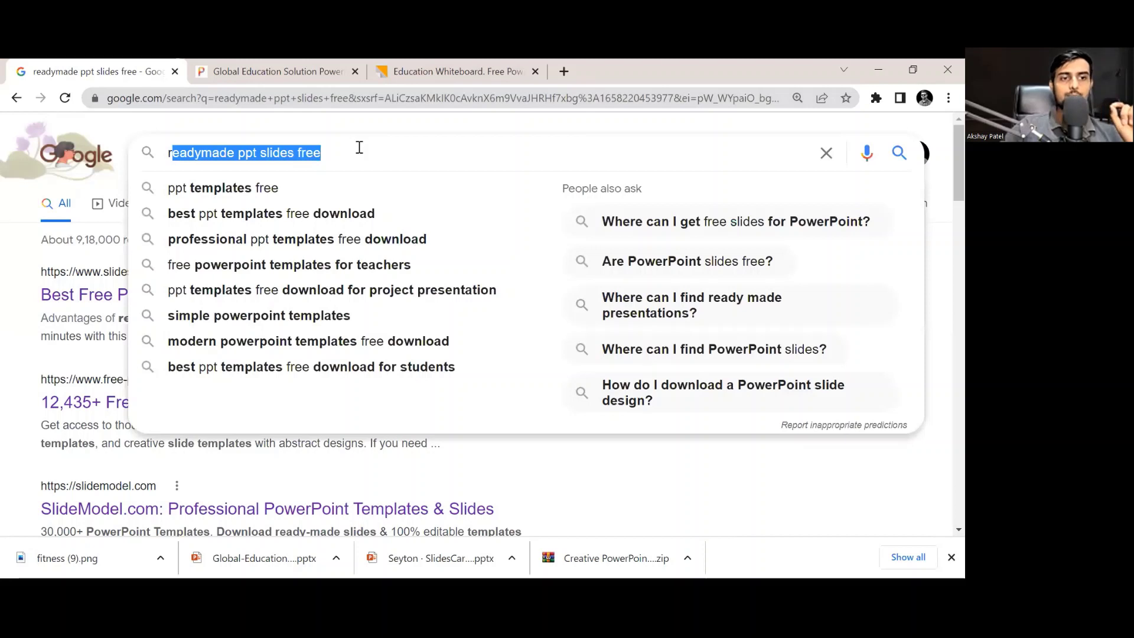
{"action": "left_click", "coordinate": [359, 147]}
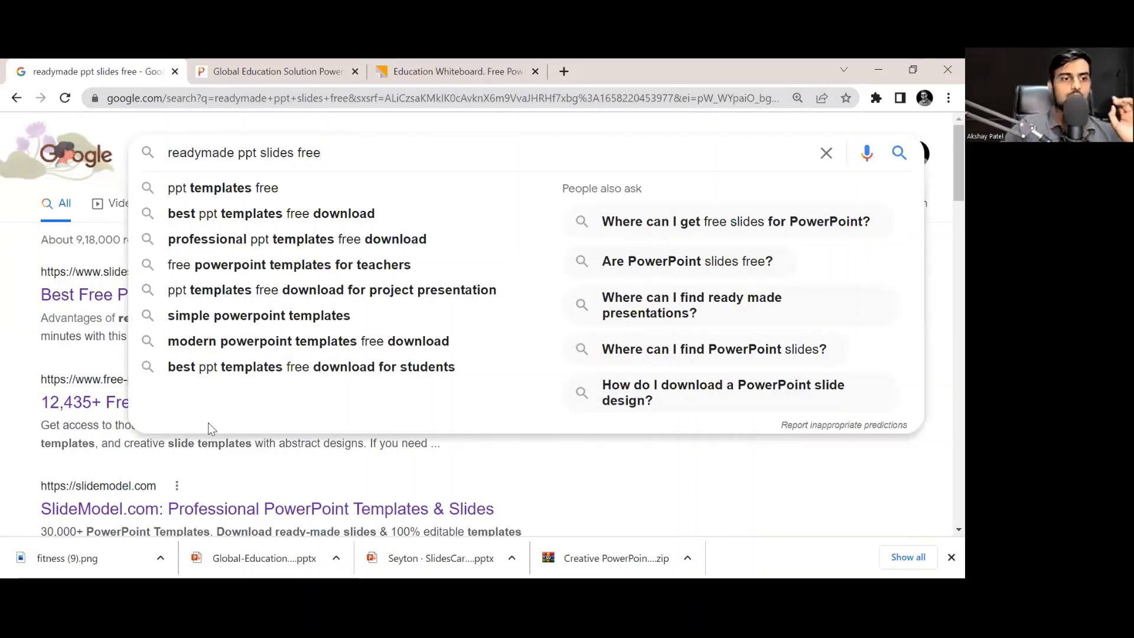
{"action": "left_click", "coordinate": [336, 410]}
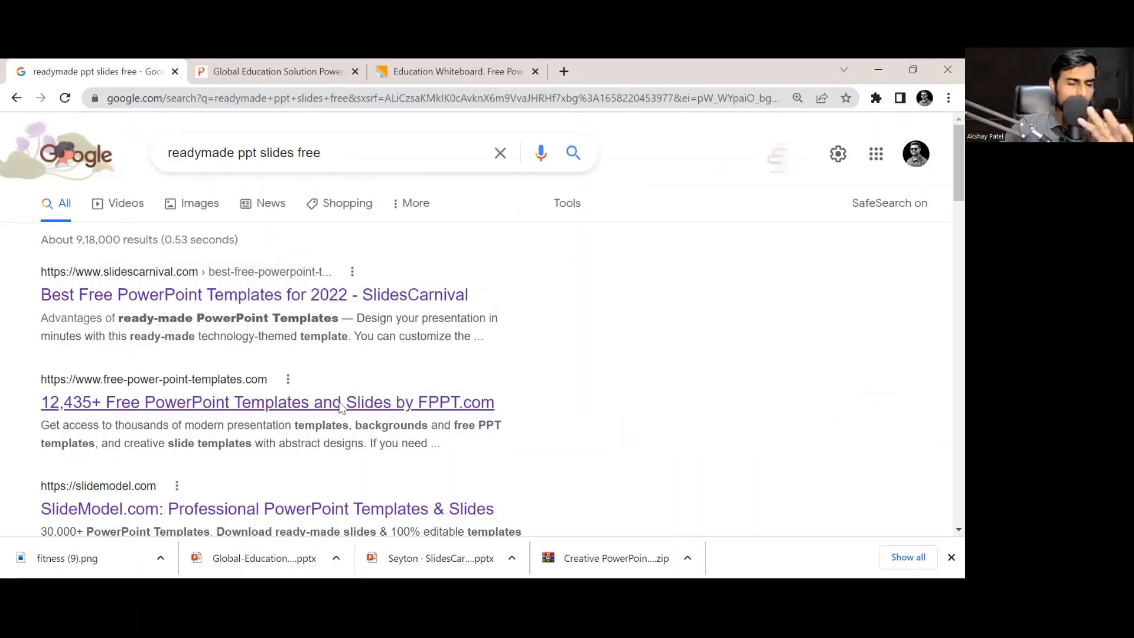
{"action": "scroll", "coordinate": [341, 407], "scroll_direction": "down", "scroll_amount": 6}
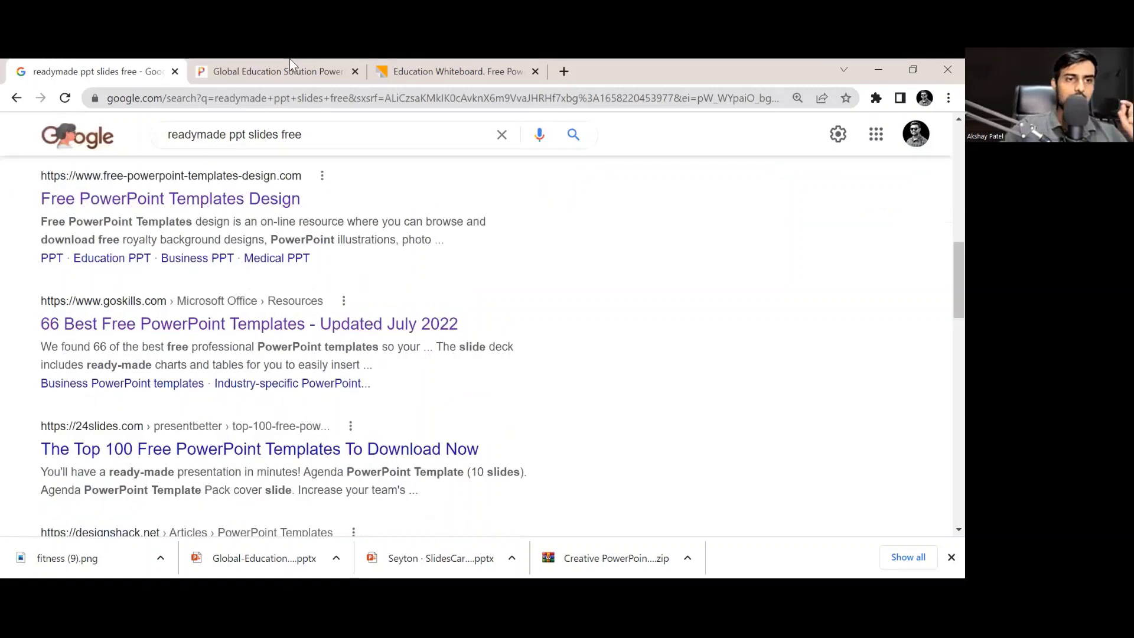
{"action": "key", "text": "ctrl+Tab"}
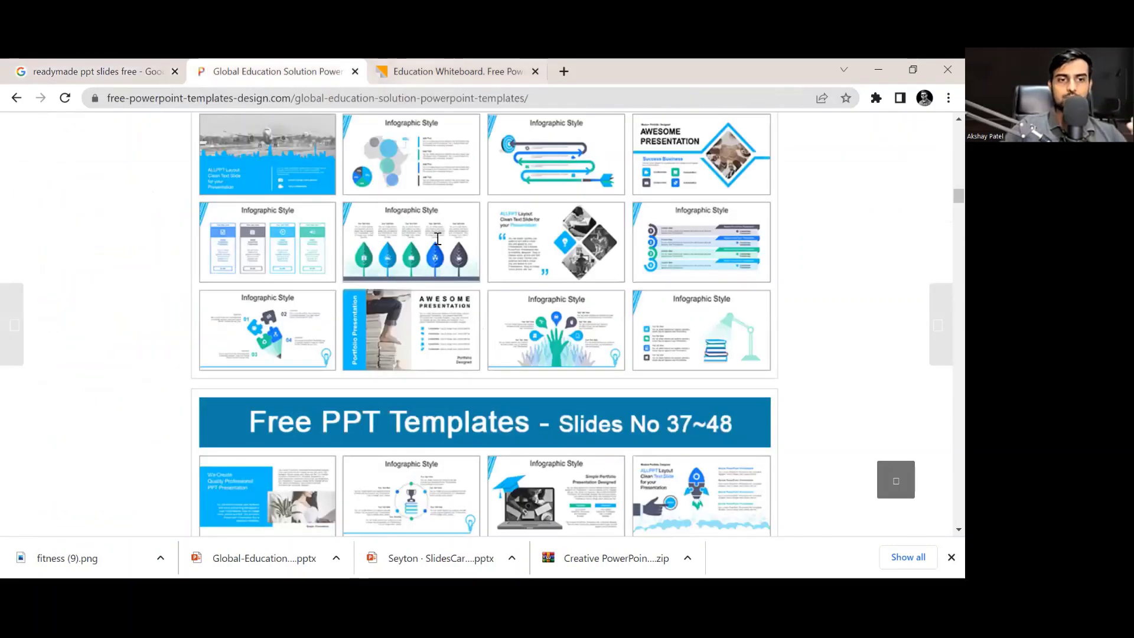
{"action": "scroll", "coordinate": [427, 216], "scroll_direction": "up", "scroll_amount": 15}
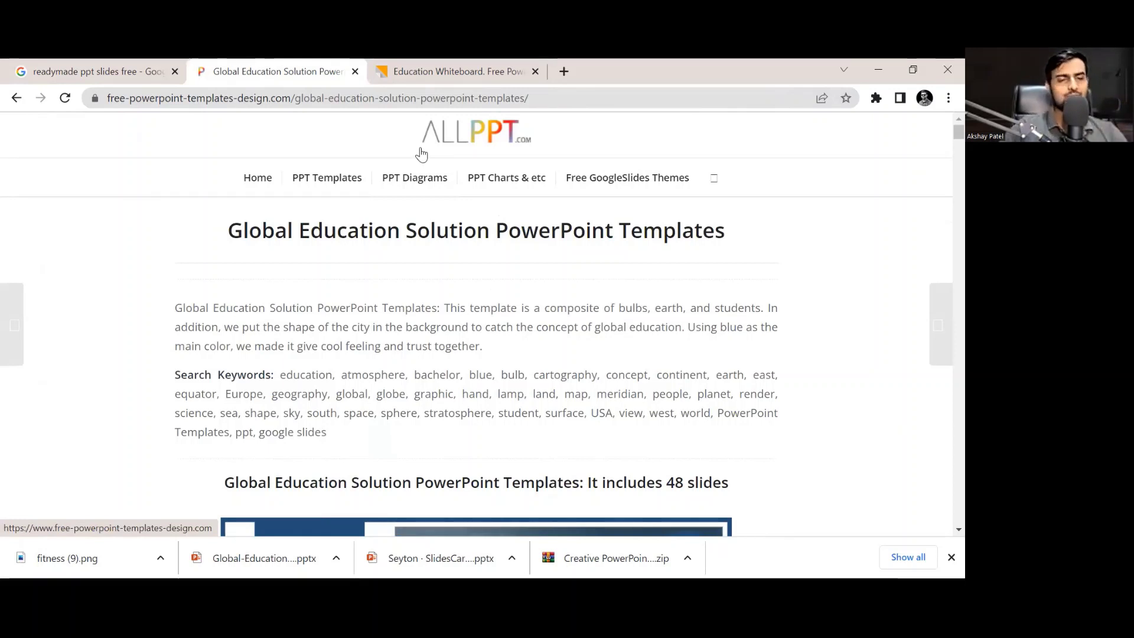
{"action": "left_click", "coordinate": [439, 61]}
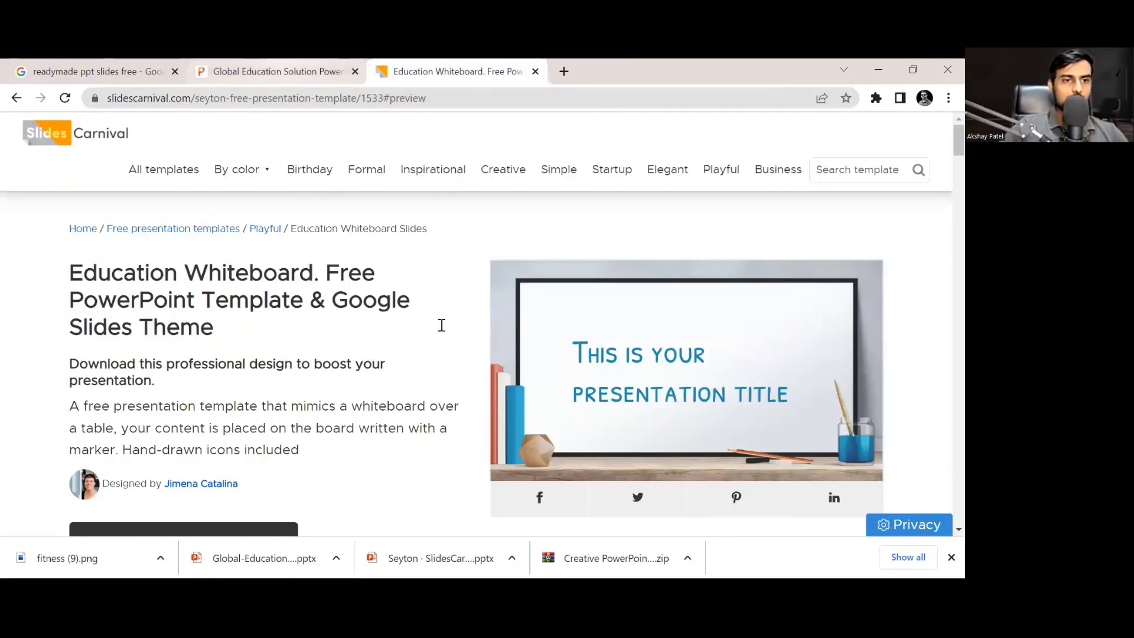
{"action": "key", "text": "ctrl+shift+Tab"}
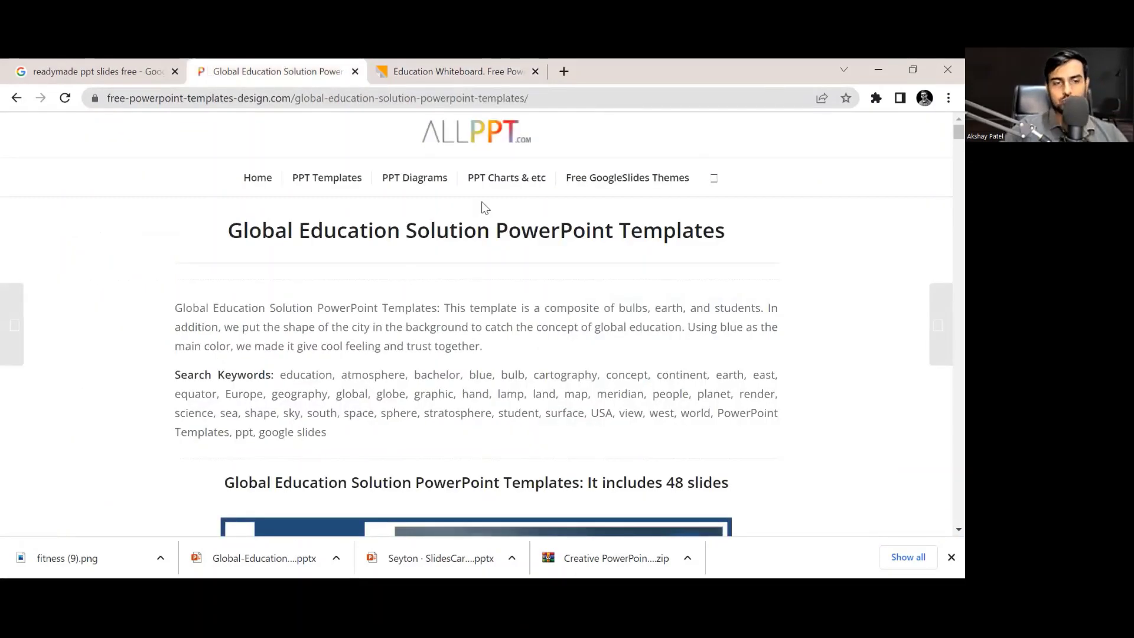
{"action": "scroll", "coordinate": [490, 227], "scroll_direction": "down", "scroll_amount": 5}
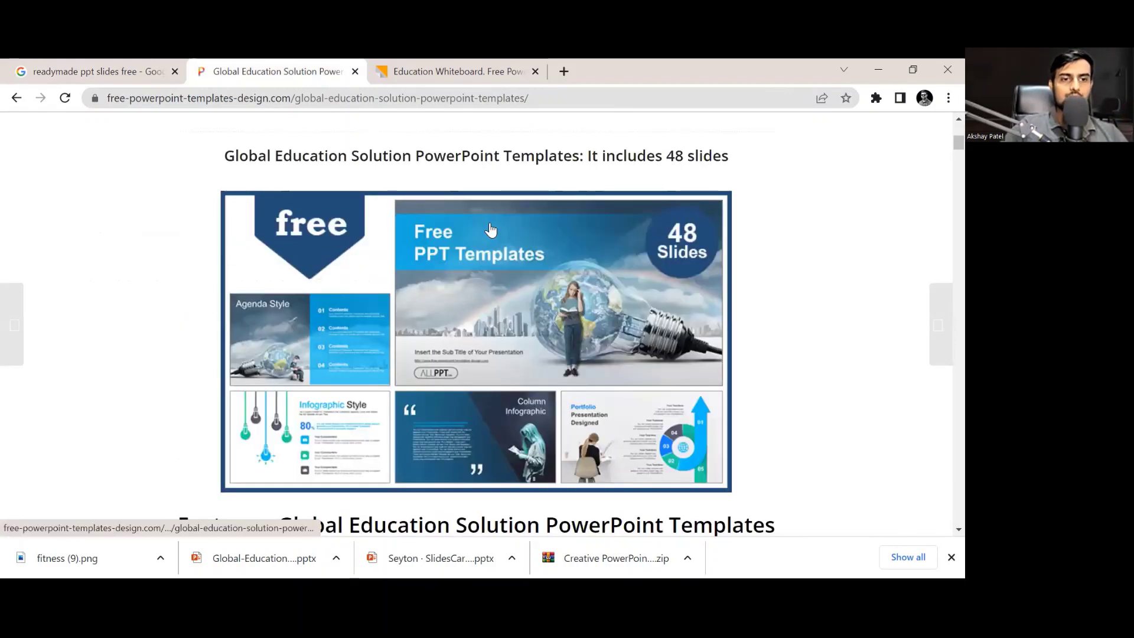
{"action": "scroll", "coordinate": [490, 229], "scroll_direction": "down", "scroll_amount": 5}
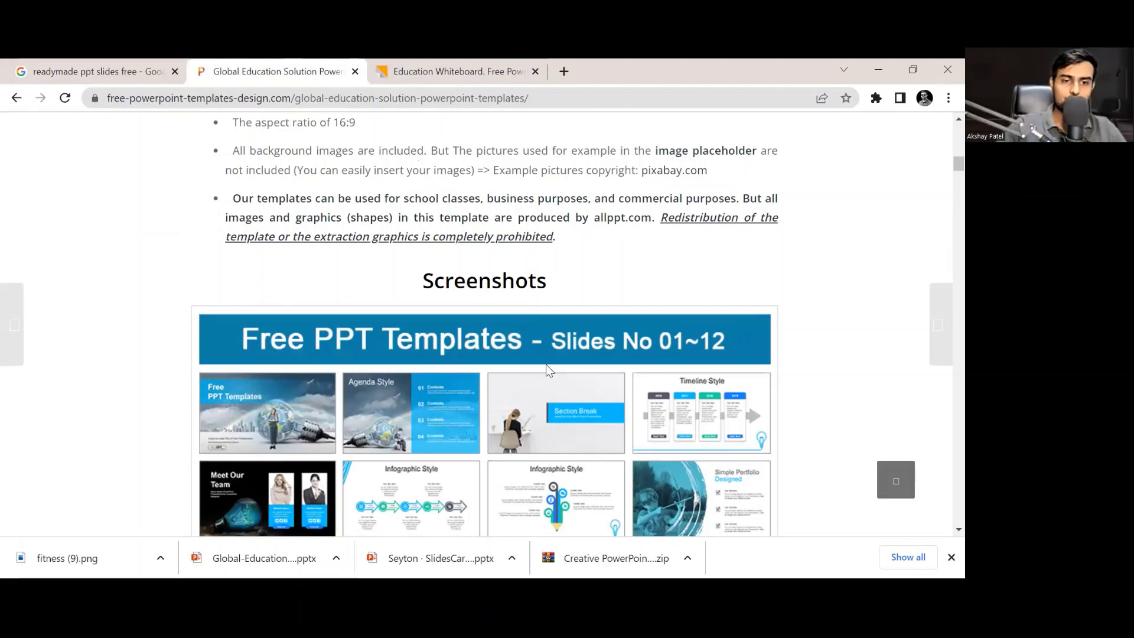
{"action": "scroll", "coordinate": [549, 343], "scroll_direction": "down", "scroll_amount": 5}
{"action": "scroll", "coordinate": [572, 302], "scroll_direction": "down", "scroll_amount": 5}
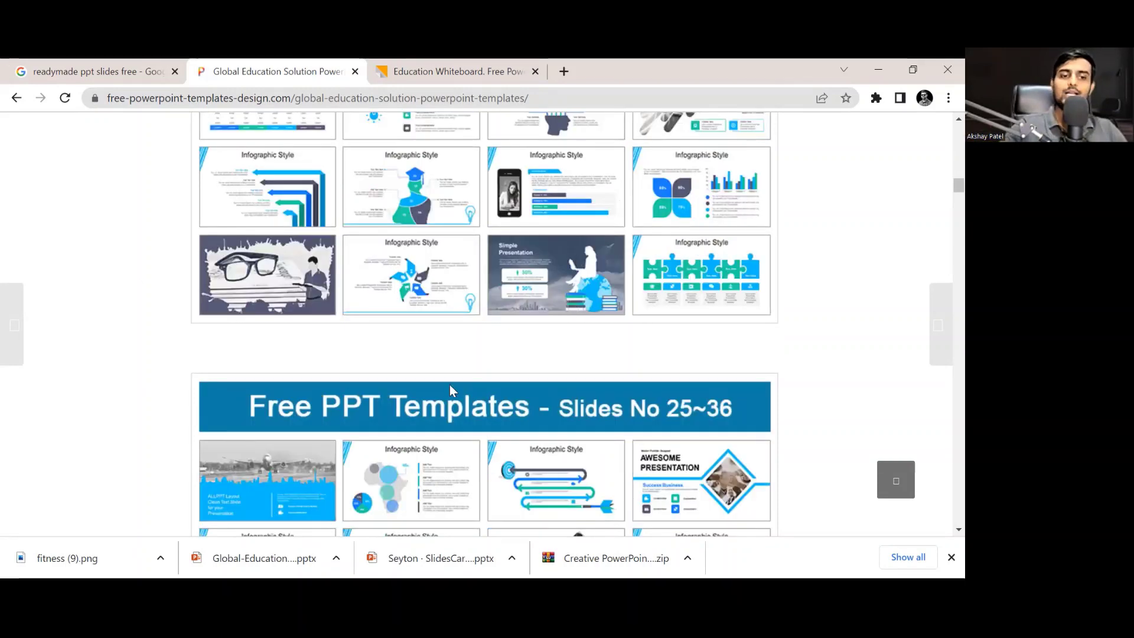
{"action": "scroll", "coordinate": [448, 384], "scroll_direction": "down", "scroll_amount": 1}
{"action": "scroll", "coordinate": [424, 162], "scroll_direction": "down", "scroll_amount": 3}
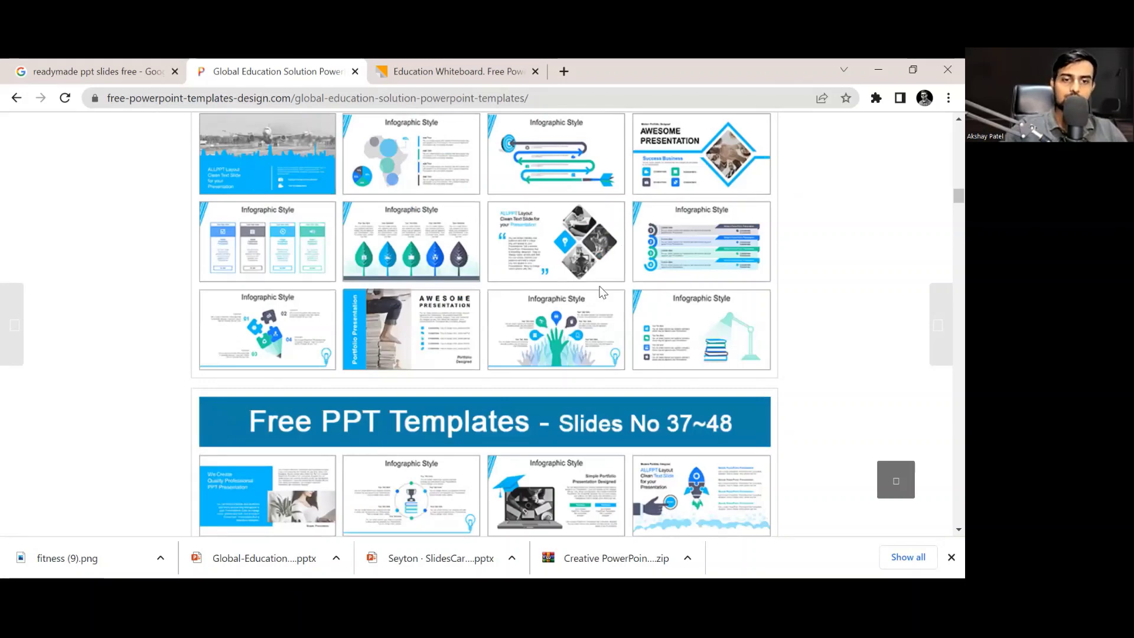
{"action": "scroll", "coordinate": [600, 292], "scroll_direction": "up", "scroll_amount": 5}
{"action": "scroll", "coordinate": [594, 284], "scroll_direction": "up", "scroll_amount": 2}
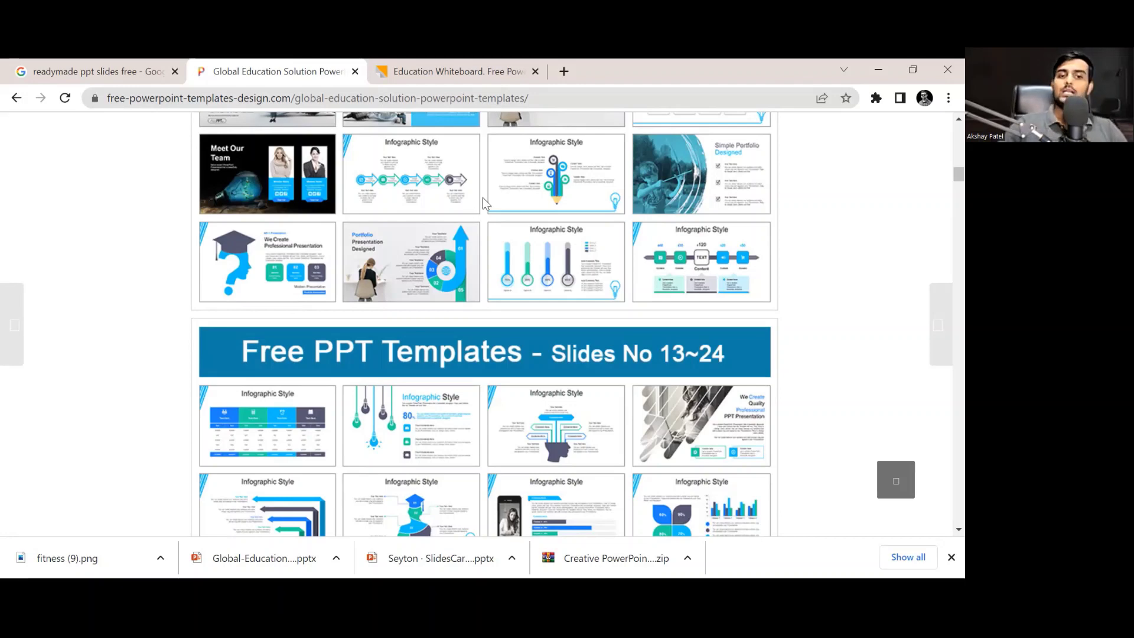
{"action": "scroll", "coordinate": [483, 197], "scroll_direction": "up", "scroll_amount": 15}
{"action": "scroll", "coordinate": [483, 197], "scroll_direction": "down", "scroll_amount": 5}
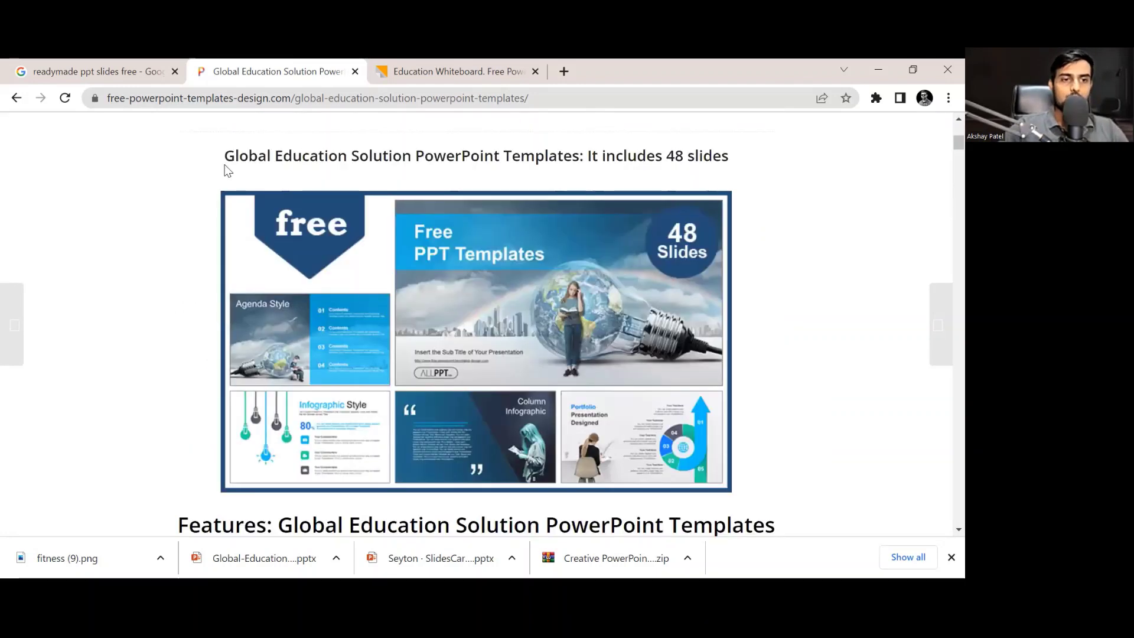
{"action": "left_click_drag", "start_coordinate": [228, 155], "coordinate": [674, 157]}
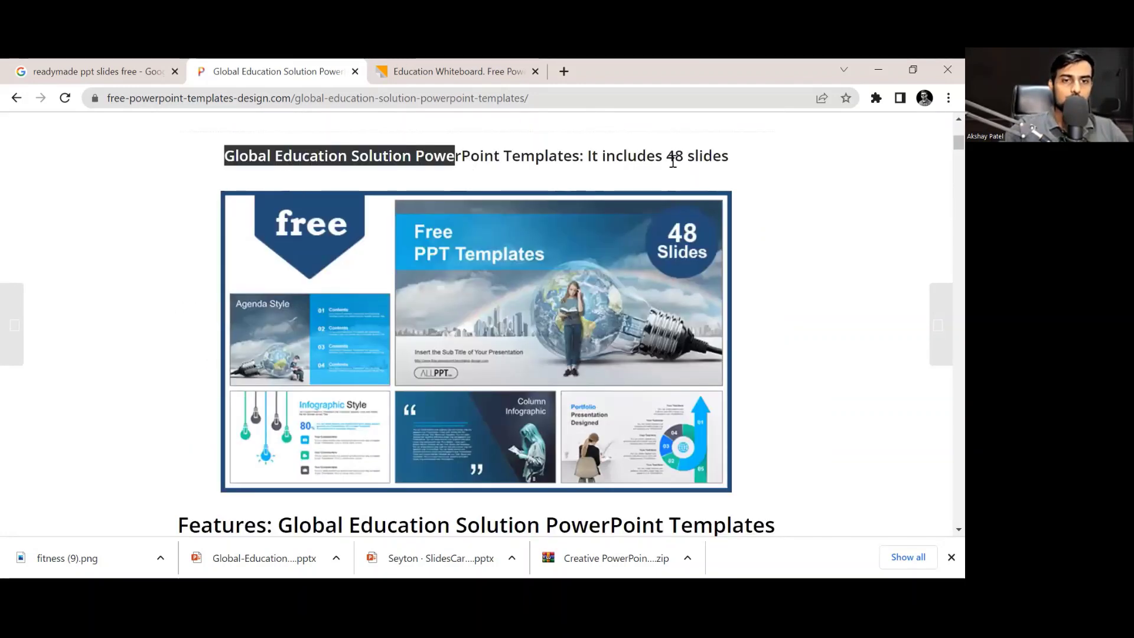
{"action": "left_click", "coordinate": [198, 218]}
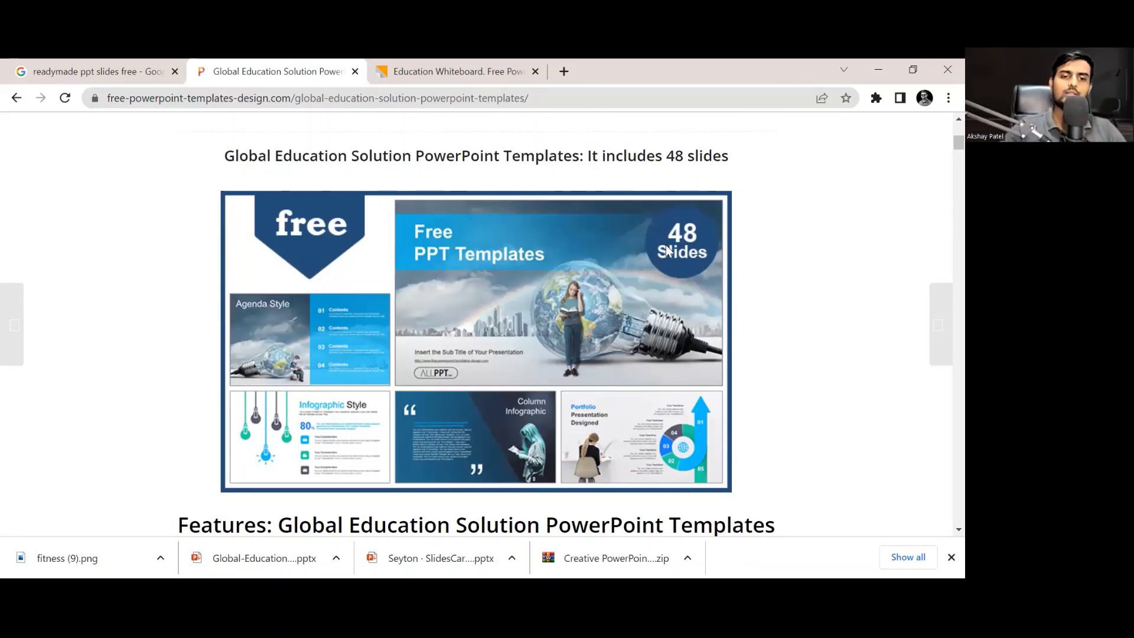
{"action": "scroll", "coordinate": [468, 290], "scroll_direction": "down", "scroll_amount": 5}
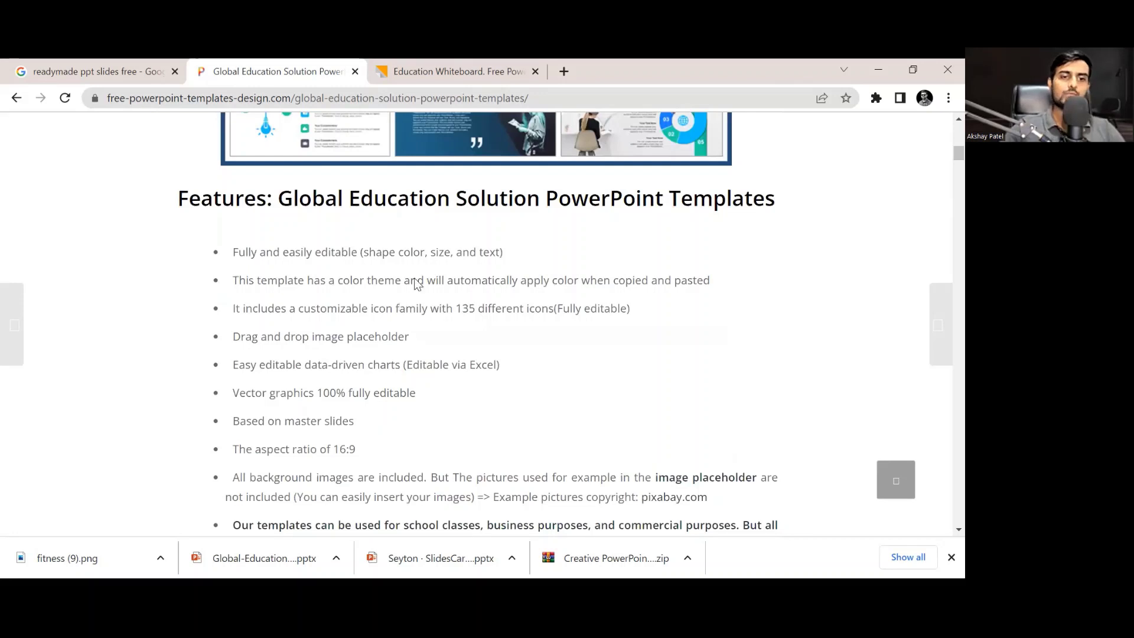
{"action": "scroll", "coordinate": [416, 279], "scroll_direction": "down", "scroll_amount": 5}
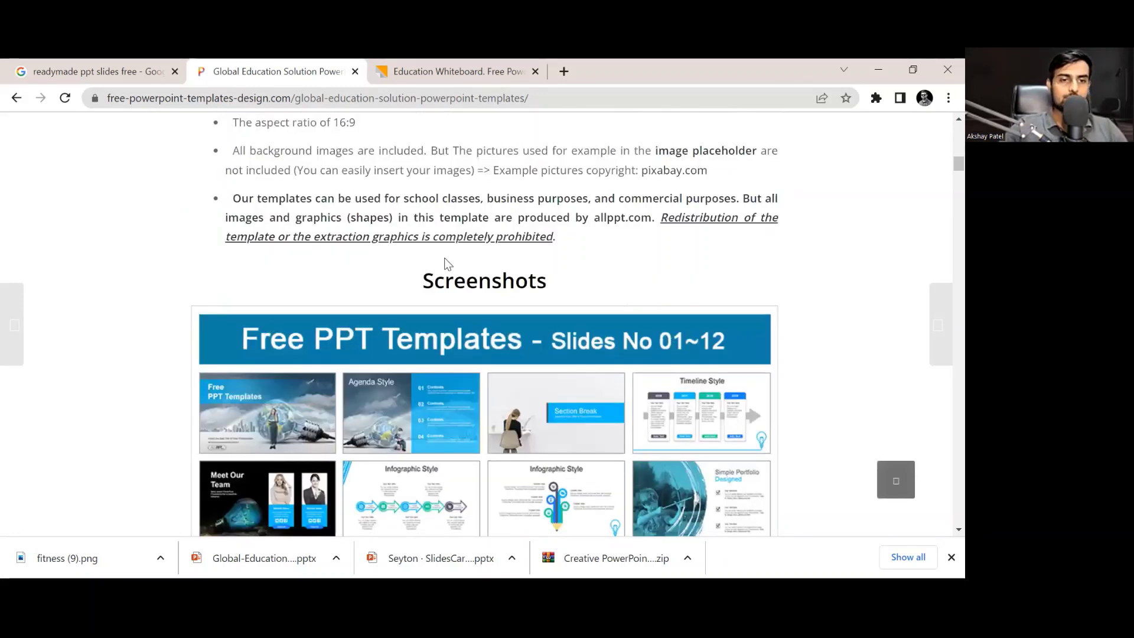
{"action": "scroll", "coordinate": [442, 264], "scroll_direction": "down", "scroll_amount": 5}
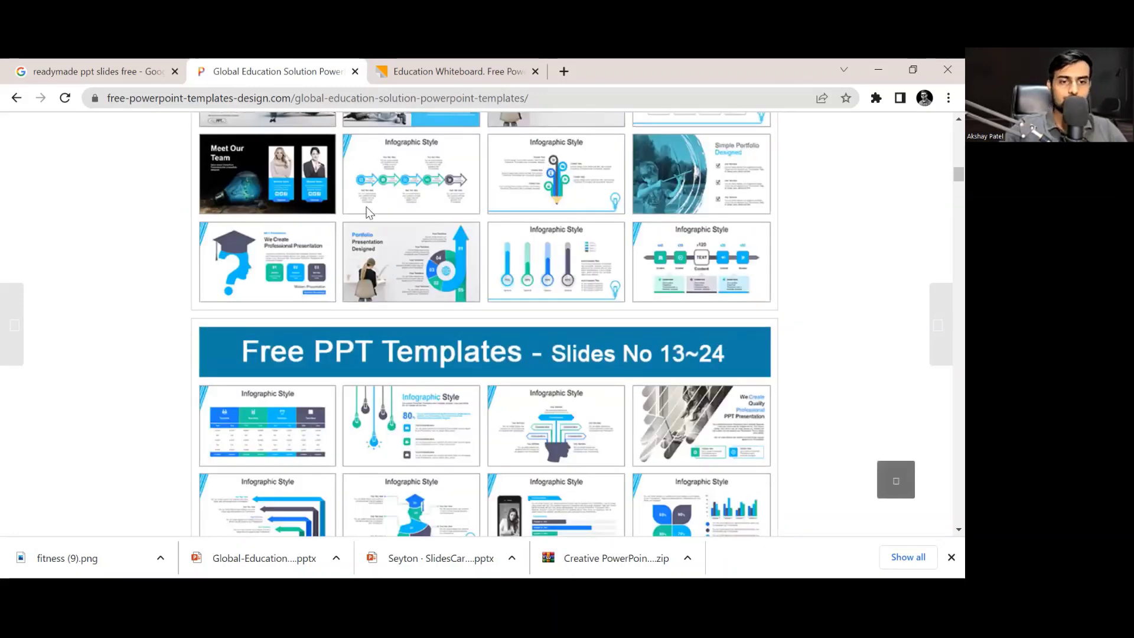
{"action": "scroll", "coordinate": [469, 257], "scroll_direction": "down", "scroll_amount": 5}
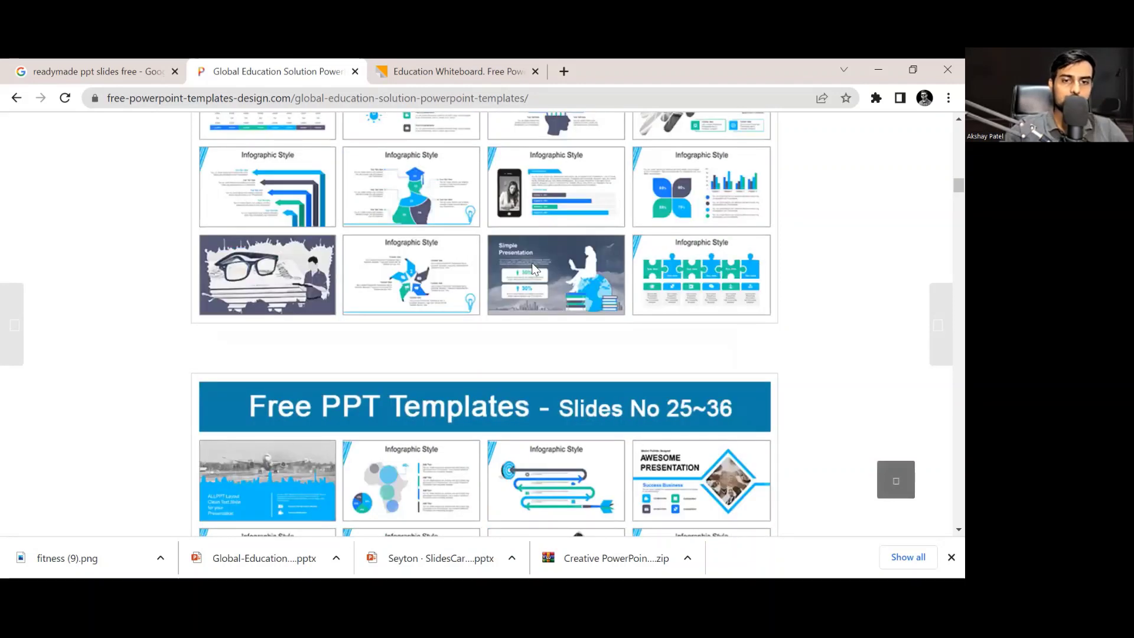
{"action": "scroll", "coordinate": [533, 271], "scroll_direction": "down", "scroll_amount": 5}
{"action": "scroll", "coordinate": [530, 269], "scroll_direction": "up", "scroll_amount": 15}
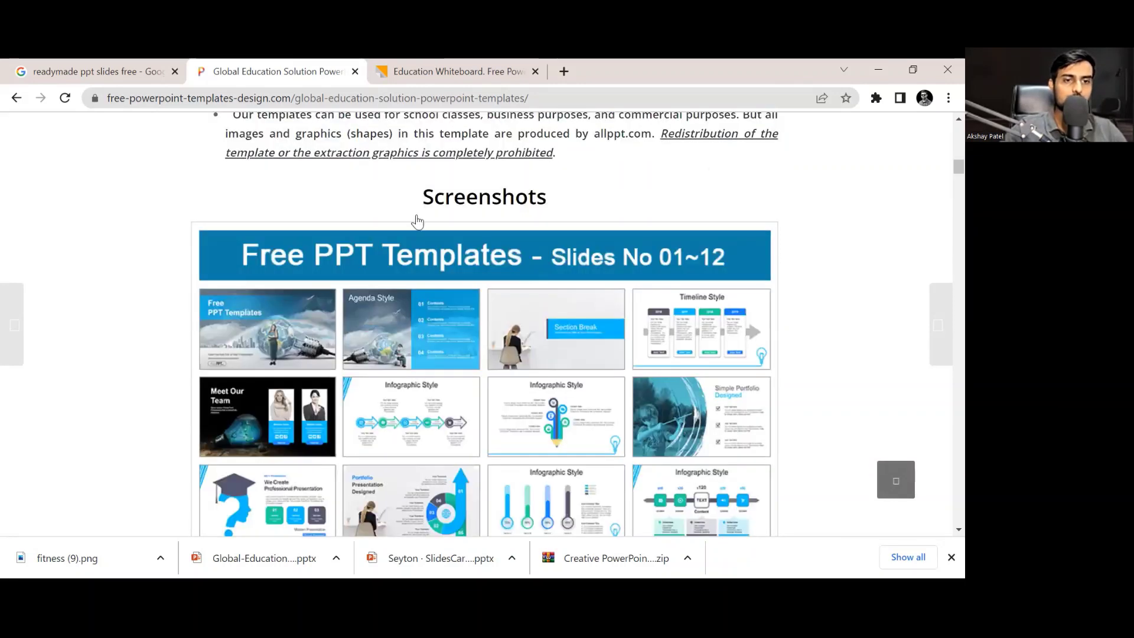
{"action": "scroll", "coordinate": [418, 220], "scroll_direction": "up", "scroll_amount": 10}
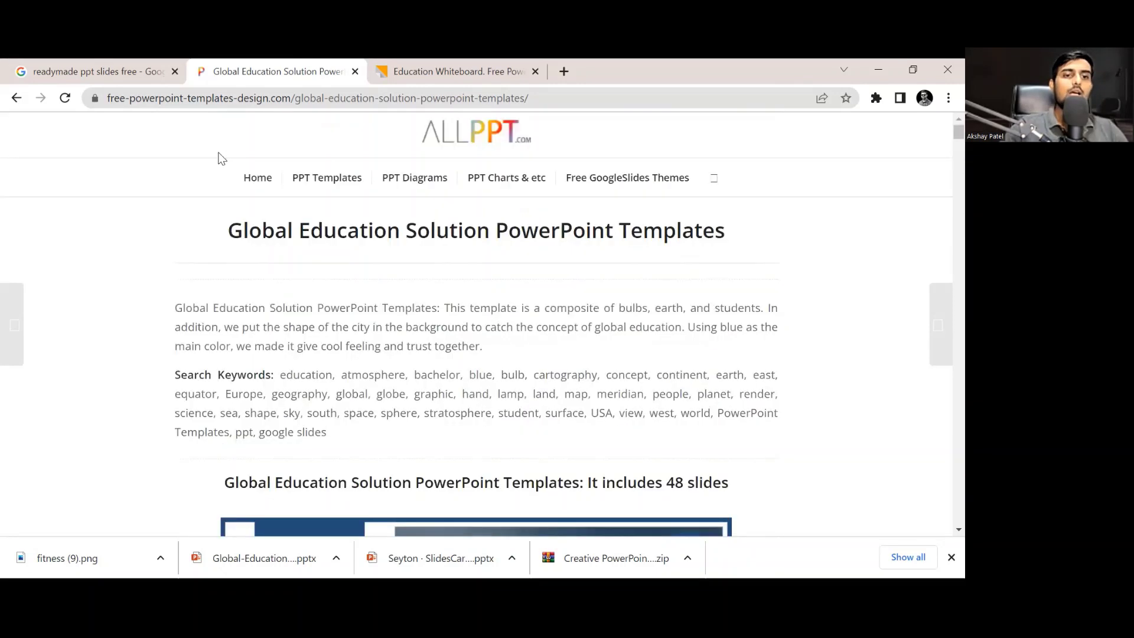
Open ALLPPT's template catalogue, filter it to the Travel category, and browse the travel templates
{"action": "left_click", "coordinate": [316, 186]}
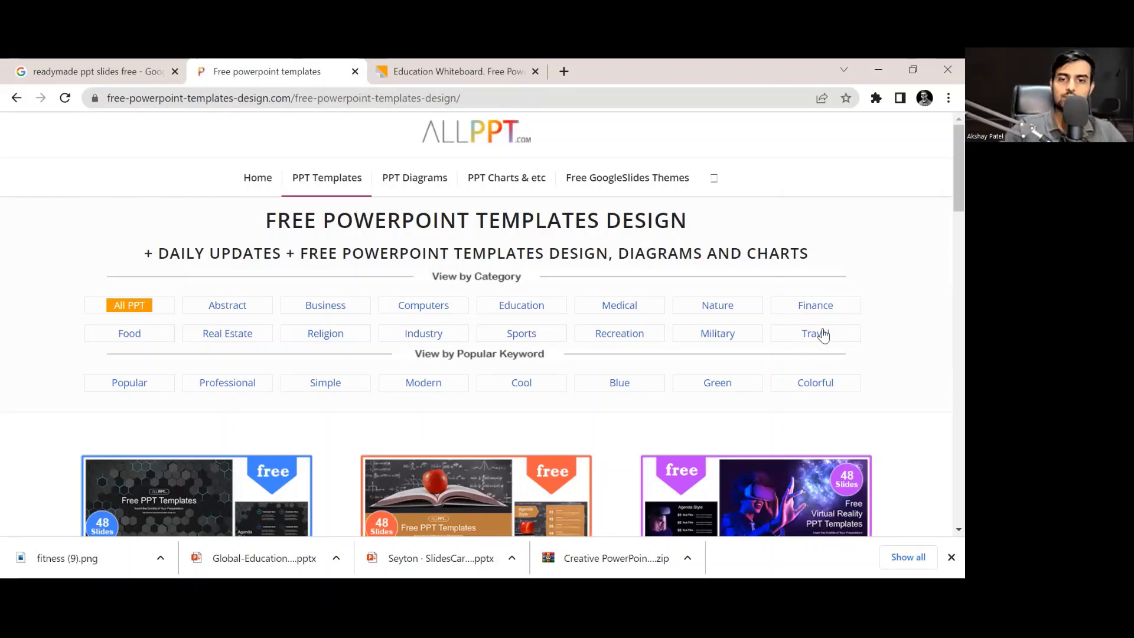
{"action": "left_click", "coordinate": [822, 332]}
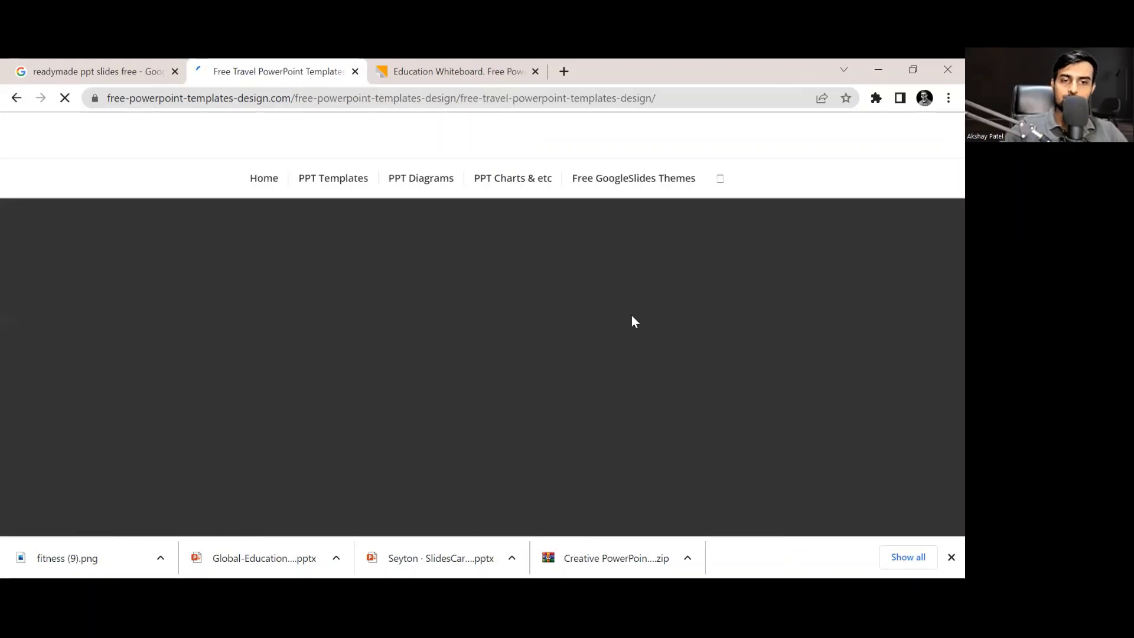
{"action": "scroll", "coordinate": [632, 322], "scroll_direction": "down", "scroll_amount": 5}
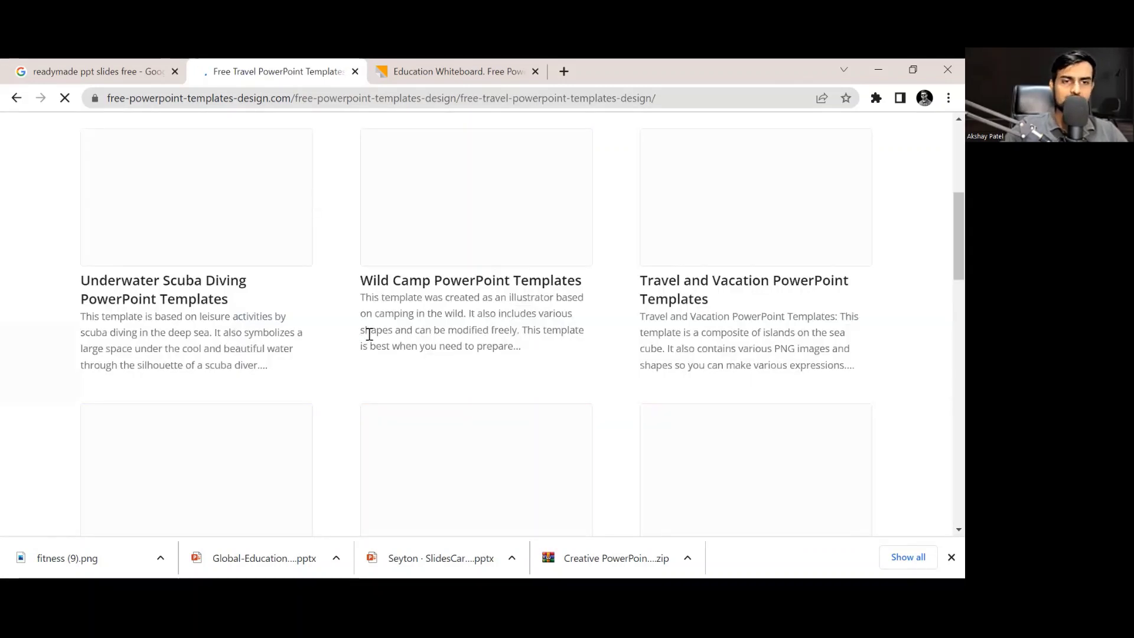
{"action": "scroll", "coordinate": [360, 348], "scroll_direction": "up", "scroll_amount": 5}
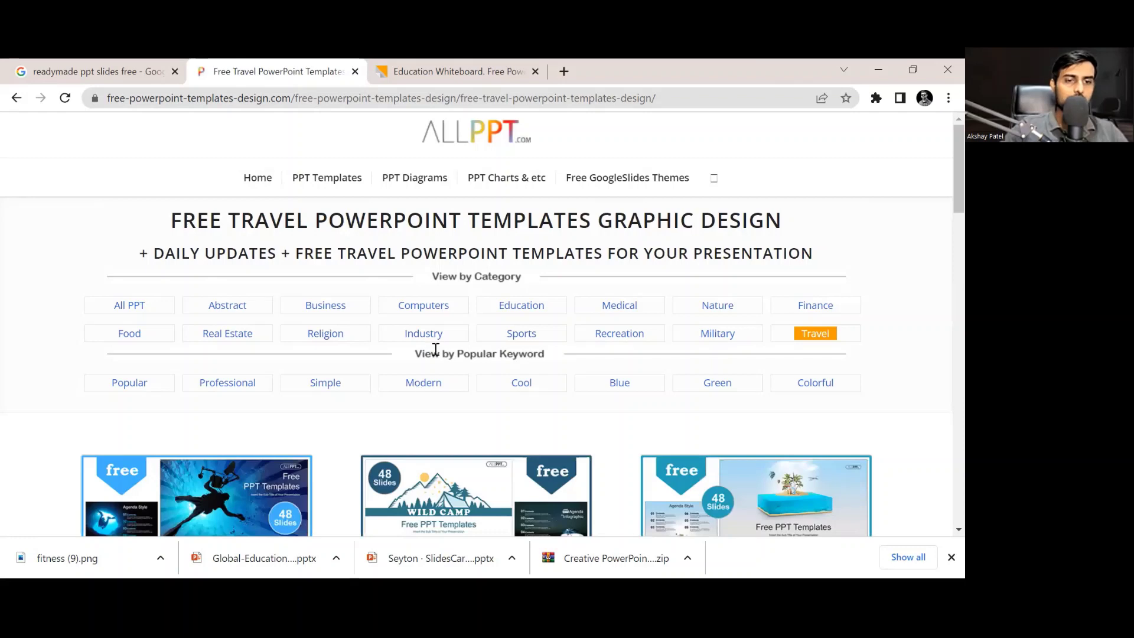
{"action": "scroll", "coordinate": [749, 265], "scroll_direction": "down", "scroll_amount": 5}
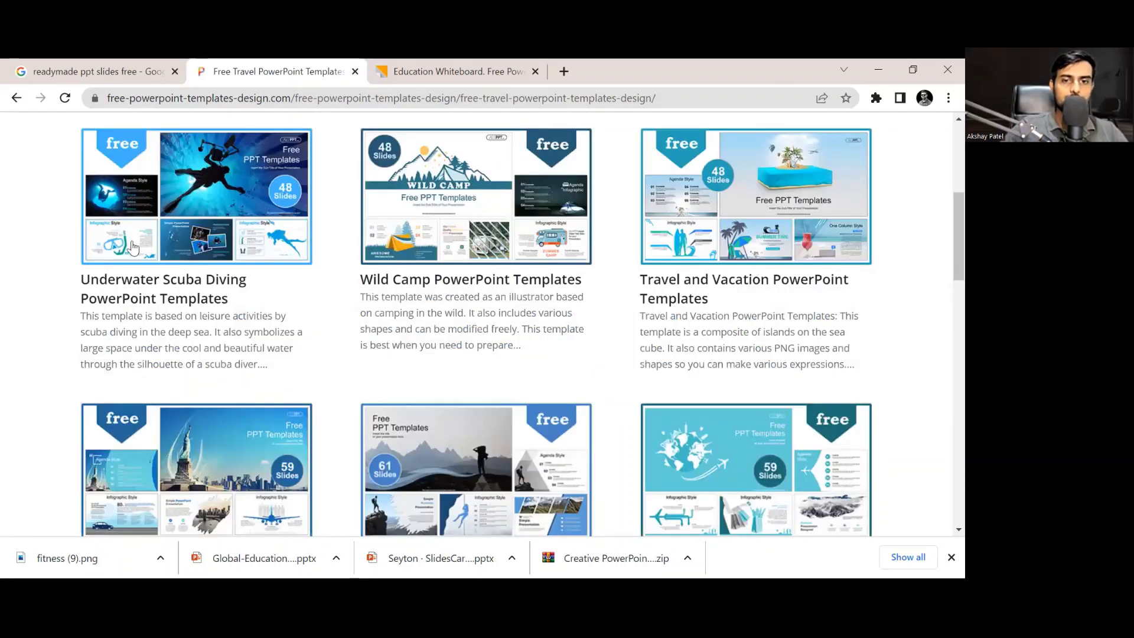
{"action": "scroll", "coordinate": [605, 273], "scroll_direction": "down", "scroll_amount": 5}
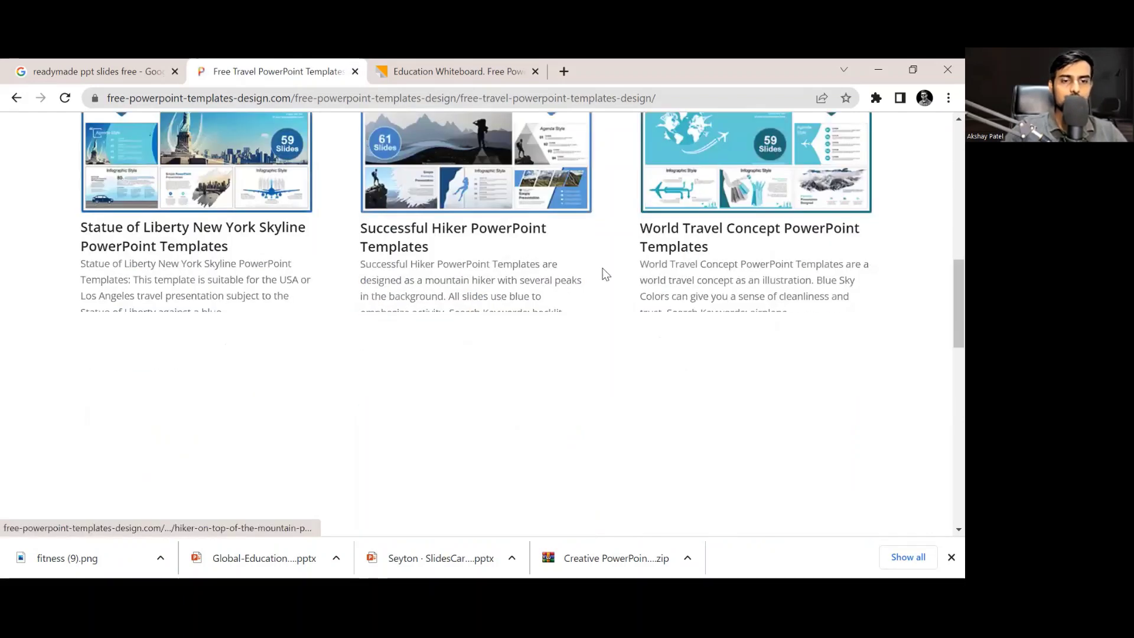
{"action": "scroll", "coordinate": [605, 273], "scroll_direction": "down", "scroll_amount": 5}
{"action": "scroll", "coordinate": [628, 417], "scroll_direction": "up", "scroll_amount": 5}
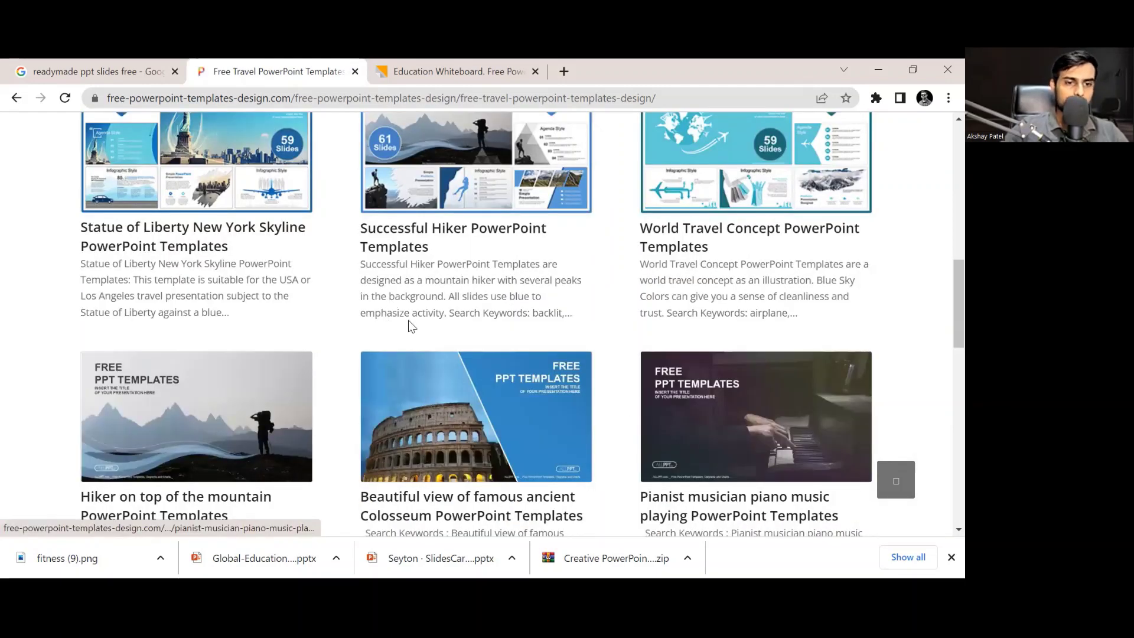
{"action": "scroll", "coordinate": [412, 327], "scroll_direction": "up", "scroll_amount": 10}
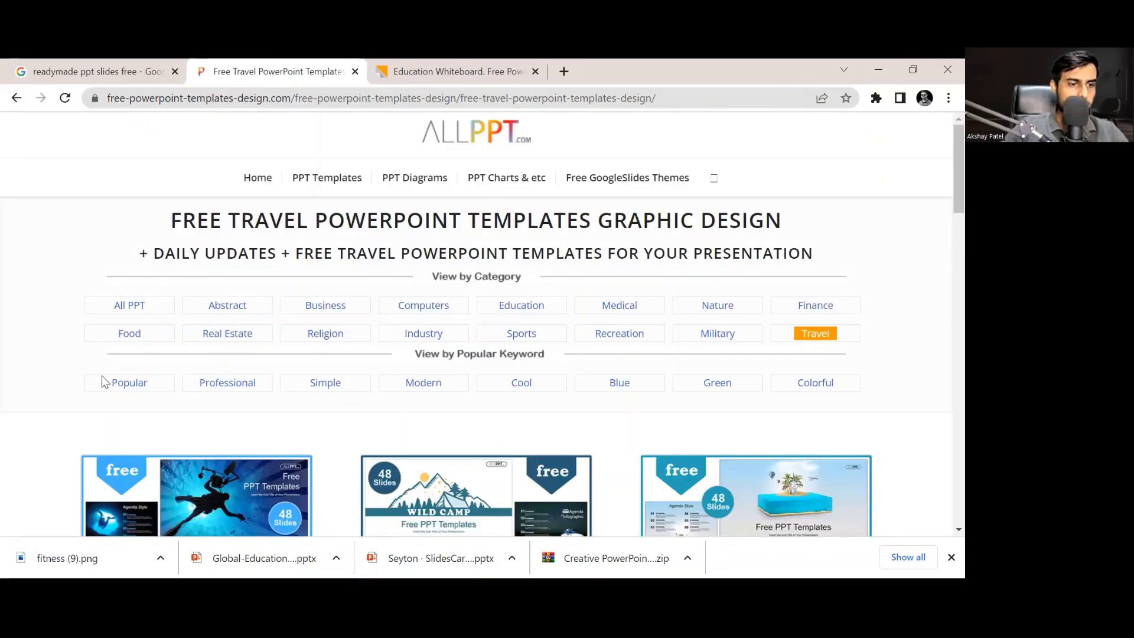
Filter ALLPPT to the Modern templates and scroll through the first page
{"action": "left_click", "coordinate": [425, 383]}
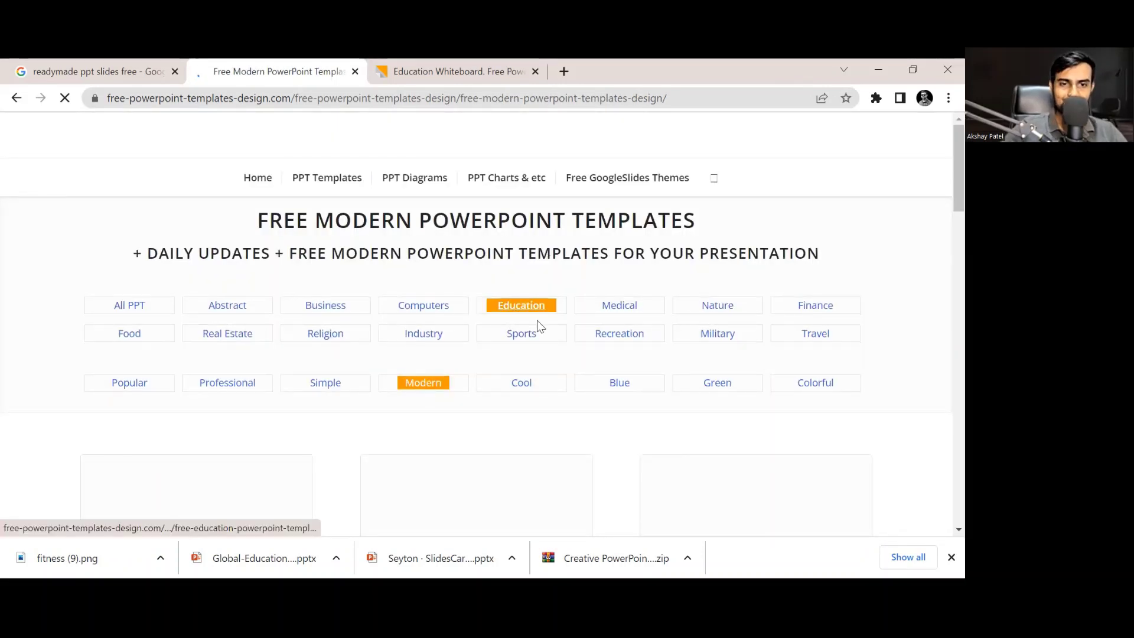
{"action": "scroll", "coordinate": [503, 337], "scroll_direction": "down", "scroll_amount": 5}
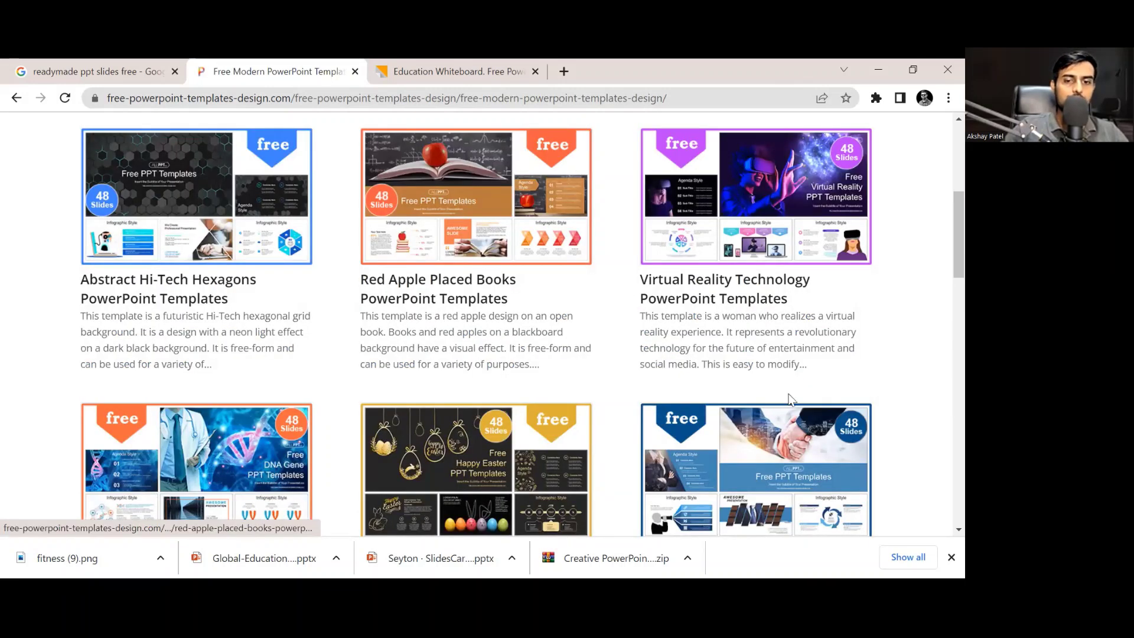
{"action": "scroll", "coordinate": [814, 402], "scroll_direction": "down", "scroll_amount": 5}
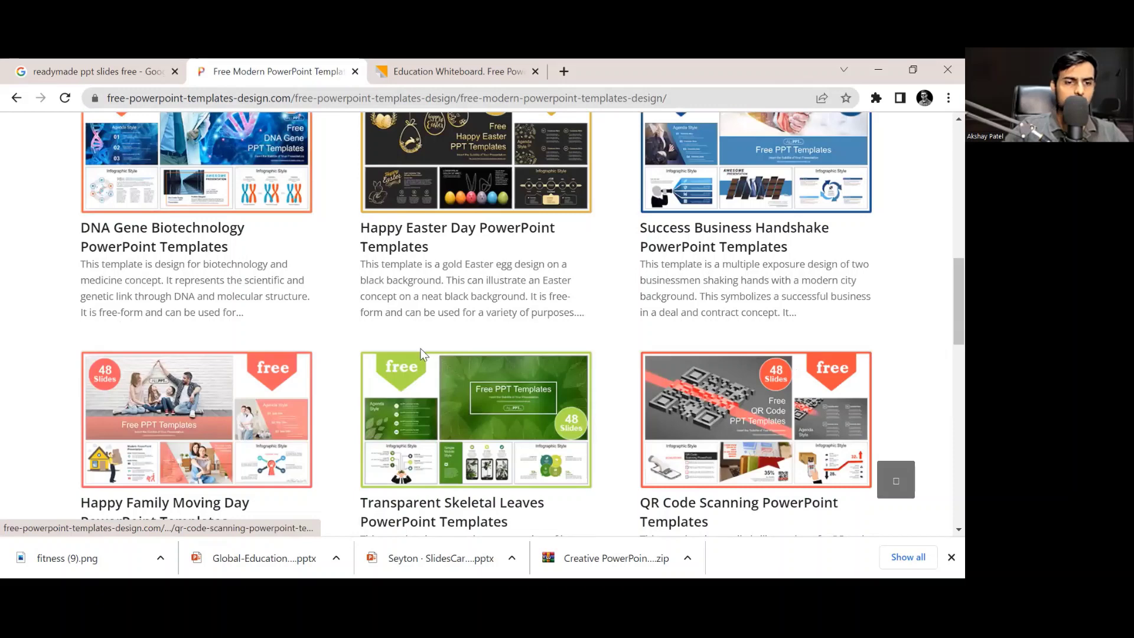
{"action": "scroll", "coordinate": [421, 349], "scroll_direction": "down", "scroll_amount": 9}
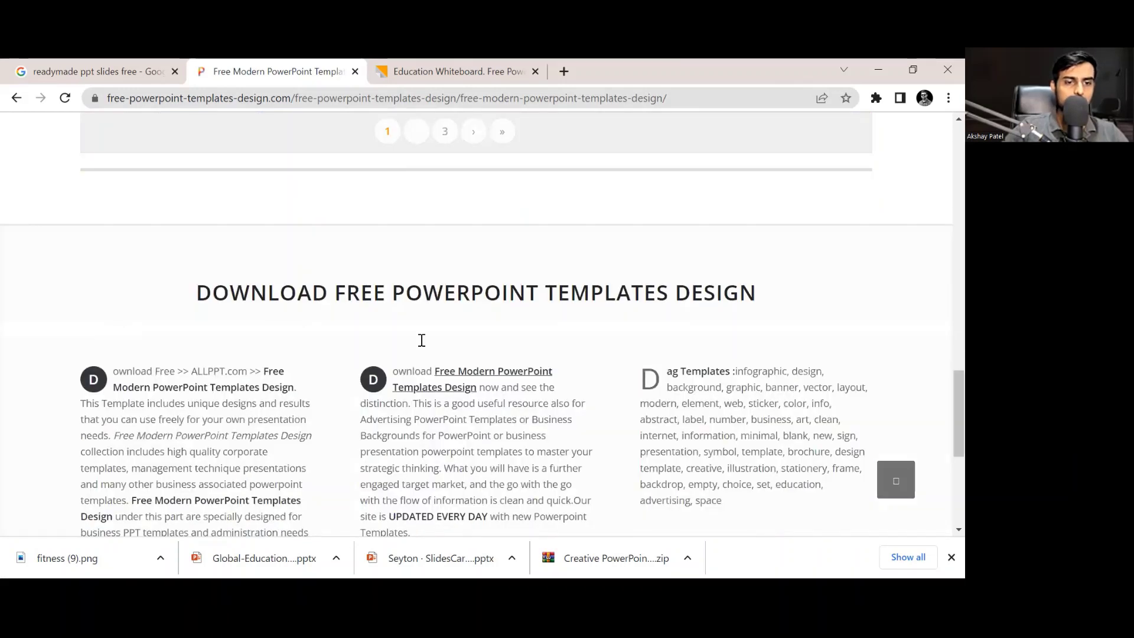
{"action": "scroll", "coordinate": [416, 470], "scroll_direction": "up", "scroll_amount": 5}
Go to page 2 of the Modern listing, browse it, and return to the top
{"action": "left_click", "coordinate": [416, 458]}
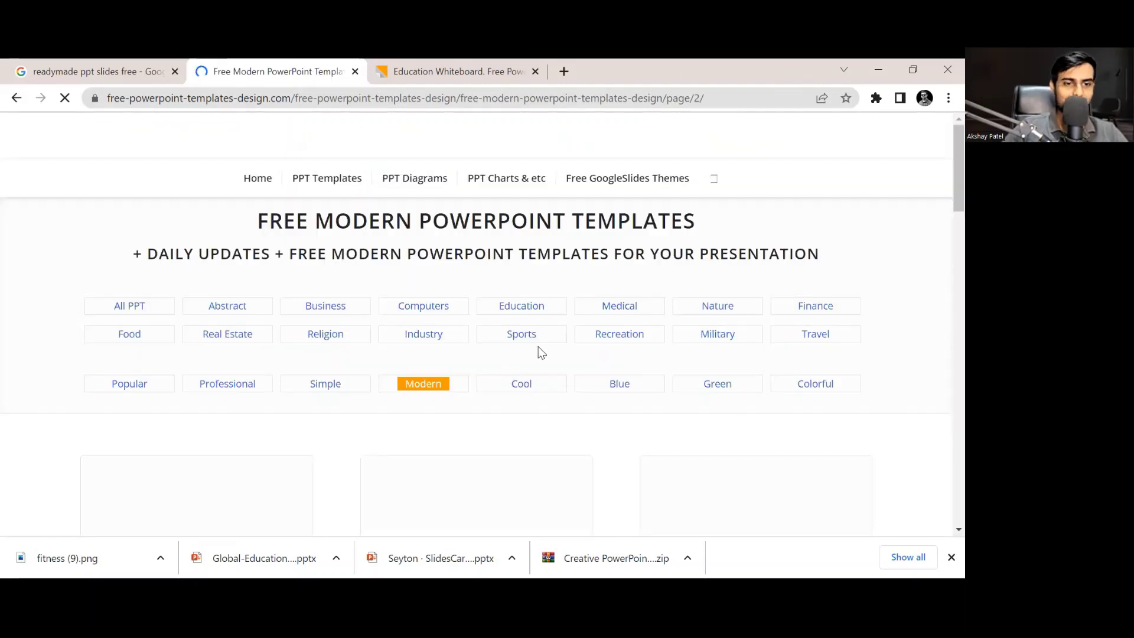
{"action": "scroll", "coordinate": [451, 230], "scroll_direction": "down", "scroll_amount": 5}
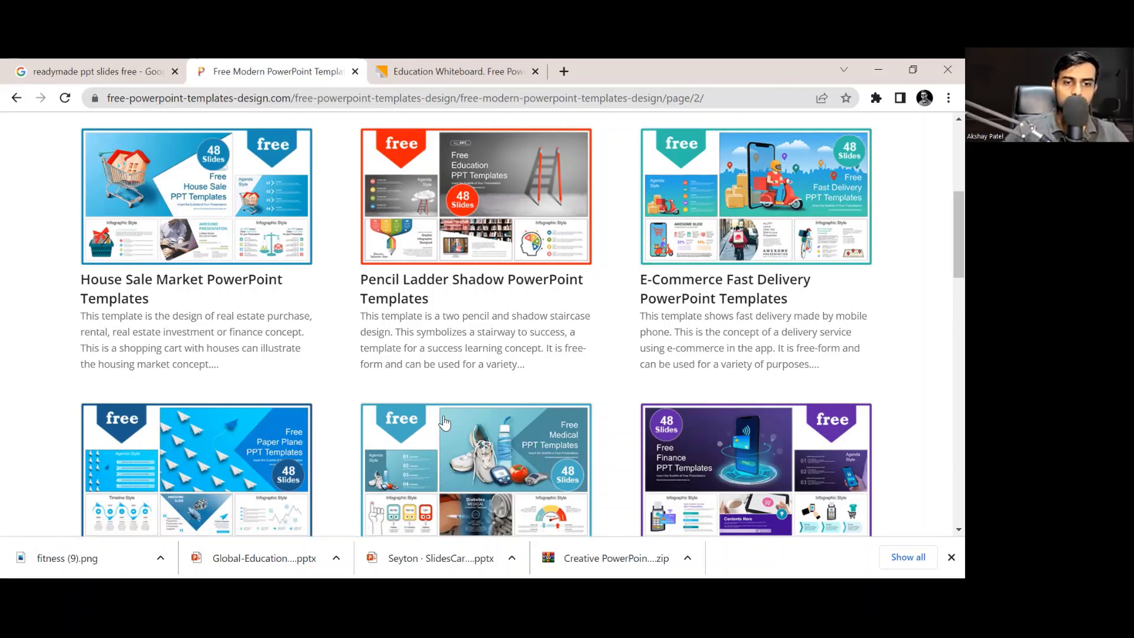
{"action": "scroll", "coordinate": [444, 421], "scroll_direction": "down", "scroll_amount": 5}
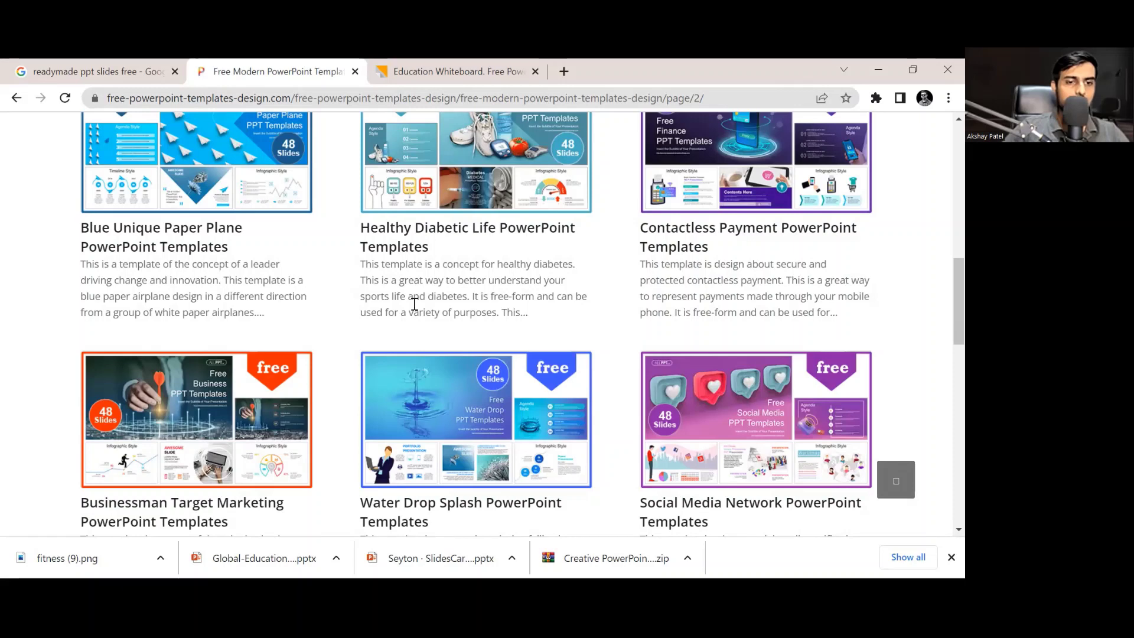
{"action": "scroll", "coordinate": [385, 304], "scroll_direction": "down", "scroll_amount": 1}
{"action": "scroll", "coordinate": [495, 241], "scroll_direction": "up", "scroll_amount": 10}
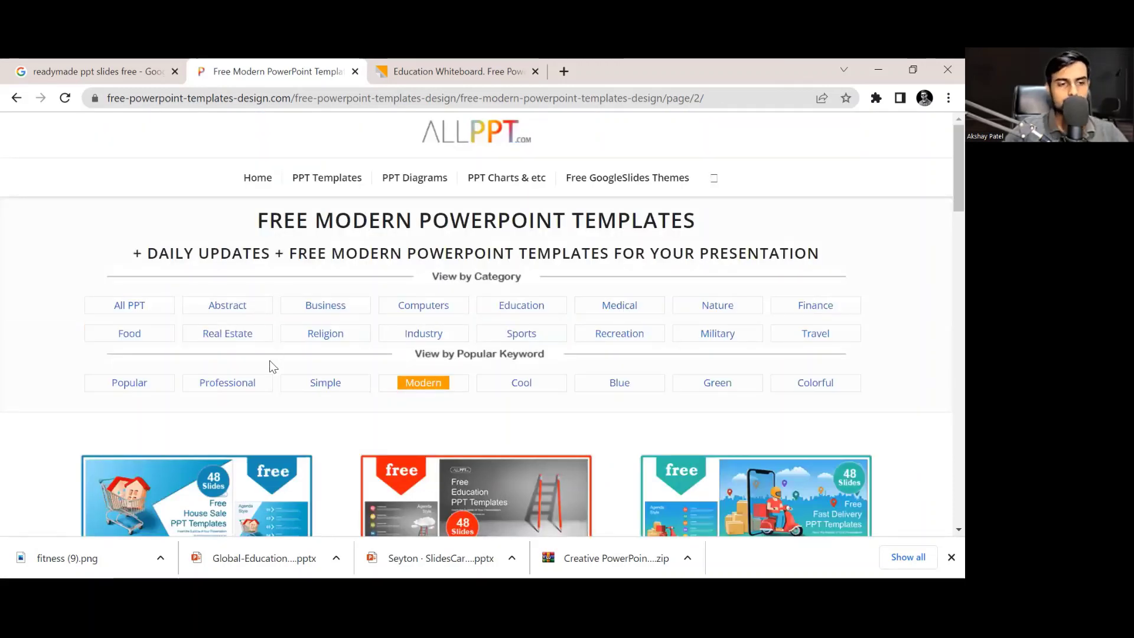
Browse the Food templates category, then switch to the Nature category
{"action": "left_click", "coordinate": [125, 340]}
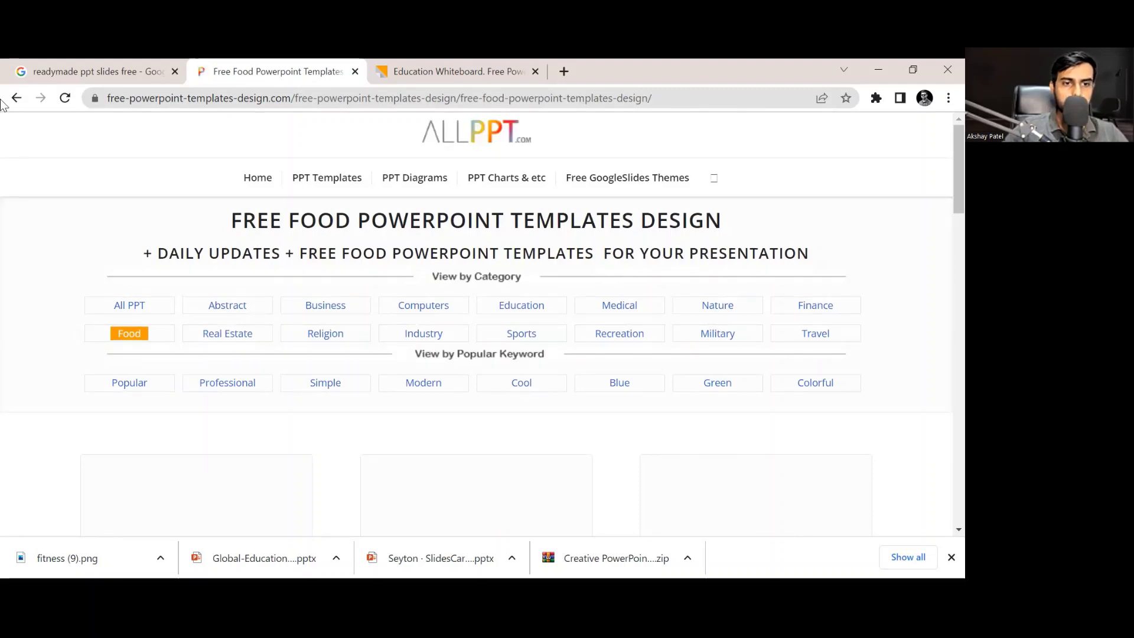
{"action": "scroll", "coordinate": [356, 213], "scroll_direction": "down", "scroll_amount": 5}
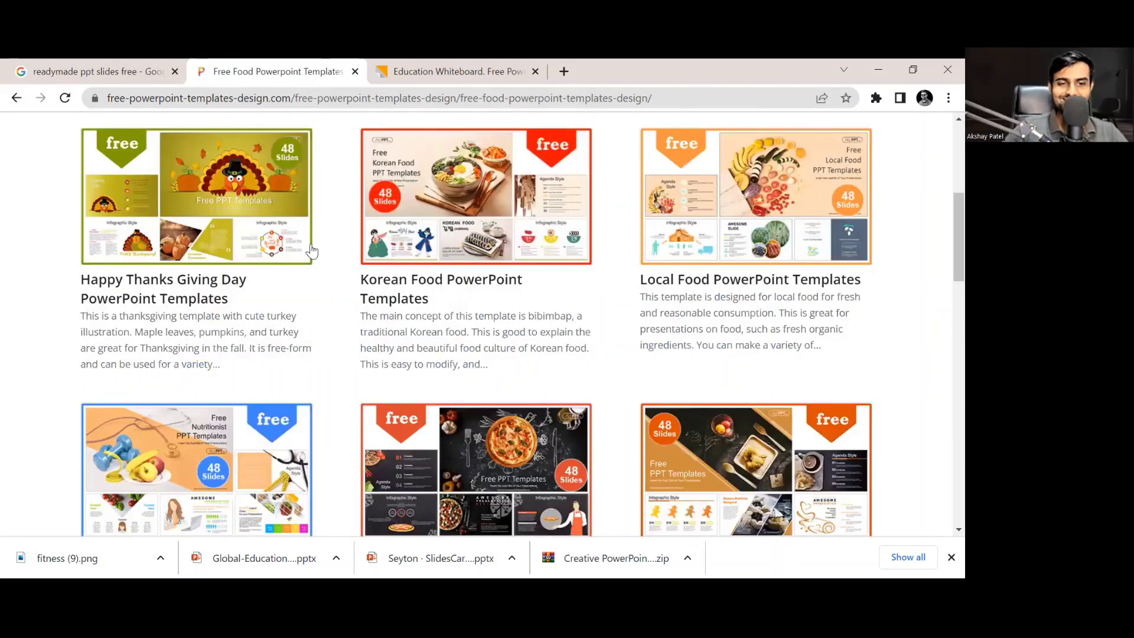
{"action": "scroll", "coordinate": [447, 171], "scroll_direction": "down", "scroll_amount": 5}
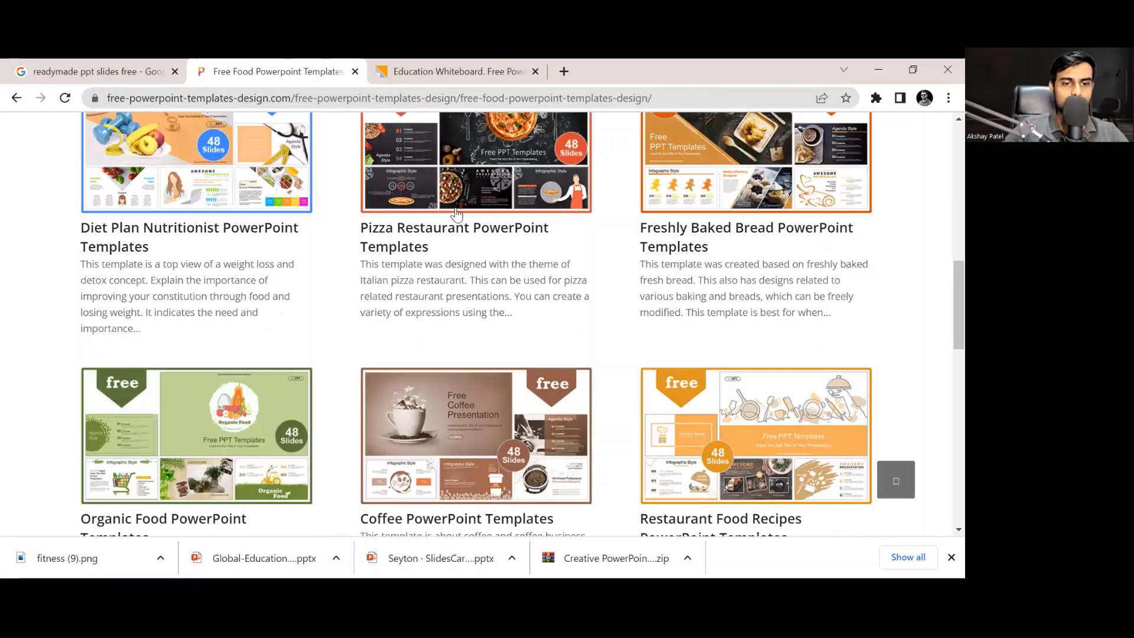
{"action": "scroll", "coordinate": [526, 452], "scroll_direction": "up", "scroll_amount": 5}
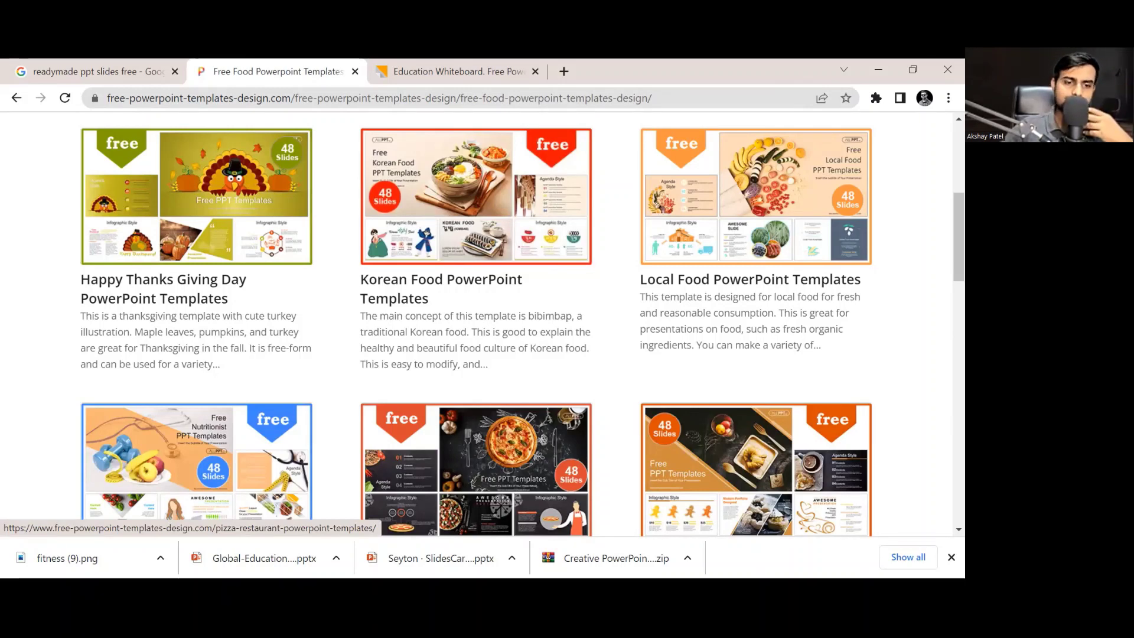
{"action": "scroll", "coordinate": [493, 315], "scroll_direction": "down", "scroll_amount": 5}
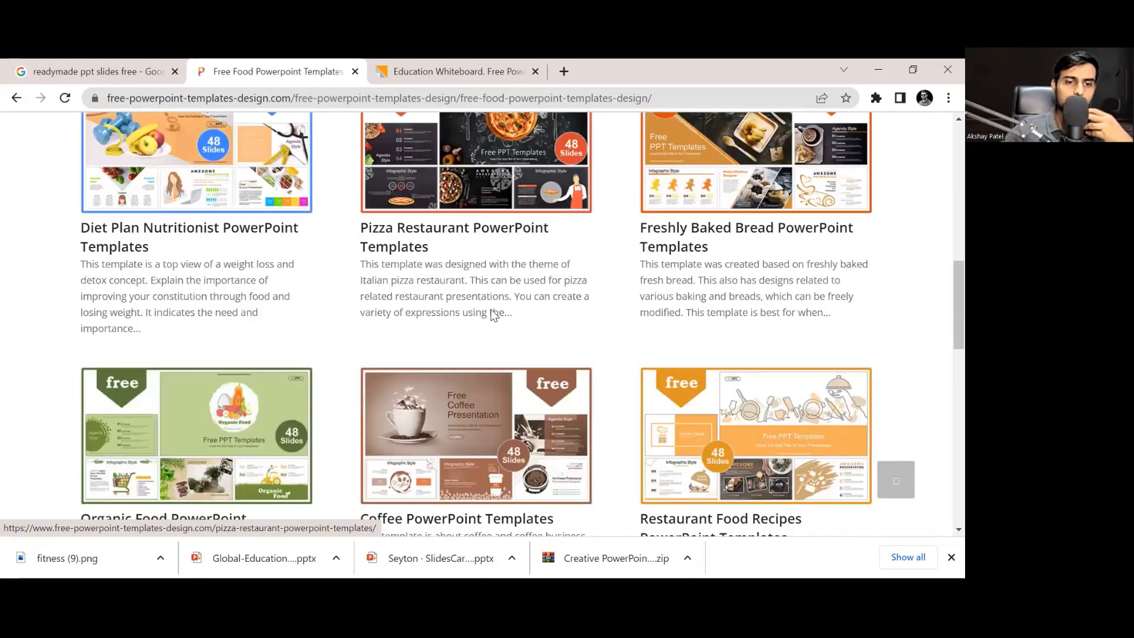
{"action": "scroll", "coordinate": [522, 426], "scroll_direction": "down", "scroll_amount": 5}
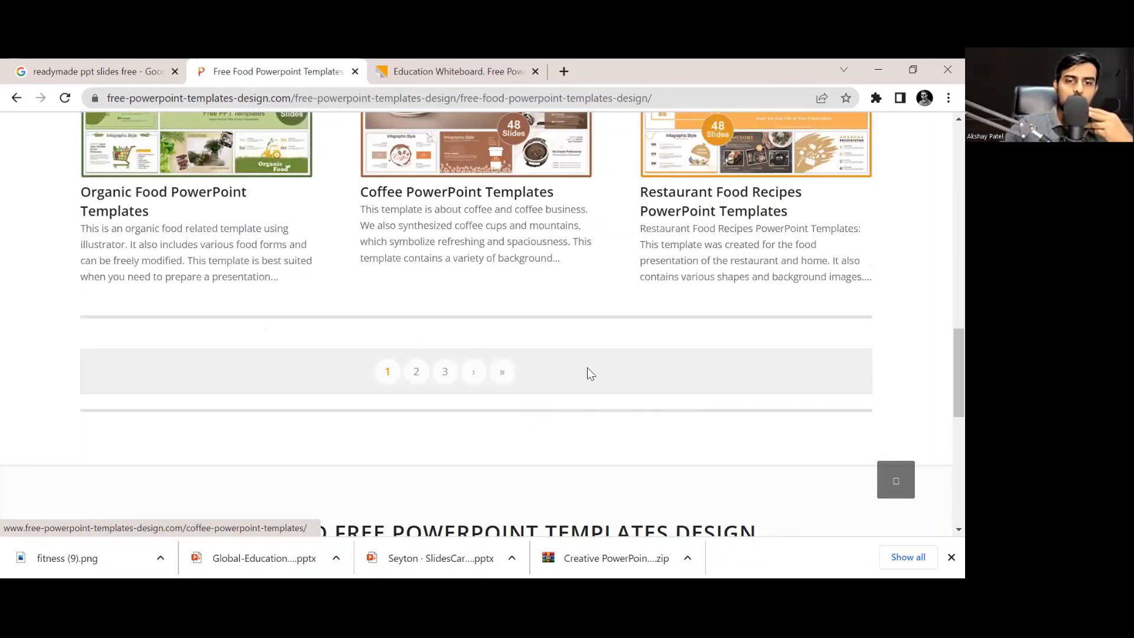
{"action": "scroll", "coordinate": [587, 372], "scroll_direction": "up", "scroll_amount": 5}
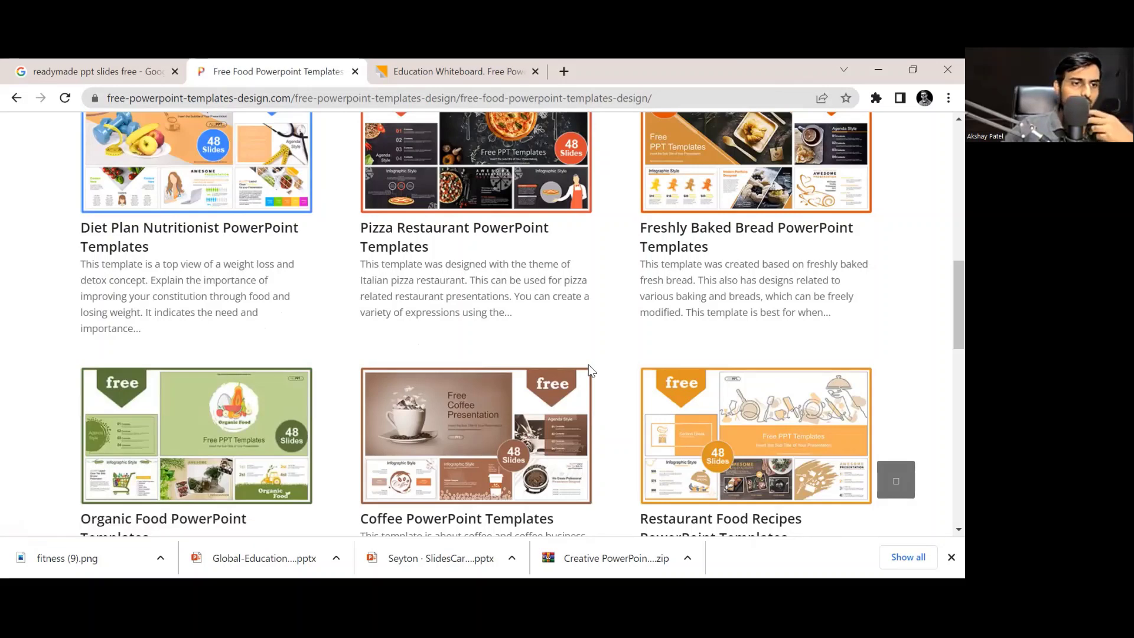
{"action": "scroll", "coordinate": [588, 371], "scroll_direction": "up", "scroll_amount": 5}
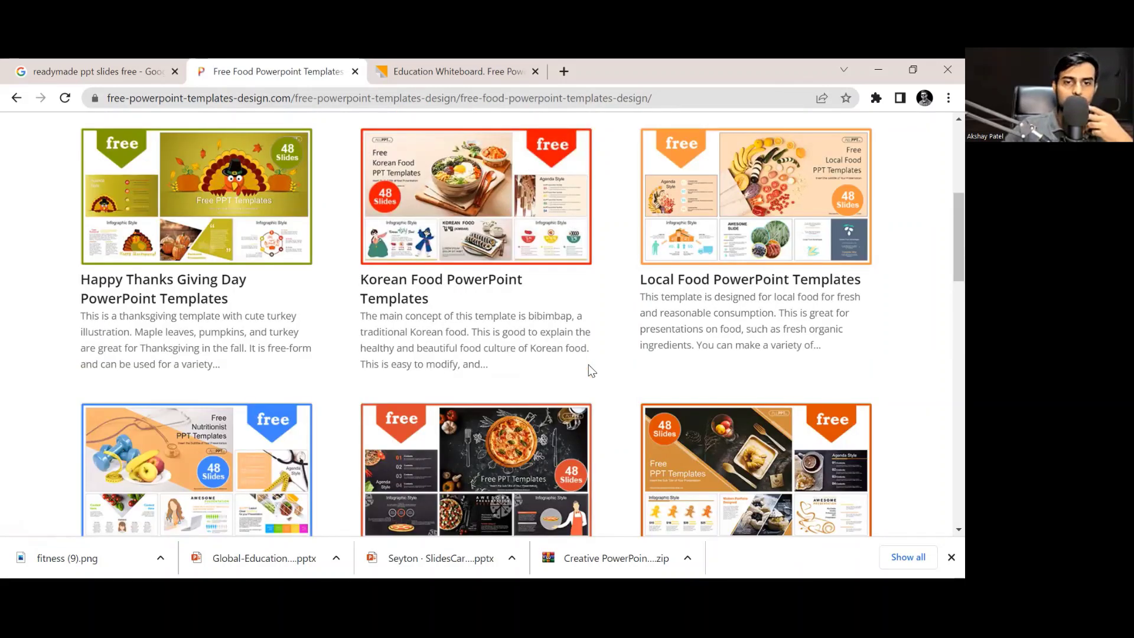
{"action": "scroll", "coordinate": [588, 371], "scroll_direction": "up", "scroll_amount": 4}
{"action": "scroll", "coordinate": [588, 365], "scroll_direction": "up", "scroll_amount": 1}
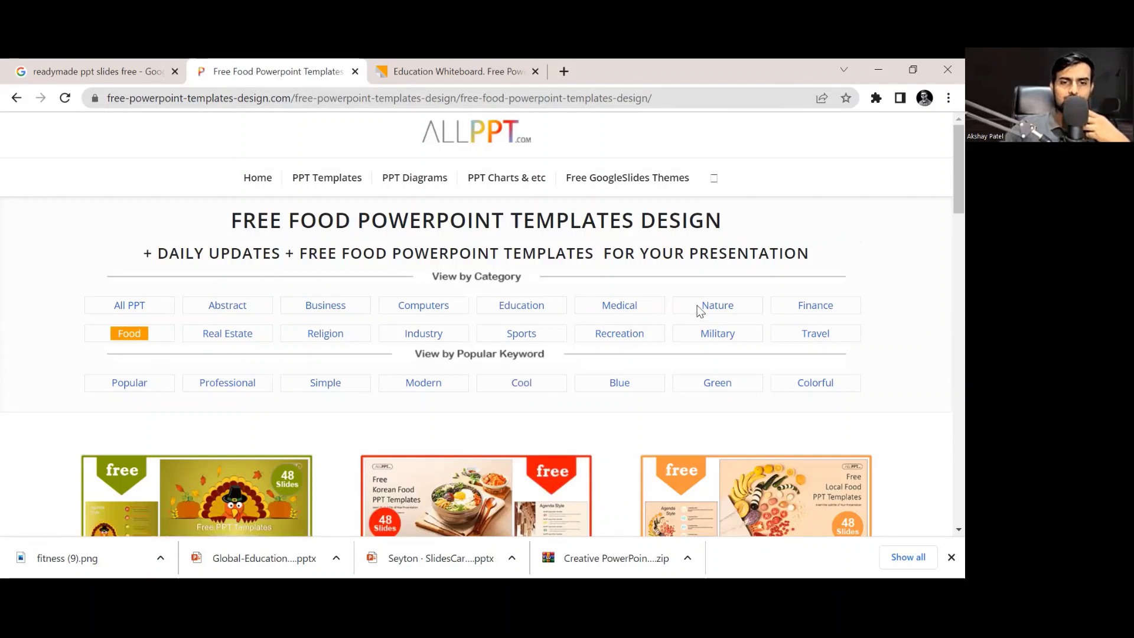
{"action": "left_click", "coordinate": [725, 302]}
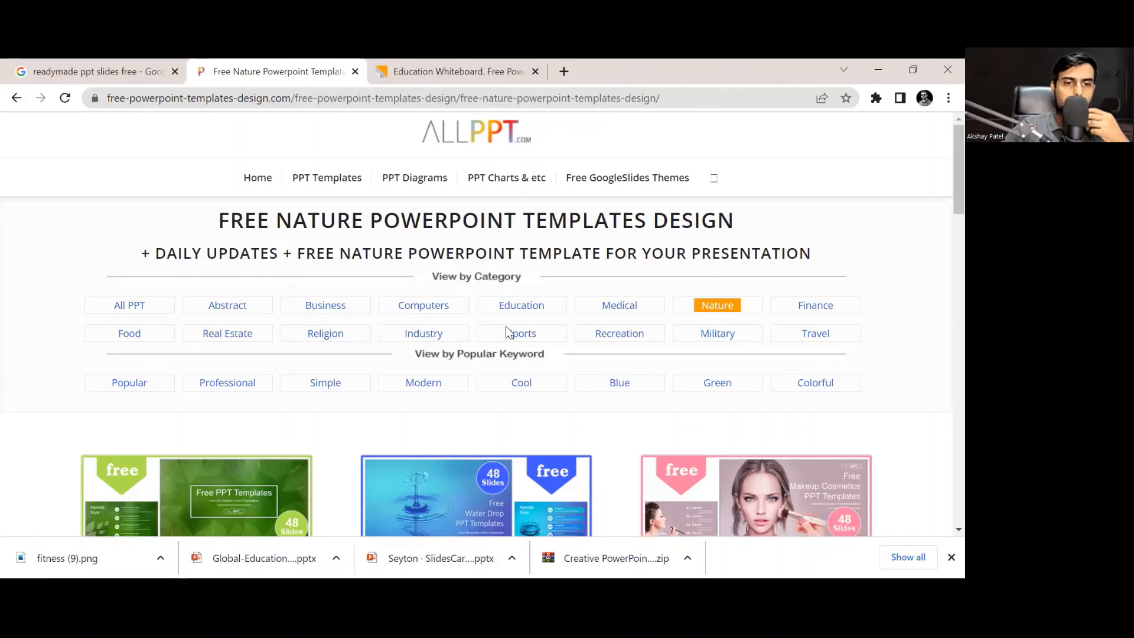
Scroll through the first page of Nature templates to the pagination
{"action": "scroll", "coordinate": [507, 332], "scroll_direction": "down", "scroll_amount": 5}
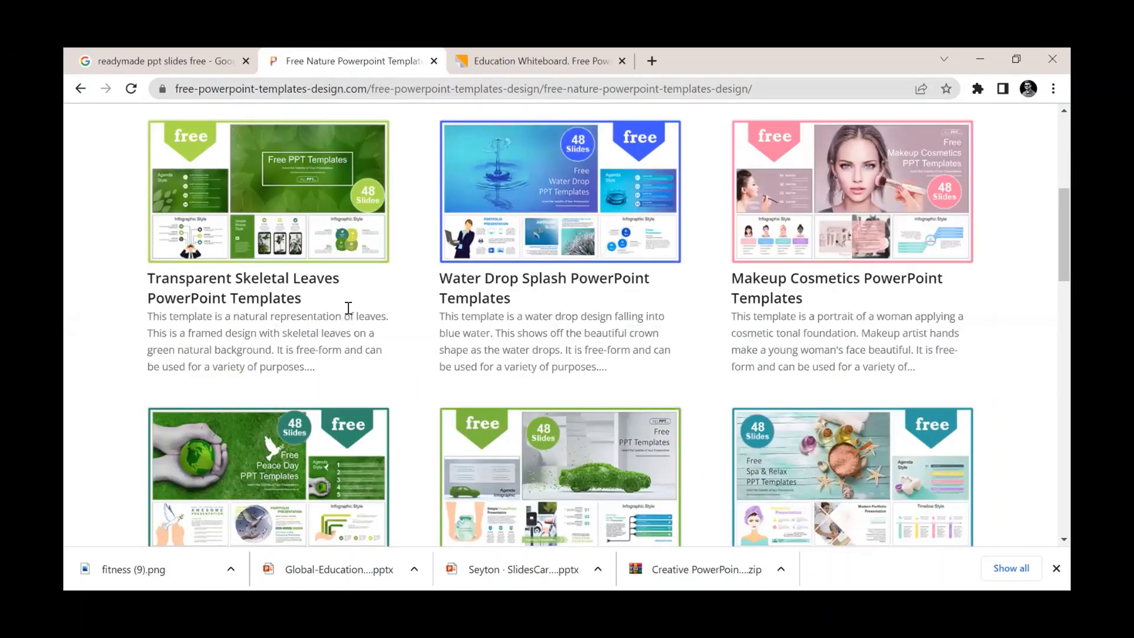
{"action": "scroll", "coordinate": [726, 343], "scroll_direction": "down", "scroll_amount": 5}
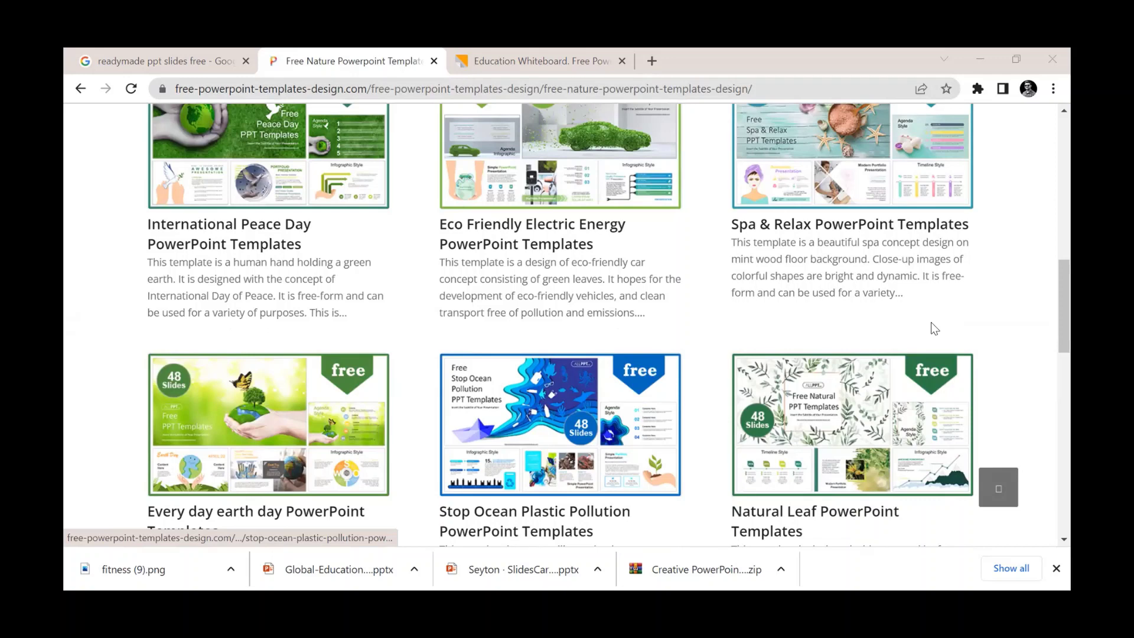
{"action": "scroll", "coordinate": [485, 386], "scroll_direction": "down", "scroll_amount": 5}
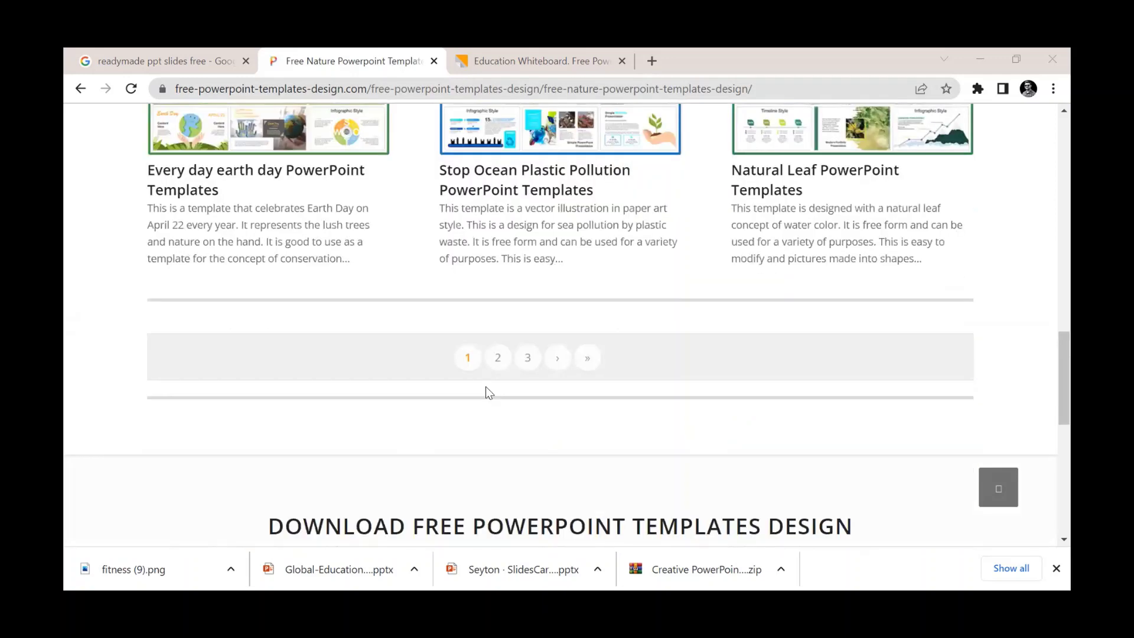
Open page 2 of the Nature templates, browse it, and jump back to the top
{"action": "left_click", "coordinate": [498, 356]}
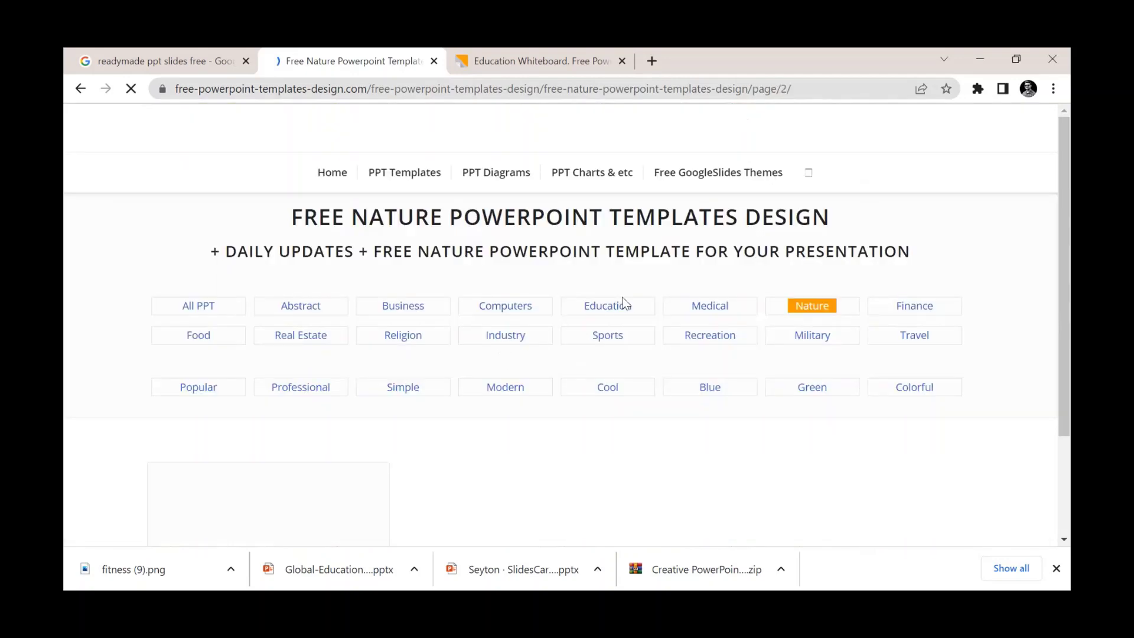
{"action": "scroll", "coordinate": [627, 313], "scroll_direction": "down", "scroll_amount": 5}
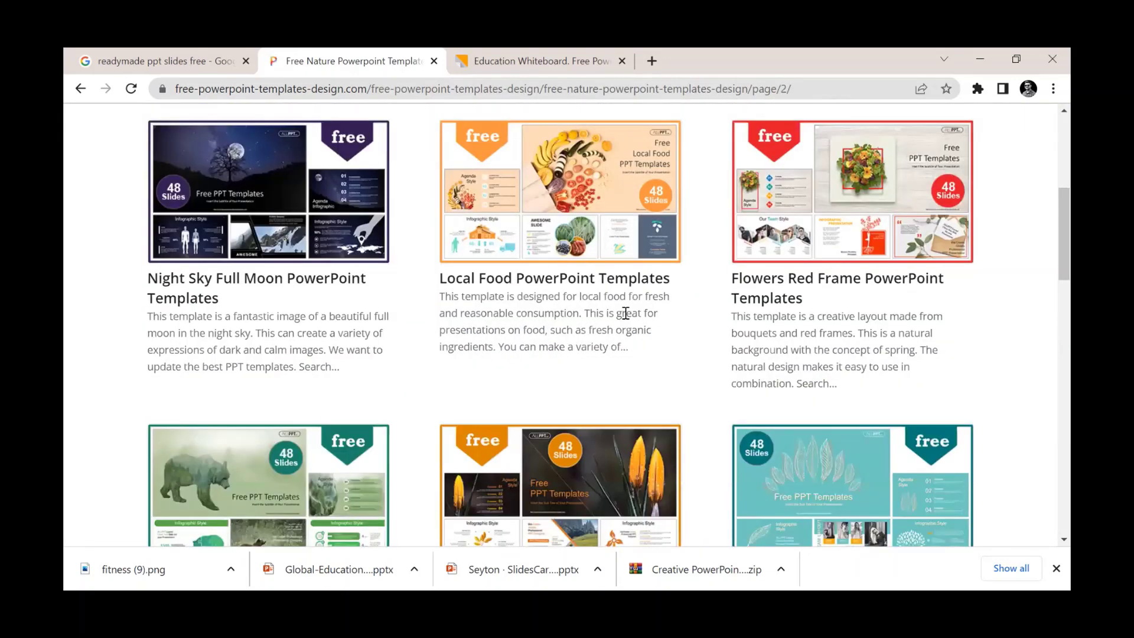
{"action": "scroll", "coordinate": [625, 313], "scroll_direction": "down", "scroll_amount": 5}
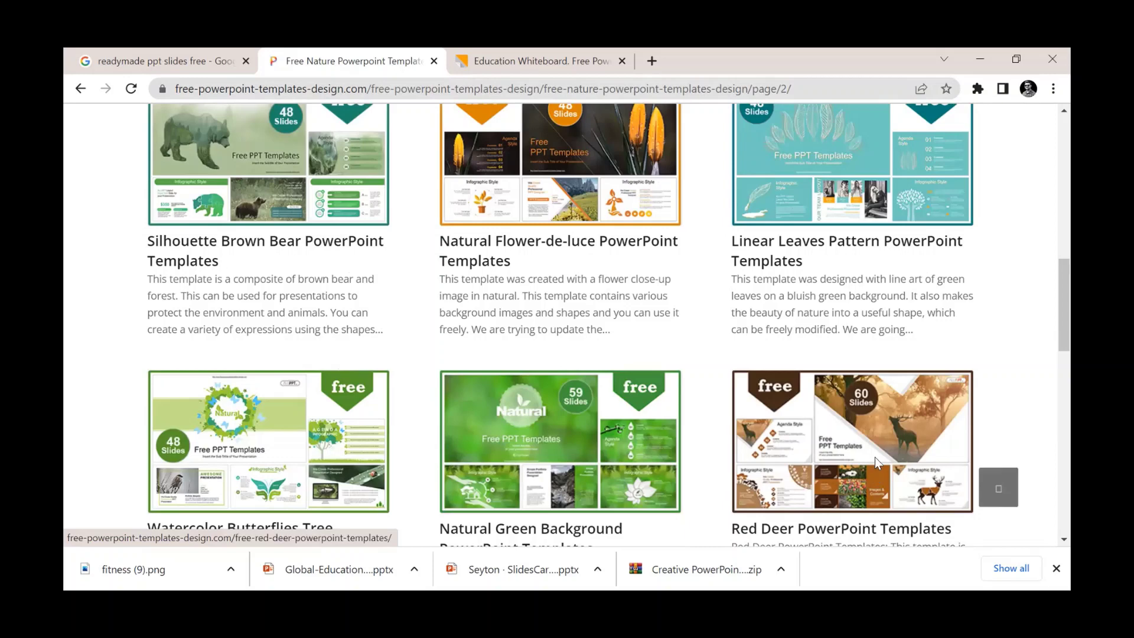
{"action": "scroll", "coordinate": [876, 449], "scroll_direction": "down", "scroll_amount": 5}
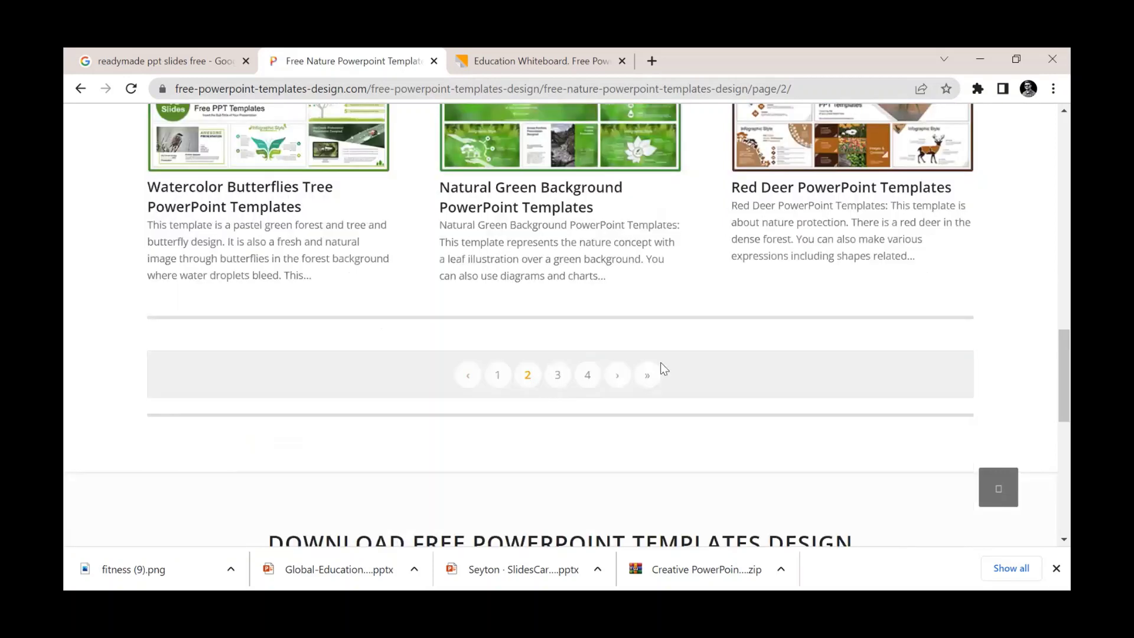
{"action": "key", "text": "Home"}
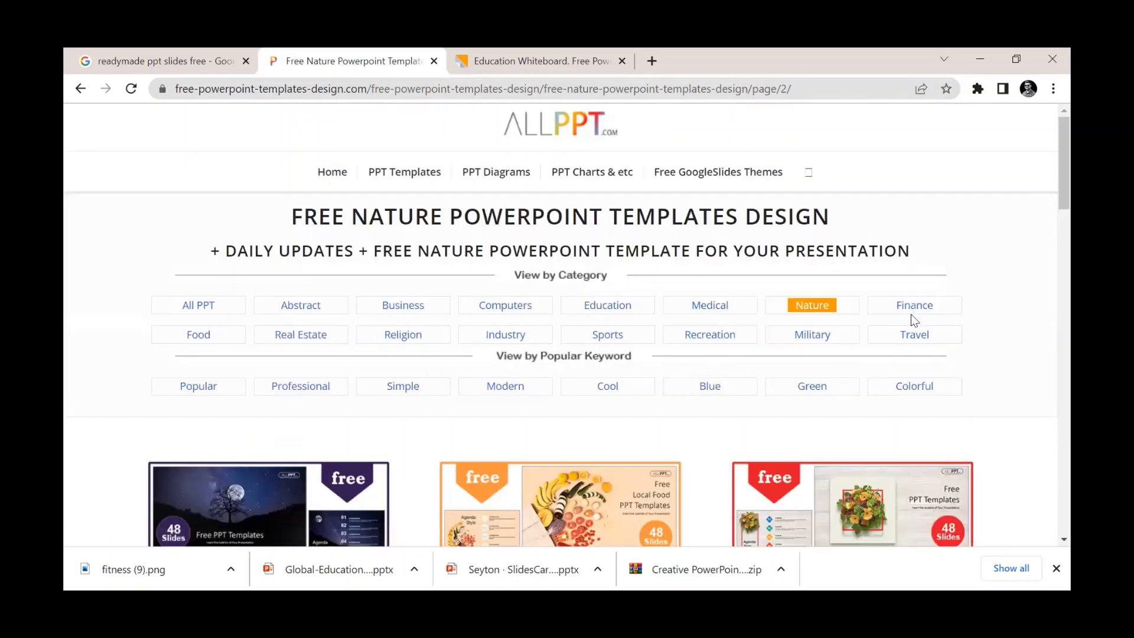
Switch to the Travel templates category and scroll through its listing
{"action": "left_click", "coordinate": [908, 334]}
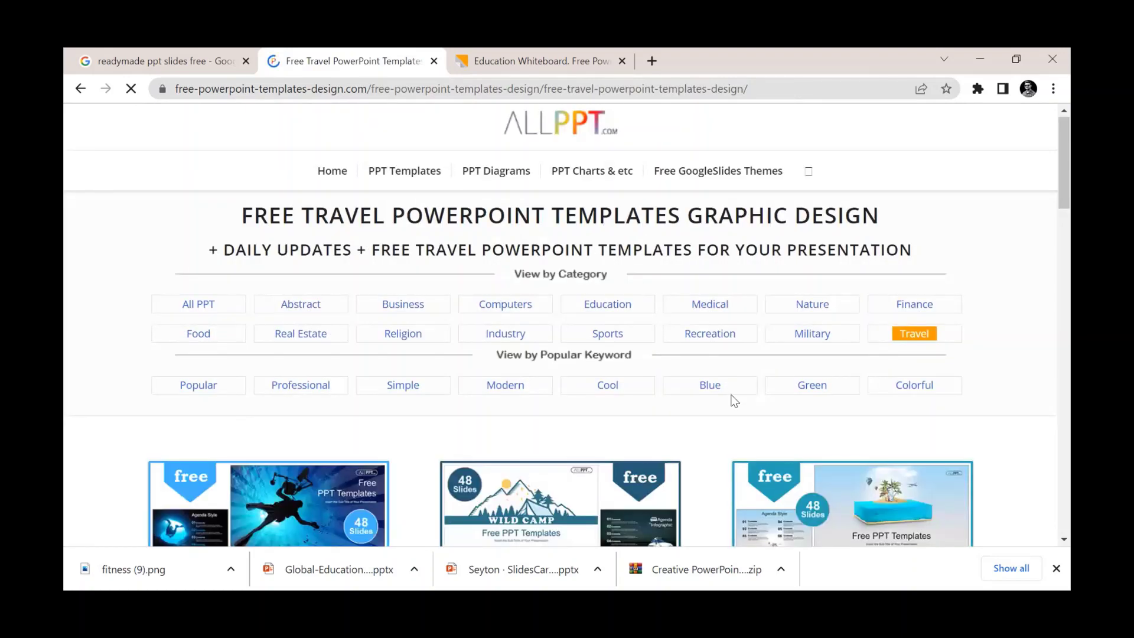
{"action": "scroll", "coordinate": [732, 395], "scroll_direction": "down", "scroll_amount": 5}
{"action": "scroll", "coordinate": [852, 386], "scroll_direction": "up", "scroll_amount": 5}
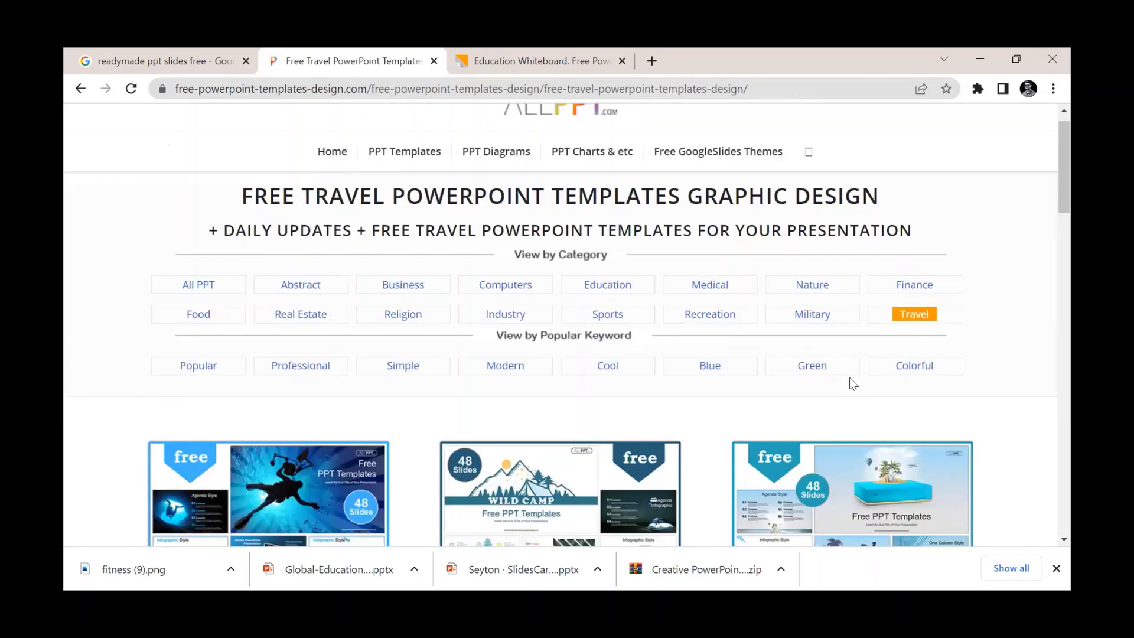
{"action": "scroll", "coordinate": [853, 384], "scroll_direction": "down", "scroll_amount": 5}
{"action": "scroll", "coordinate": [643, 411], "scroll_direction": "down", "scroll_amount": 5}
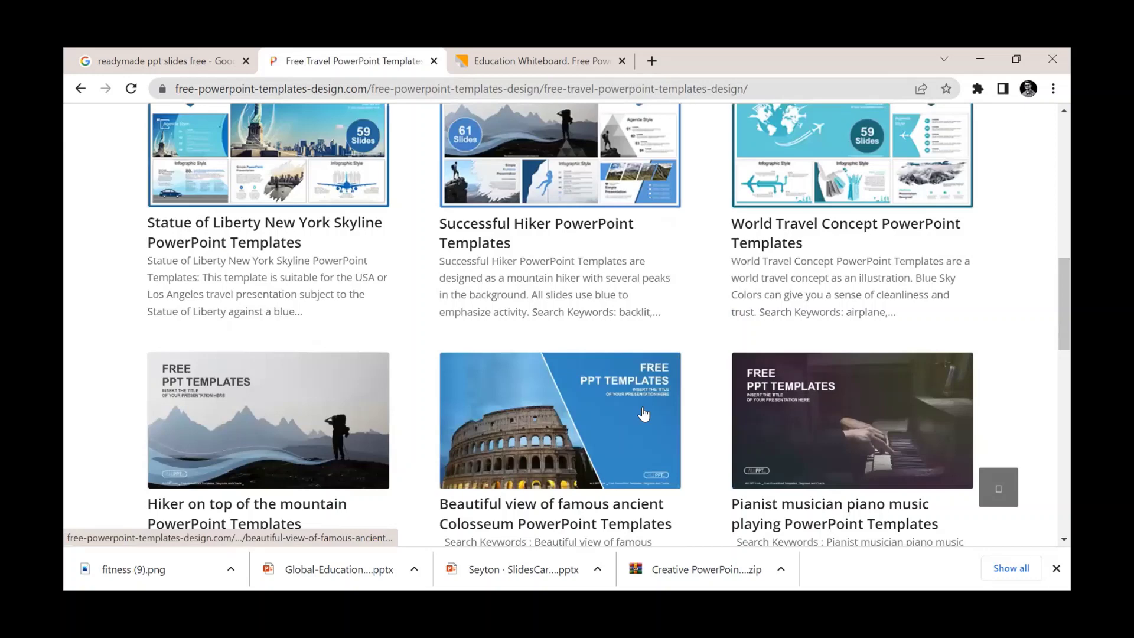
{"action": "scroll", "coordinate": [872, 349], "scroll_direction": "down", "scroll_amount": 5}
{"action": "scroll", "coordinate": [871, 349], "scroll_direction": "up", "scroll_amount": 15}
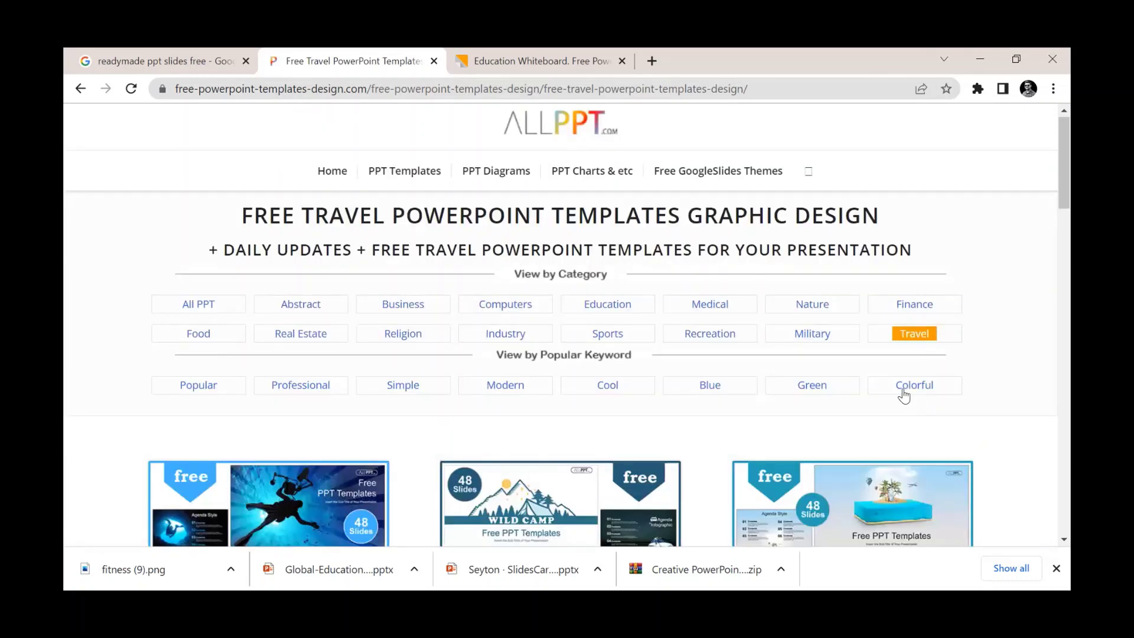
Filter to the Colorful templates and scroll through the results to the Pencil Ladder Shadow template
{"action": "left_click", "coordinate": [904, 394]}
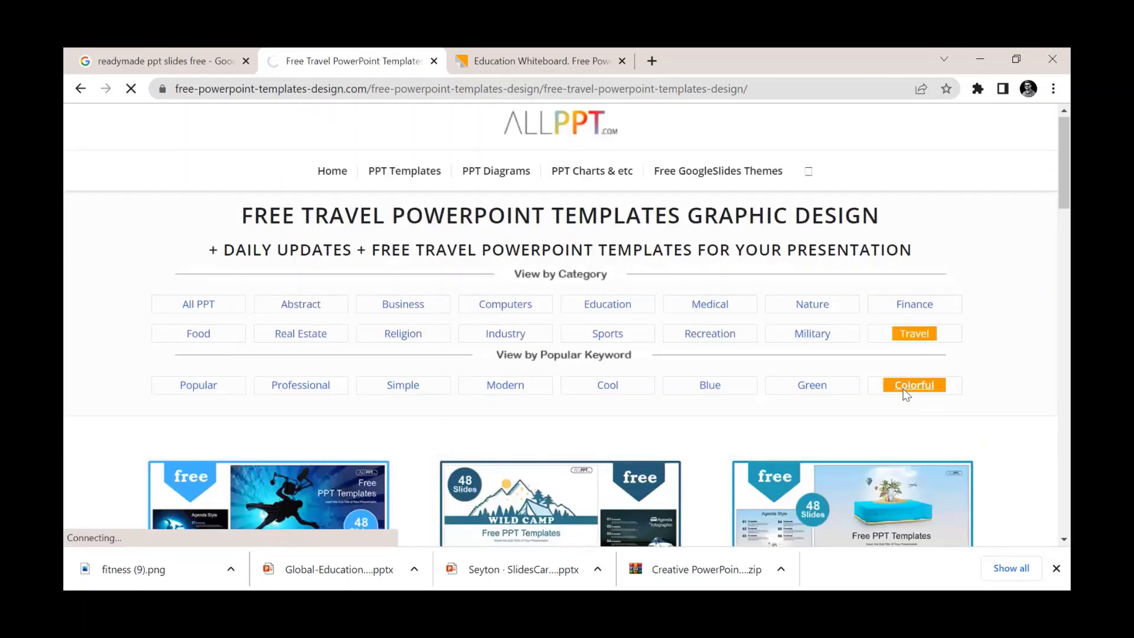
{"action": "scroll", "coordinate": [864, 408], "scroll_direction": "down", "scroll_amount": 5}
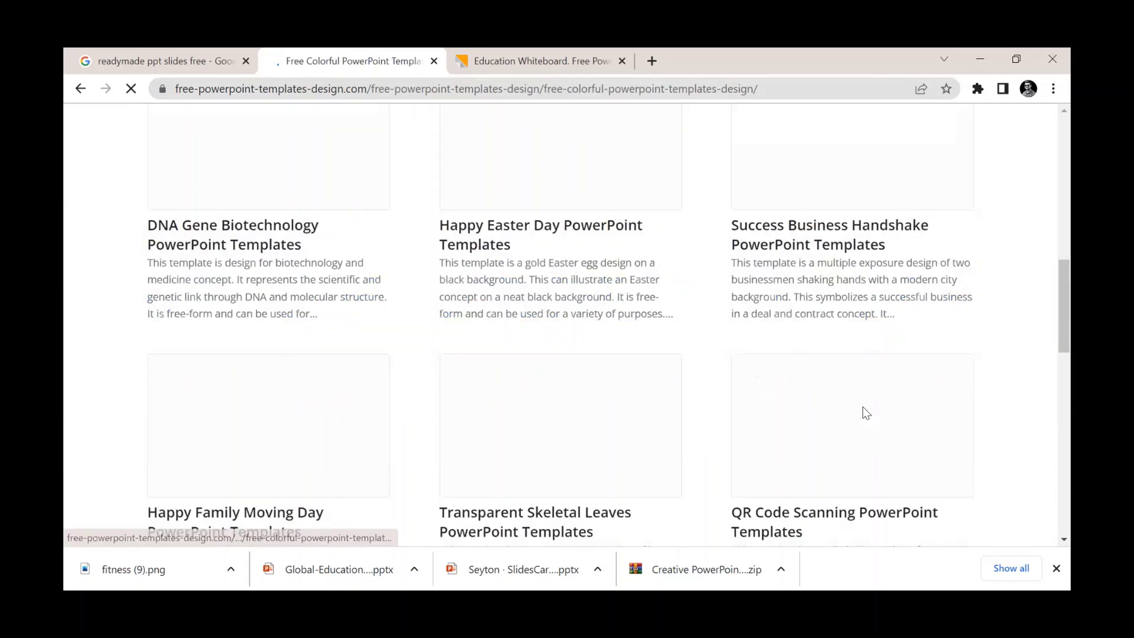
{"action": "scroll", "coordinate": [865, 413], "scroll_direction": "up", "scroll_amount": 5}
{"action": "scroll", "coordinate": [863, 414], "scroll_direction": "up", "scroll_amount": 5}
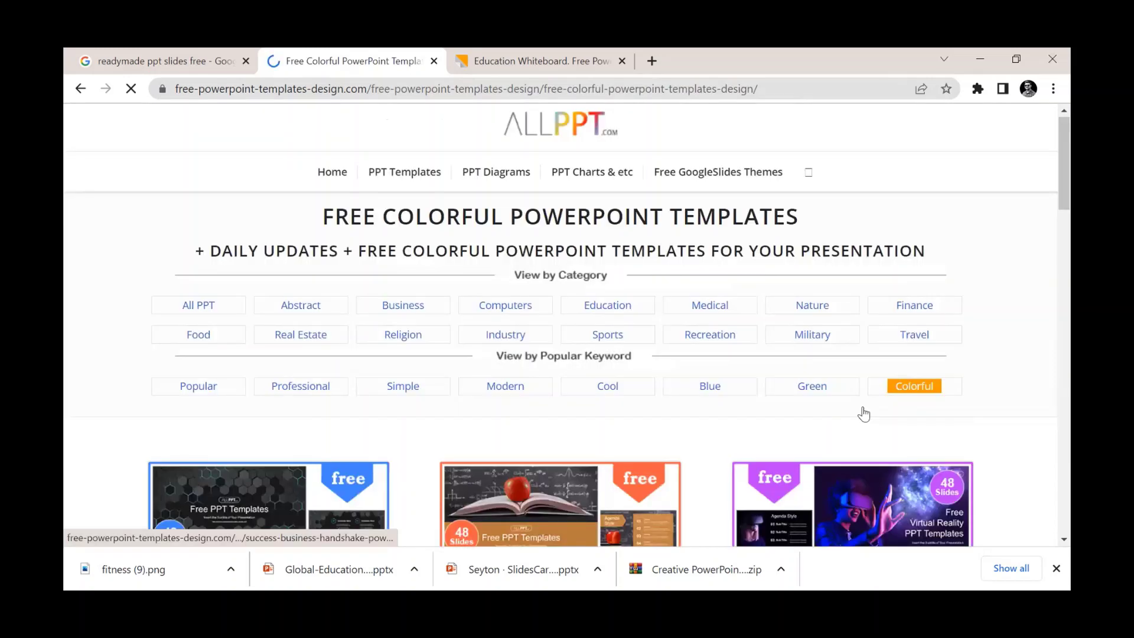
{"action": "scroll", "coordinate": [863, 413], "scroll_direction": "down", "scroll_amount": 5}
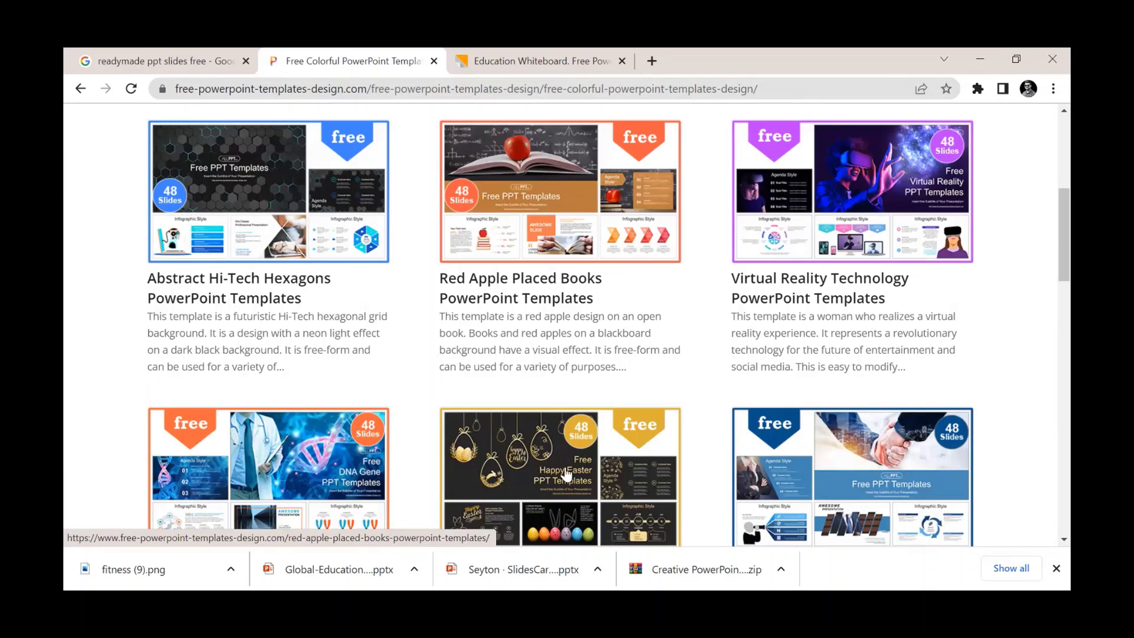
{"action": "scroll", "coordinate": [587, 483], "scroll_direction": "down", "scroll_amount": 10}
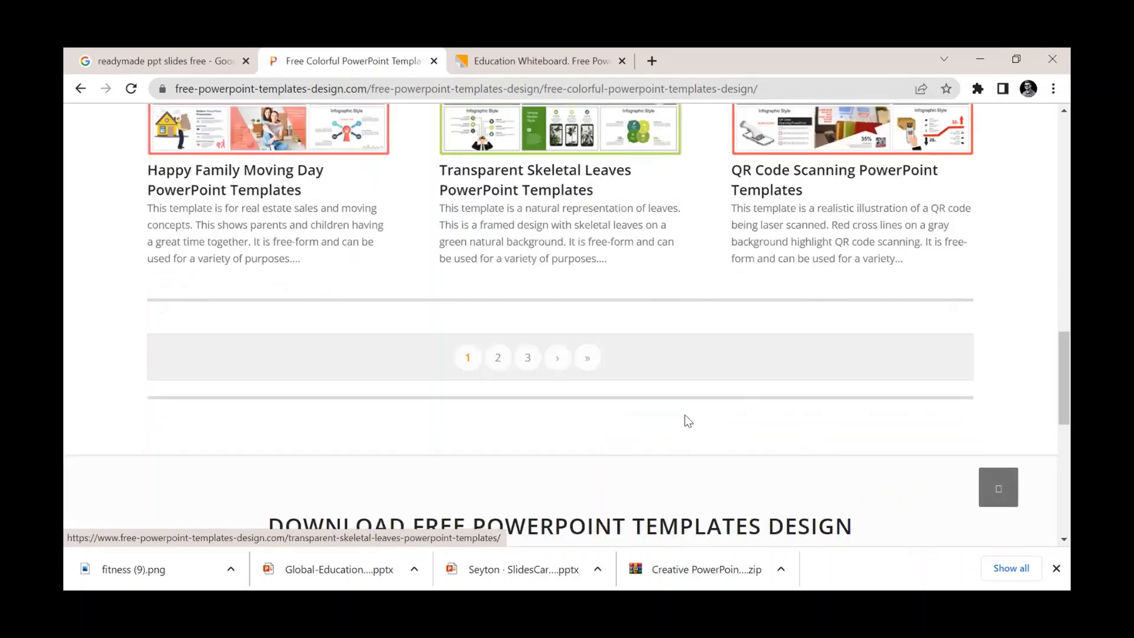
{"action": "scroll", "coordinate": [687, 420], "scroll_direction": "up", "scroll_amount": 10}
{"action": "scroll", "coordinate": [687, 420], "scroll_direction": "down", "scroll_amount": 3}
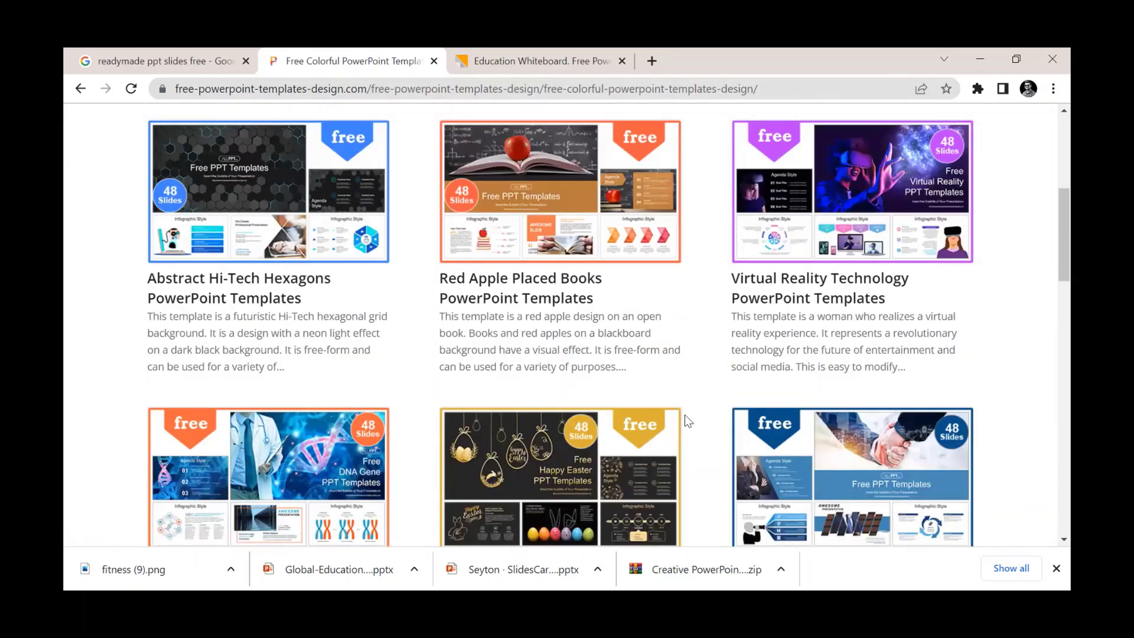
{"action": "scroll", "coordinate": [685, 422], "scroll_direction": "down", "scroll_amount": 5}
{"action": "scroll", "coordinate": [685, 422], "scroll_direction": "down", "scroll_amount": 6}
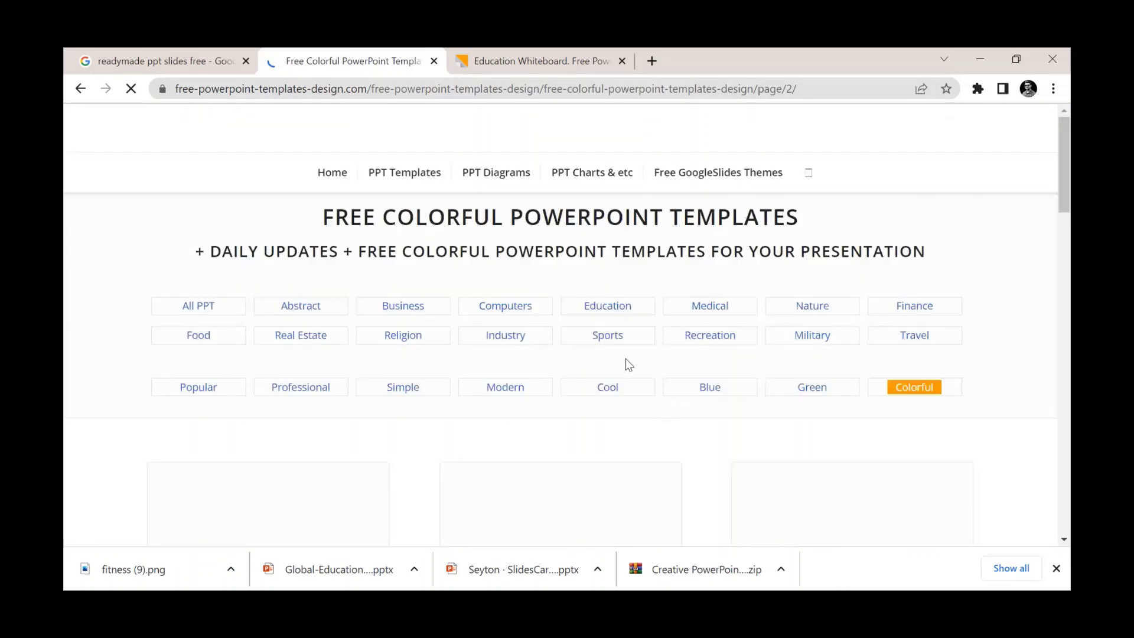
{"action": "scroll", "coordinate": [625, 362], "scroll_direction": "down", "scroll_amount": 5}
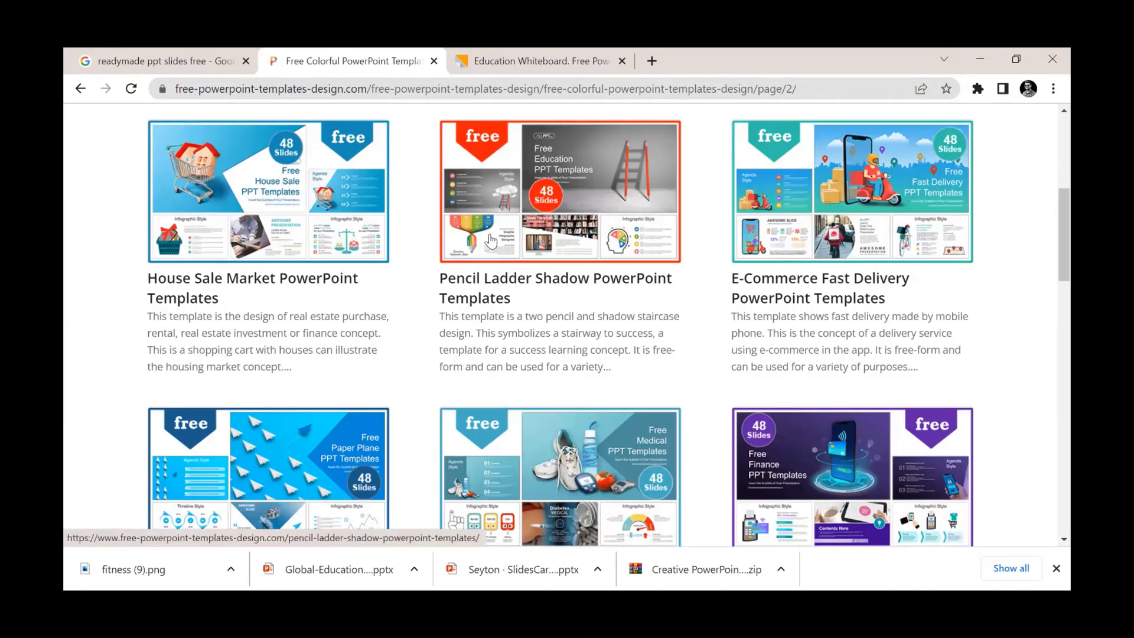
Open the Pencil Ladder Shadow template page and scroll past the slide previews to its download link
{"action": "left_click", "coordinate": [499, 190]}
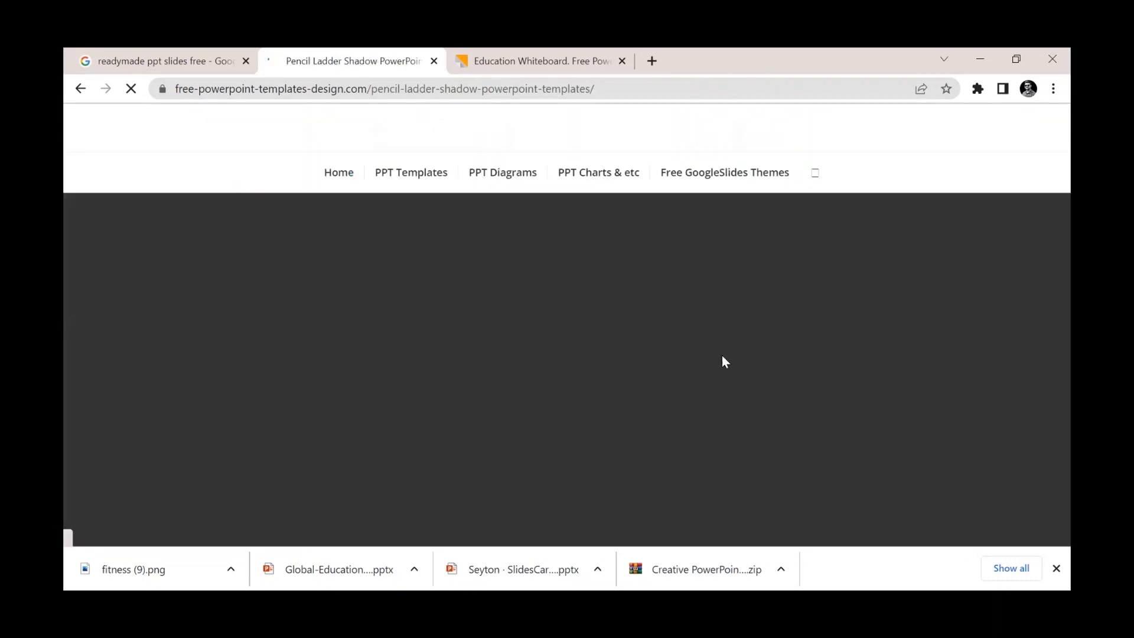
{"action": "scroll", "coordinate": [717, 193], "scroll_direction": "down", "scroll_amount": 5}
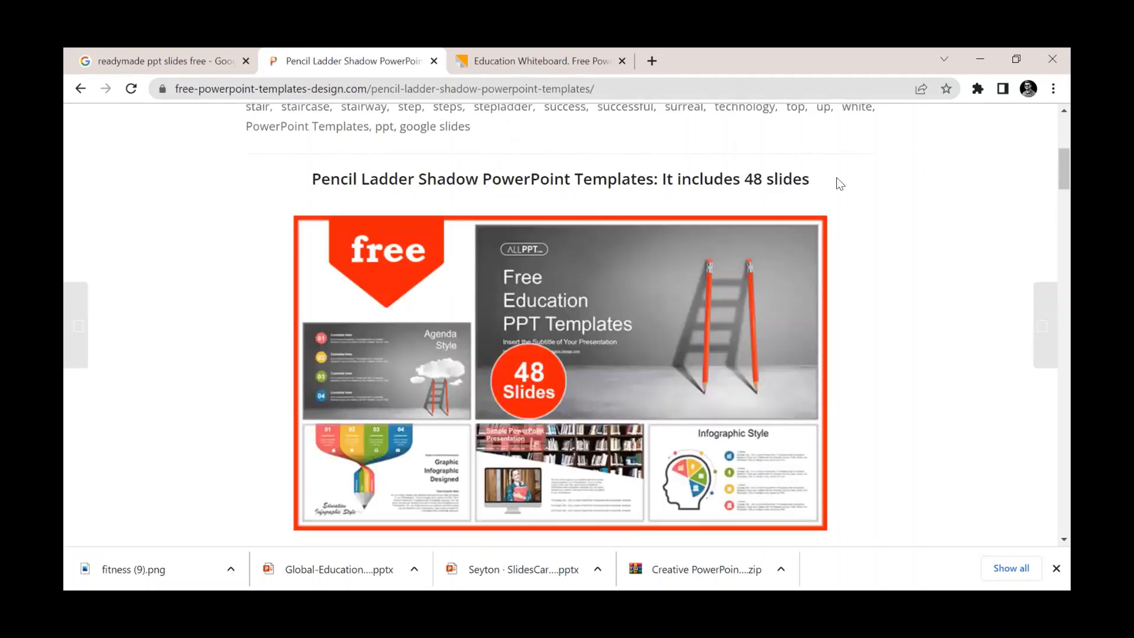
{"action": "scroll", "coordinate": [341, 192], "scroll_direction": "down", "scroll_amount": 5}
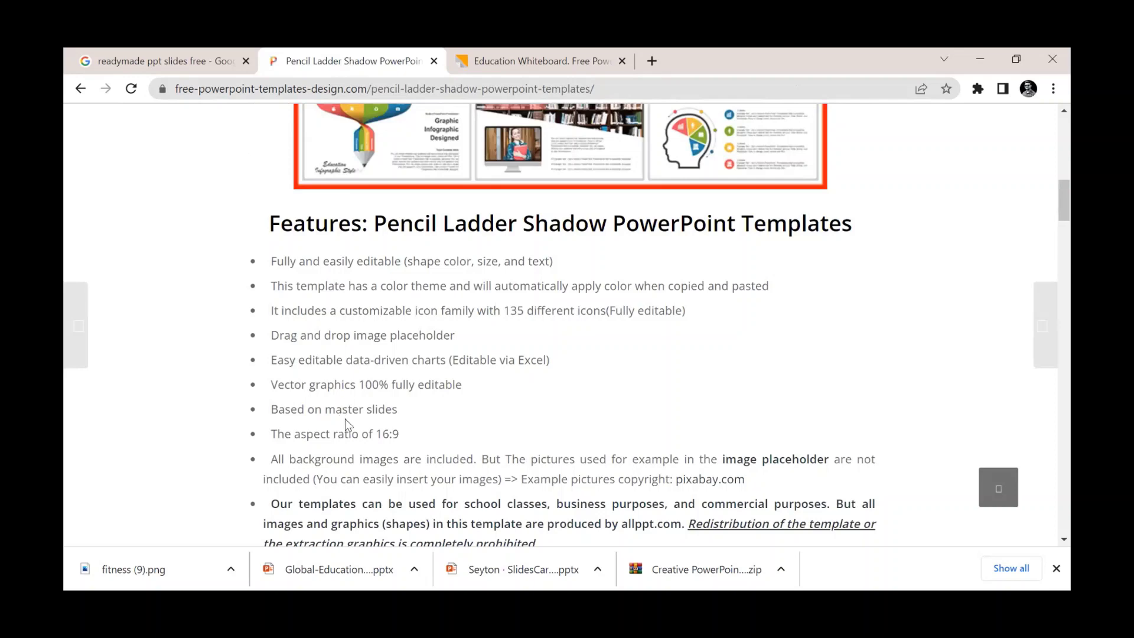
{"action": "scroll", "coordinate": [423, 371], "scroll_direction": "down", "scroll_amount": 5}
{"action": "scroll", "coordinate": [464, 274], "scroll_direction": "down", "scroll_amount": 1}
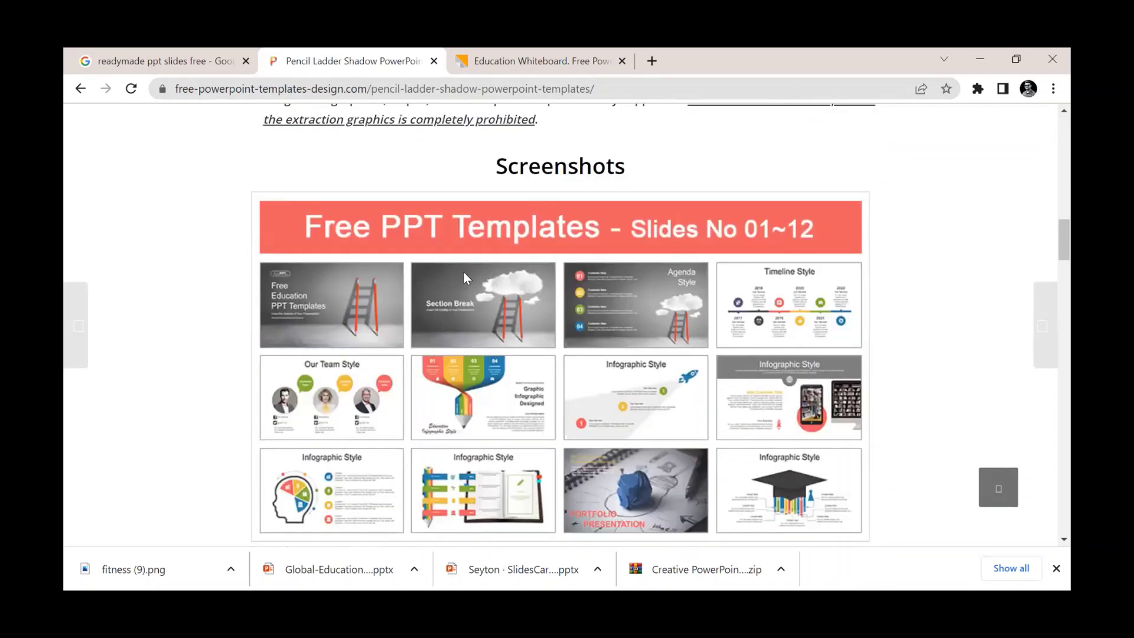
{"action": "scroll", "coordinate": [464, 275], "scroll_direction": "down", "scroll_amount": 4}
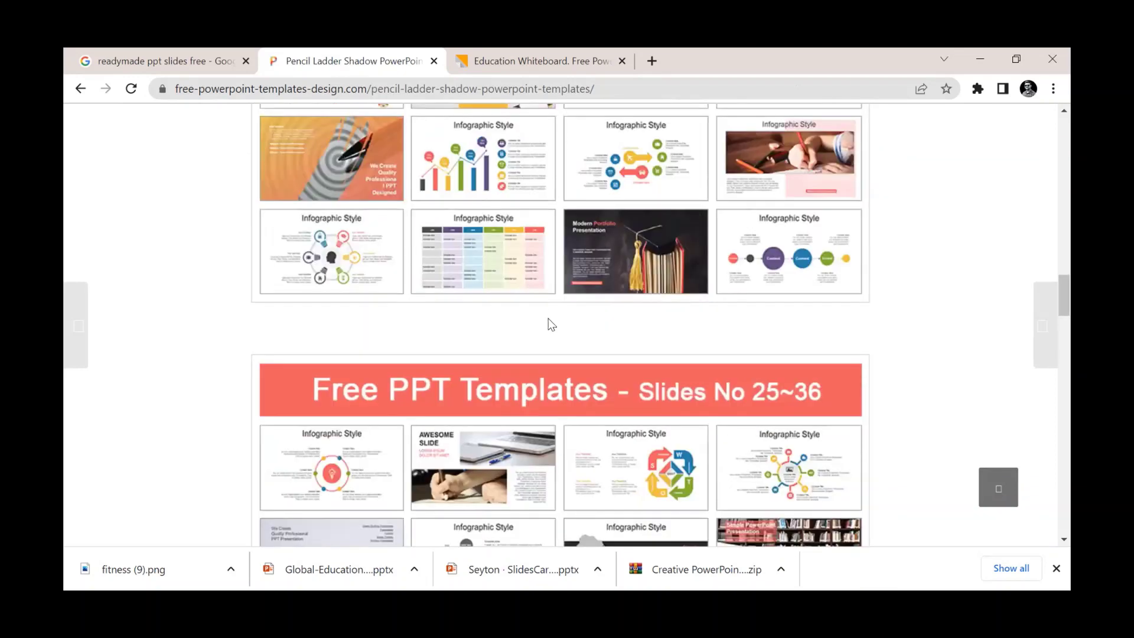
{"action": "scroll", "coordinate": [546, 319], "scroll_direction": "down", "scroll_amount": 5}
{"action": "scroll", "coordinate": [511, 349], "scroll_direction": "down", "scroll_amount": 5}
{"action": "scroll", "coordinate": [507, 349], "scroll_direction": "down", "scroll_amount": 5}
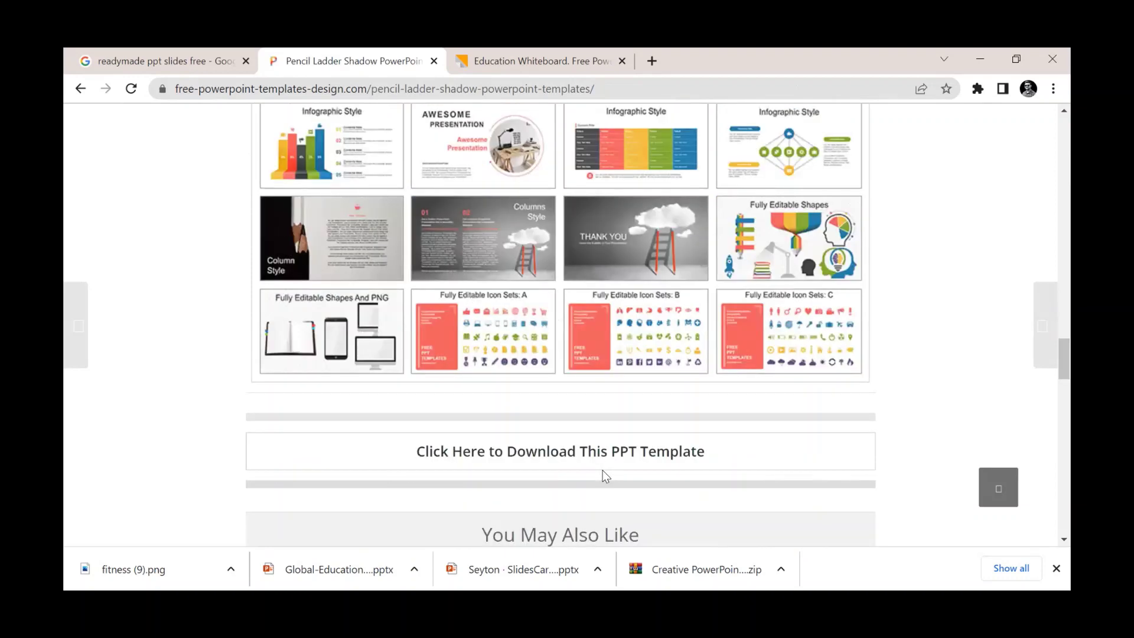
{"action": "scroll", "coordinate": [552, 362], "scroll_direction": "down", "scroll_amount": 5}
{"action": "scroll", "coordinate": [525, 474], "scroll_direction": "up", "scroll_amount": 5}
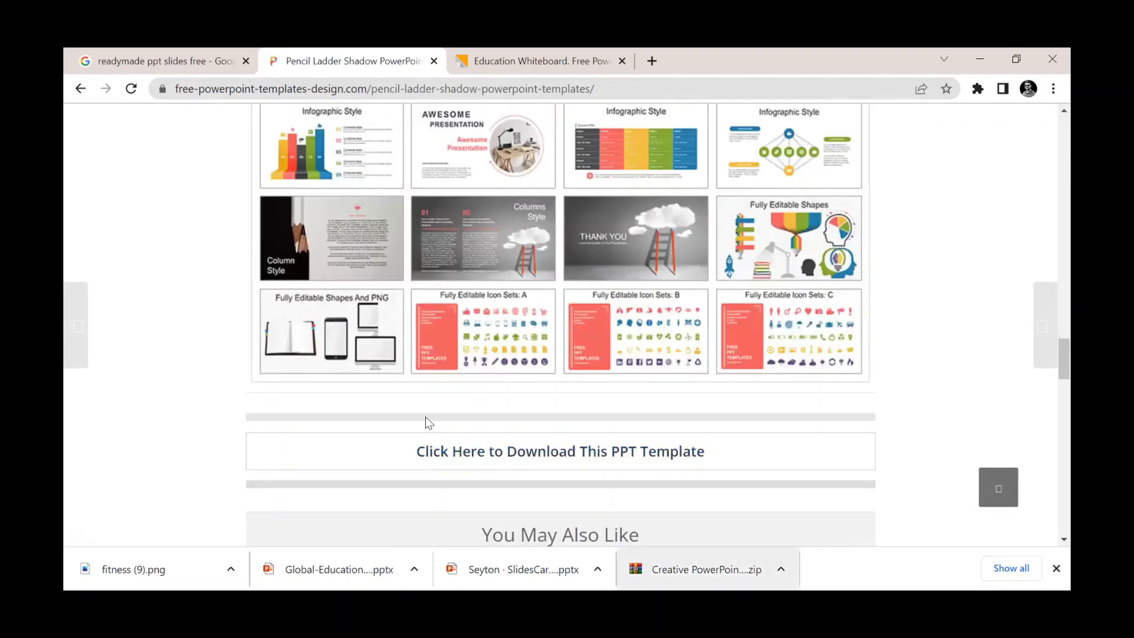
{"action": "mouse_move", "coordinate": [429, 423]}
{"action": "left_mouse_down"}
{"action": "mouse_move", "coordinate": [437, 457]}
{"action": "mouse_move", "coordinate": [705, 468]}
{"action": "left_mouse_up"}
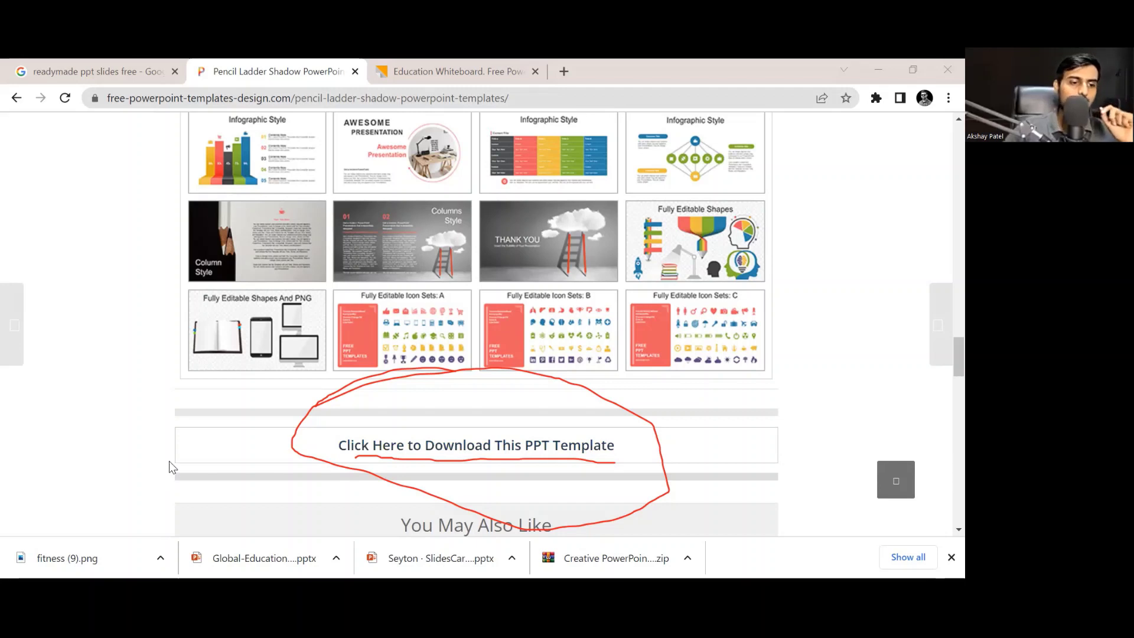
Download the Pencil Ladder Shadow .pptx and open it from the download bar in PowerPoint
{"action": "left_click", "coordinate": [409, 447]}
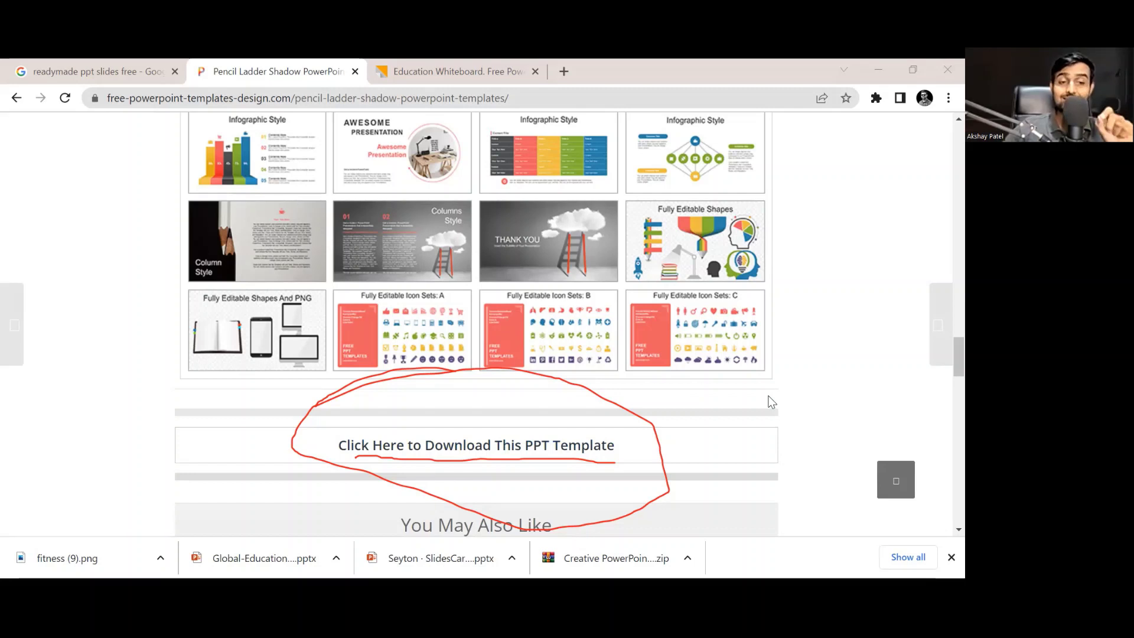
{"action": "left_click", "coordinate": [529, 453]}
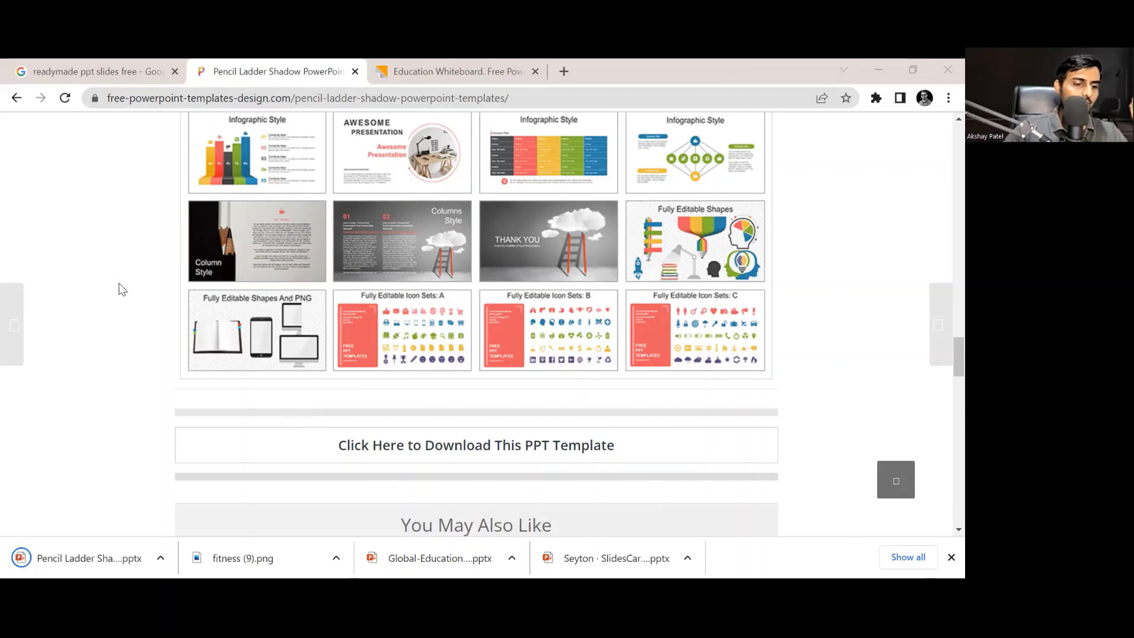
{"action": "left_click", "coordinate": [79, 555]}
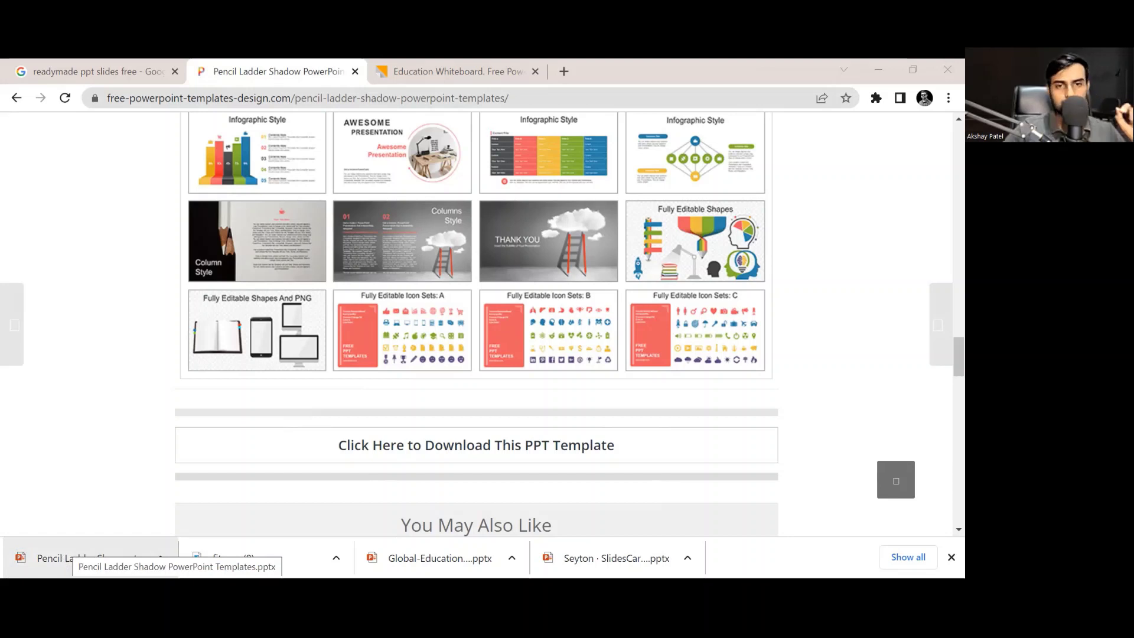
{"action": "left_click", "coordinate": [78, 558]}
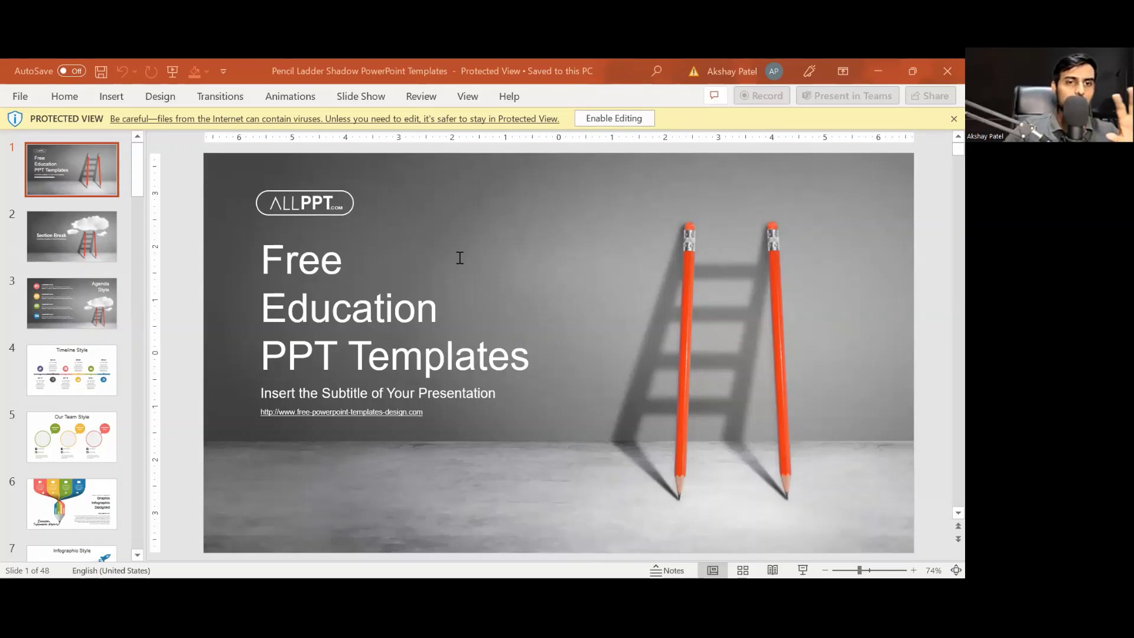
Enable editing on the Protected View Pencil Ladder Shadow template
{"action": "left_click", "coordinate": [419, 242]}
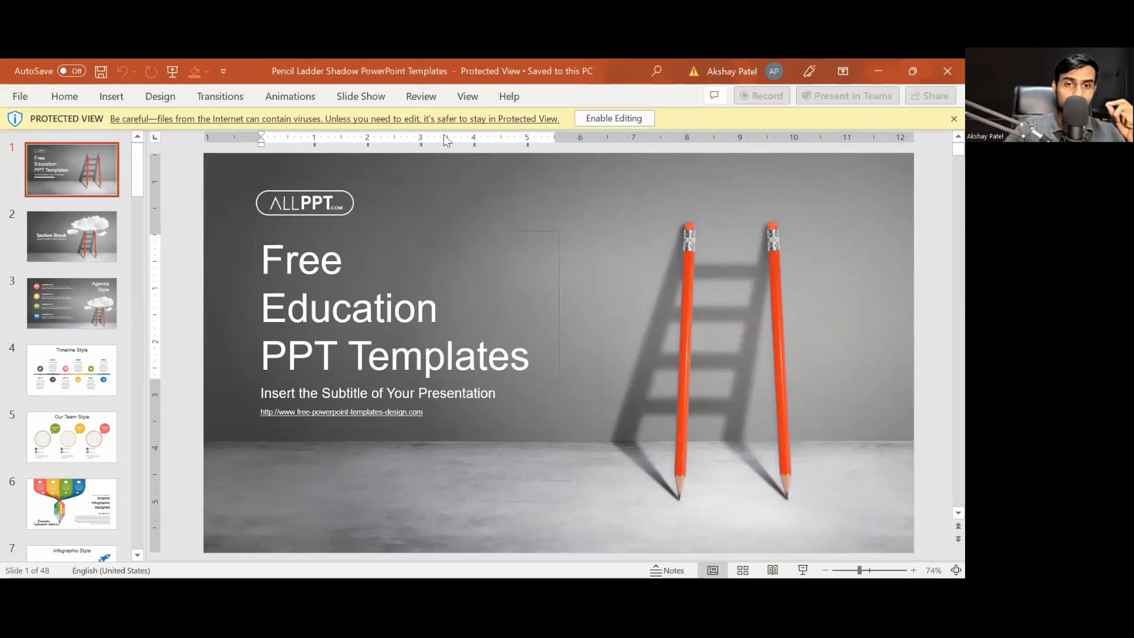
{"action": "left_click", "coordinate": [620, 118]}
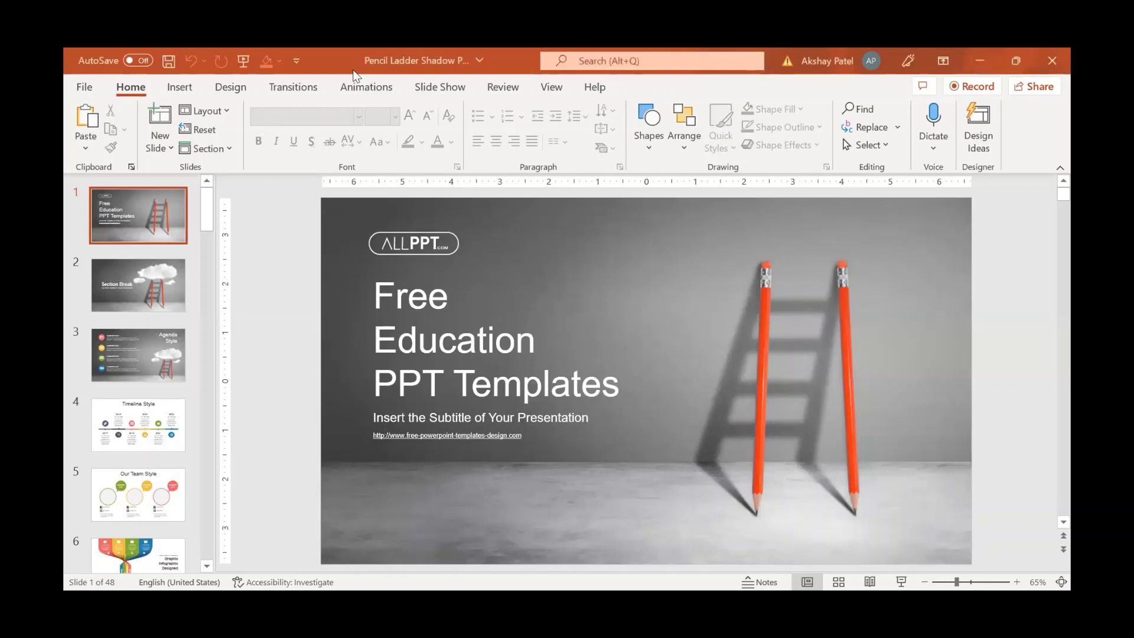
{"action": "left_click", "coordinate": [433, 85]}
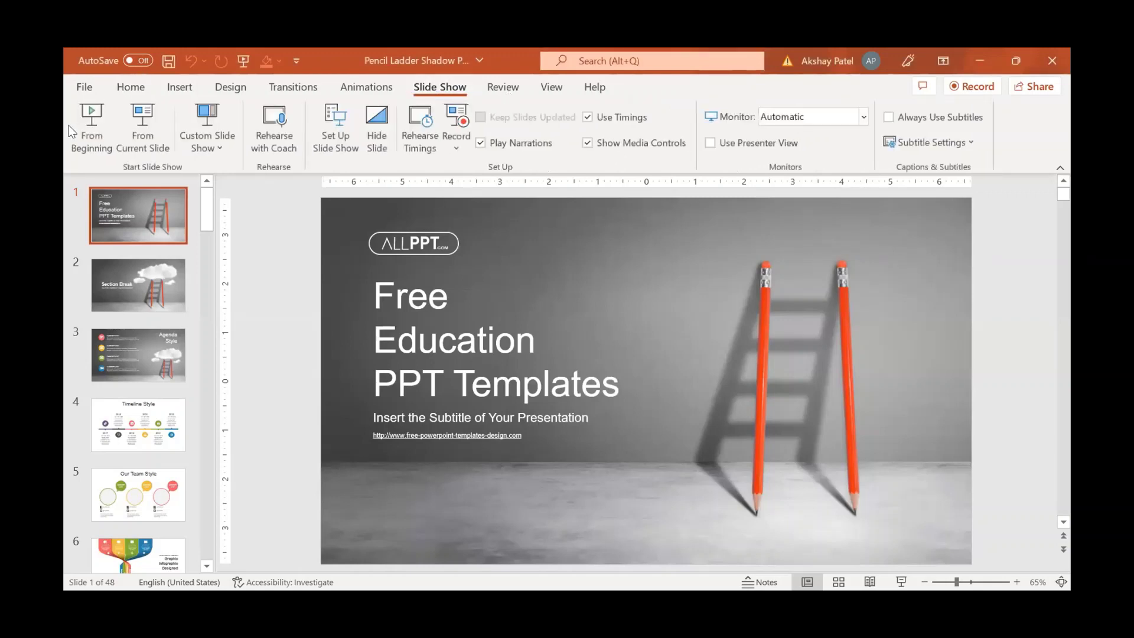
Run the show from the beginning through the Section Break, Agenda, Timeline and Our Team slides
{"action": "left_click", "coordinate": [104, 153]}
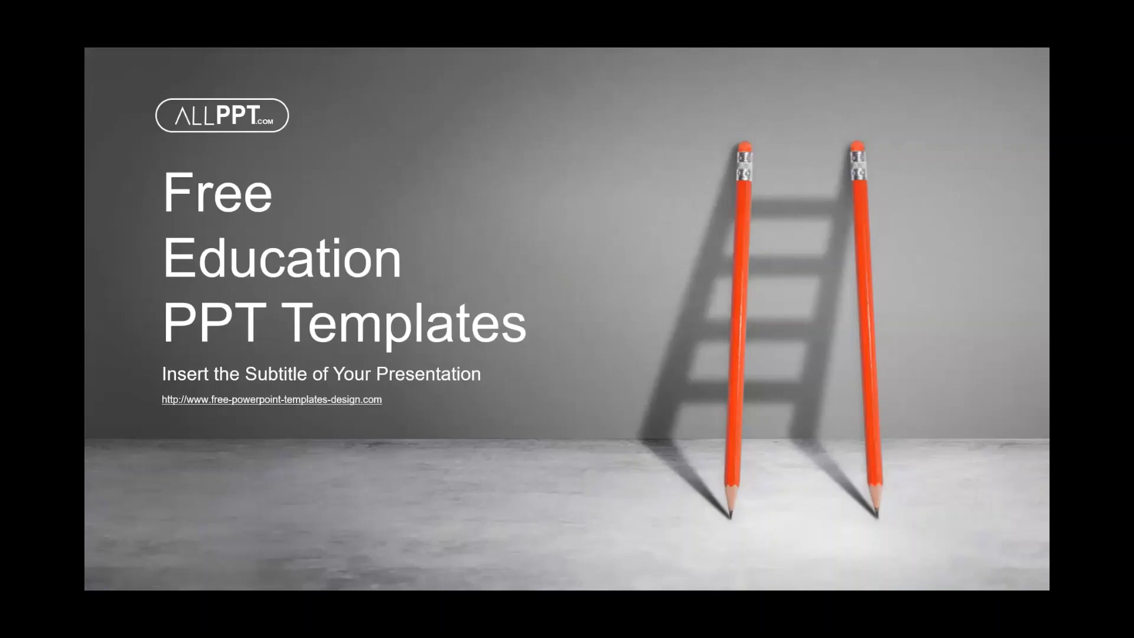
{"action": "key", "text": "Right"}
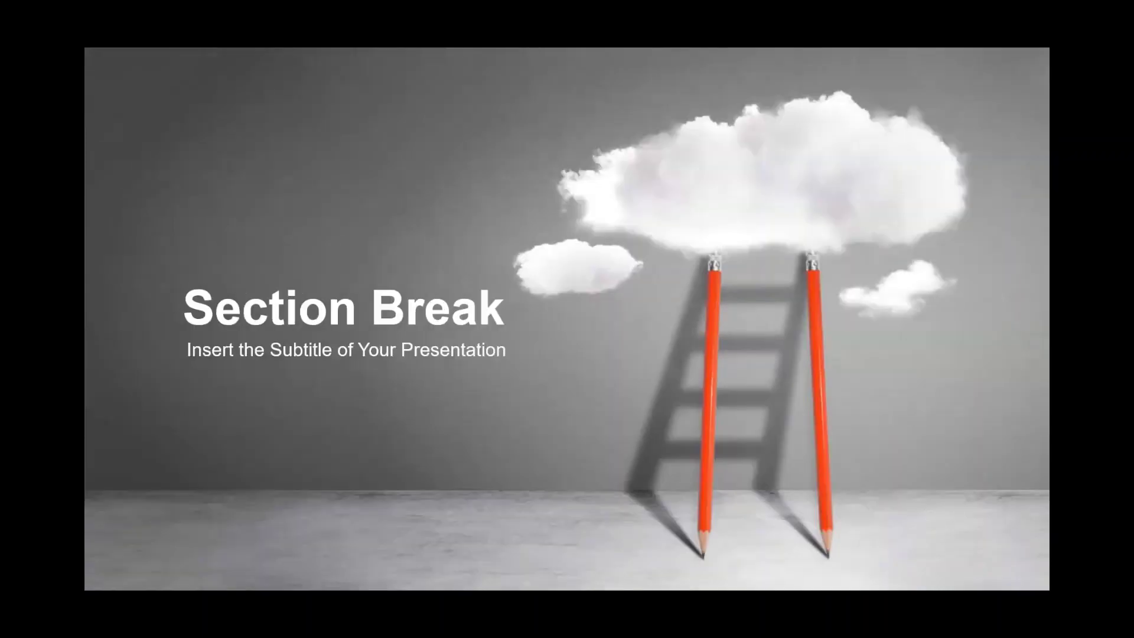
{"action": "key", "text": "Right"}
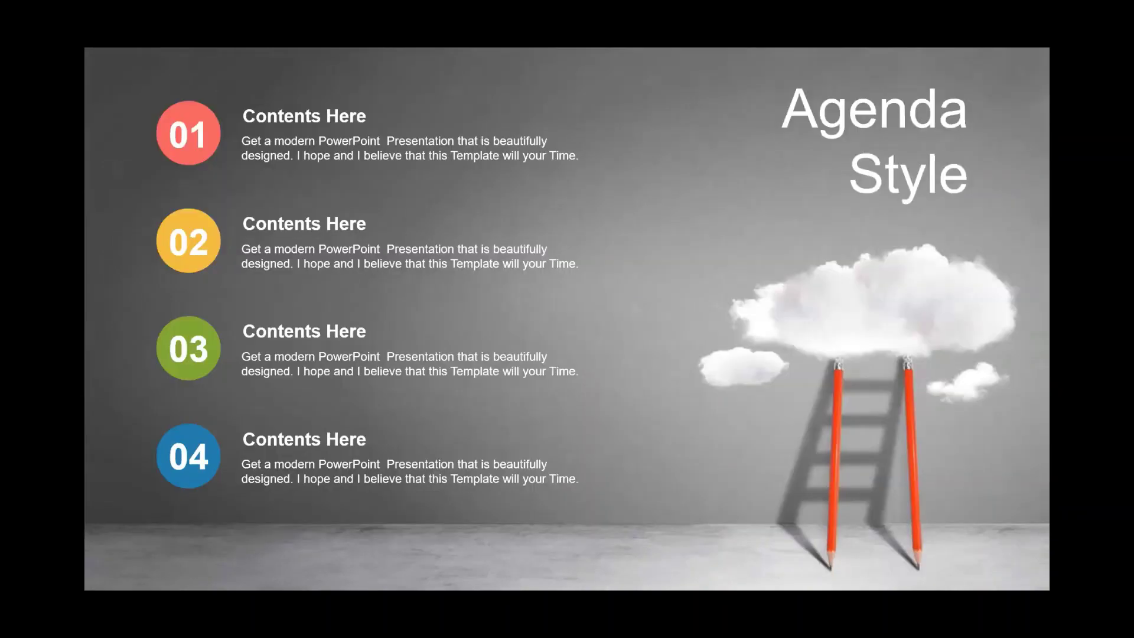
{"action": "key", "text": "Right"}
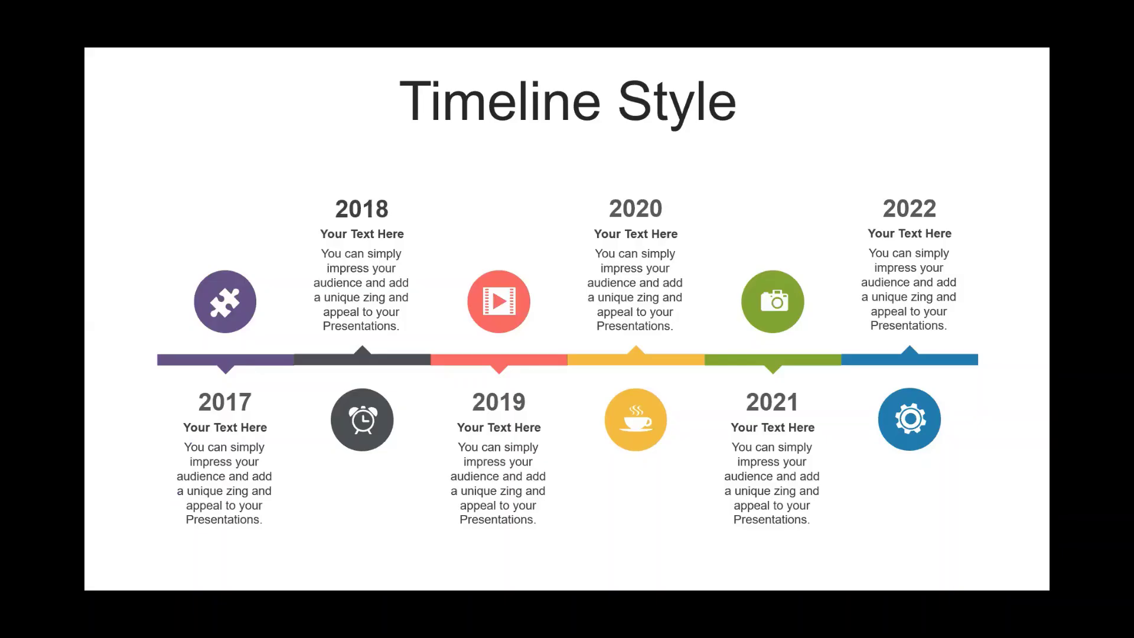
{"action": "key", "text": "Right"}
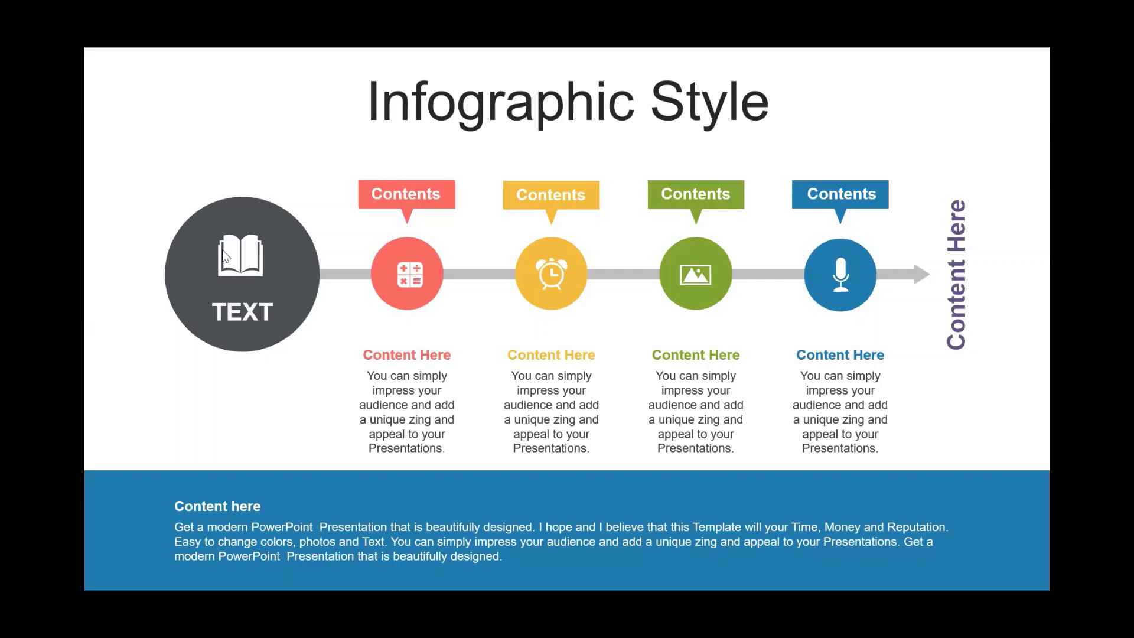
End the slide show and return to editing at the top of the slide list
{"action": "key", "text": "Escape"}
{"action": "scroll", "coordinate": [172, 250], "scroll_direction": "up", "scroll_amount": 5}
{"action": "scroll", "coordinate": [103, 246], "scroll_direction": "up", "scroll_amount": 5}
{"action": "key", "text": "Home"}
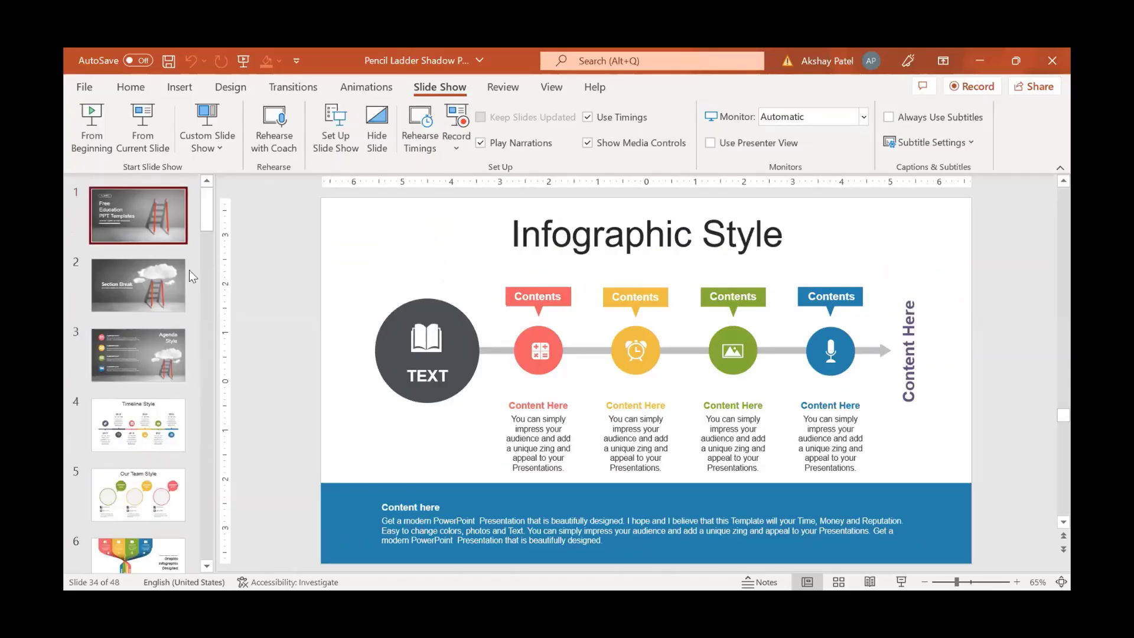
Replace the slide 1 title text with 'TALENT EDUCATION ZONE'
{"action": "left_click", "coordinate": [438, 340]}
{"action": "key", "text": "ctrl+a"}
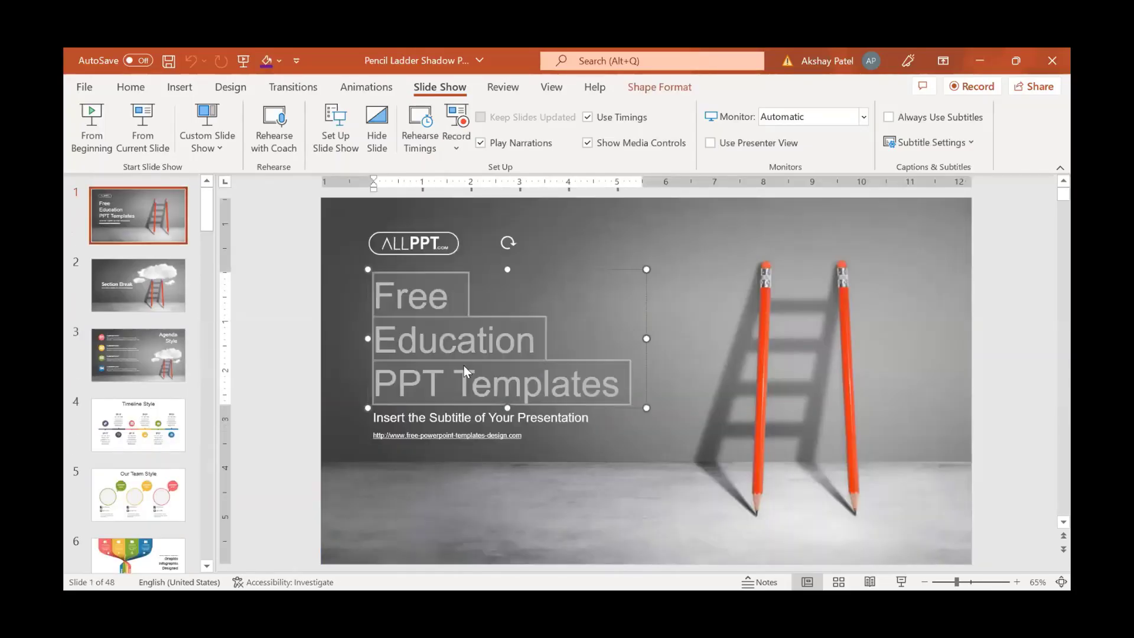
{"action": "key", "text": "Delete"}
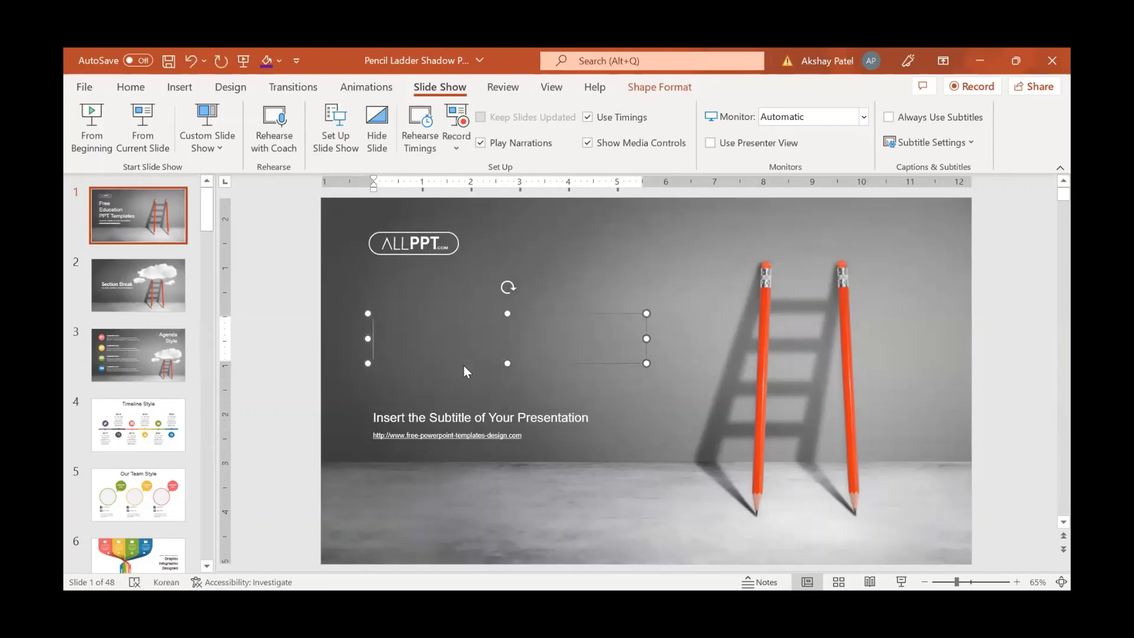
{"action": "type", "text": "T"}
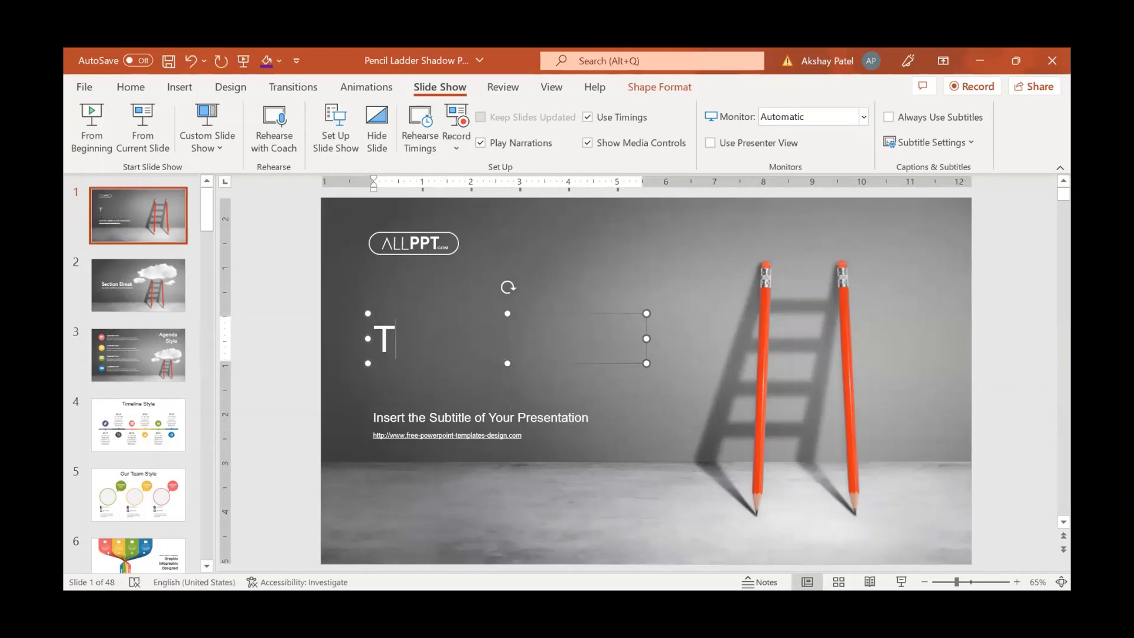
{"action": "type", "text": "ALENT ED"}
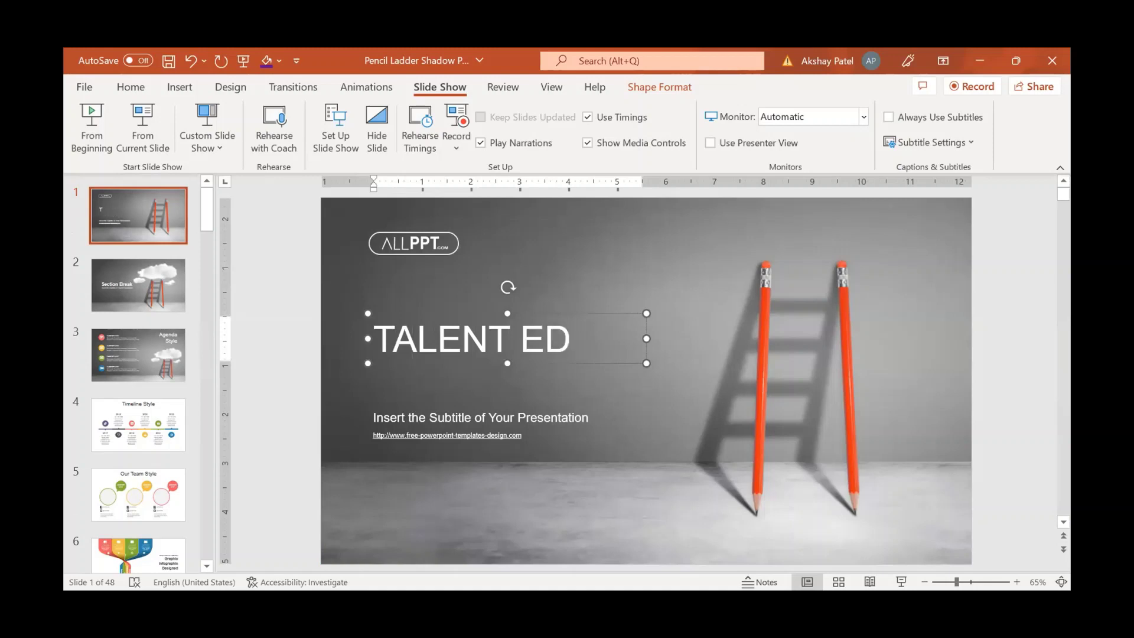
{"action": "type", "text": "UCATION"}
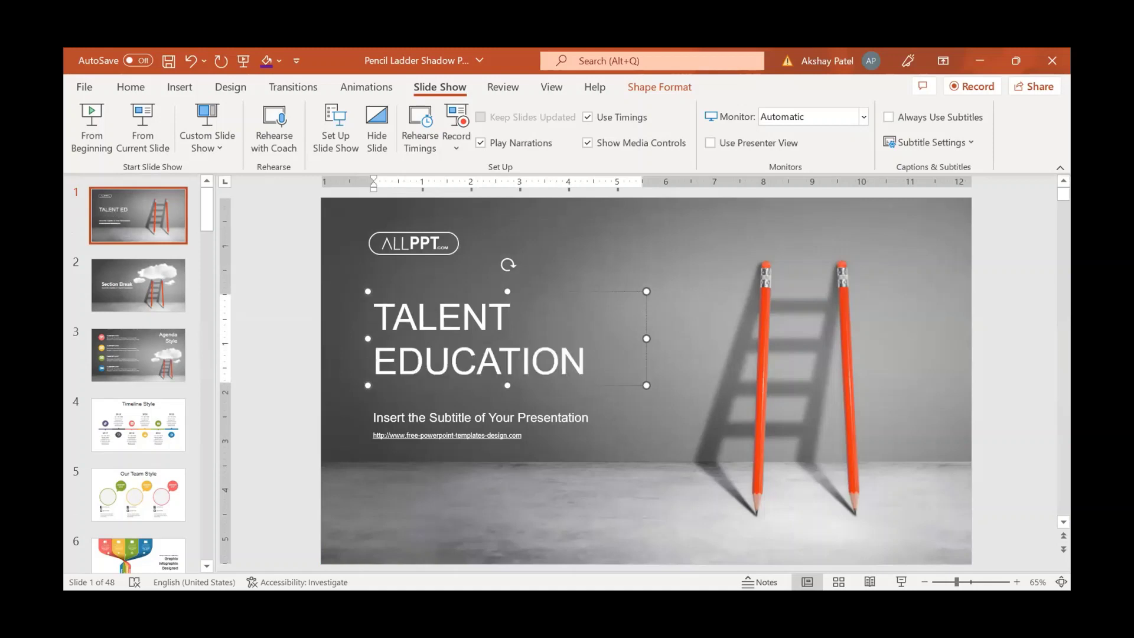
{"action": "type", "text": " ZONE"}
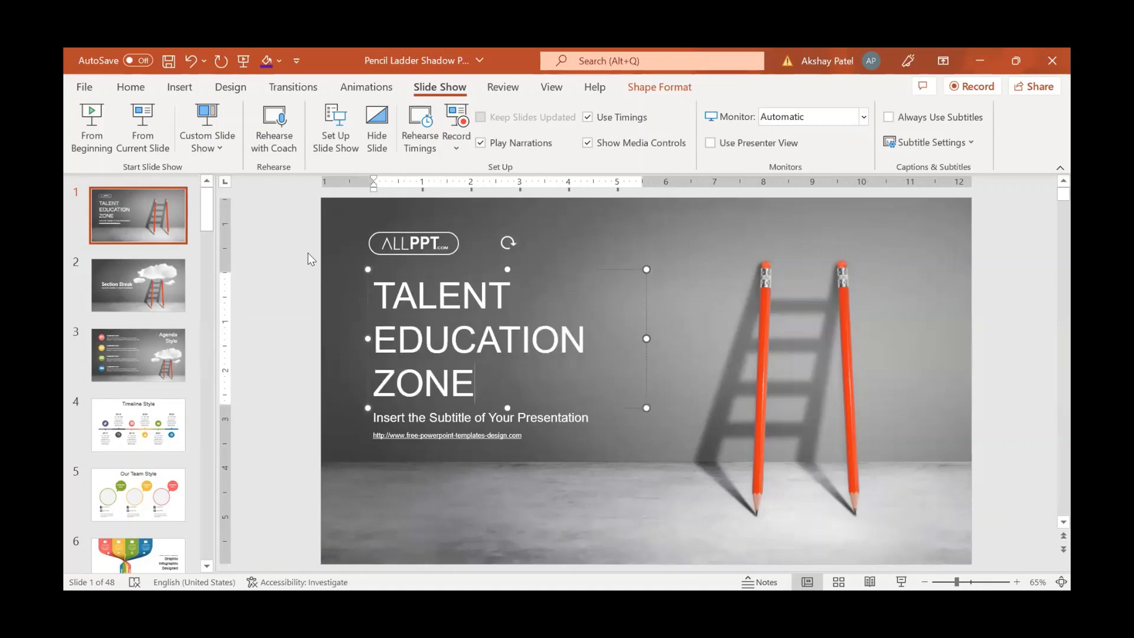
Delete the ALLPPT logo from the title slide
{"action": "left_click", "coordinate": [311, 256]}
{"action": "left_click", "coordinate": [394, 236]}
{"action": "key", "text": "Delete"}
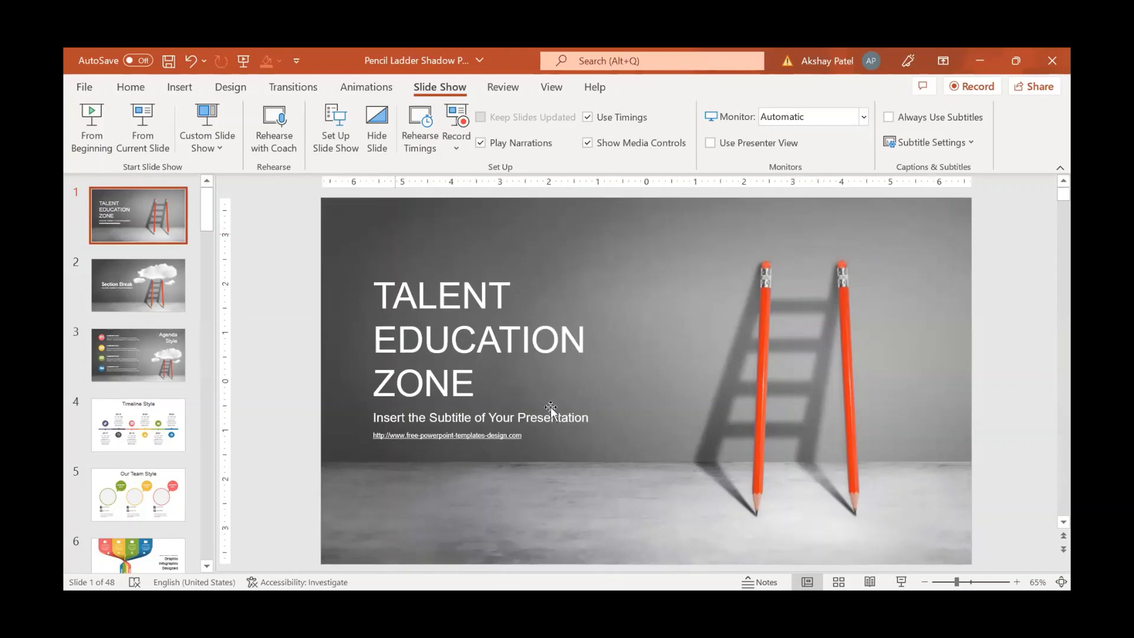
Change the subtitle text to 'Learn Basic To Explore Advance'
{"action": "left_click", "coordinate": [473, 418]}
{"action": "key", "text": "BackSpace"}
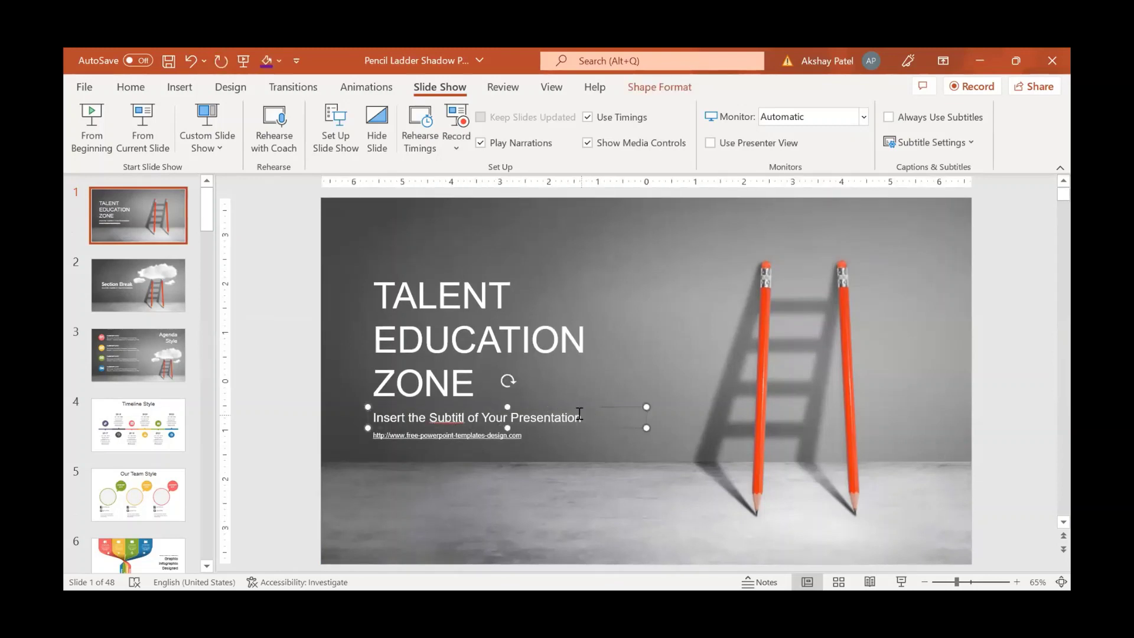
{"action": "left_click", "coordinate": [579, 413]}
{"action": "triple_click", "coordinate": [579, 413]}
{"action": "key", "text": "BackSpace"}
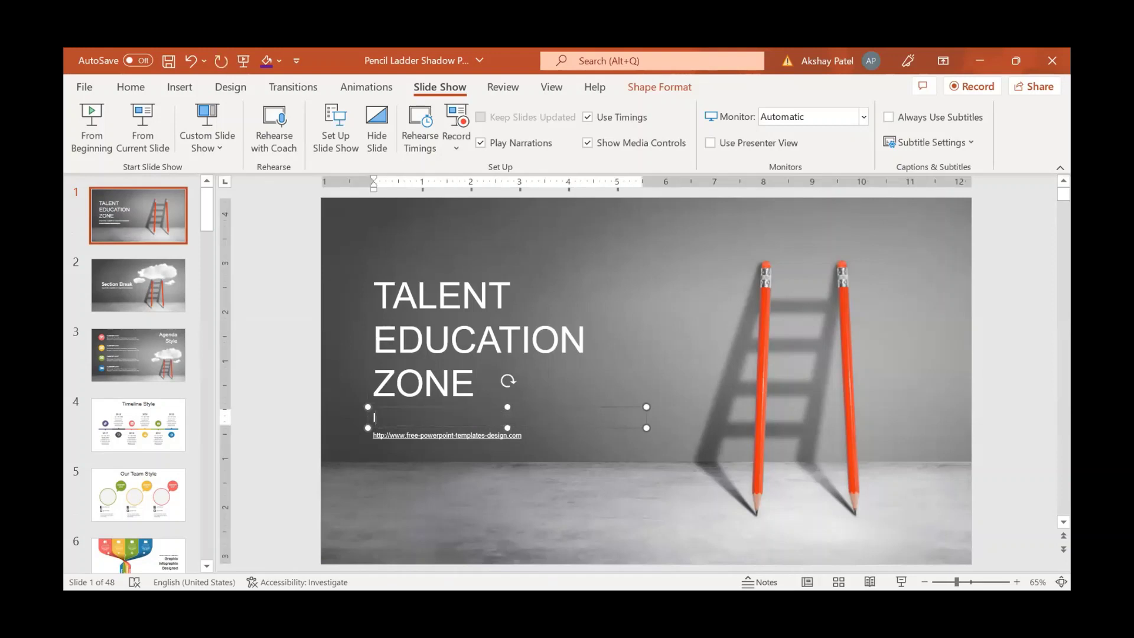
{"action": "type", "text": "IEAR"}
{"action": "key", "text": "BackSpace"}
{"action": "key", "text": "BackSpace"}
{"action": "key", "text": "BackSpace"}
{"action": "key", "text": "BackSpace"}
{"action": "type", "text": "Le"}
{"action": "type", "text": "arn Bas"}
{"action": "key", "text": "BackSpace"}
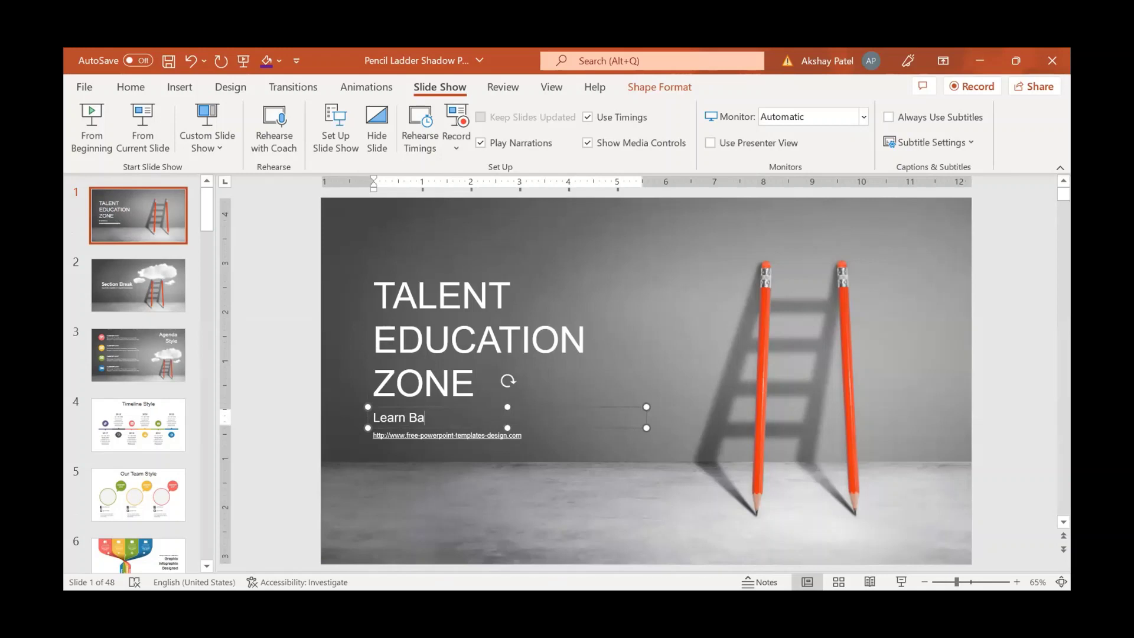
{"action": "type", "text": "sic T"}
{"action": "type", "text": "o Expl"}
{"action": "key", "text": "BackSpace"}
{"action": "type", "text": "lore A"}
{"action": "type", "text": "dva"}
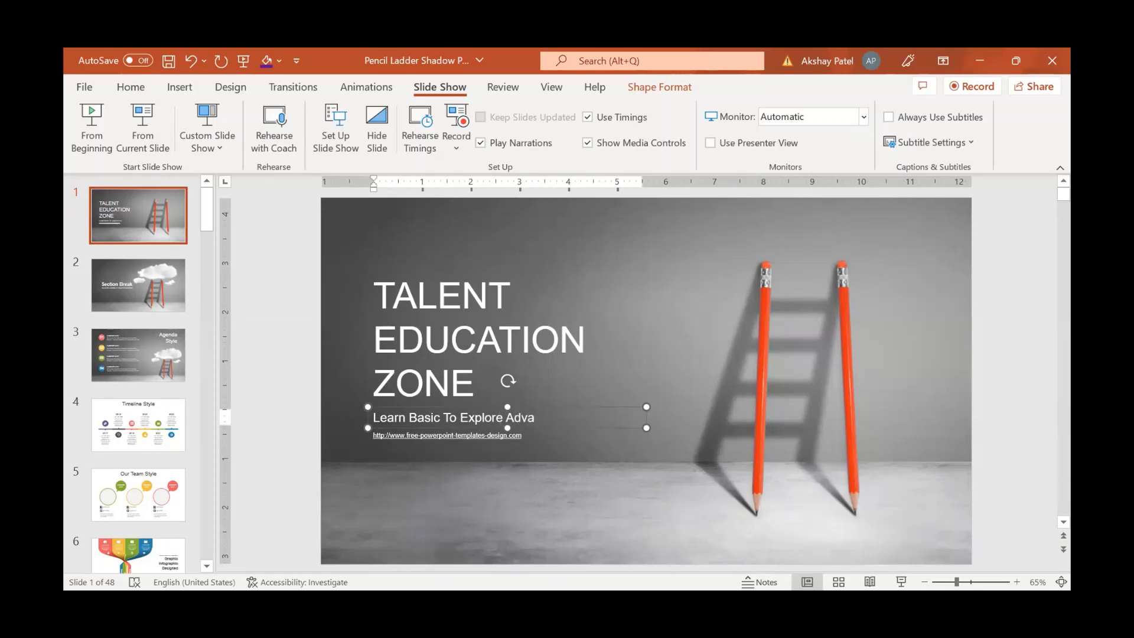
{"action": "type", "text": "nce"}
Delete the web address line and move the subtitle box slightly lower
{"action": "triple_click", "coordinate": [489, 436]}
{"action": "key", "text": "Delete"}
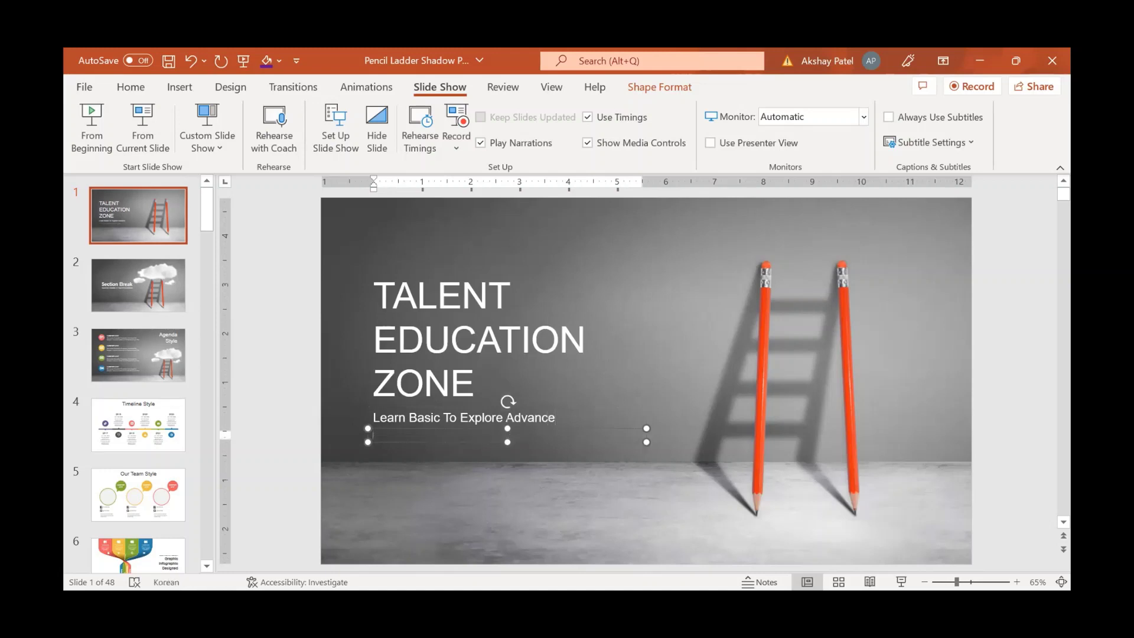
{"action": "left_click", "coordinate": [284, 380]}
{"action": "left_click", "coordinate": [384, 416]}
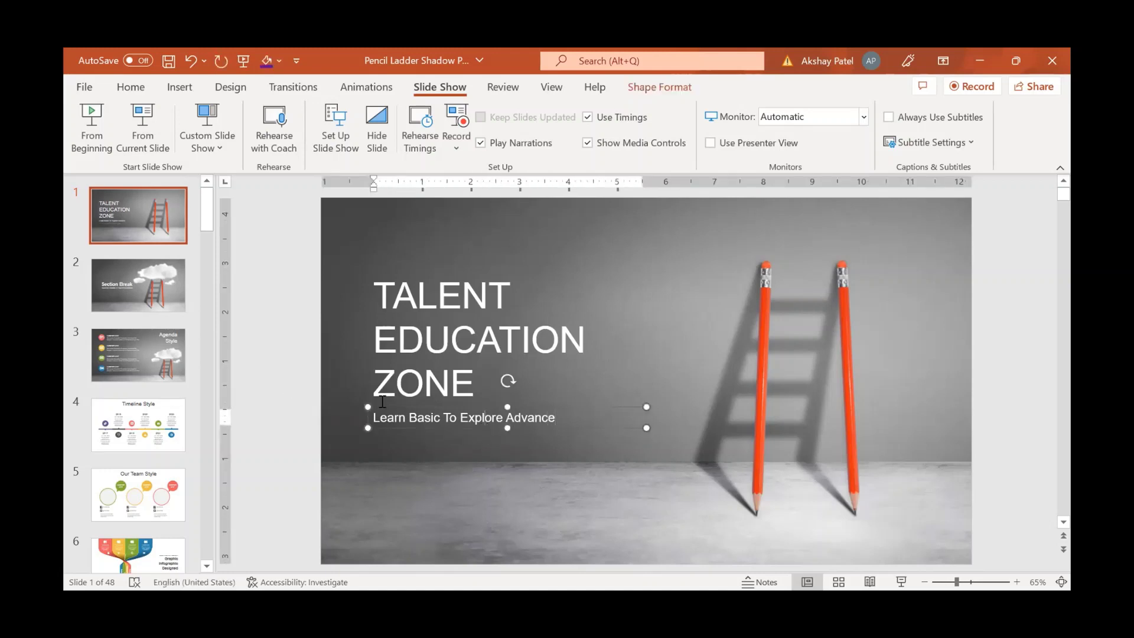
{"action": "left_click_drag", "start_coordinate": [390, 427], "coordinate": [390, 435]}
{"action": "left_click", "coordinate": [285, 339]}
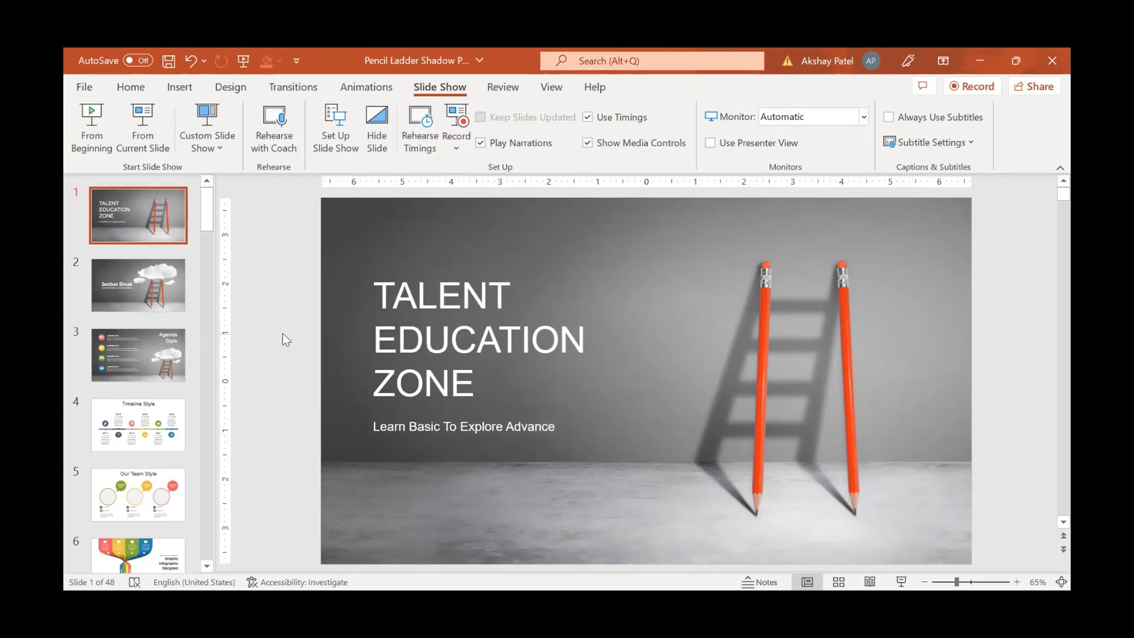
{"action": "left_click", "coordinate": [447, 270]}
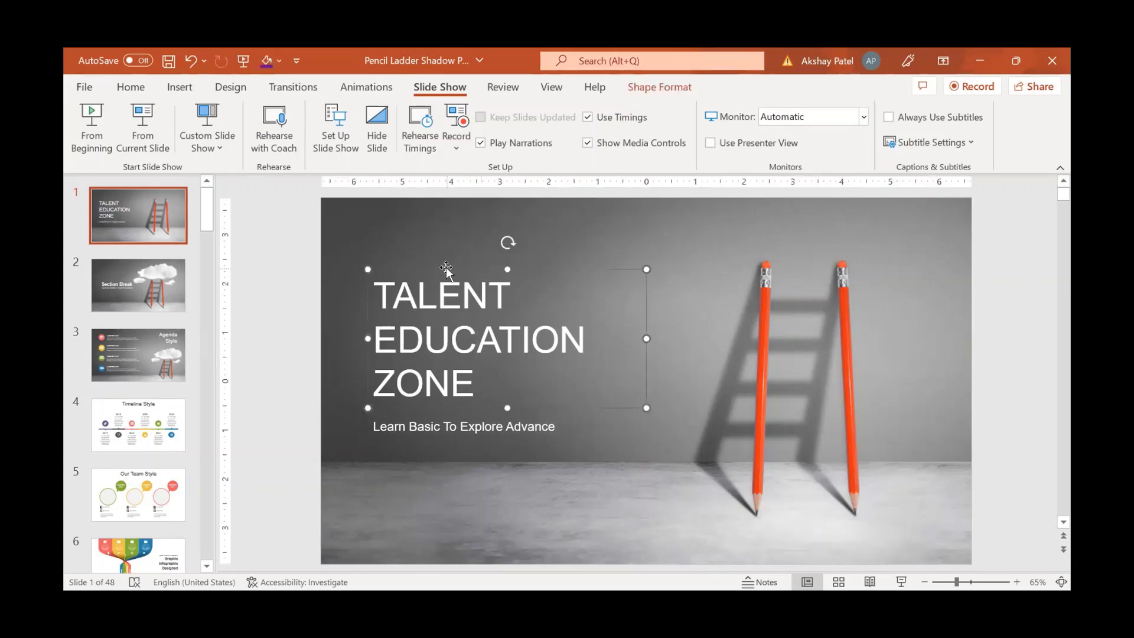
{"action": "left_click", "coordinate": [138, 88]}
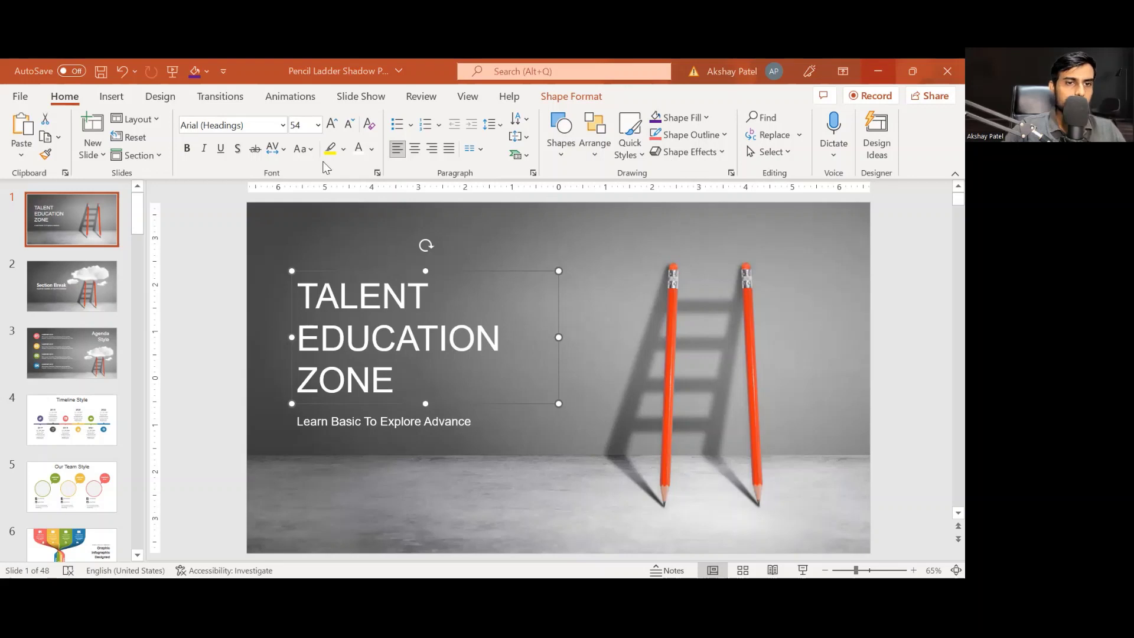
{"action": "left_click", "coordinate": [584, 98]}
{"action": "double_click", "coordinate": [584, 98]}
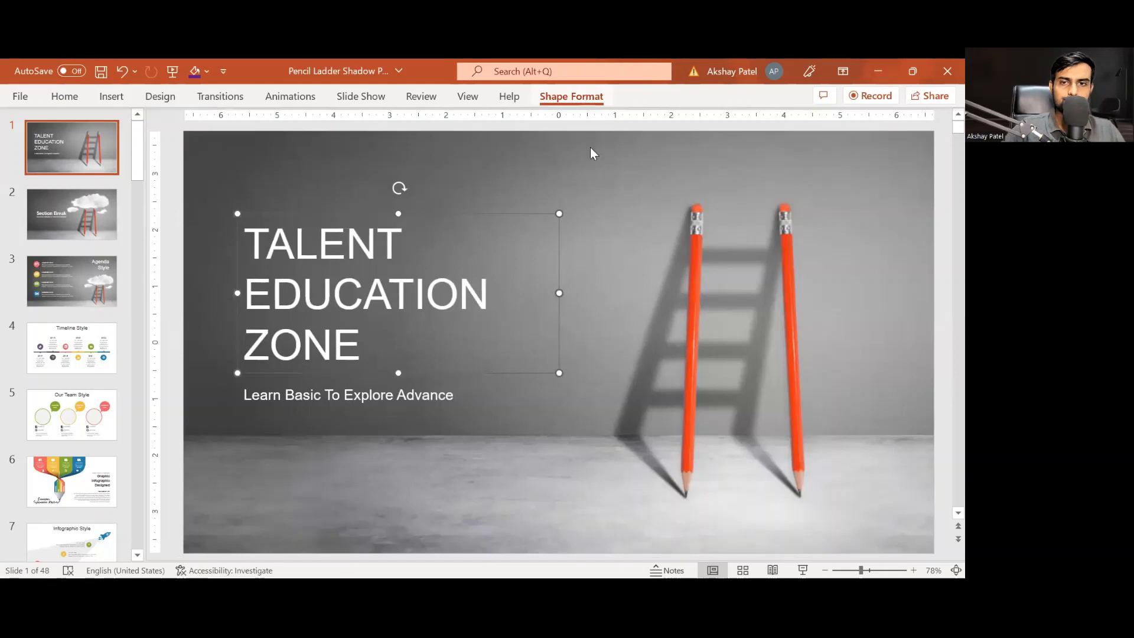
{"action": "key", "text": "ctrl+F1"}
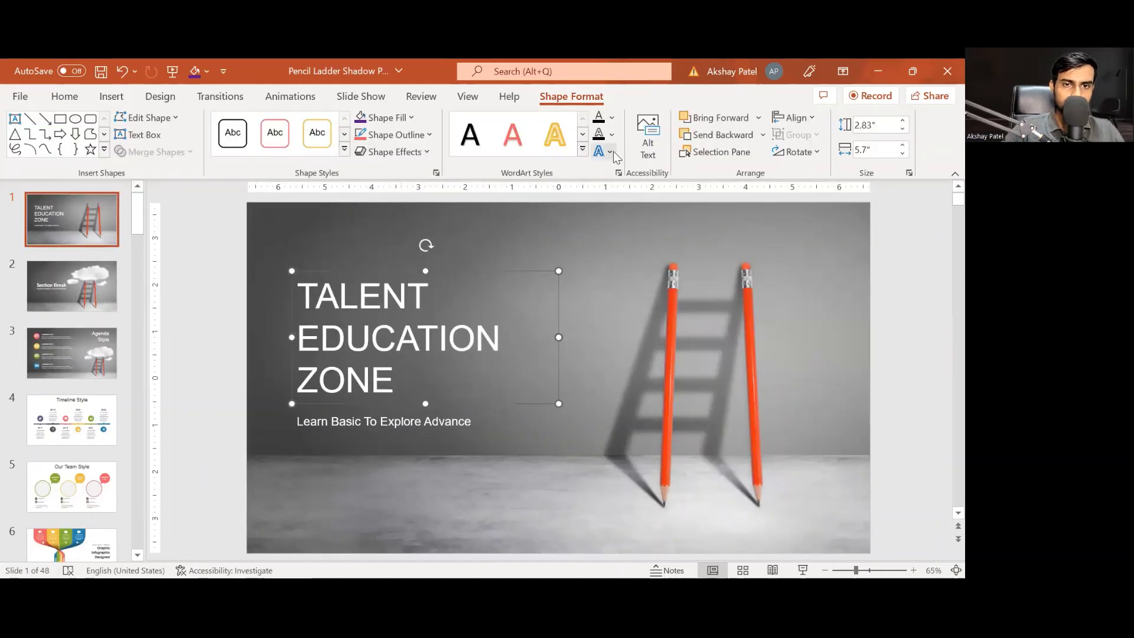
{"action": "left_click", "coordinate": [602, 151]}
{"action": "mouse_move", "coordinate": [646, 181]}
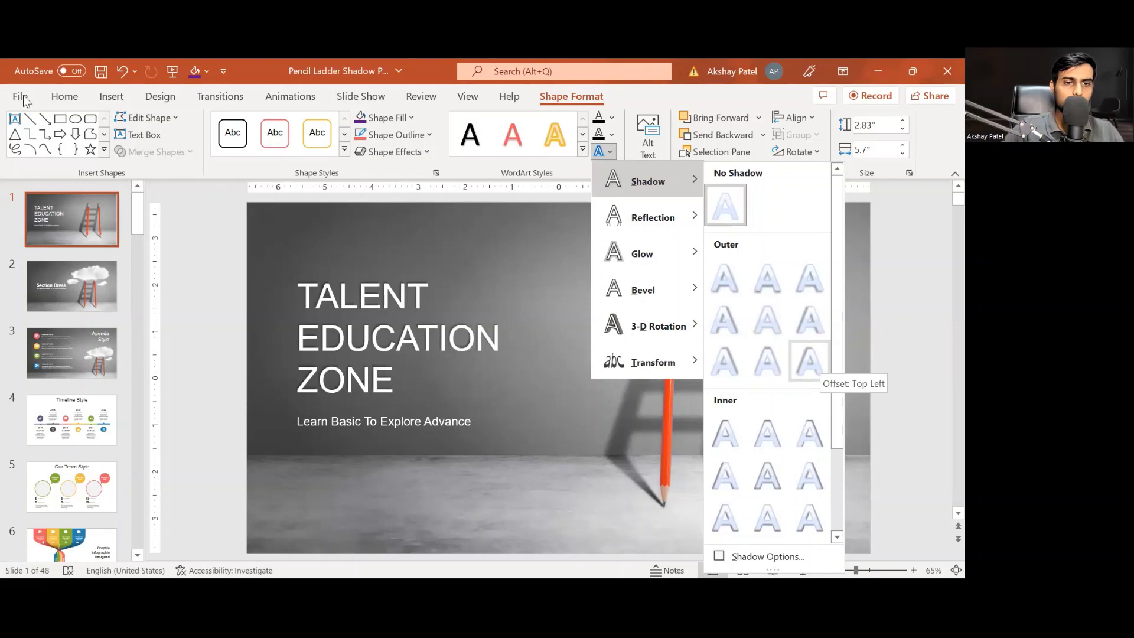
{"action": "key", "text": "Escape"}
Make the TALENT EDUCATION ZONE title and the whole subtitle bold
{"action": "left_click", "coordinate": [64, 96]}
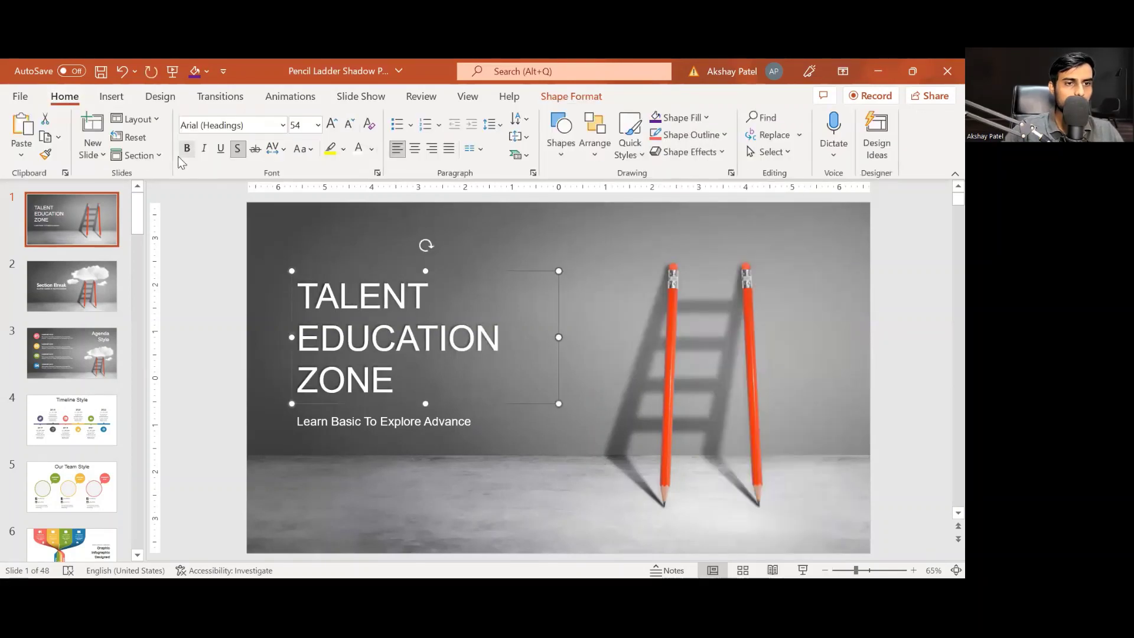
{"action": "left_click", "coordinate": [397, 434]}
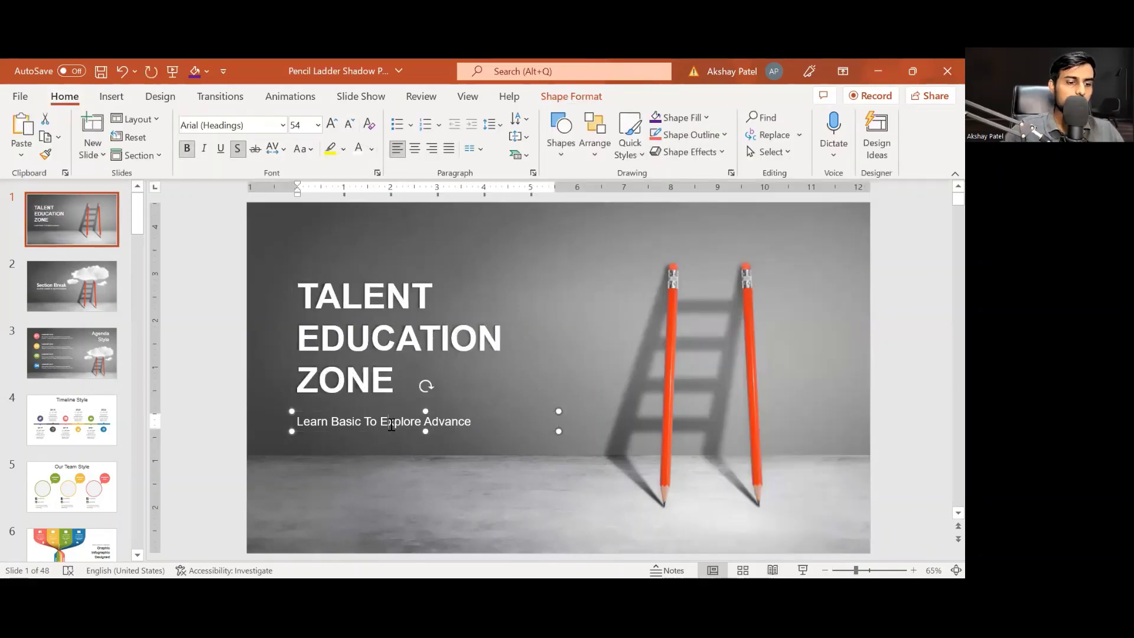
{"action": "key", "text": "ctrl+a"}
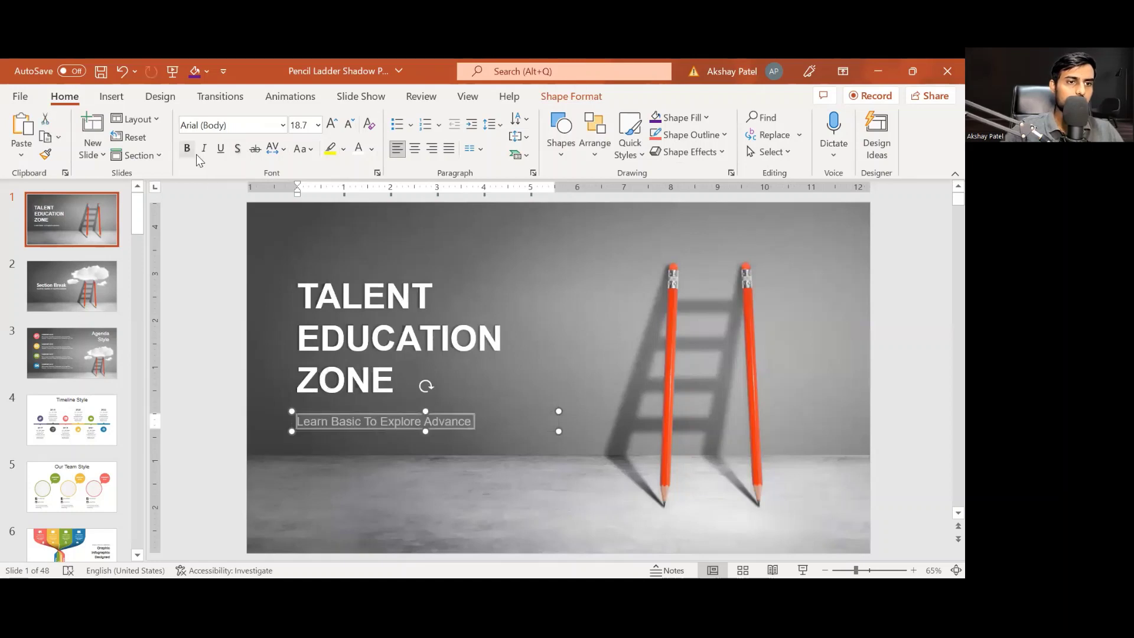
{"action": "key", "text": "ctrl+b"}
Nudge the subtitle box slightly lower beneath the heading
{"action": "left_click", "coordinate": [400, 447]}
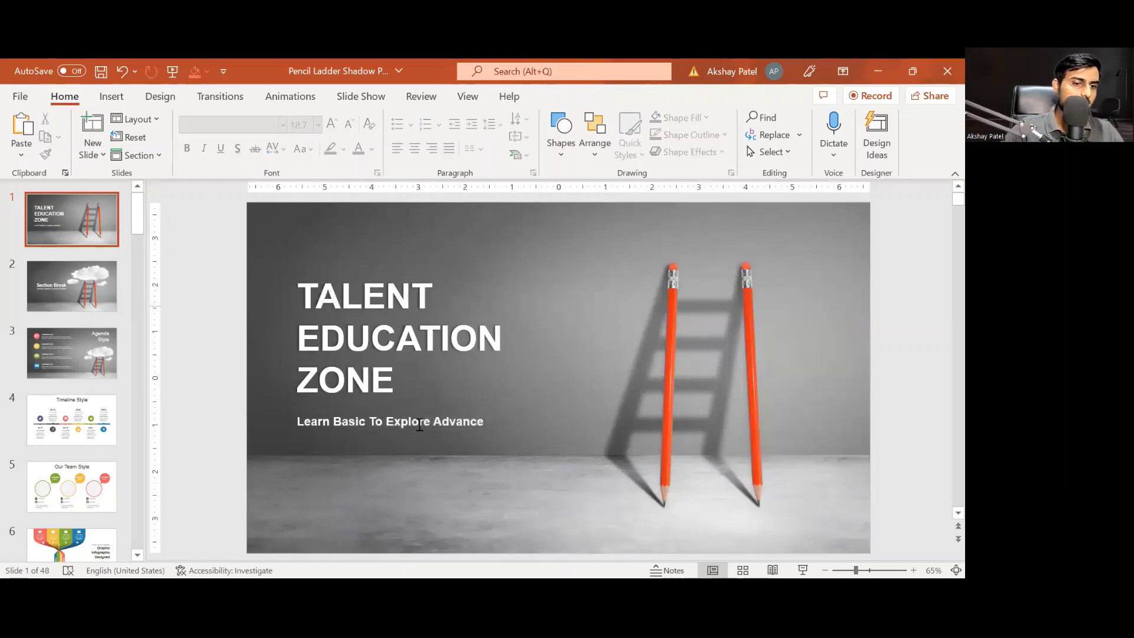
{"action": "left_click", "coordinate": [413, 412]}
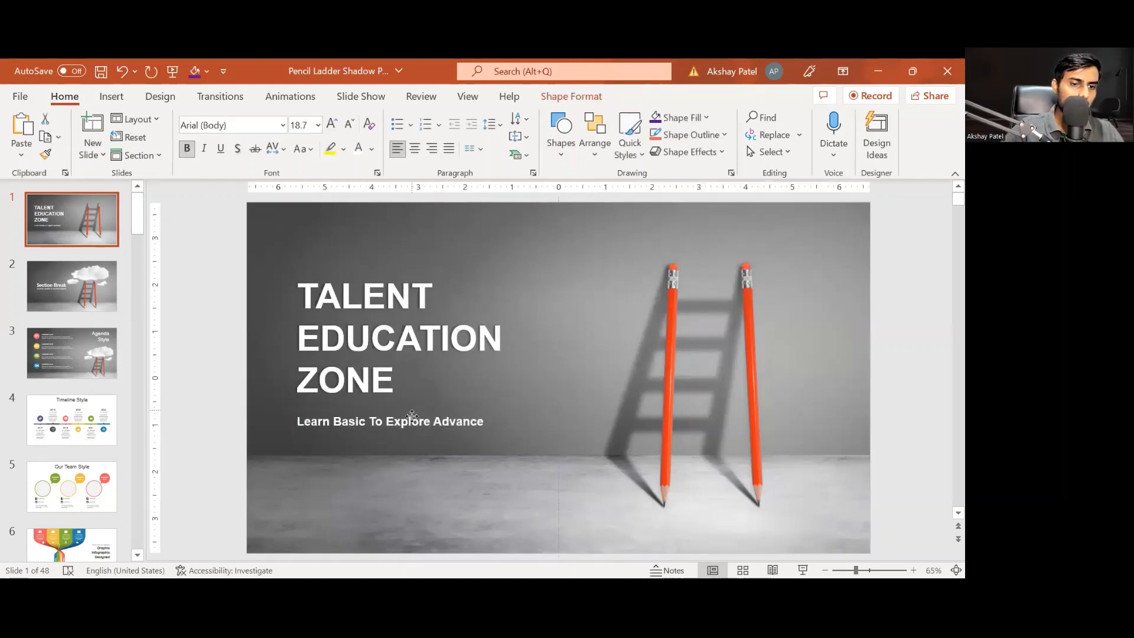
{"action": "left_click_drag", "start_coordinate": [412, 413], "coordinate": [412, 419]}
{"action": "left_click", "coordinate": [221, 374]}
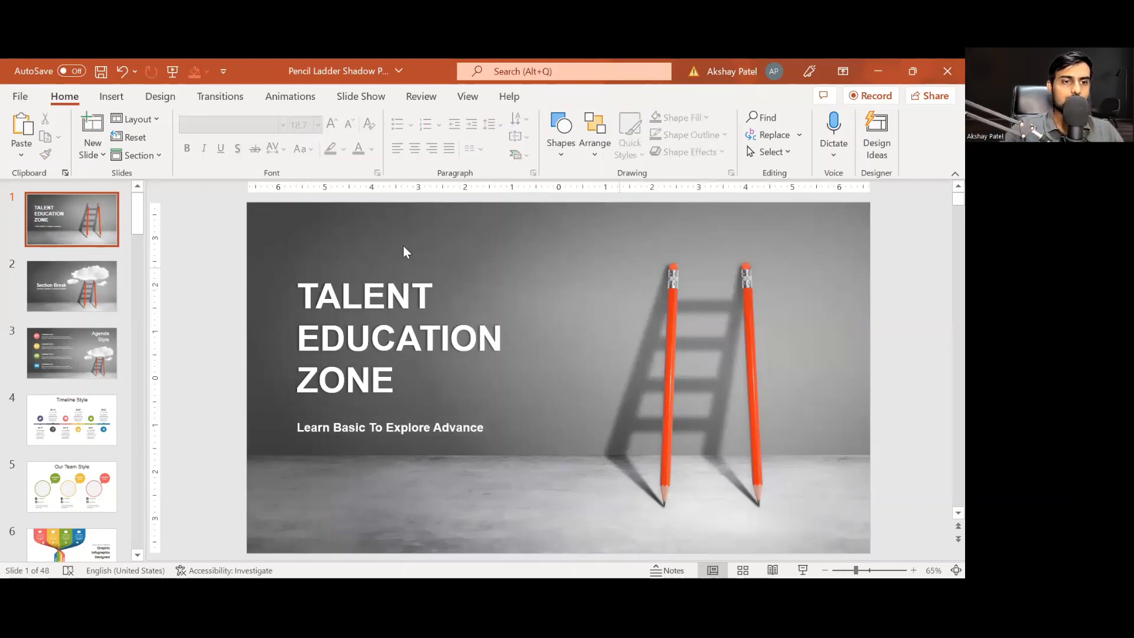
{"action": "scroll", "coordinate": [115, 261], "scroll_direction": "down", "scroll_amount": 5}
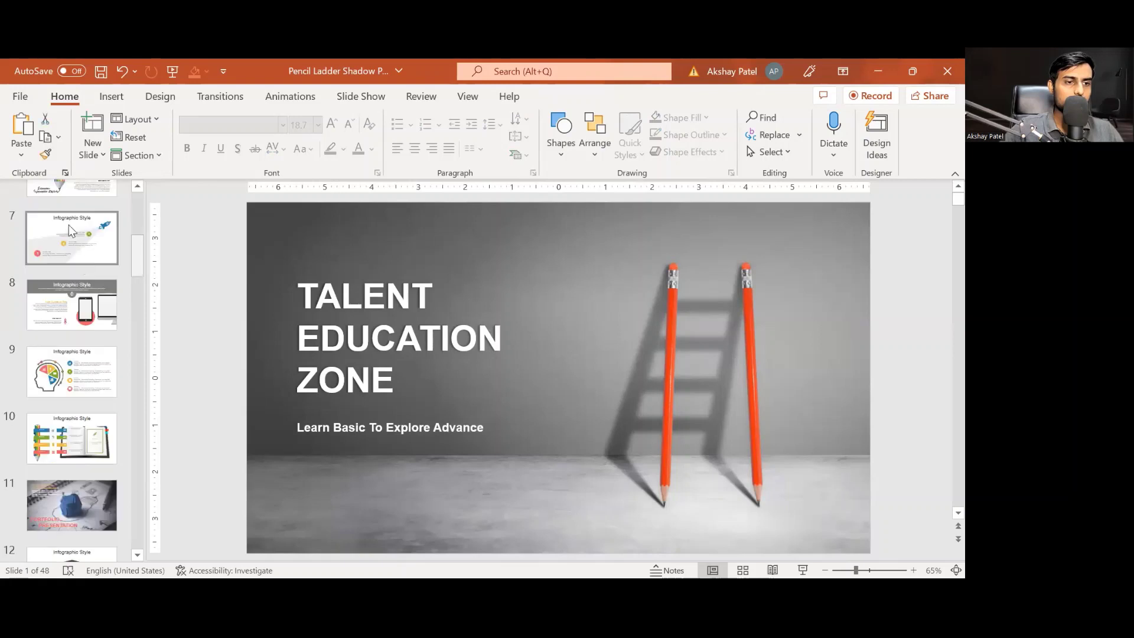
{"action": "left_click", "coordinate": [558, 312]}
{"action": "left_click", "coordinate": [657, 279]}
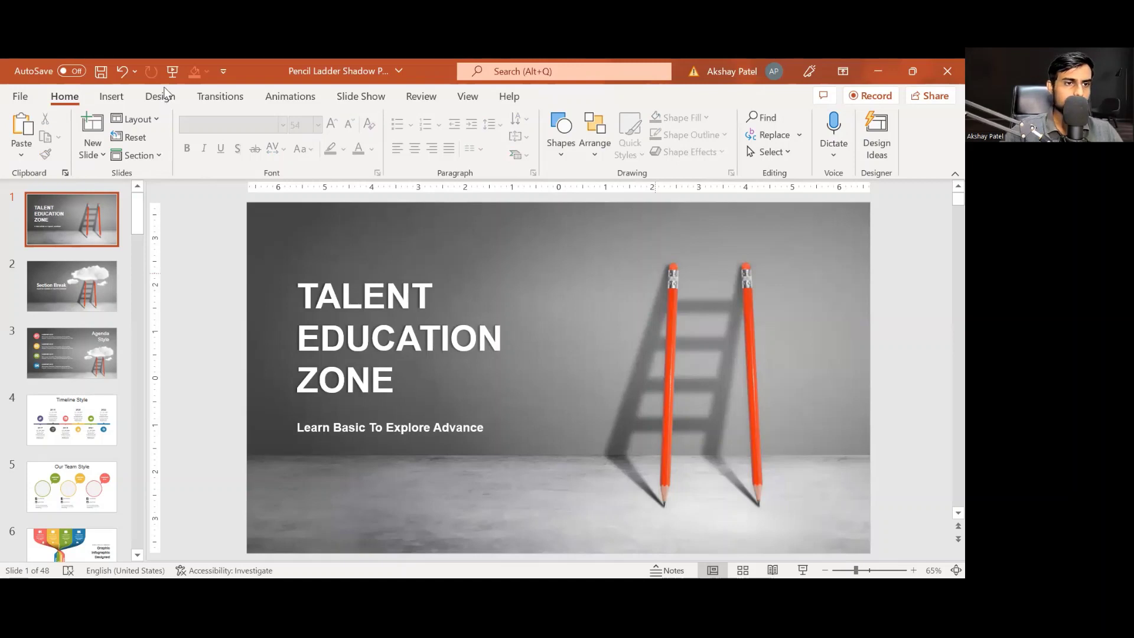
Preview the third and first colour variants on the deck, then undo the variant change
{"action": "left_click", "coordinate": [160, 97]}
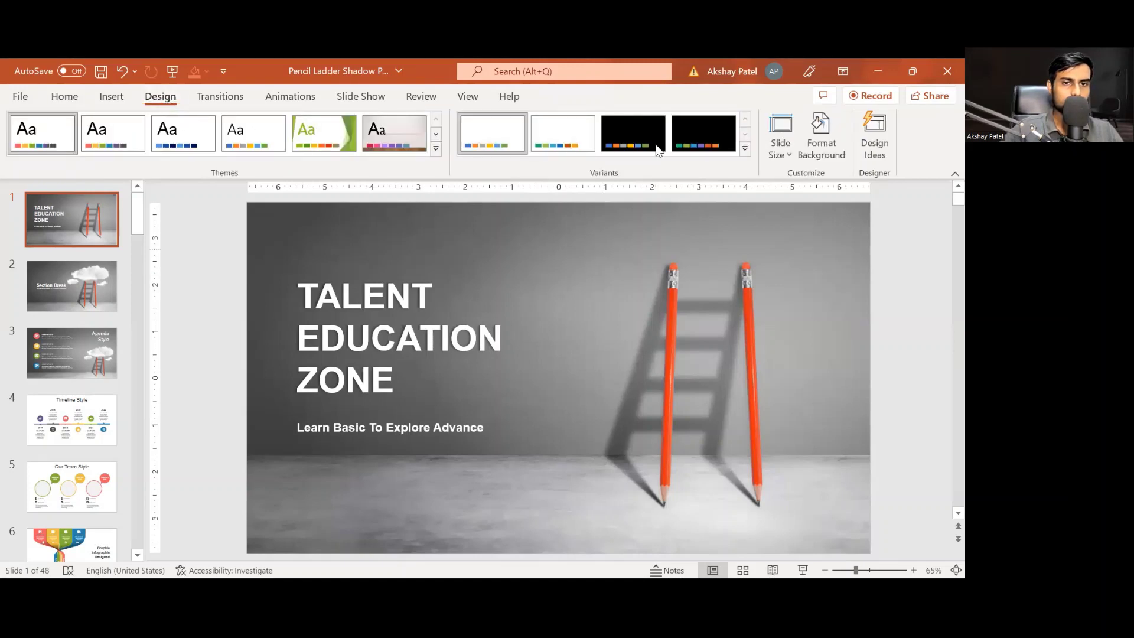
{"action": "left_click", "coordinate": [617, 142]}
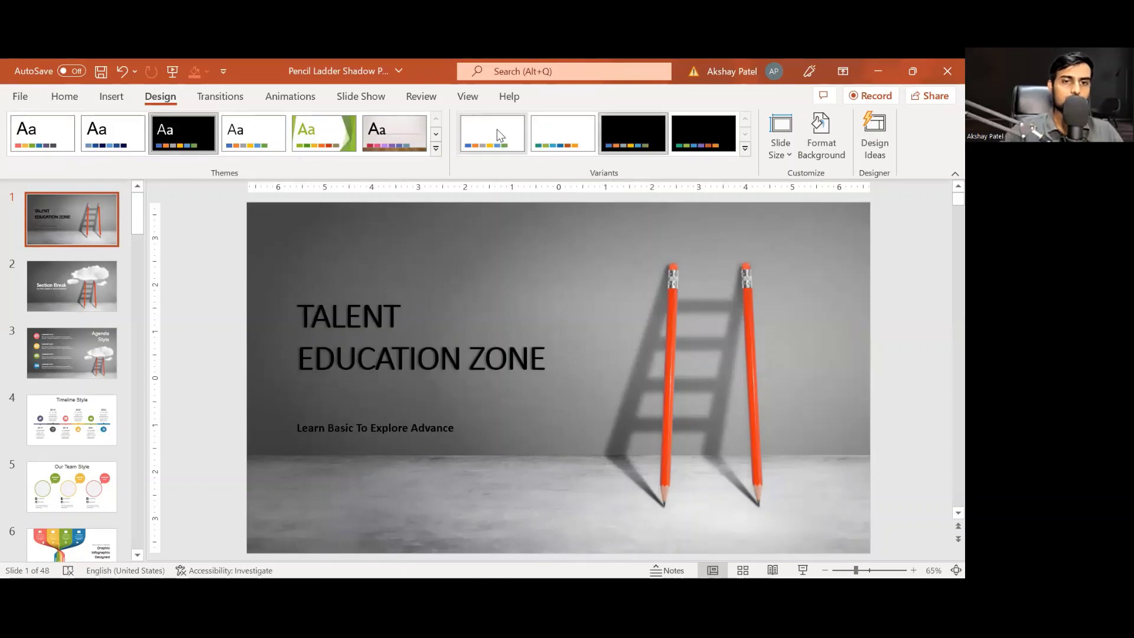
{"action": "left_click", "coordinate": [497, 131]}
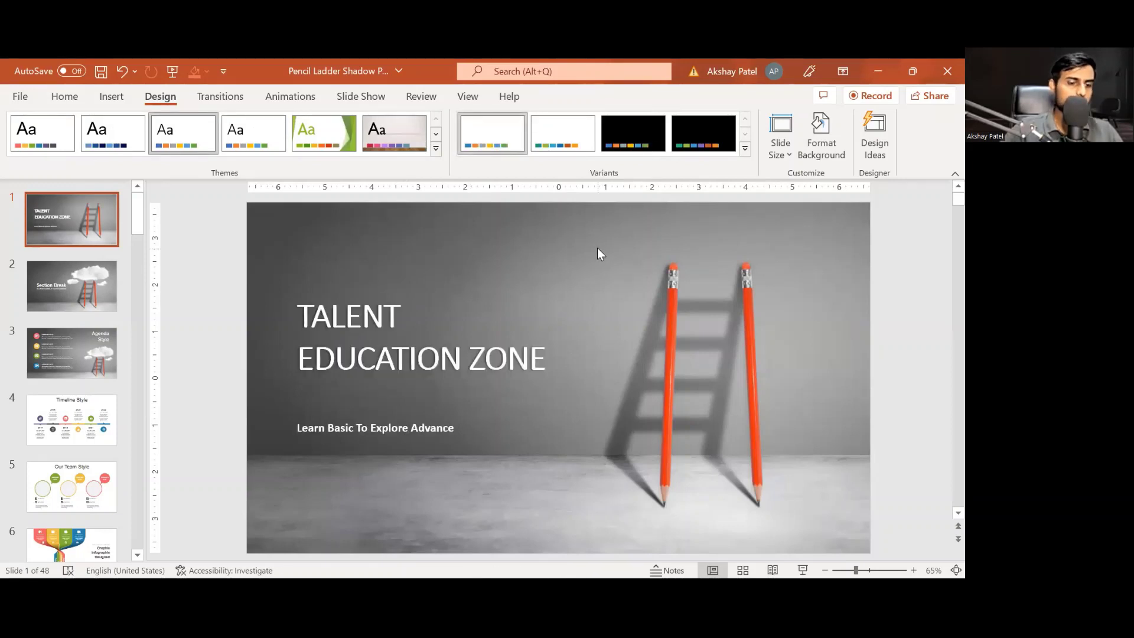
{"action": "key", "text": "ctrl+z"}
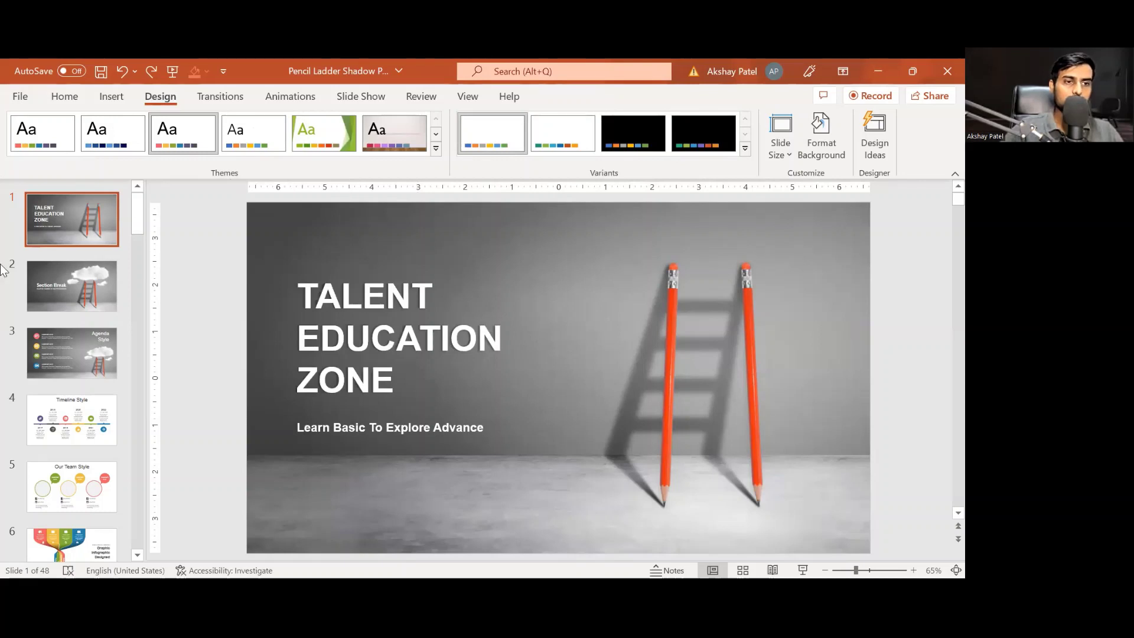
{"action": "right_click", "coordinate": [734, 311]}
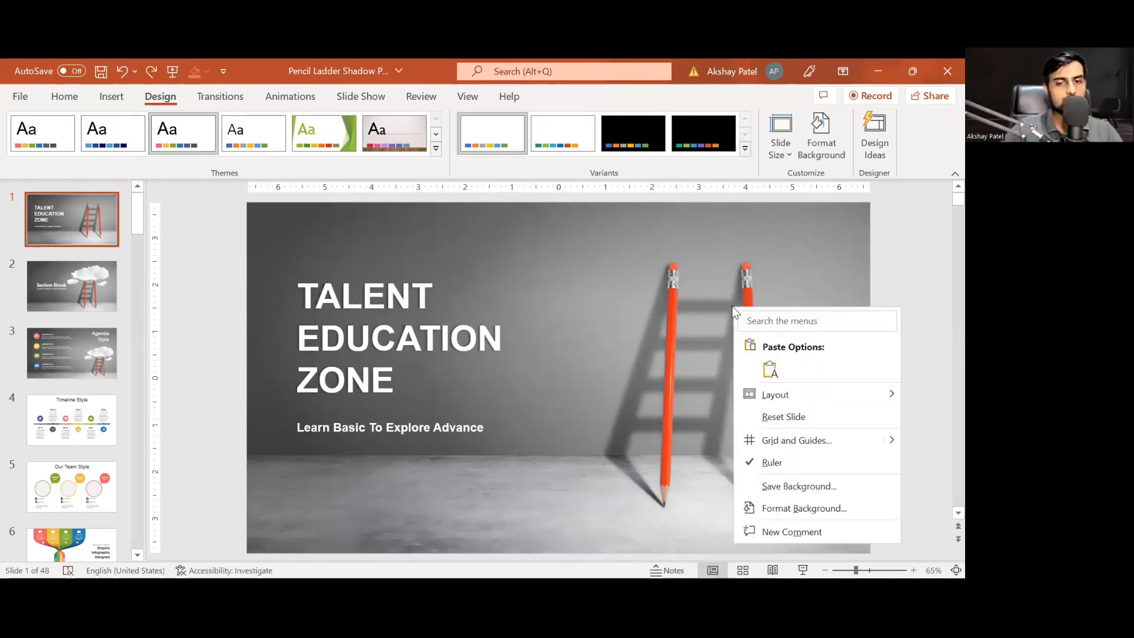
{"action": "left_click", "coordinate": [777, 403]}
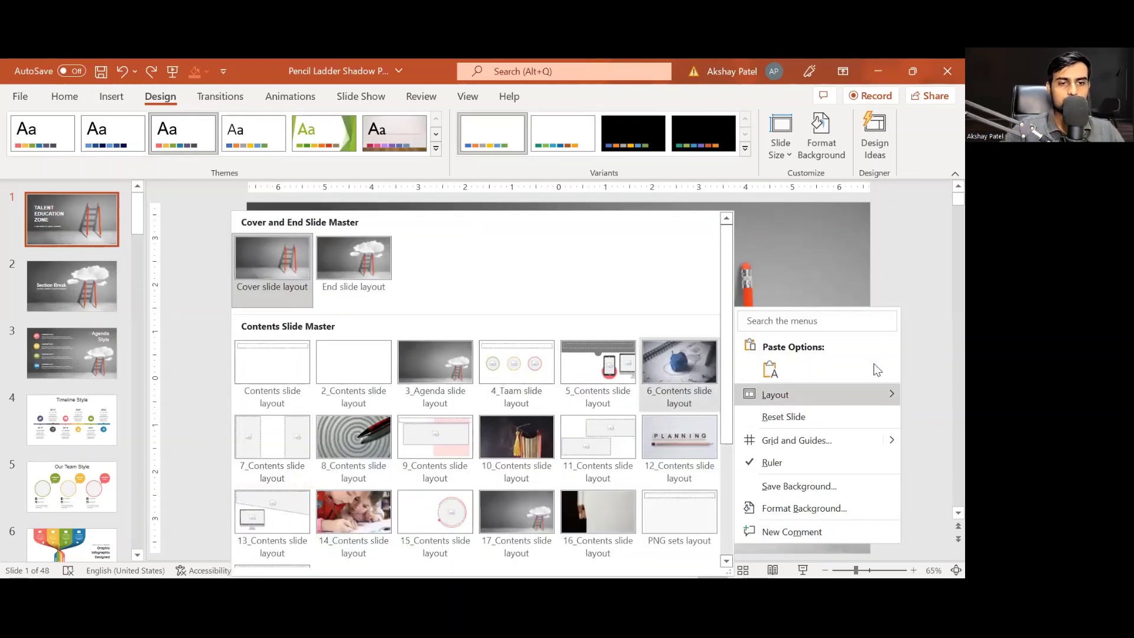
{"action": "left_click", "coordinate": [685, 366]}
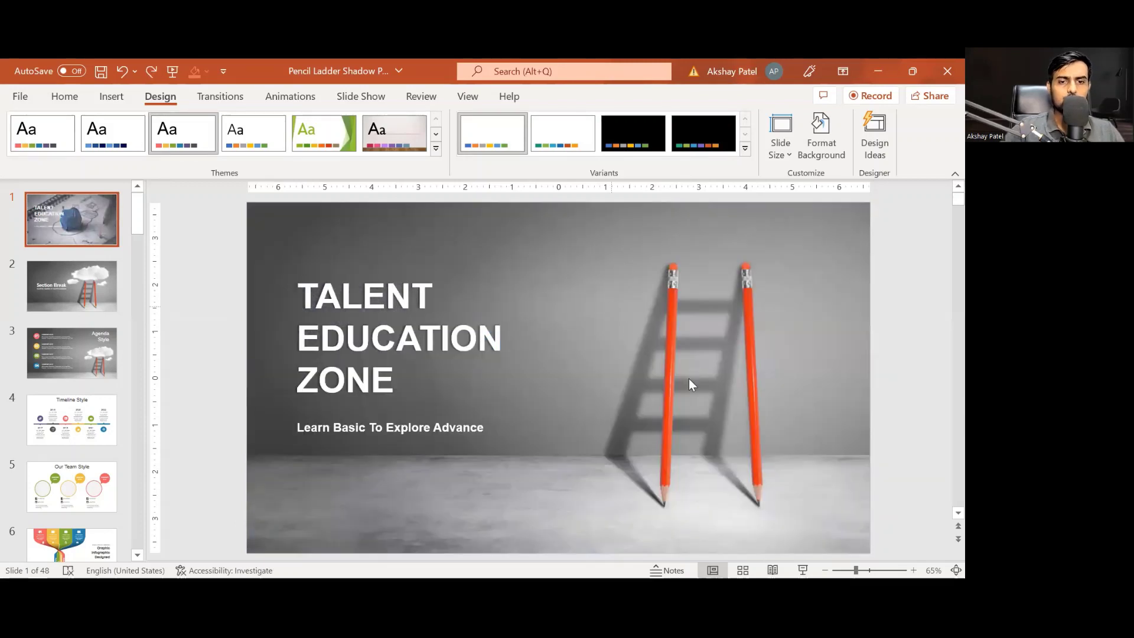
{"action": "right_click", "coordinate": [687, 381]}
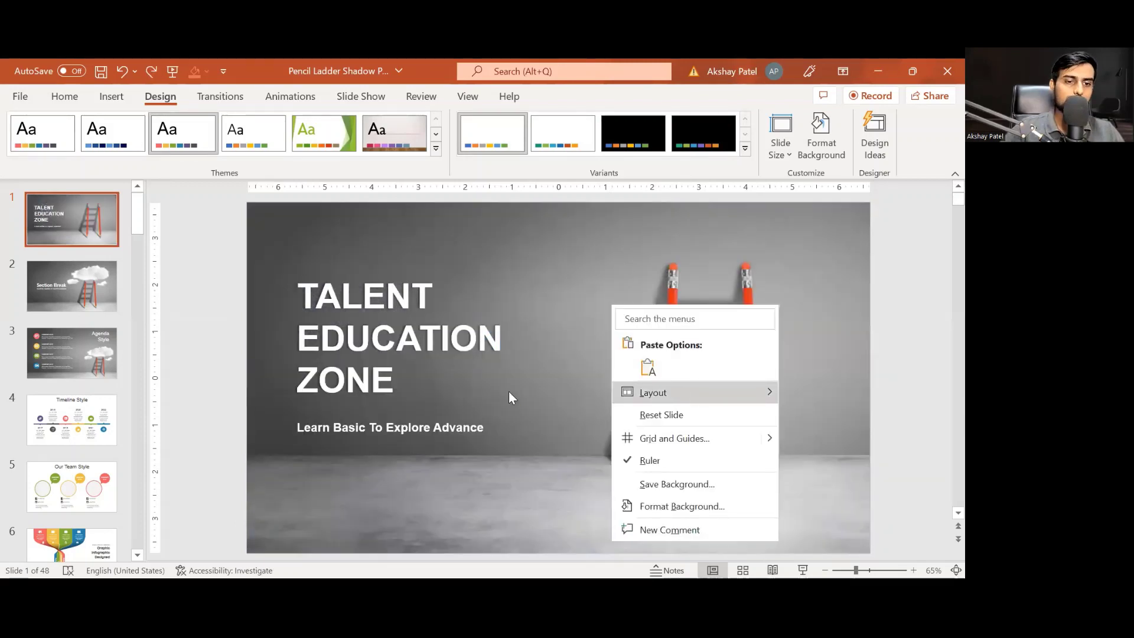
{"action": "mouse_move", "coordinate": [653, 392]}
{"action": "scroll", "coordinate": [144, 458], "scroll_direction": "up", "scroll_amount": 3}
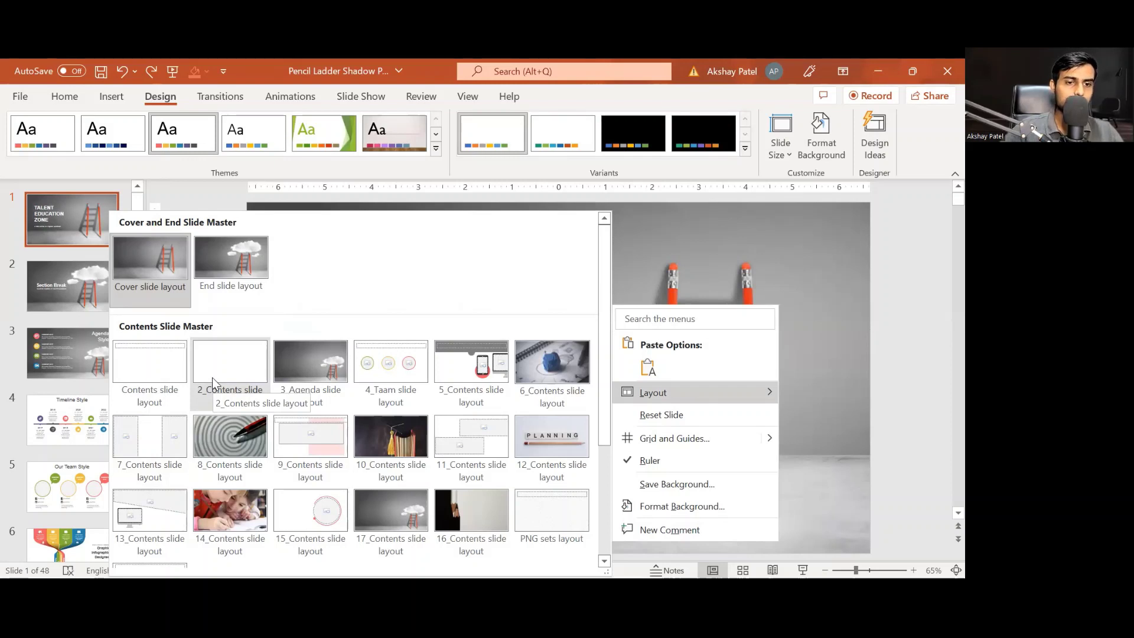
{"action": "left_click", "coordinate": [211, 377]}
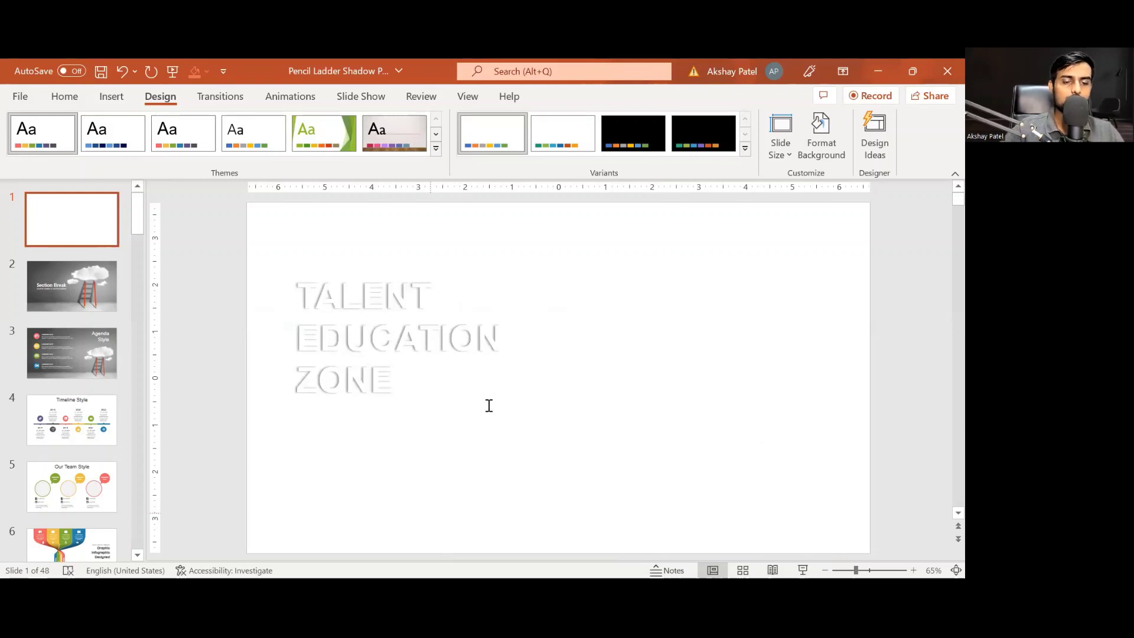
{"action": "scroll", "coordinate": [505, 324], "scroll_direction": "down", "scroll_amount": 1}
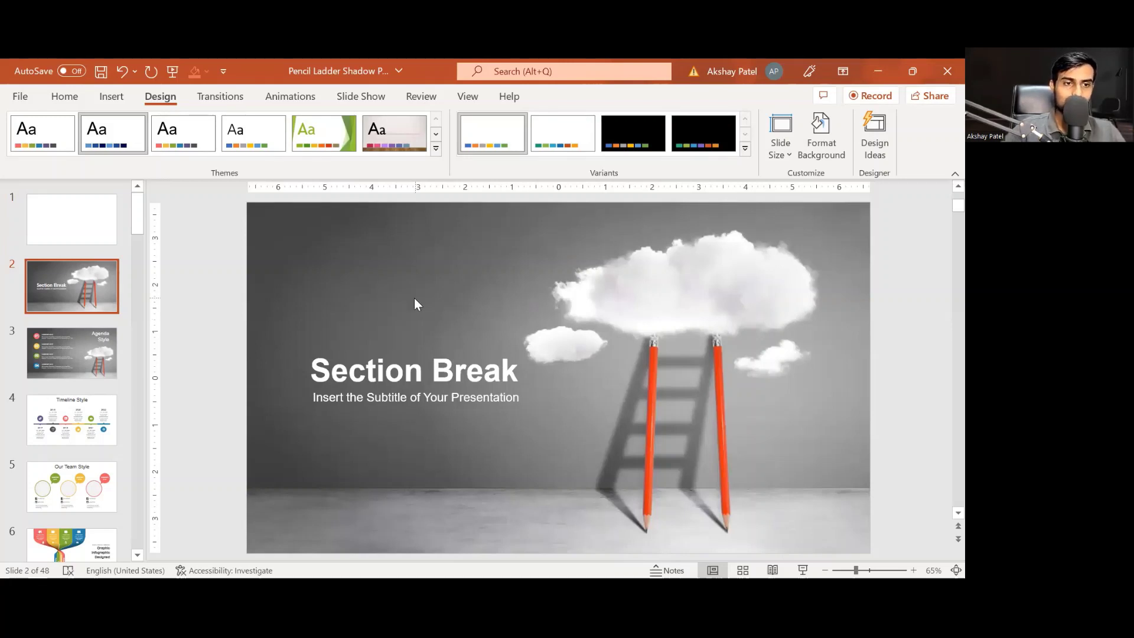
{"action": "left_click", "coordinate": [89, 222]}
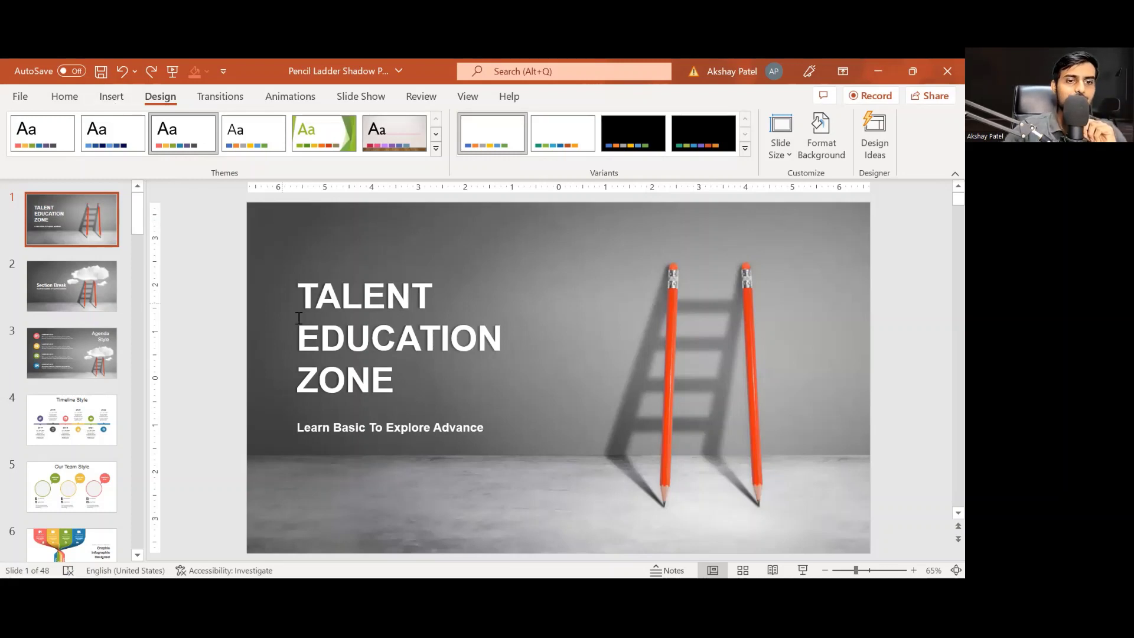
Draw a rectangle over the whole cover slide and send it behind the title text
{"action": "left_click", "coordinate": [114, 97]}
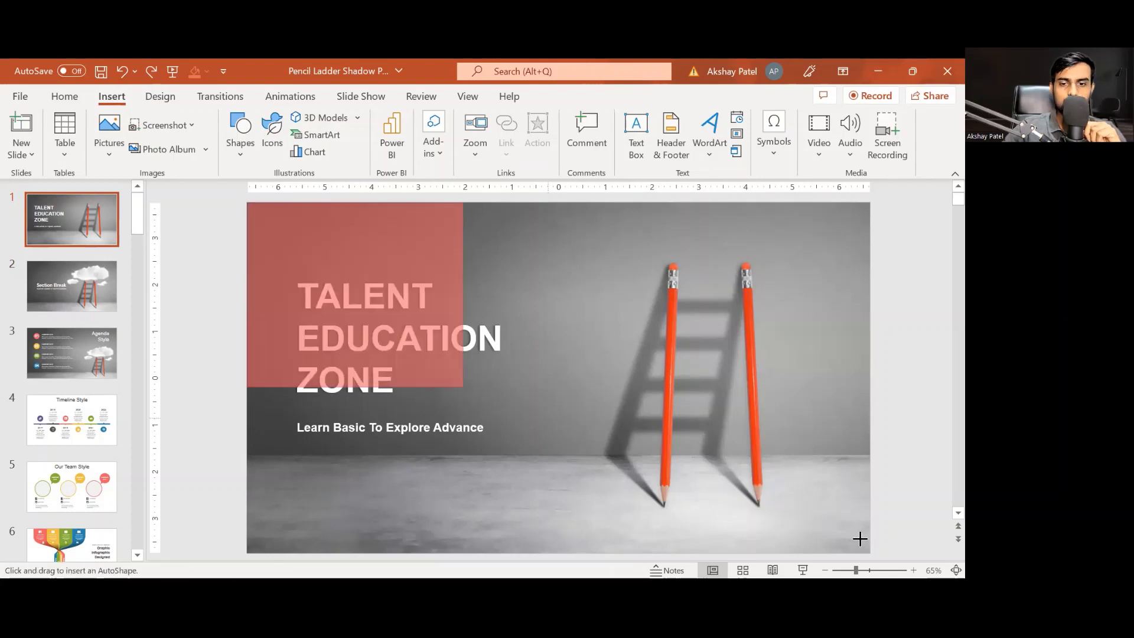
{"action": "left_click_drag", "start_coordinate": [794, 495], "coordinate": [870, 550]}
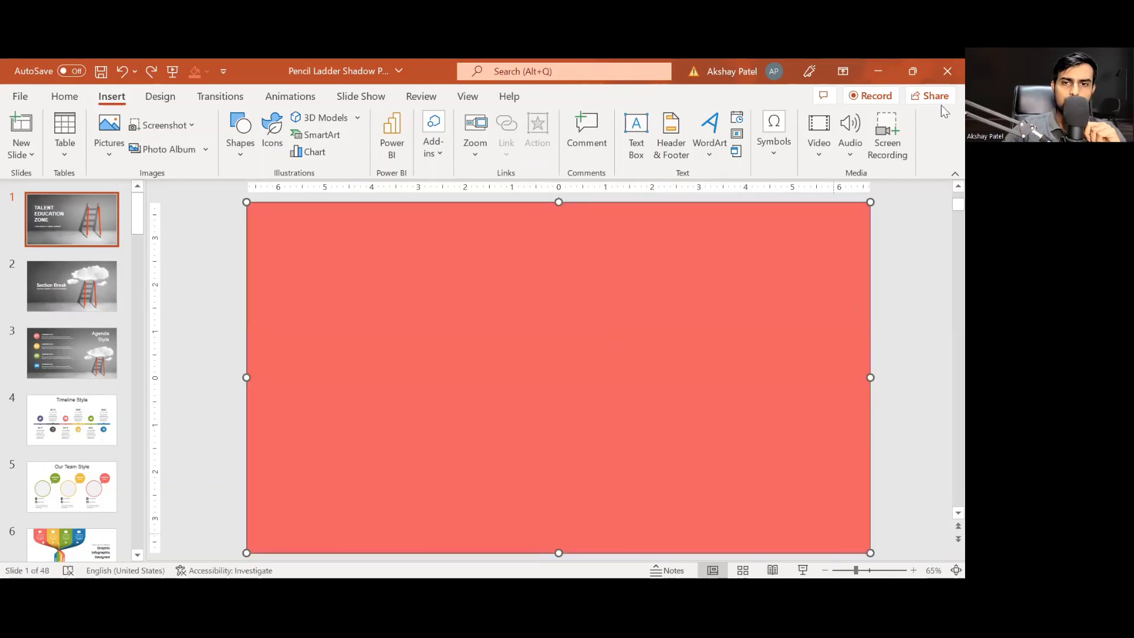
{"action": "left_click", "coordinate": [716, 135]}
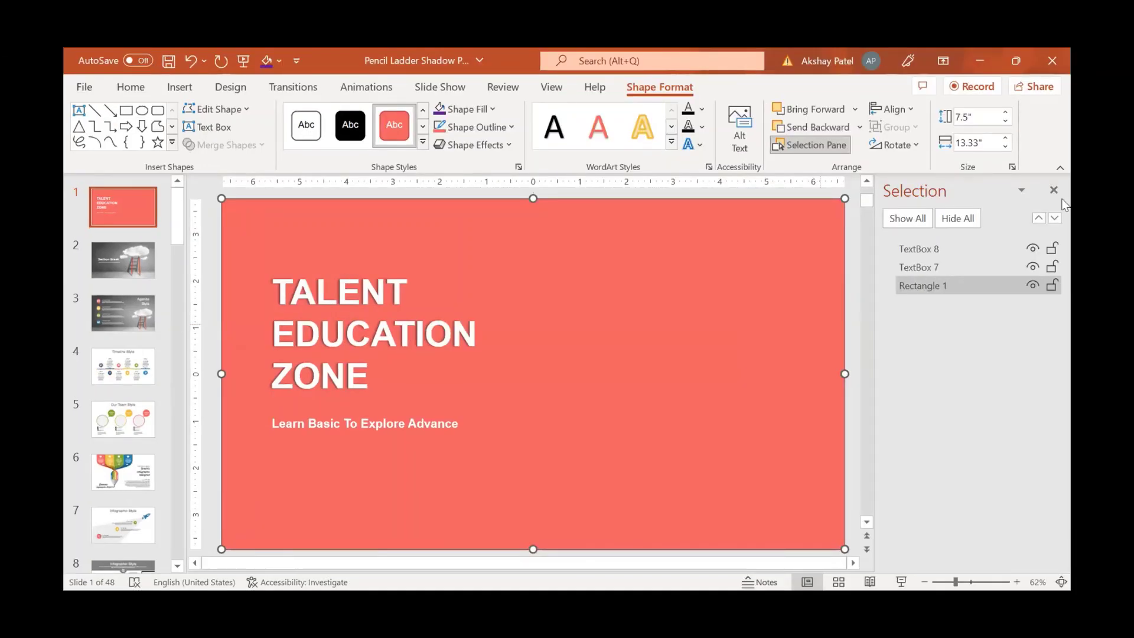
Set the rectangle's fill transparency to 48% in Format Shape
{"action": "left_click", "coordinate": [1012, 167]}
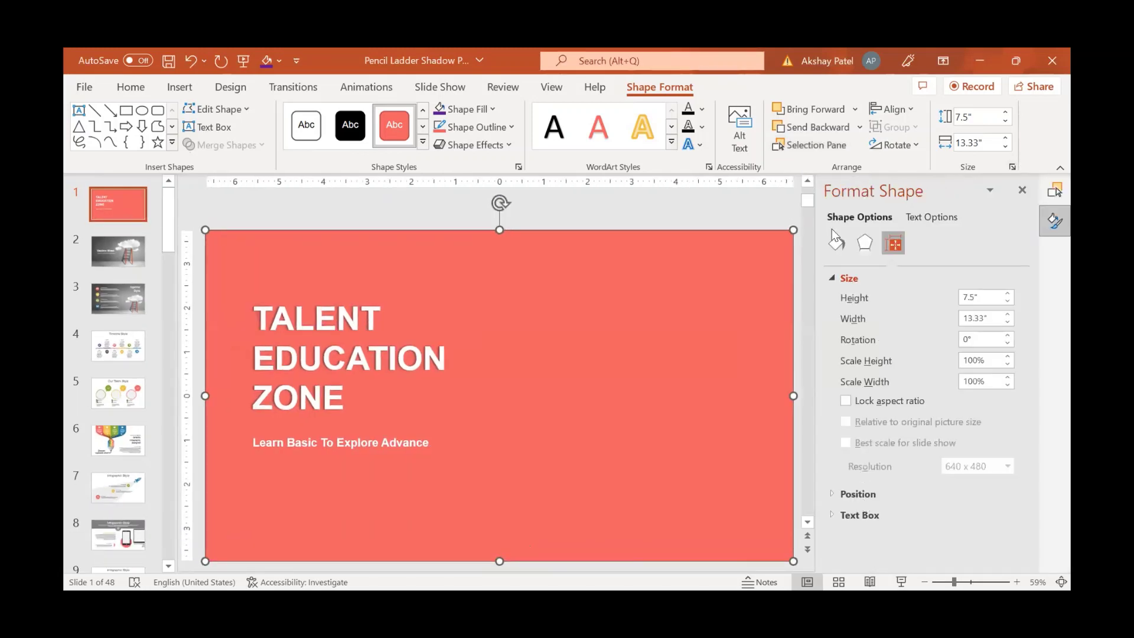
{"action": "left_click", "coordinate": [829, 245]}
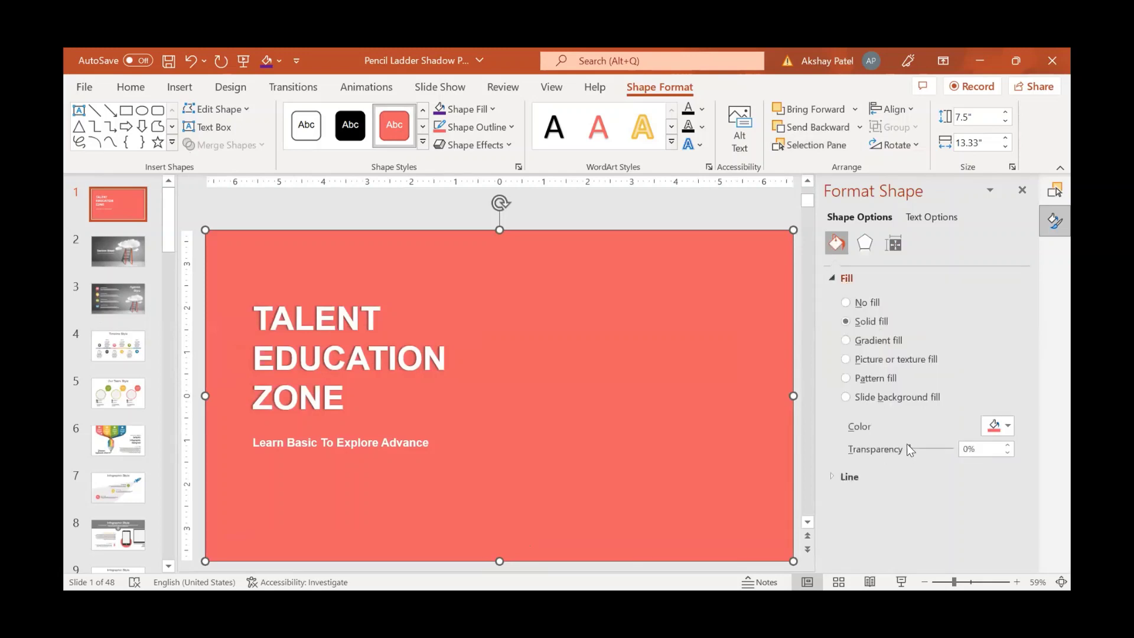
{"action": "left_click", "coordinate": [940, 449]}
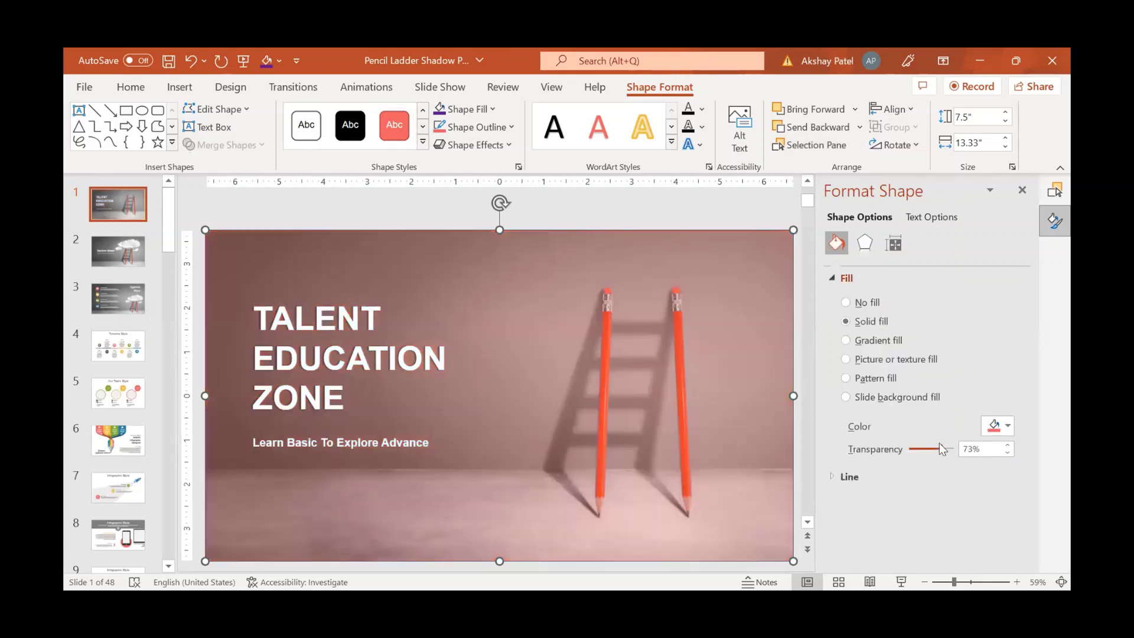
{"action": "left_click", "coordinate": [924, 449]}
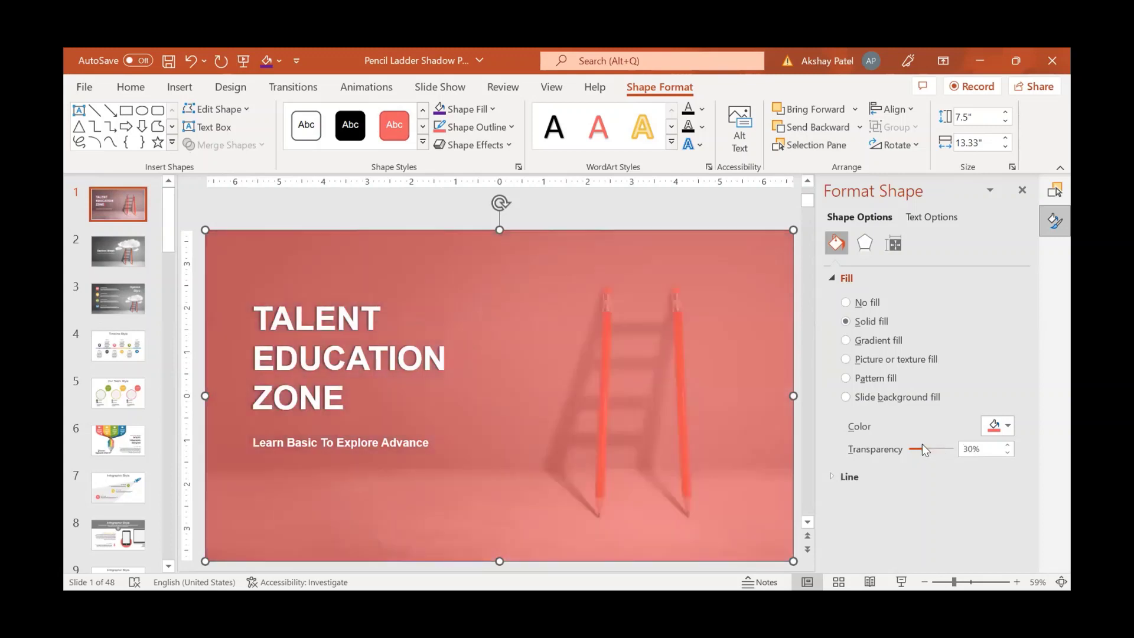
{"action": "left_click", "coordinate": [930, 444]}
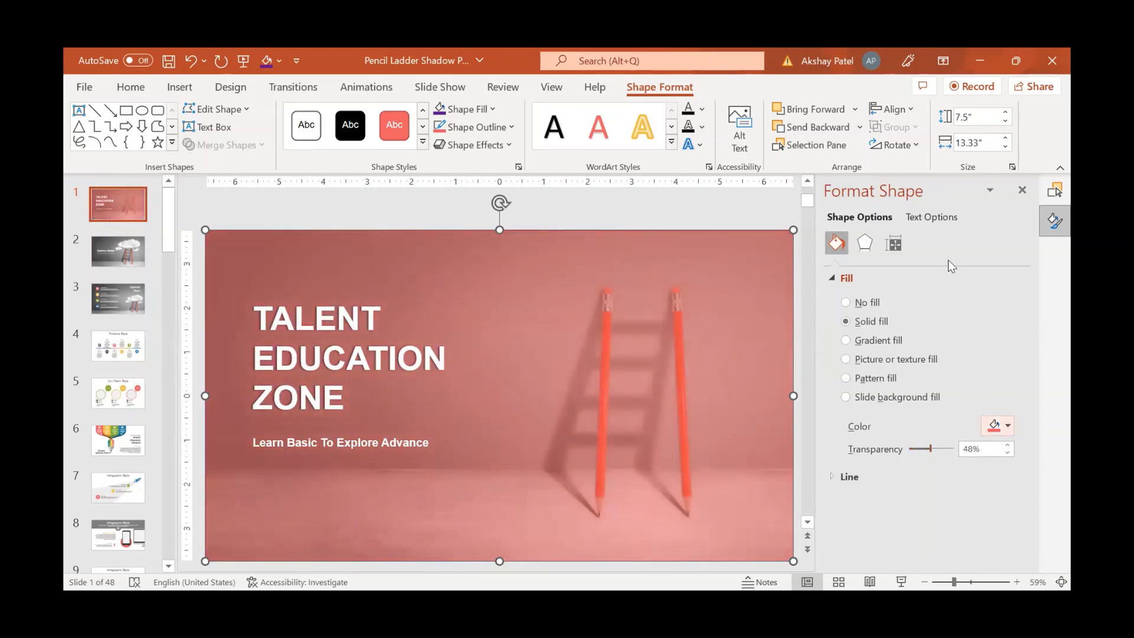
Remove the overlay rectangle and show the Selection Pane's list of slide objects
{"action": "key", "text": "Delete"}
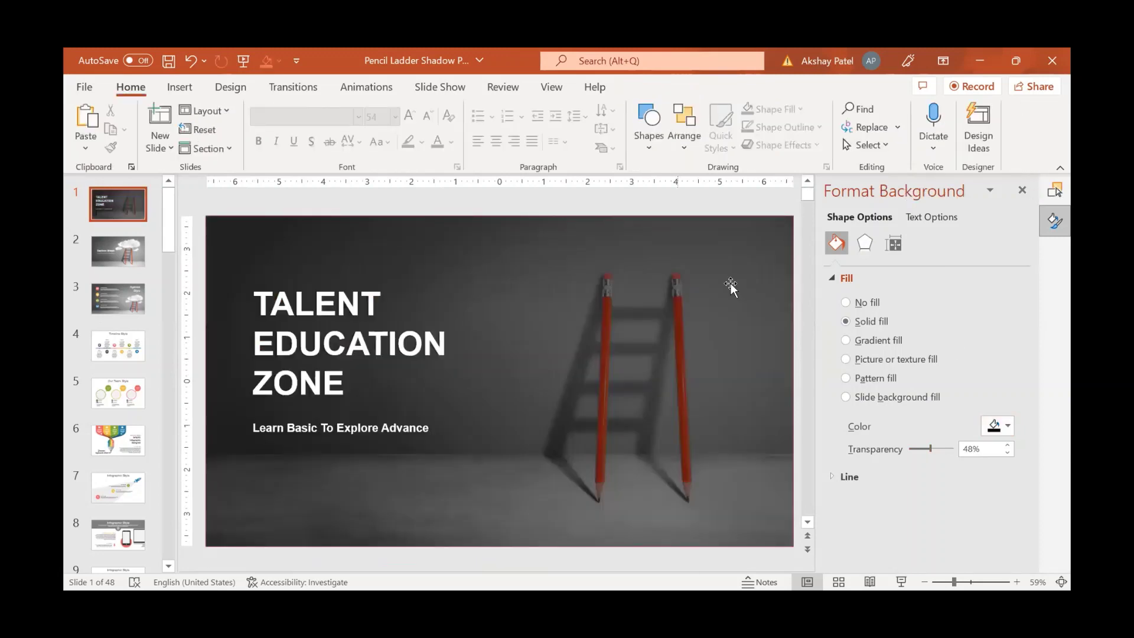
{"action": "left_click", "coordinate": [217, 243]}
{"action": "key", "text": "alt+F10"}
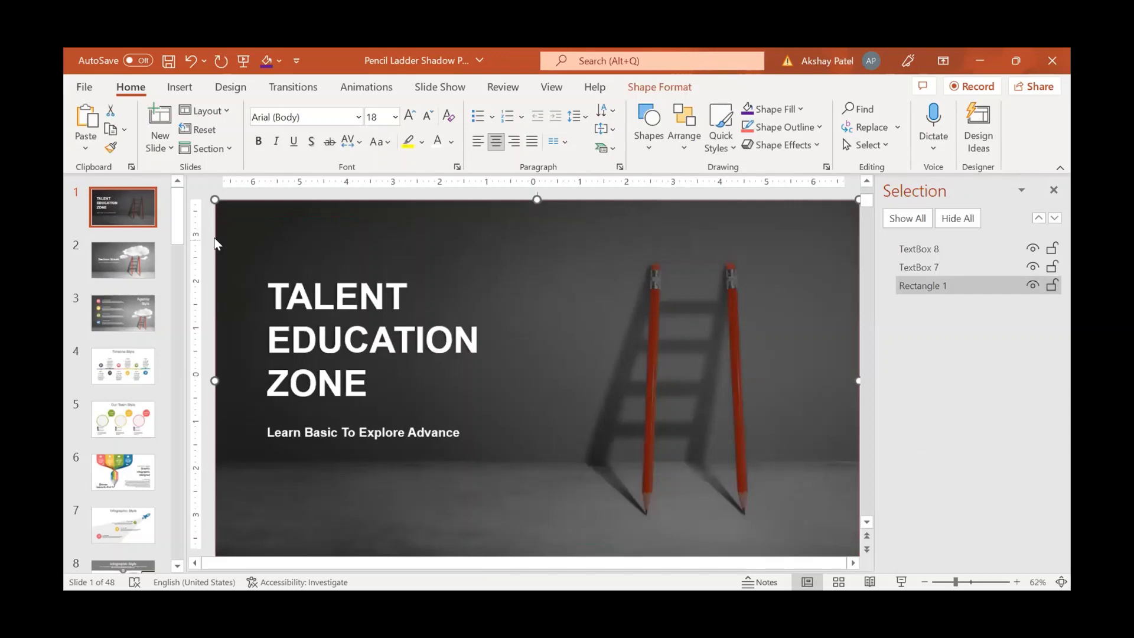
Go to the Agenda Style slide and select the 04 agenda item's group and number, then the 01 item
{"action": "key", "text": "Escape"}
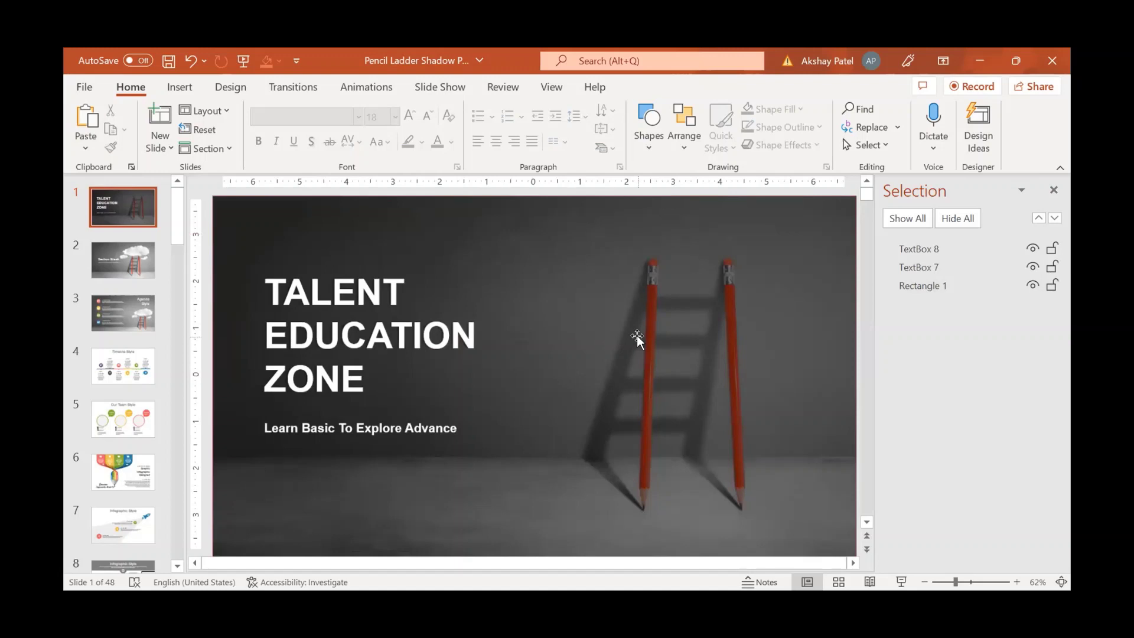
{"action": "left_click", "coordinate": [111, 275]}
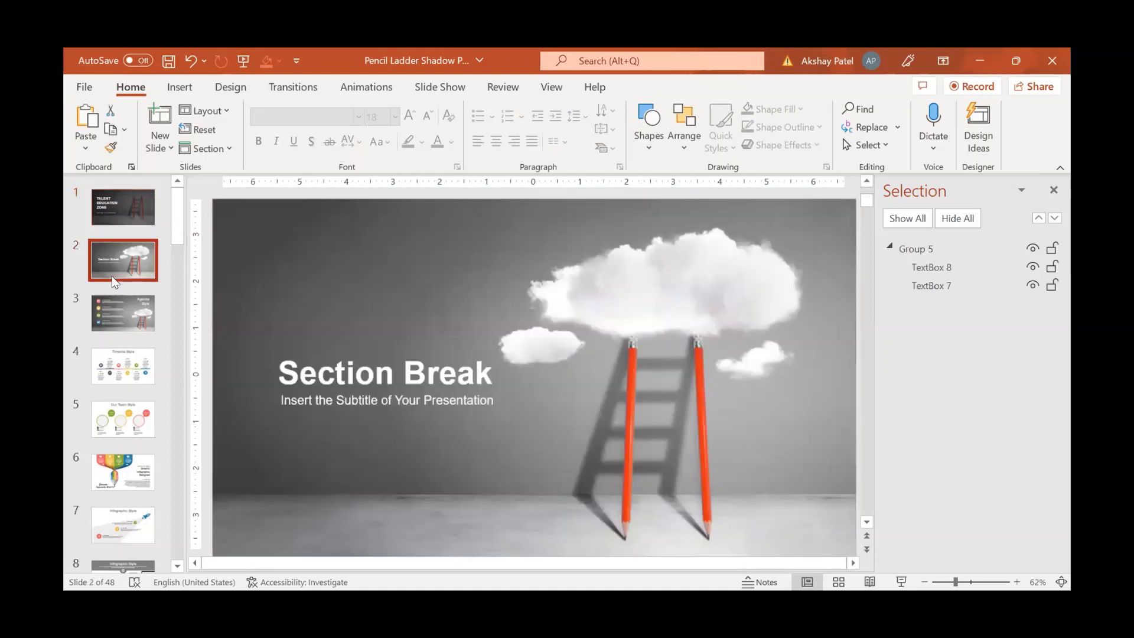
{"action": "left_click", "coordinate": [135, 304]}
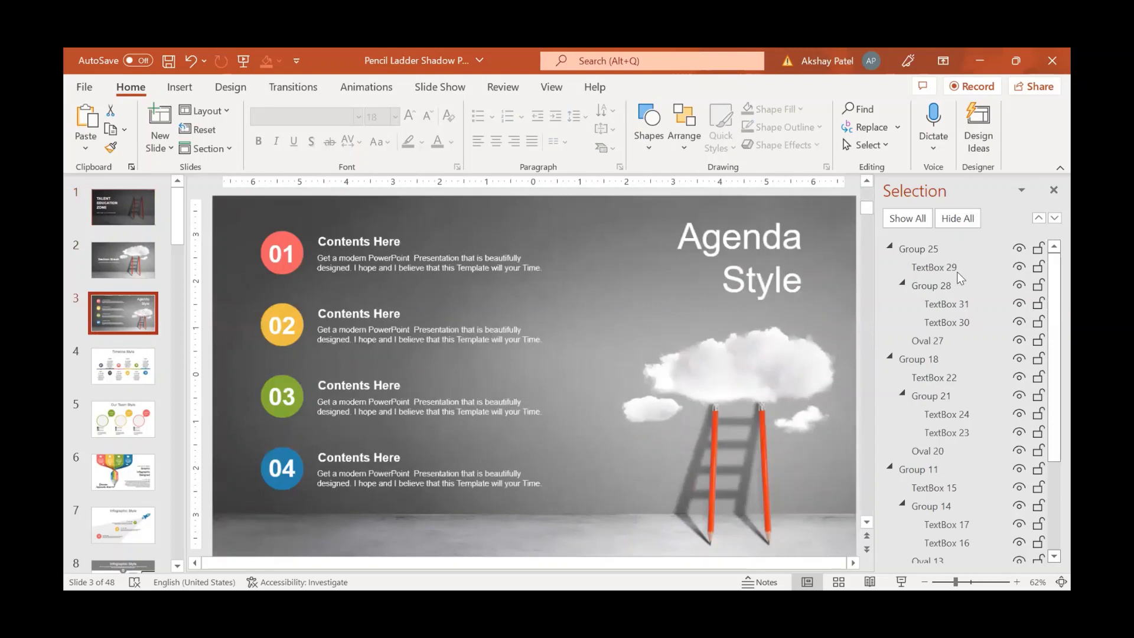
{"action": "left_click", "coordinate": [936, 248]}
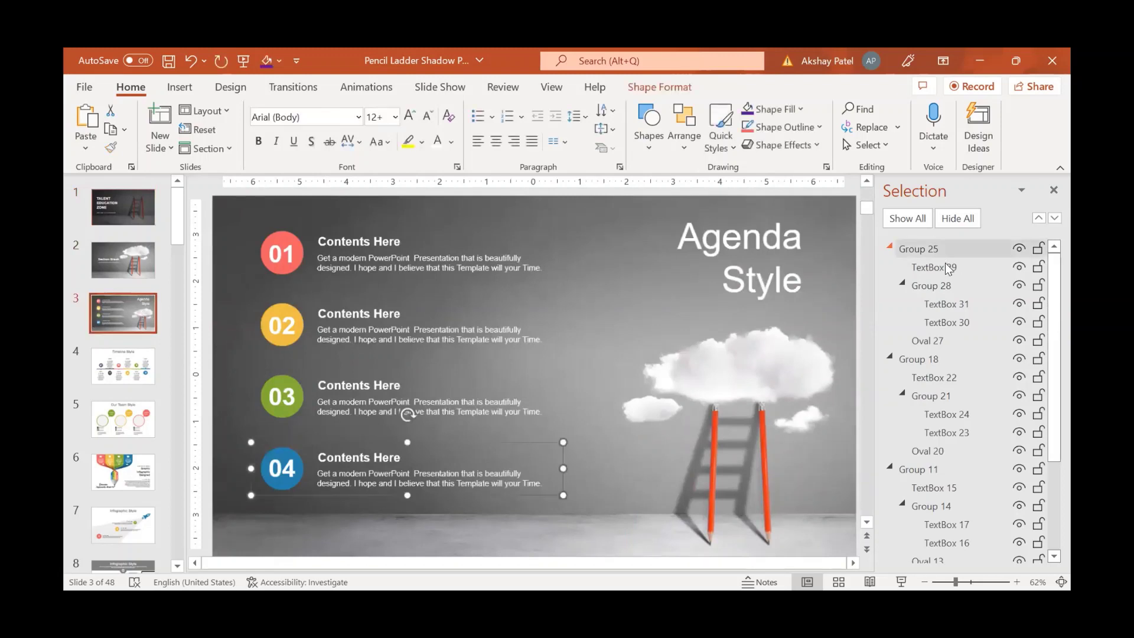
{"action": "left_click", "coordinate": [945, 265]}
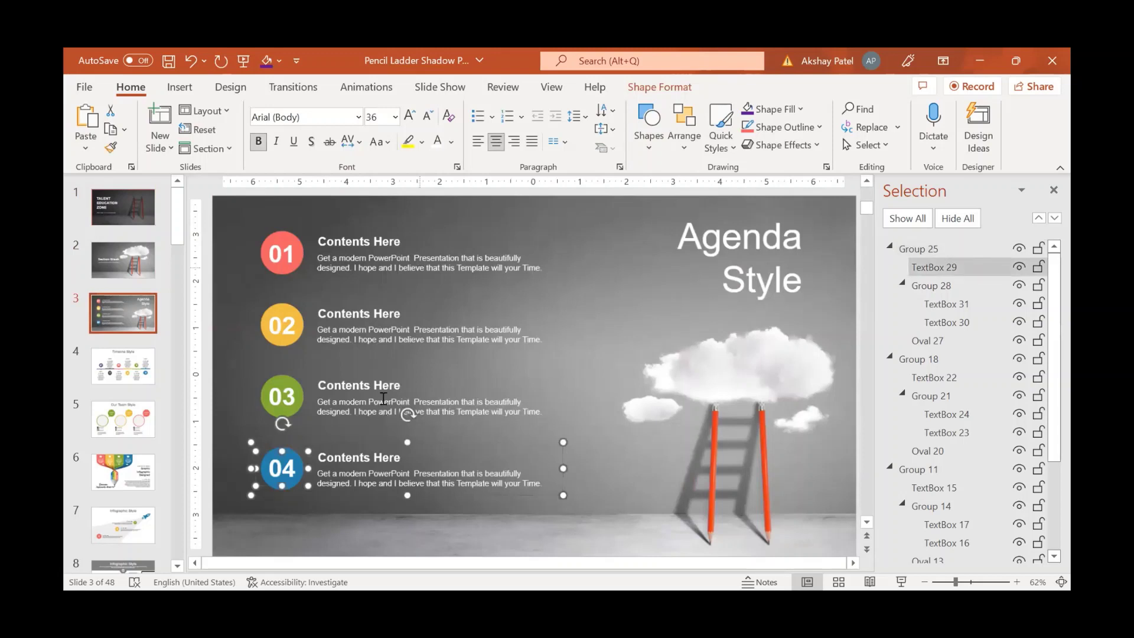
{"action": "key", "text": "Tab"}
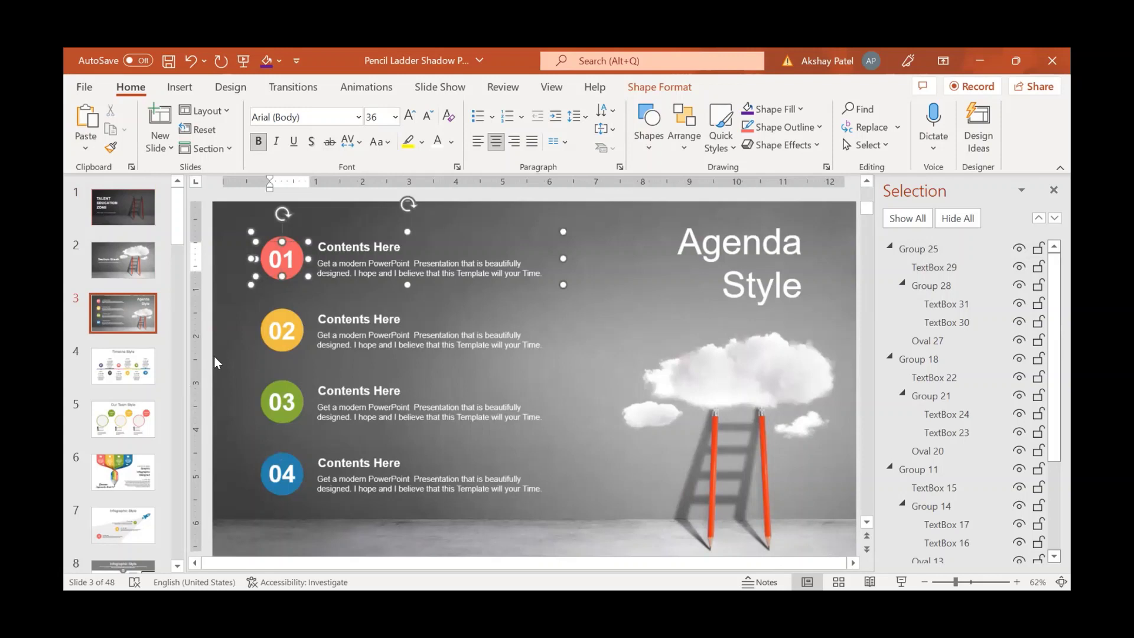
Scroll through the thumbnails past Our Team Style, the pencil infographic and Modern Portfolio slides
{"action": "key", "text": "Escape"}
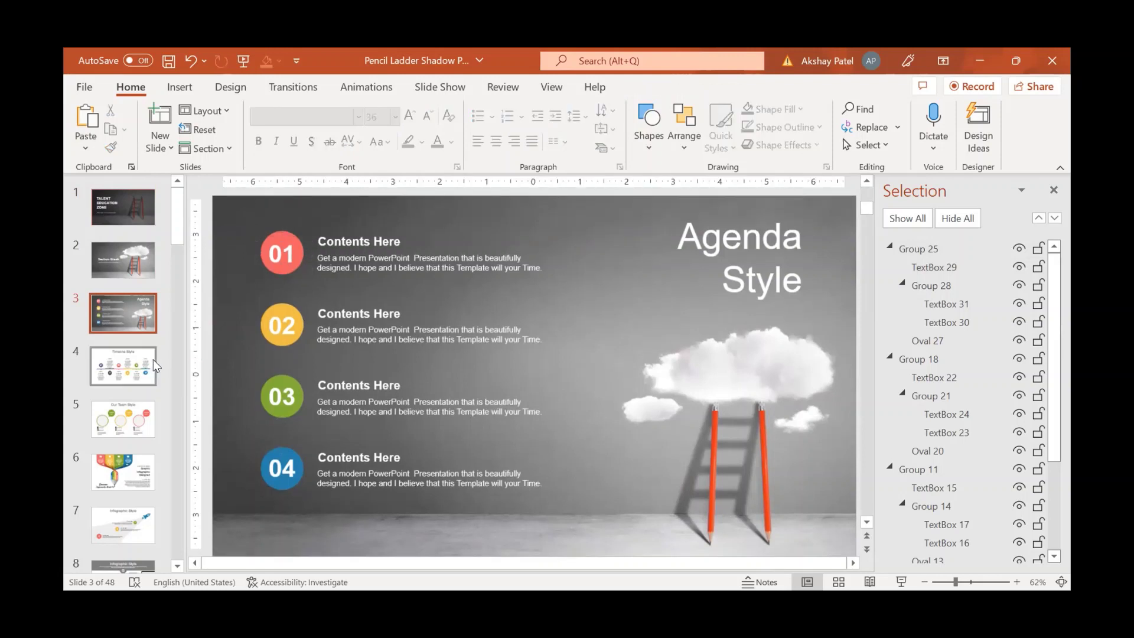
{"action": "scroll", "coordinate": [513, 372], "scroll_direction": "down", "scroll_amount": 1}
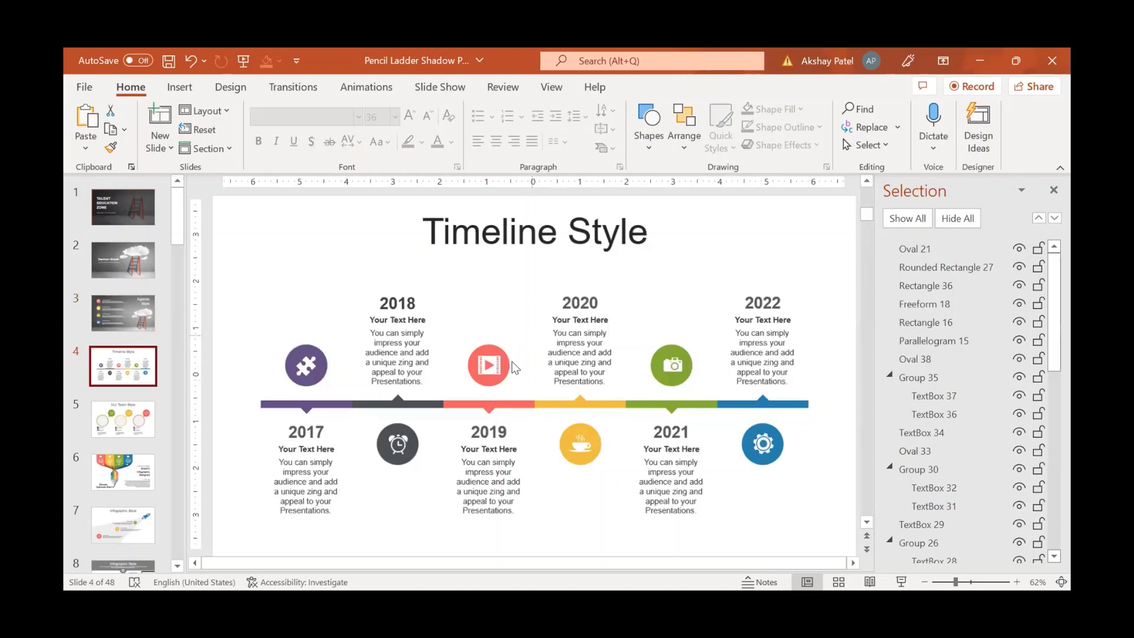
{"action": "left_click", "coordinate": [104, 422]}
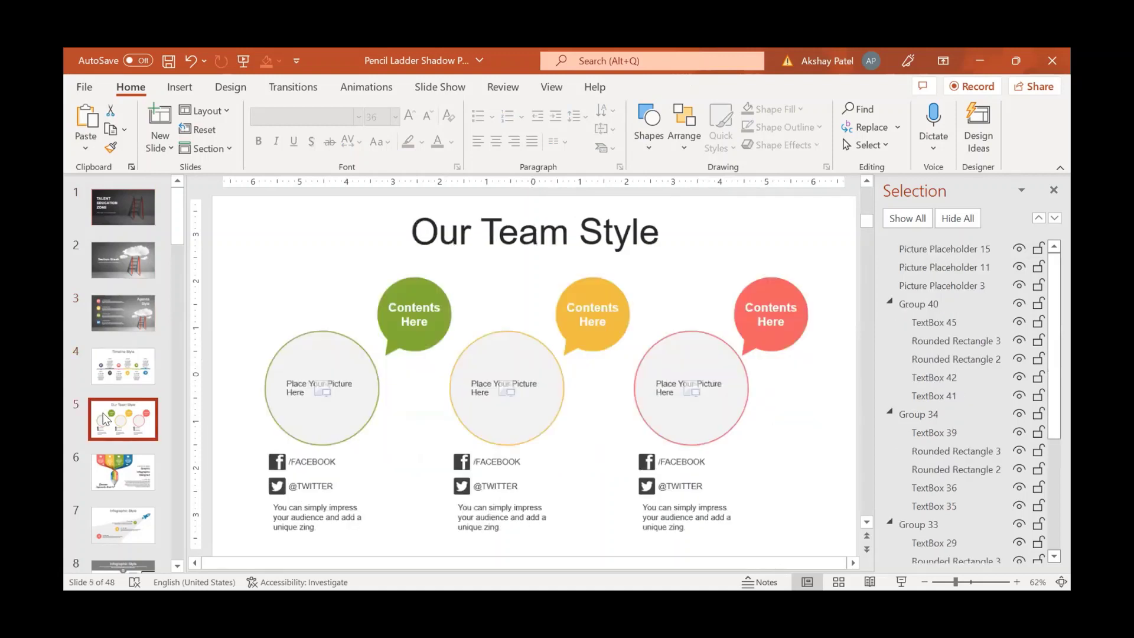
{"action": "scroll", "coordinate": [120, 399], "scroll_direction": "down", "scroll_amount": 2}
{"action": "left_click", "coordinate": [121, 400]}
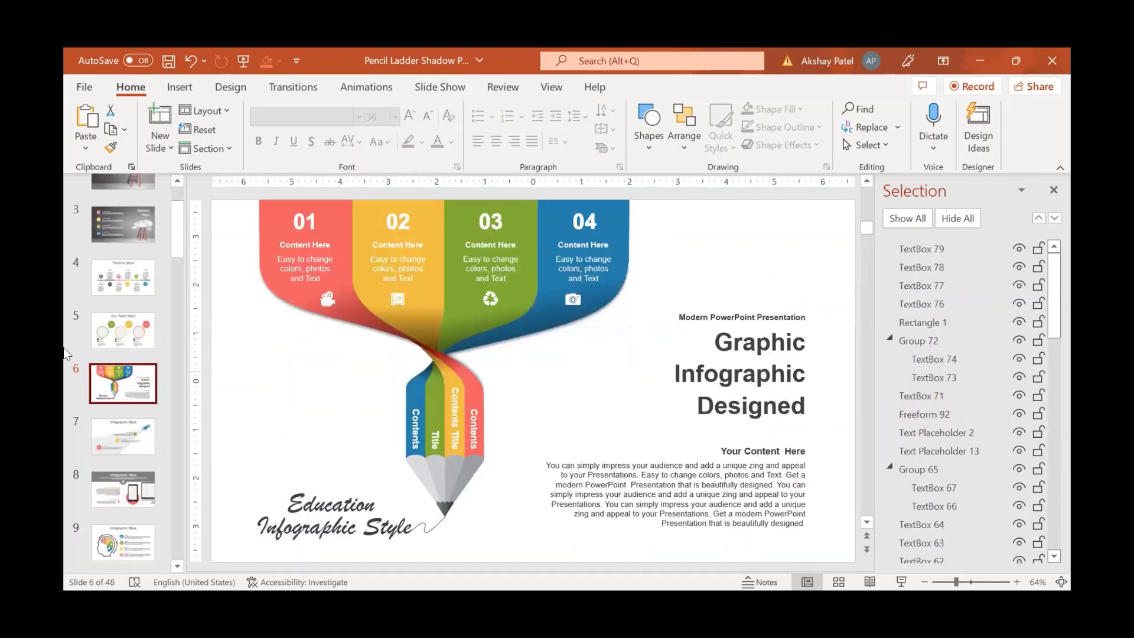
{"action": "scroll", "coordinate": [101, 339], "scroll_direction": "down", "scroll_amount": 10}
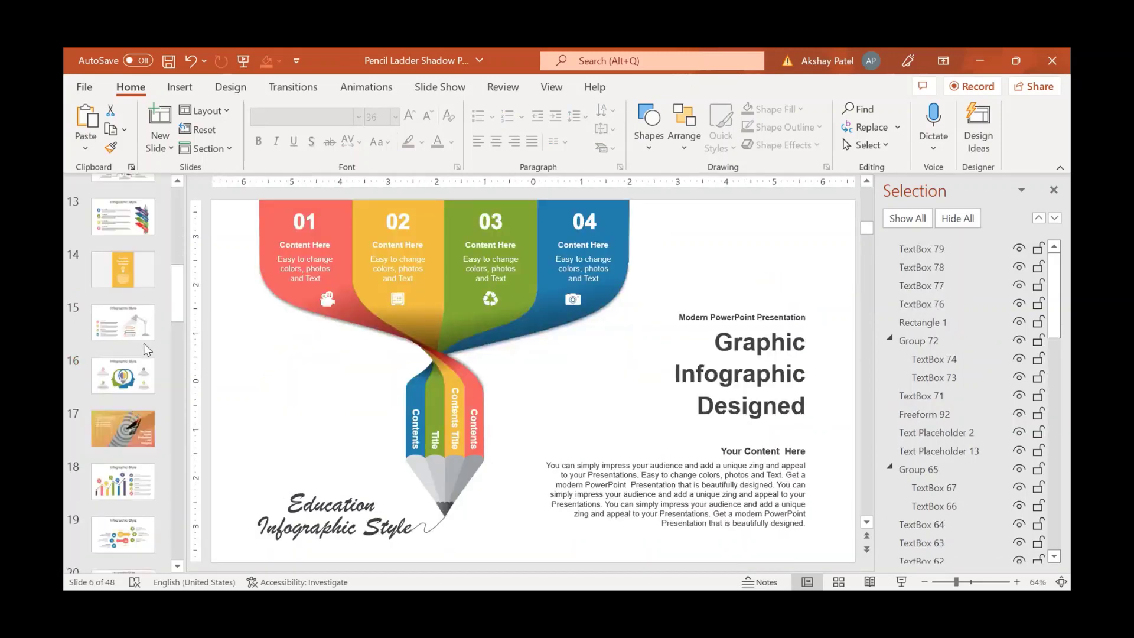
{"action": "left_click", "coordinate": [147, 348]}
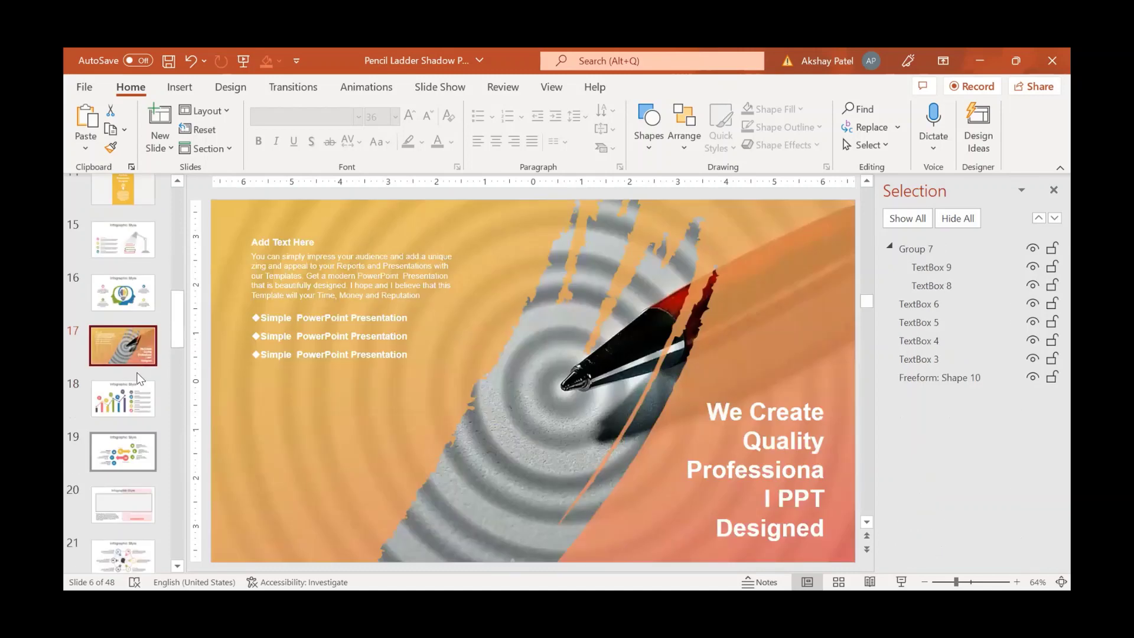
{"action": "scroll", "coordinate": [140, 377], "scroll_direction": "down", "scroll_amount": 3}
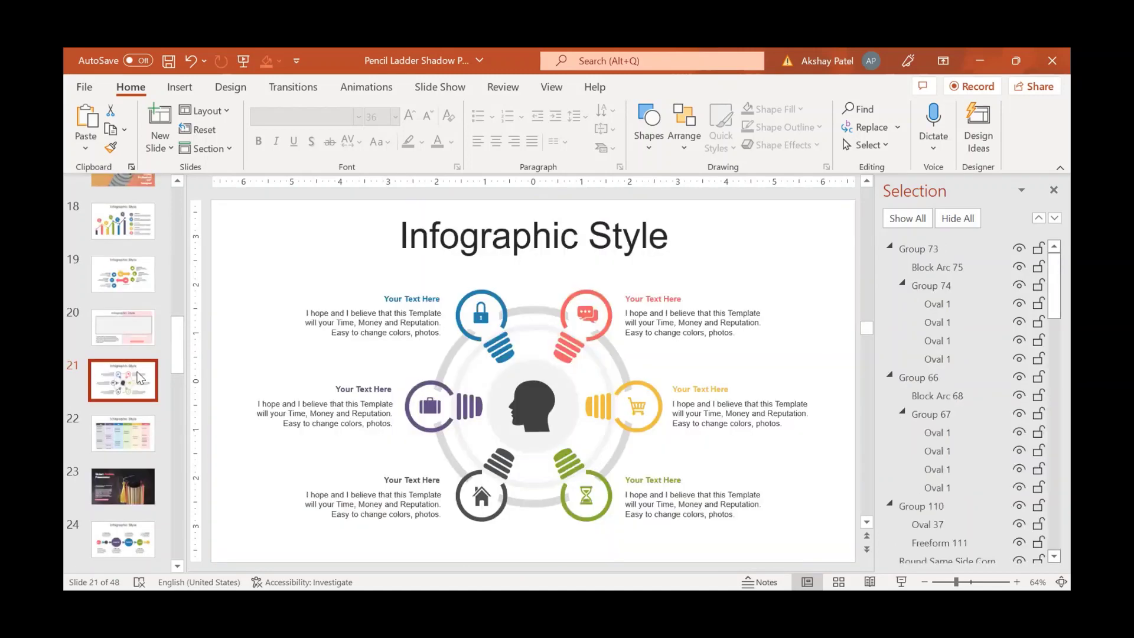
{"action": "scroll", "coordinate": [129, 403], "scroll_direction": "down", "scroll_amount": 2}
{"action": "left_click", "coordinate": [129, 403]}
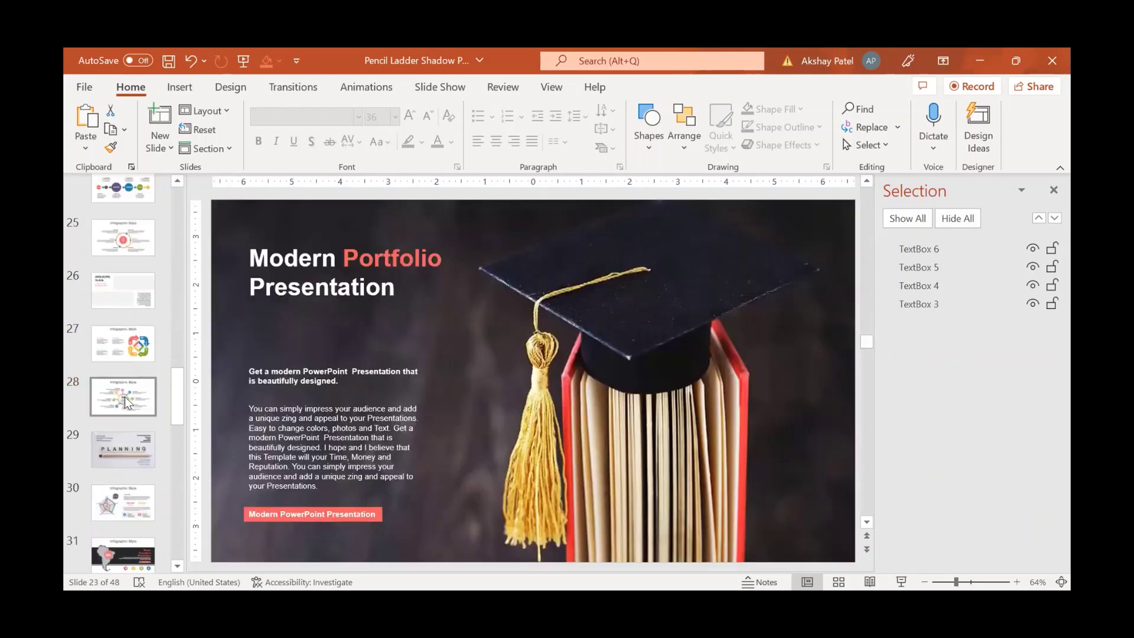
{"action": "scroll", "coordinate": [134, 430], "scroll_direction": "down", "scroll_amount": 15}
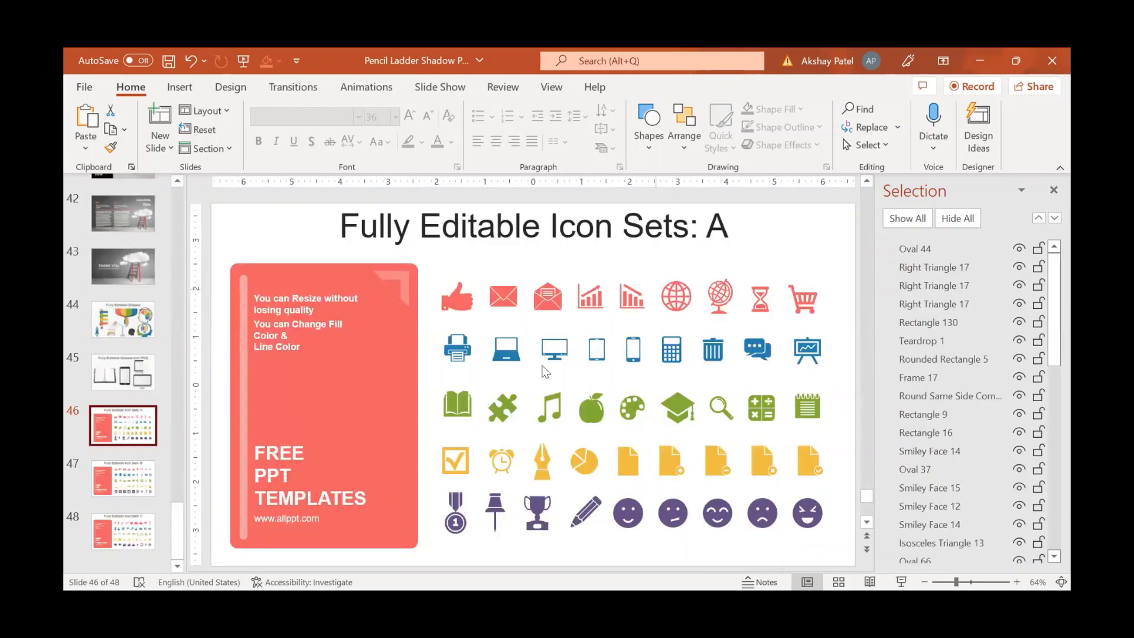
Select the coral globe icon on the icon set slide and return to slide 23
{"action": "left_click", "coordinate": [670, 313]}
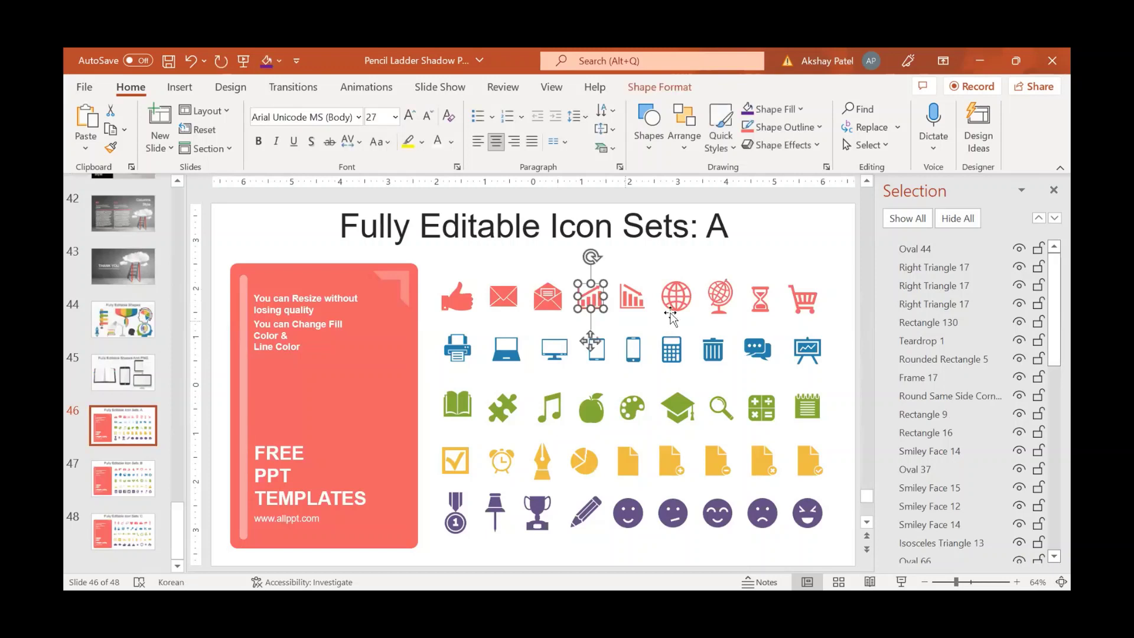
{"action": "left_click", "coordinate": [685, 310]}
{"action": "left_click", "coordinate": [684, 308]}
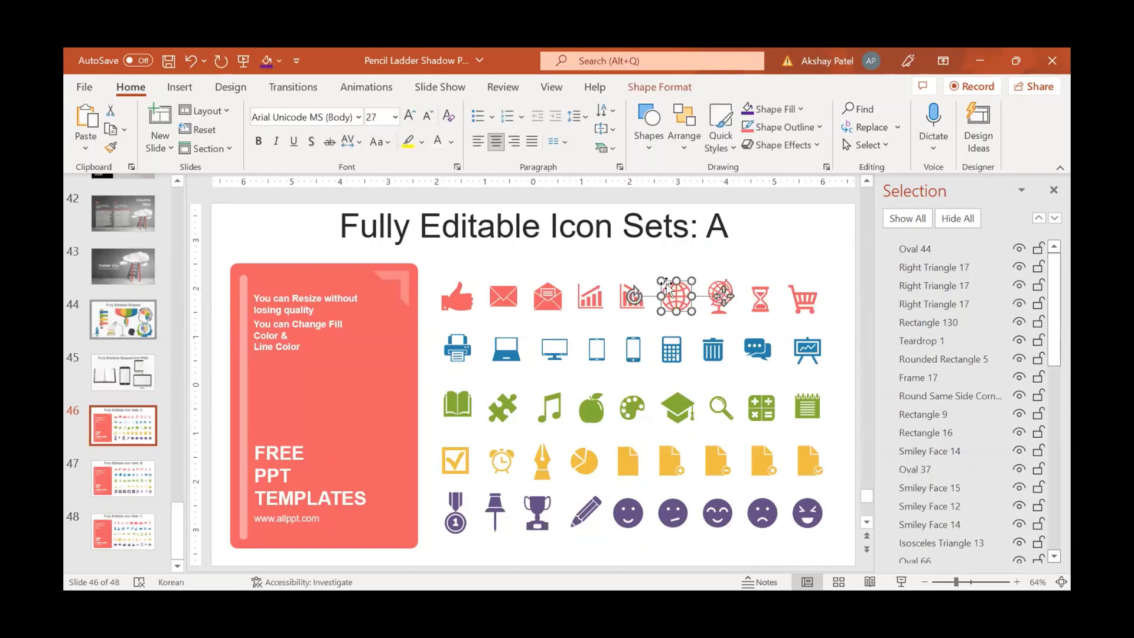
{"action": "scroll", "coordinate": [130, 378], "scroll_direction": "up", "scroll_amount": 5}
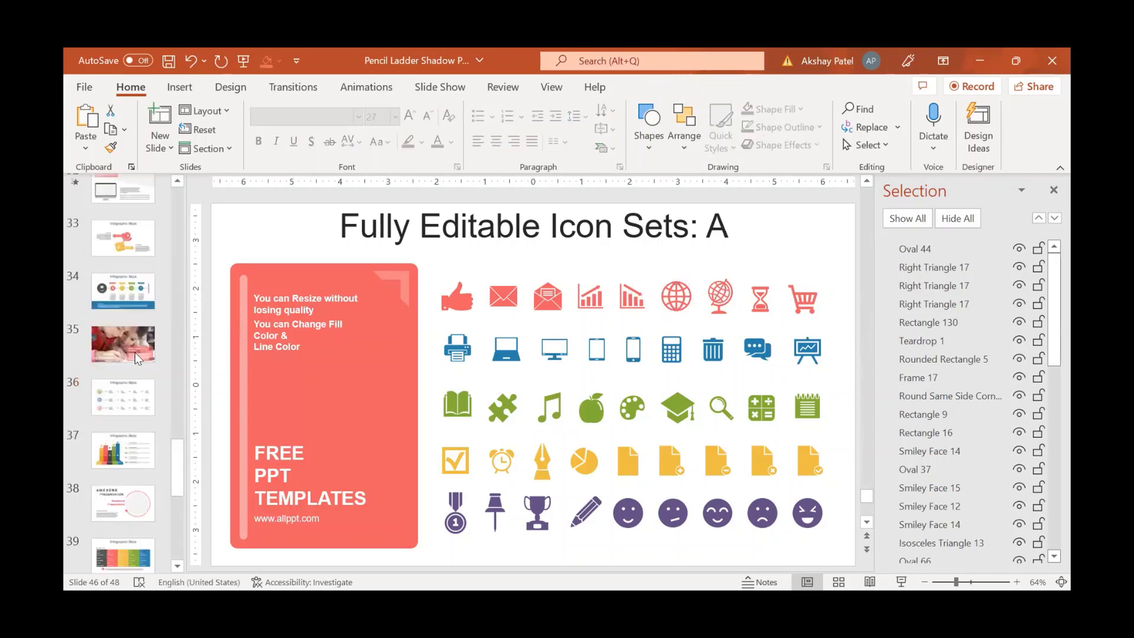
{"action": "scroll", "coordinate": [142, 289], "scroll_direction": "up", "scroll_amount": 6}
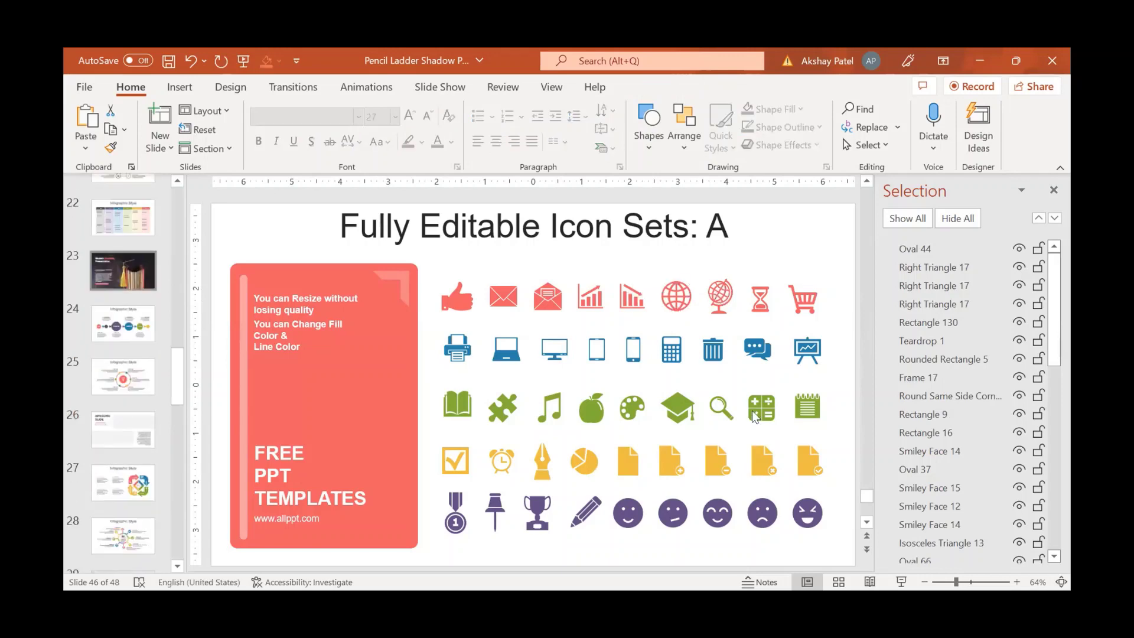
Paste the globe onto Modern Portfolio, enlarge it, and position it over the graduation cap
{"action": "key", "text": "ctrl+v"}
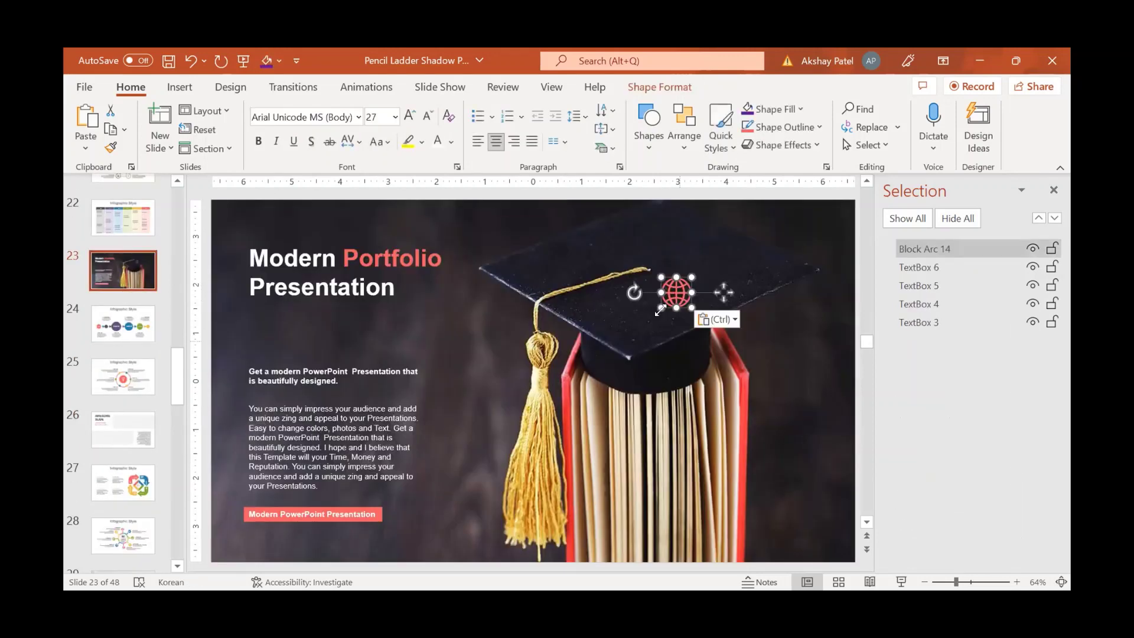
{"action": "left_click_drag", "start_coordinate": [660, 307], "coordinate": [428, 528]}
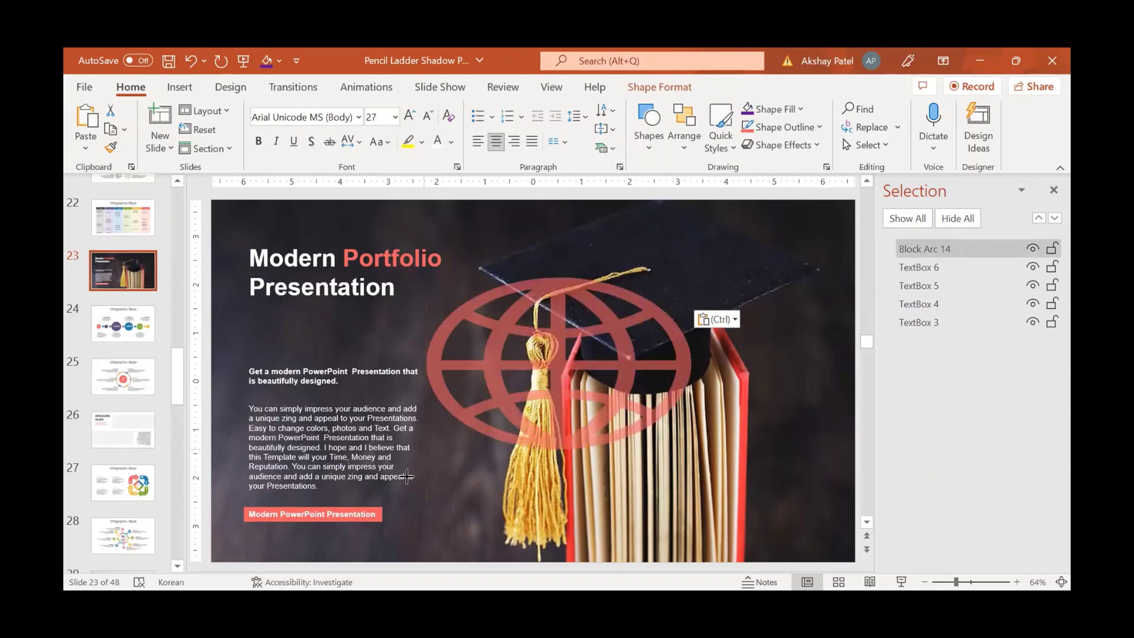
{"action": "left_click_drag", "start_coordinate": [427, 527], "coordinate": [427, 527]}
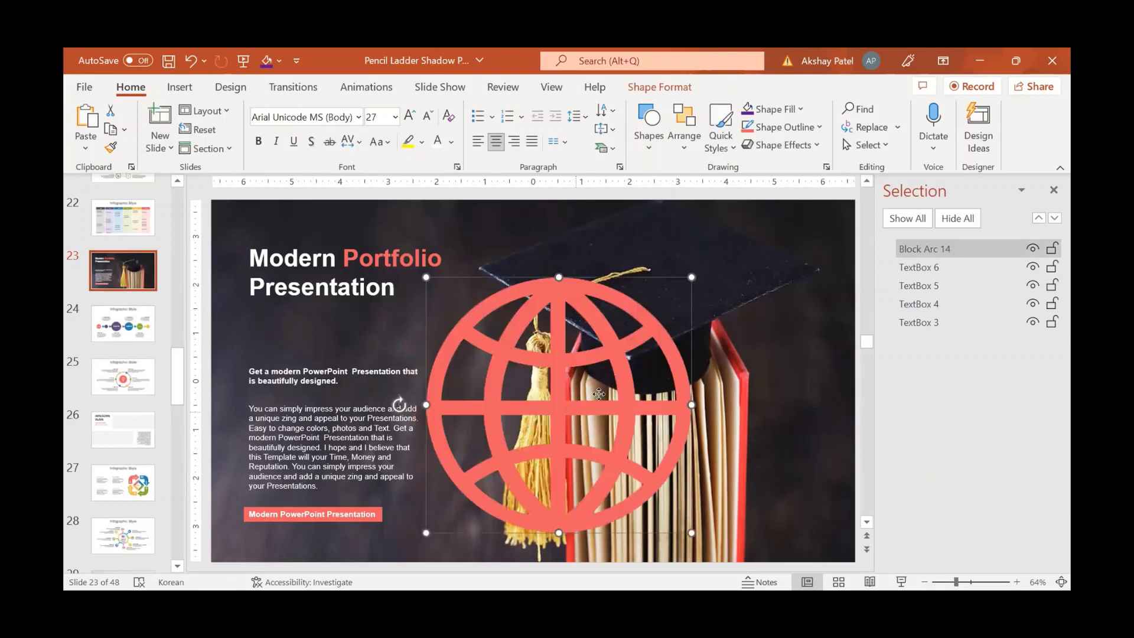
{"action": "left_click_drag", "start_coordinate": [598, 394], "coordinate": [622, 385]}
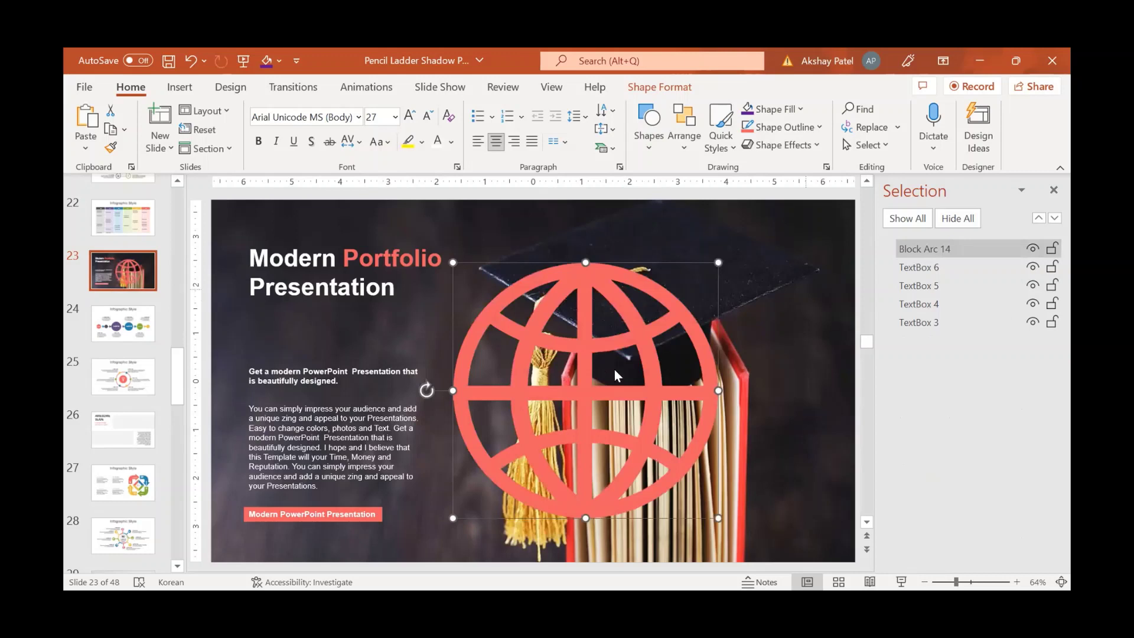
{"action": "left_click", "coordinate": [585, 302]}
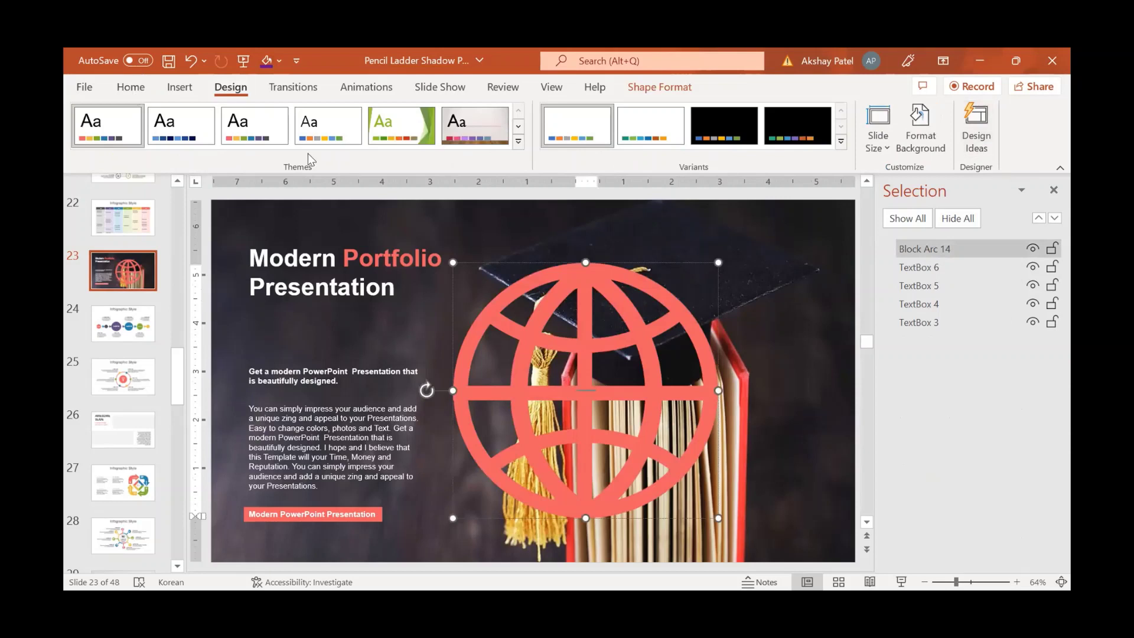
{"action": "scroll", "coordinate": [851, 143], "scroll_direction": "up", "scroll_amount": 2}
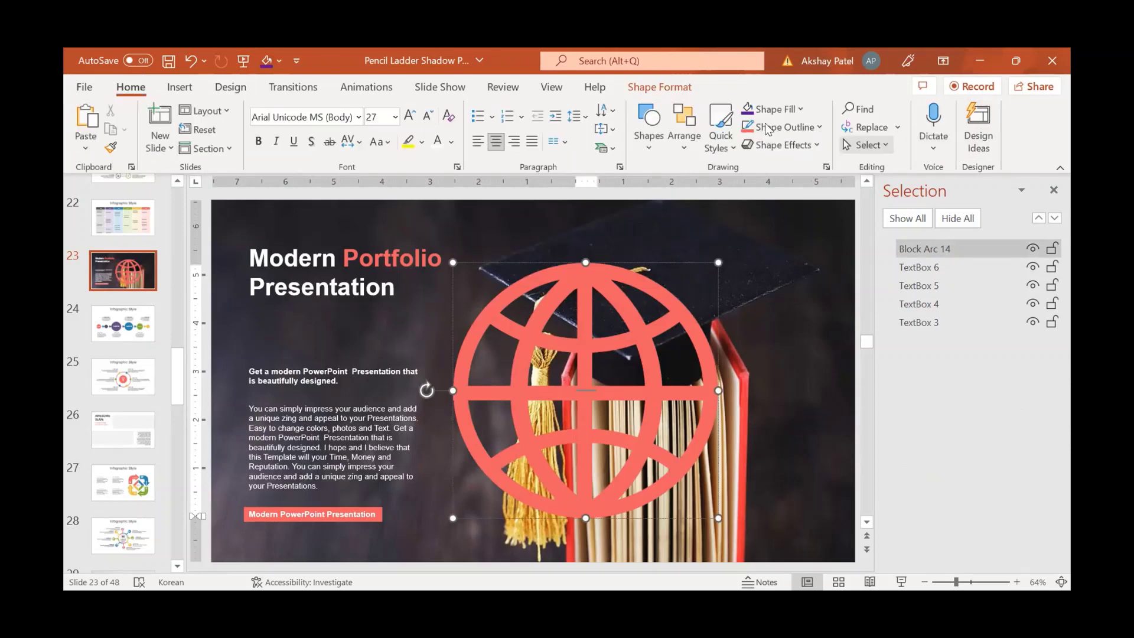
Change the enlarged globe icon's fill colour from coral to white
{"action": "left_click", "coordinate": [772, 109]}
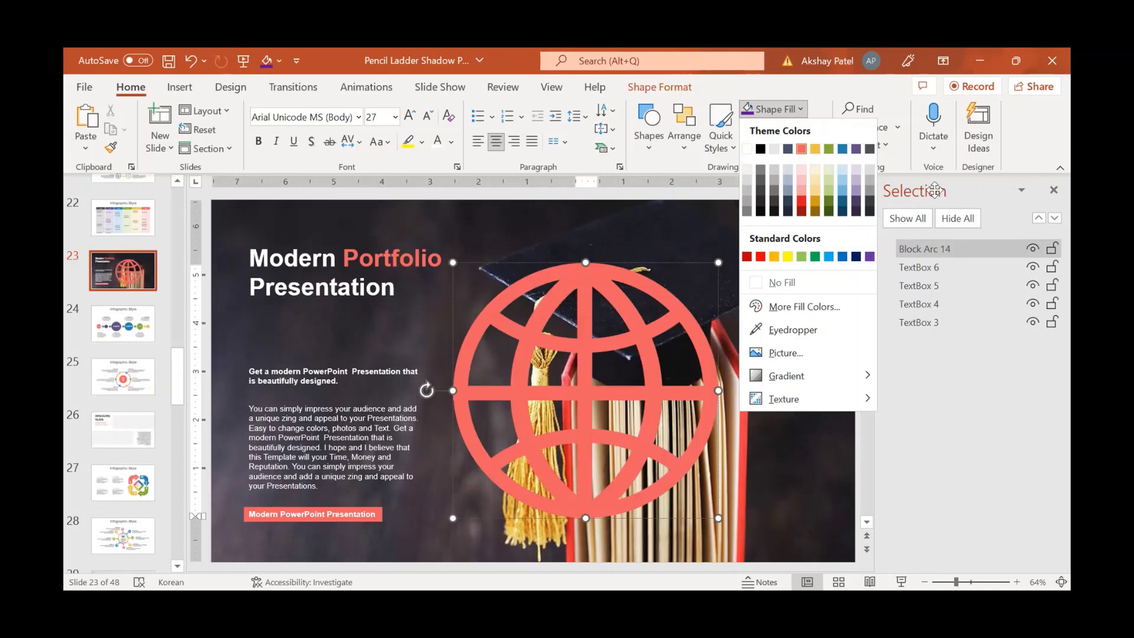
{"action": "left_click", "coordinate": [747, 148]}
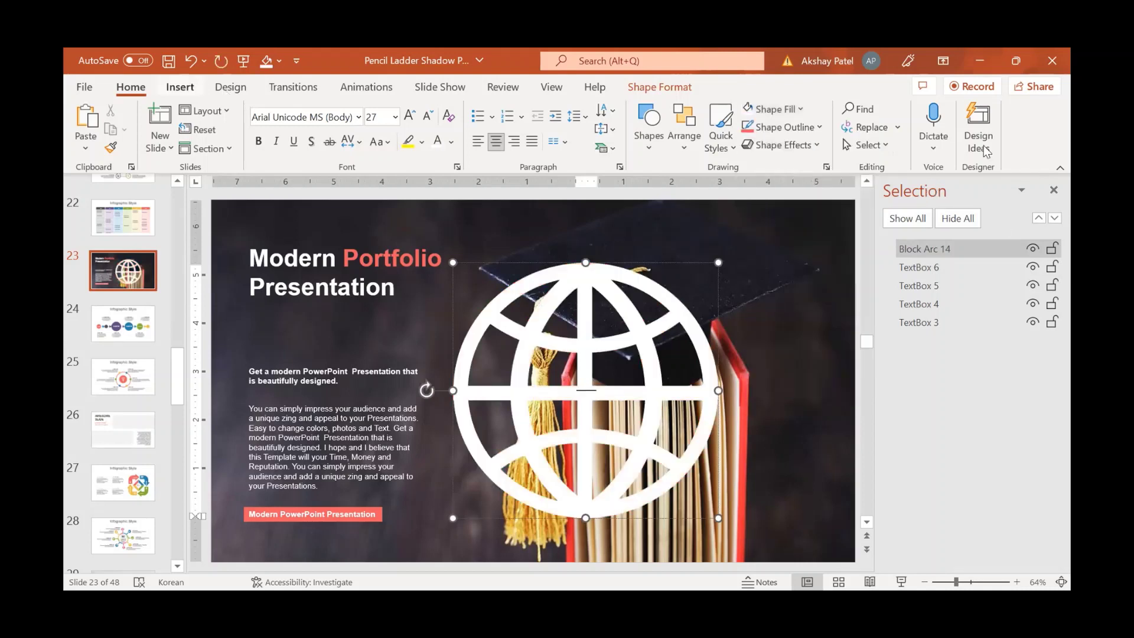
{"action": "left_click", "coordinate": [229, 89]}
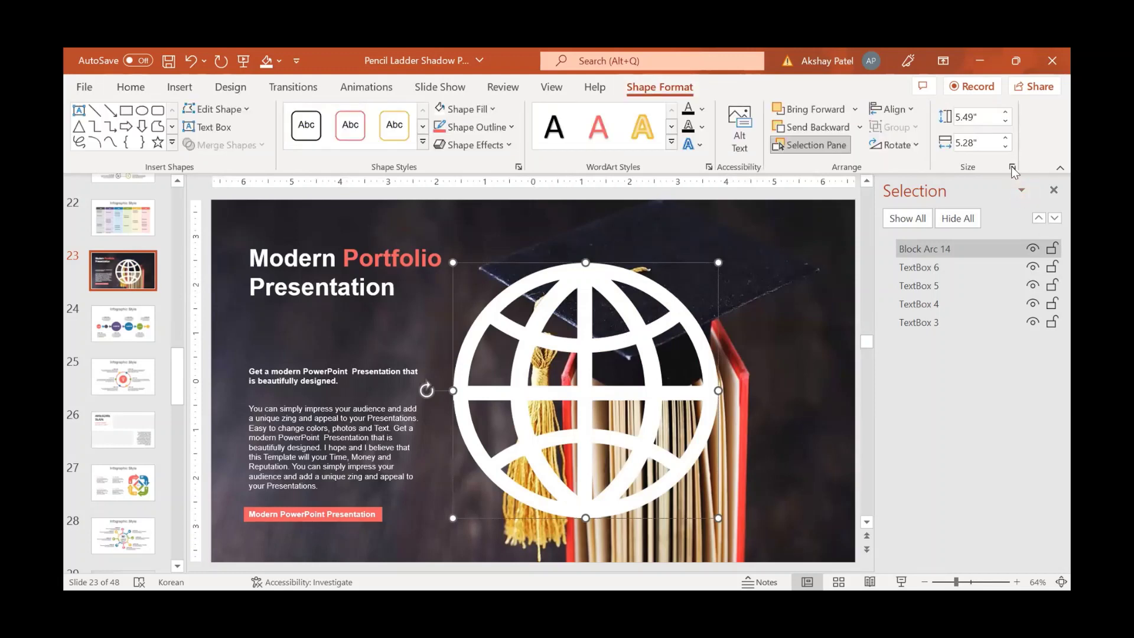
Set the white globe's fill transparency to 79% and shrink it below the Modern Portfolio title
{"action": "left_click", "coordinate": [1012, 167]}
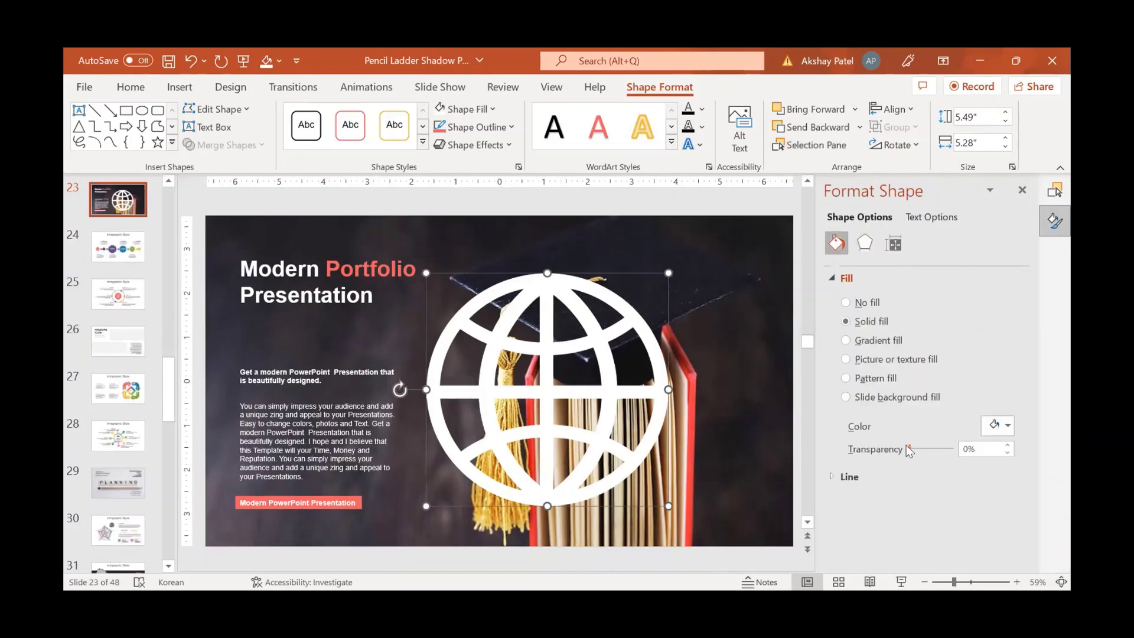
{"action": "left_click_drag", "start_coordinate": [908, 447], "coordinate": [941, 443]}
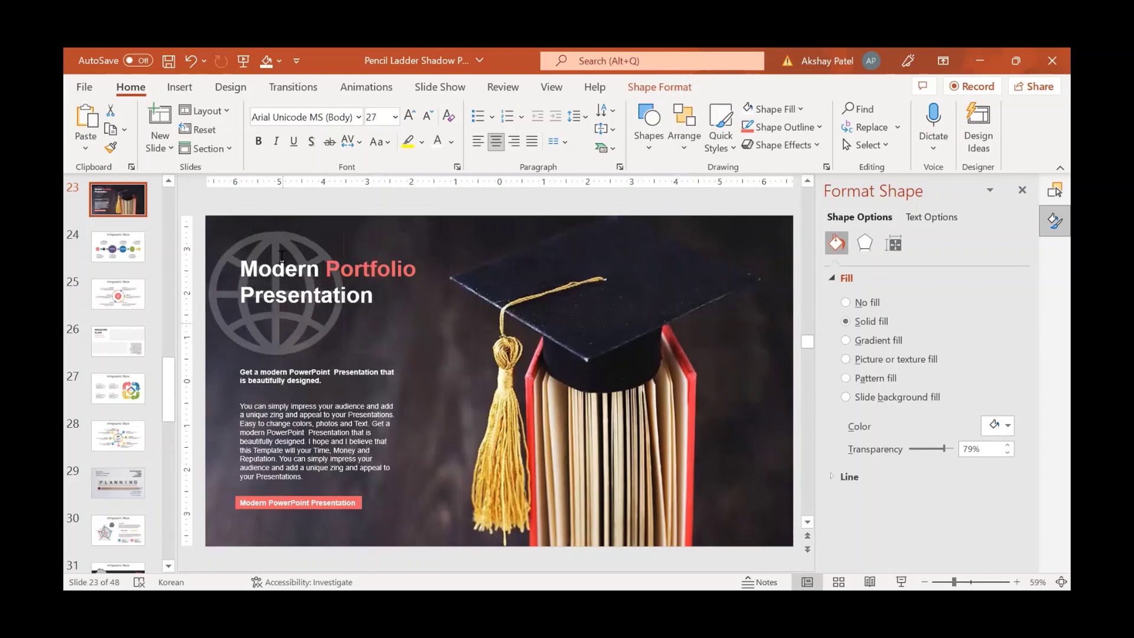
{"action": "left_click", "coordinate": [239, 225]}
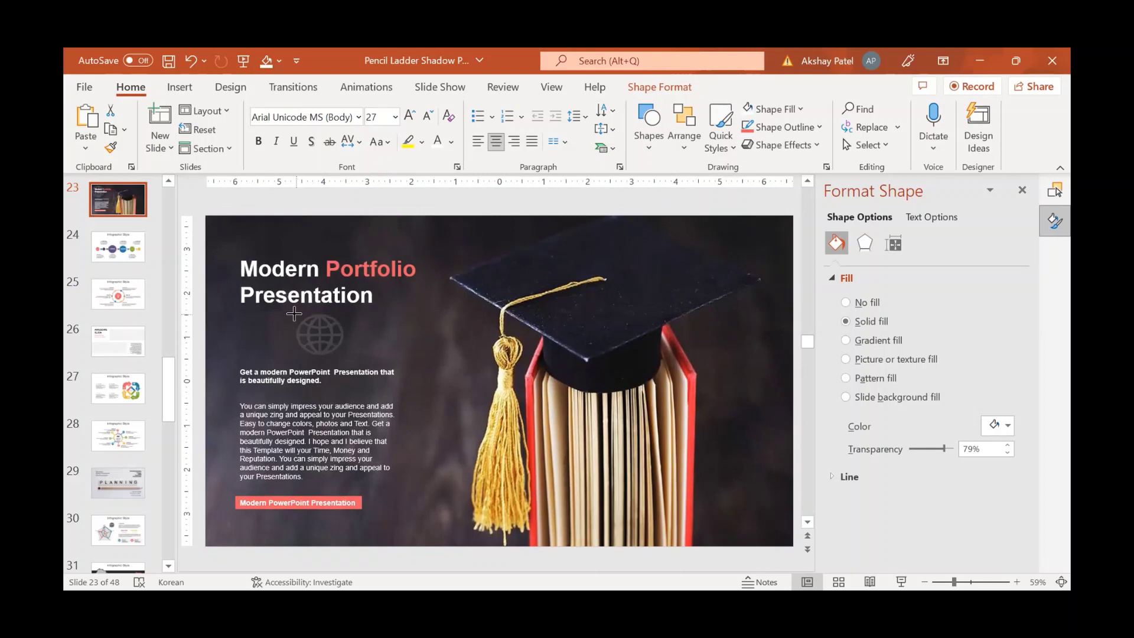
{"action": "left_click", "coordinate": [320, 331]}
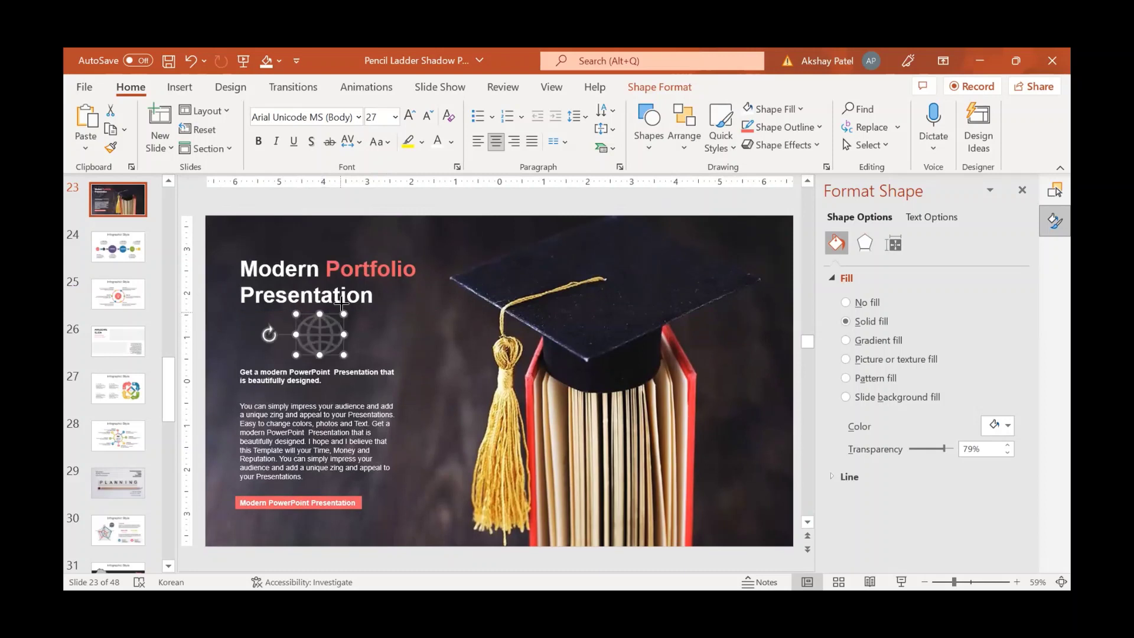
{"action": "left_click_drag", "start_coordinate": [347, 303], "coordinate": [348, 304]}
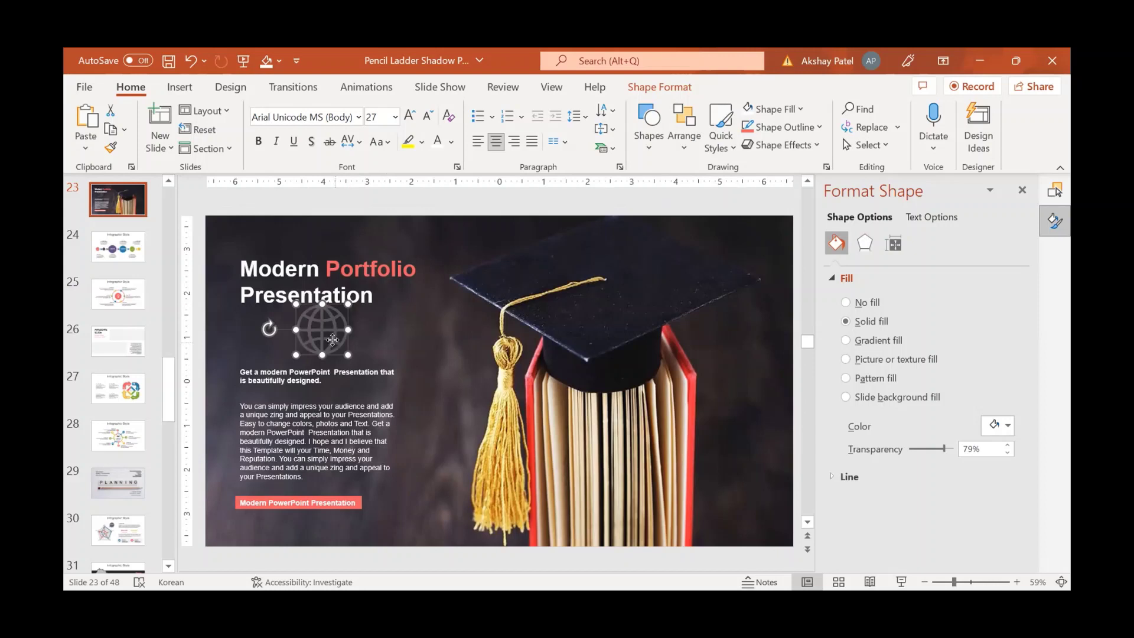
{"action": "key", "text": "shift+F10"}
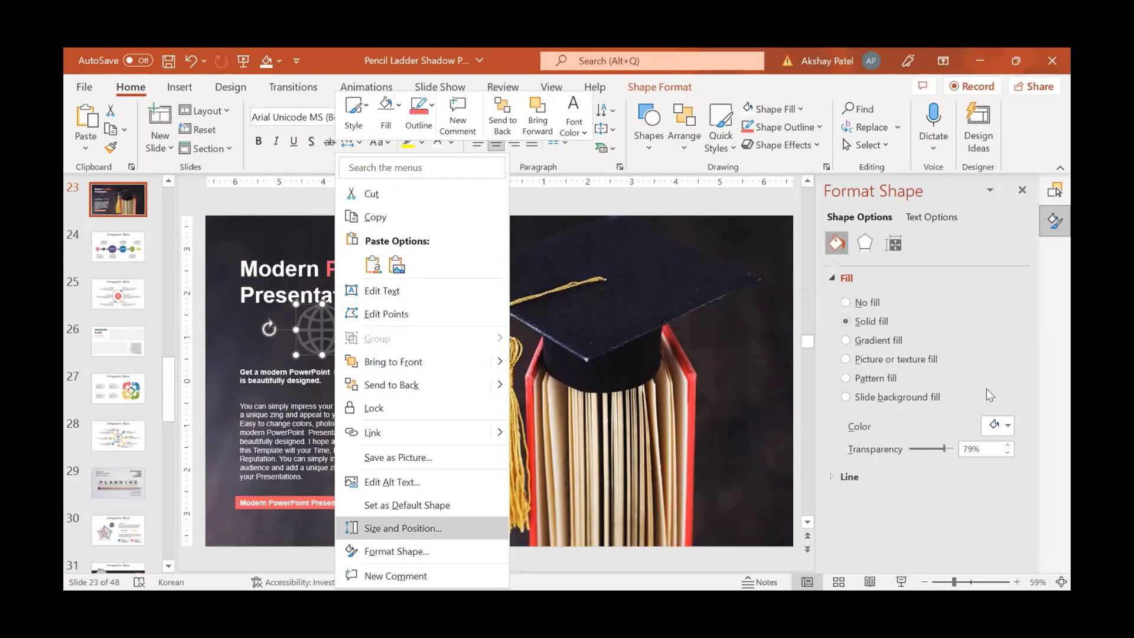
Lock the globe's aspect ratio and scale it to 25% in Size and Position
{"action": "key", "text": "Return"}
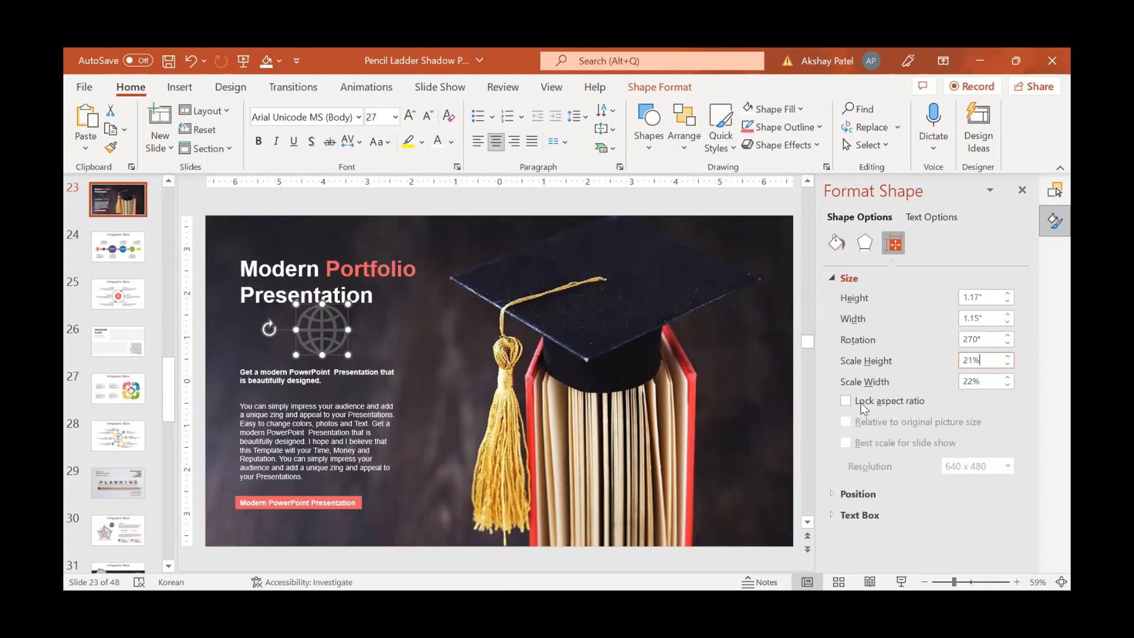
{"action": "key", "text": "alt+a"}
{"action": "left_click", "coordinate": [1006, 357]}
{"action": "scroll", "coordinate": [1004, 366], "scroll_direction": "up", "scroll_amount": 7}
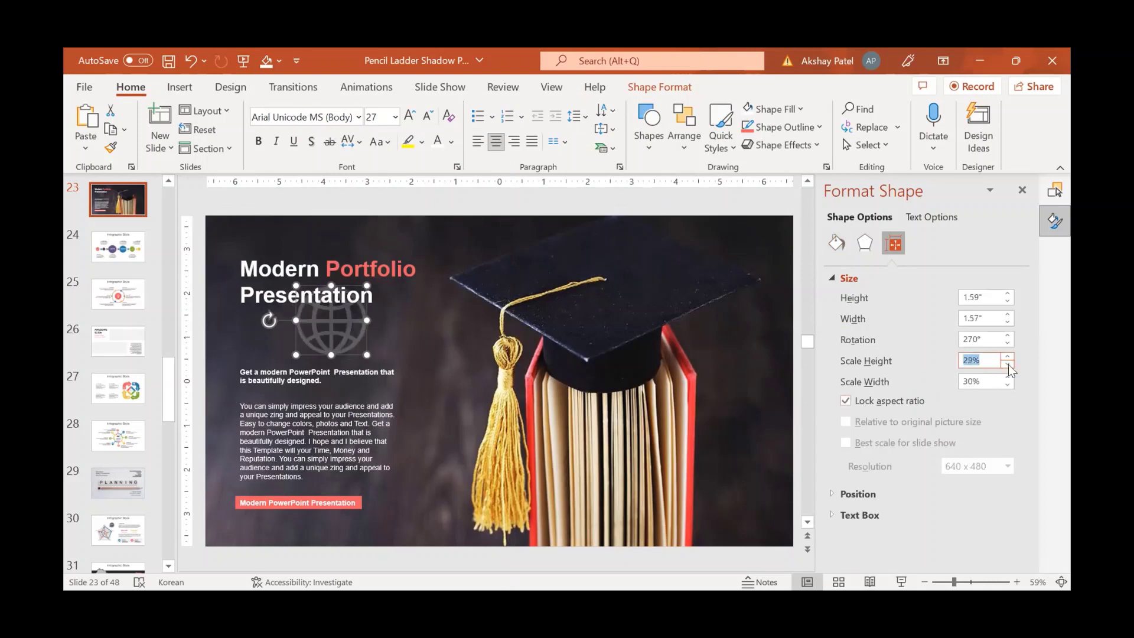
{"action": "scroll", "coordinate": [1009, 363], "scroll_direction": "down", "scroll_amount": 5}
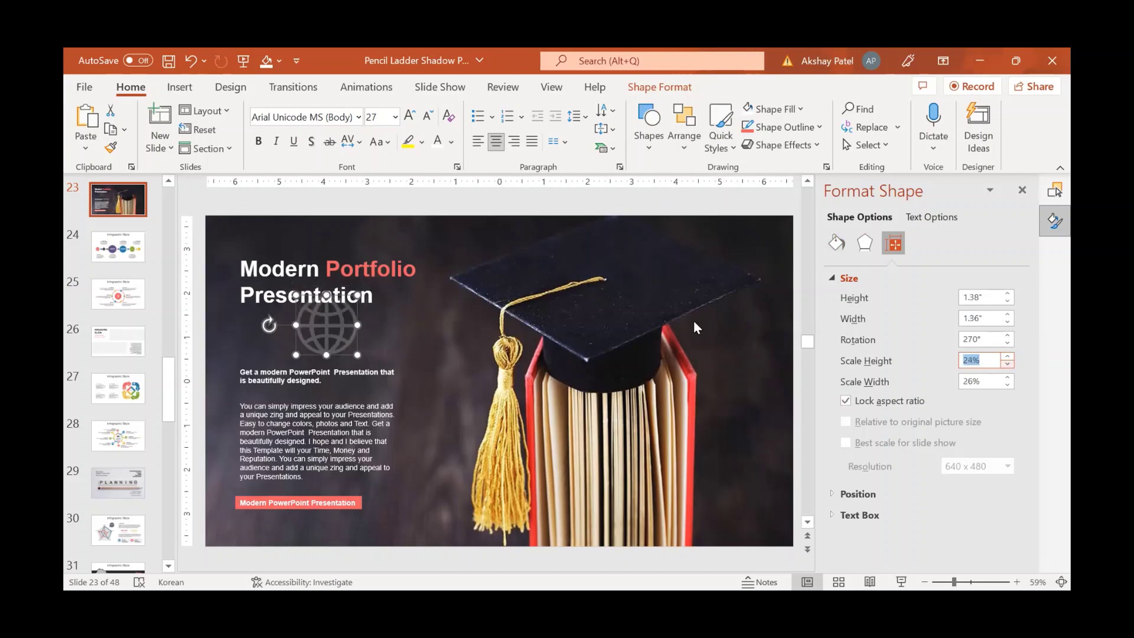
{"action": "left_click", "coordinate": [363, 310]}
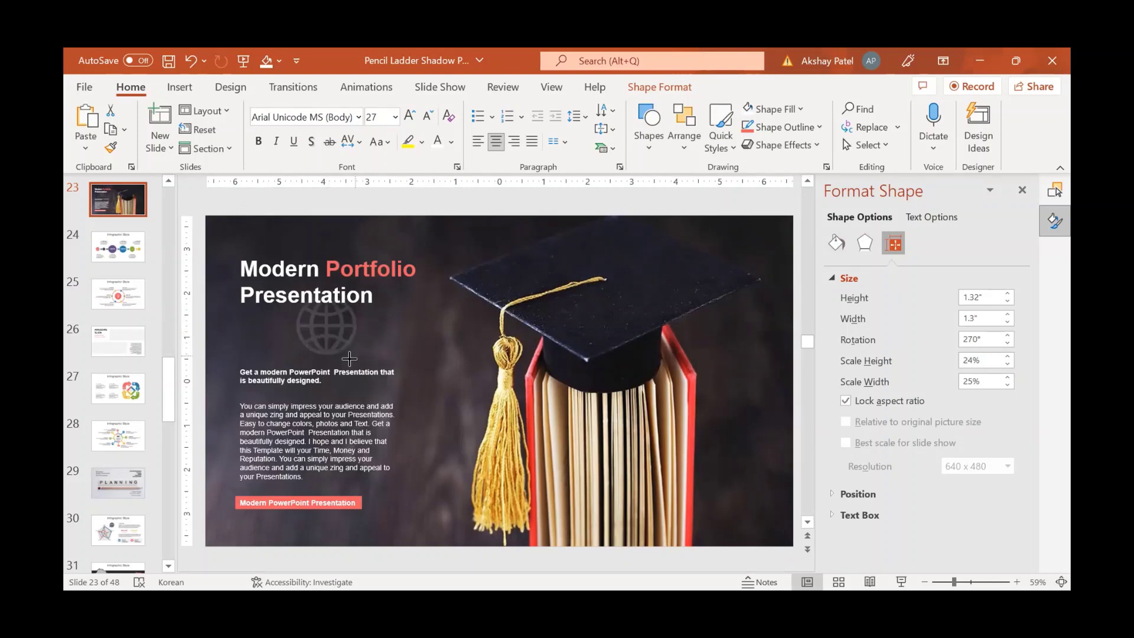
Try moving the globe onto the graduation cap, then undo back to its earlier position
{"action": "mouse_move", "coordinate": [332, 339]}
{"action": "left_mouse_down"}
{"action": "mouse_move", "coordinate": [440, 355]}
{"action": "mouse_move", "coordinate": [602, 286]}
{"action": "mouse_move", "coordinate": [602, 267]}
{"action": "left_mouse_up"}
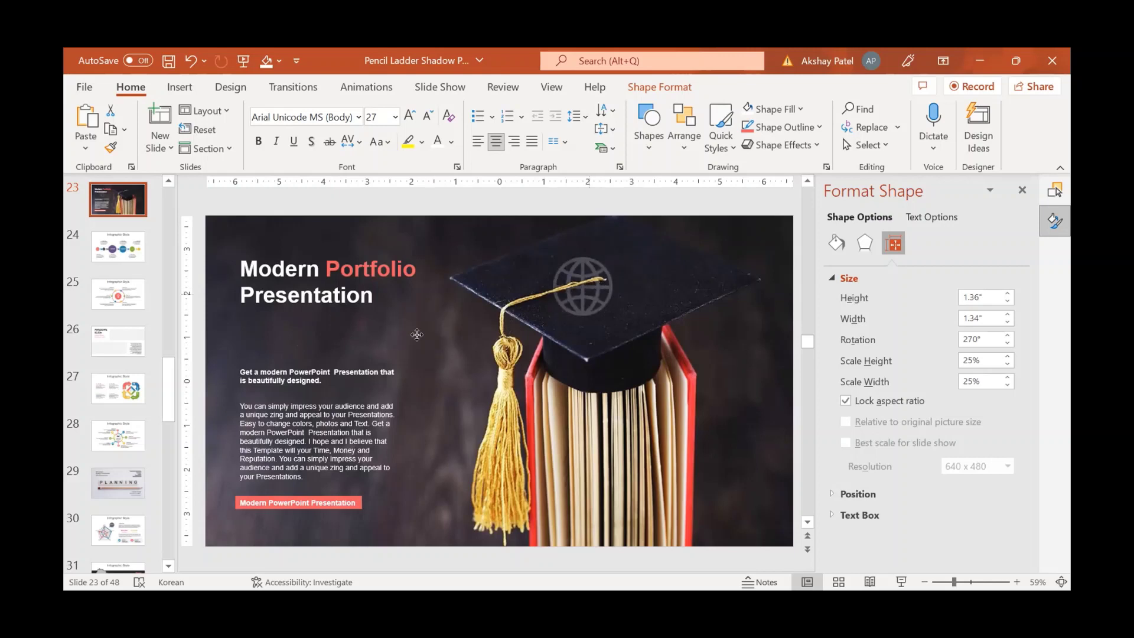
{"action": "key", "text": "ctrl+z"}
{"action": "key", "text": "ctrl+z"}
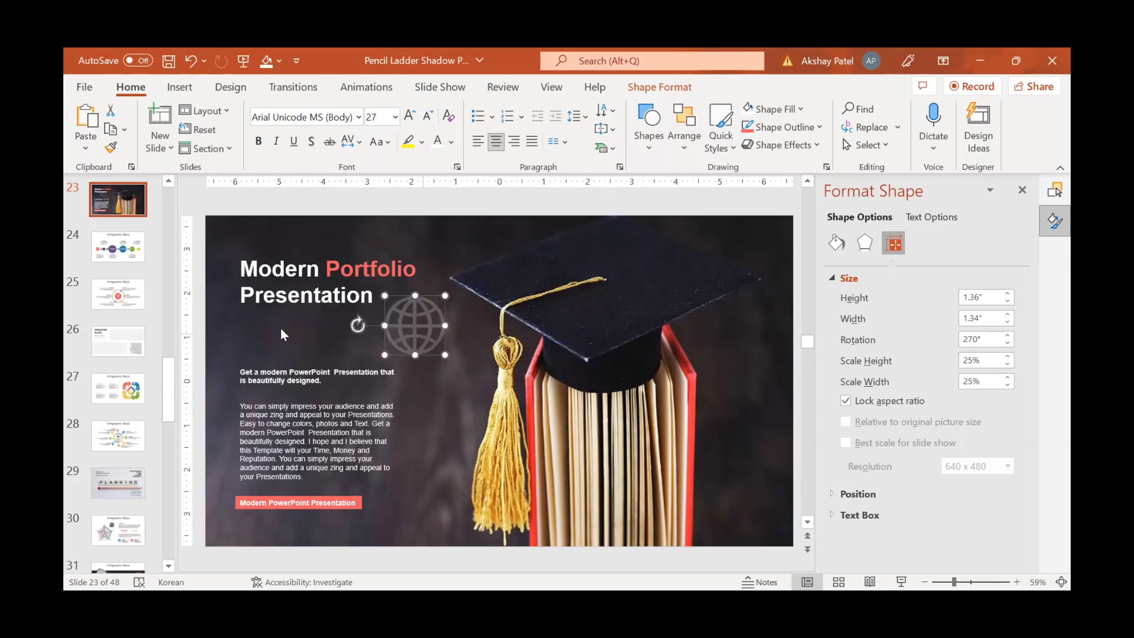
{"action": "key", "text": "ctrl+z"}
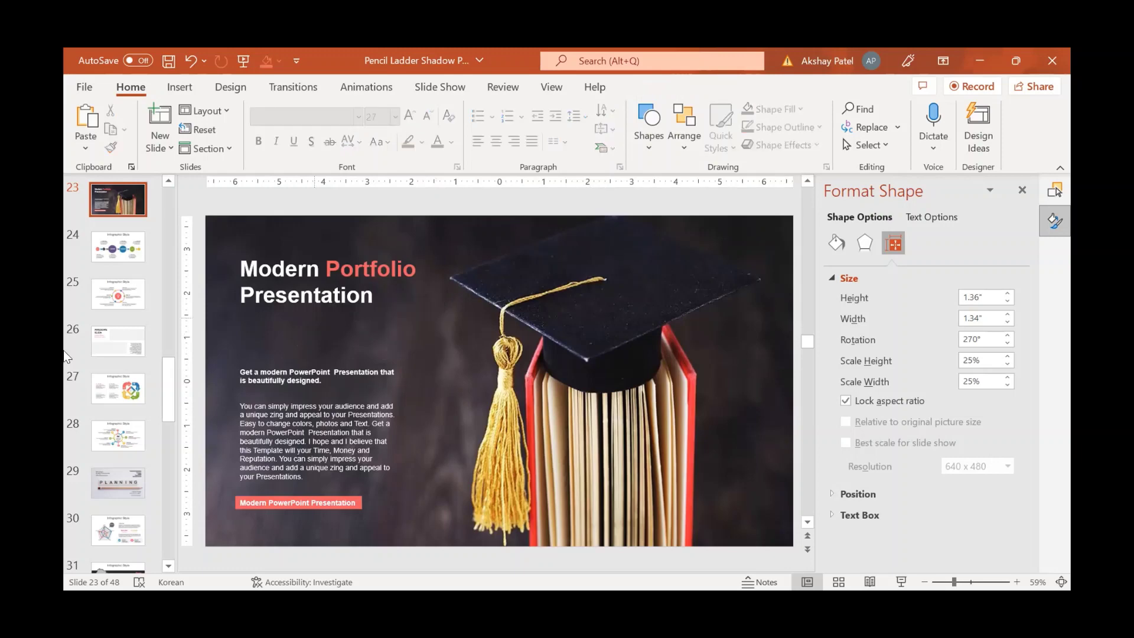
Go to slide 44, Fully Editable Shapes, and select its colourful pencil infographic
{"action": "scroll", "coordinate": [92, 437], "scroll_direction": "down", "scroll_amount": 1}
{"action": "scroll", "coordinate": [104, 505], "scroll_direction": "down", "scroll_amount": 10}
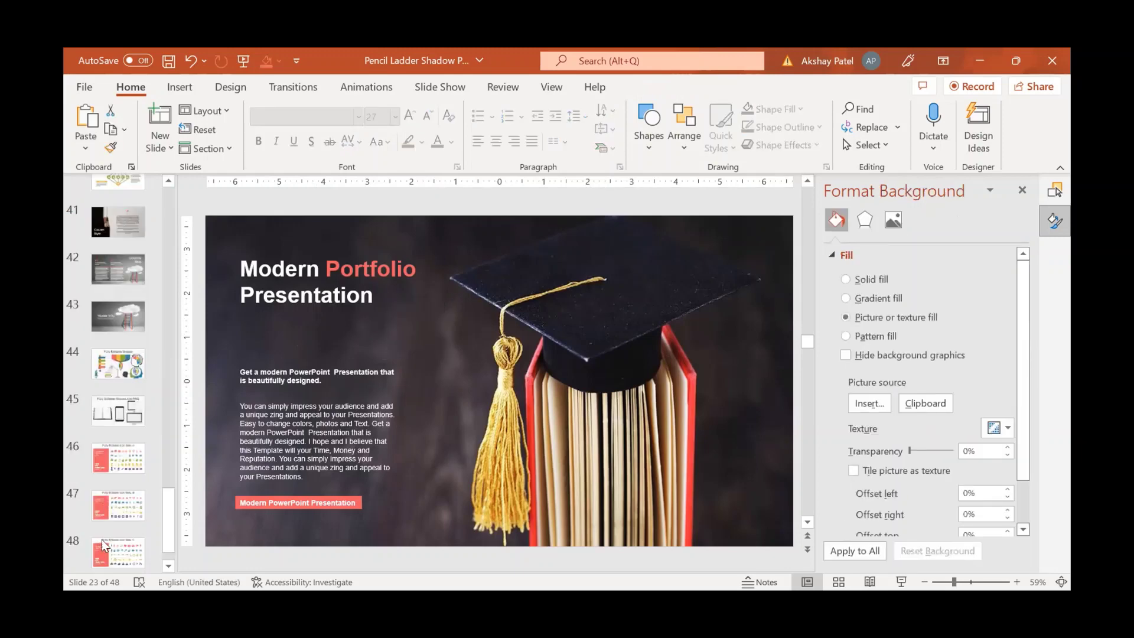
{"action": "left_click", "coordinate": [101, 539]}
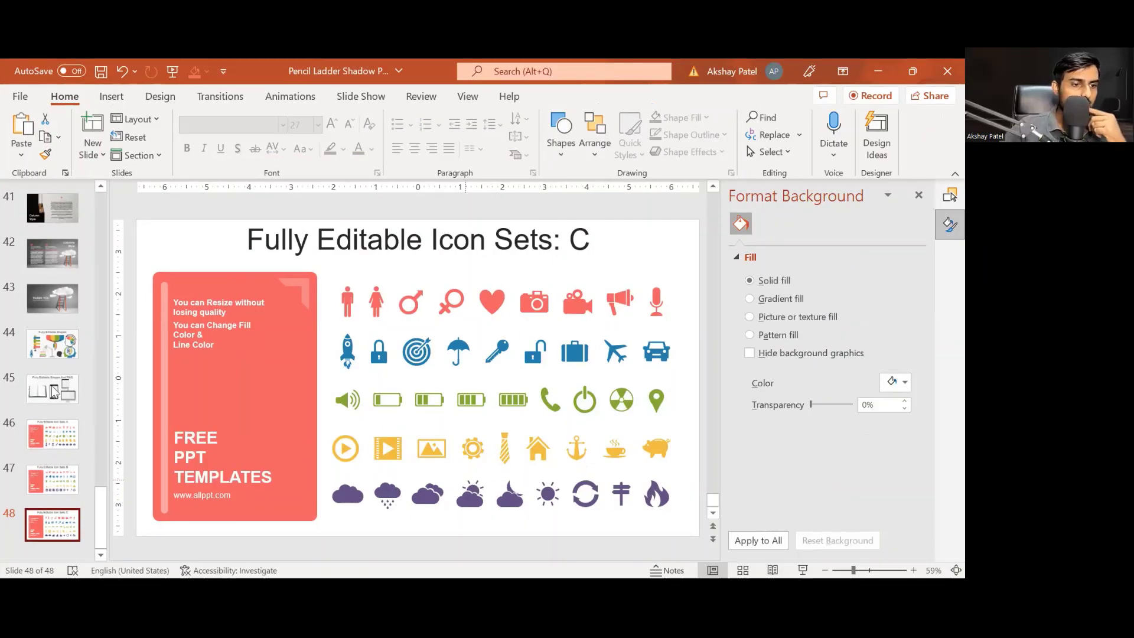
{"action": "left_click", "coordinate": [36, 348]}
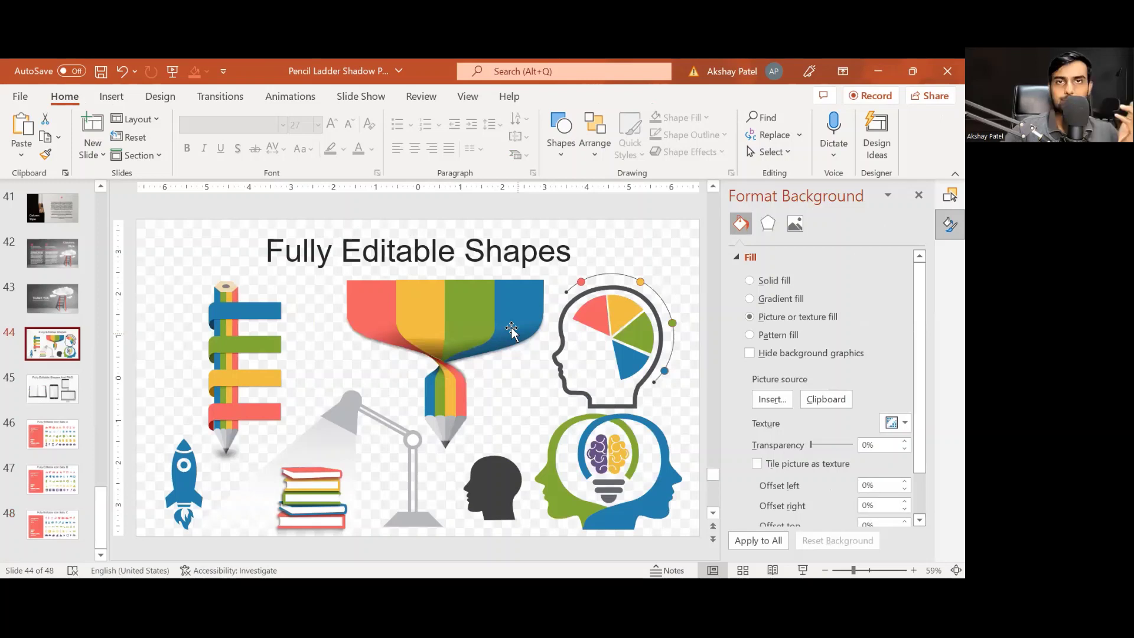
{"action": "left_click", "coordinate": [511, 328]}
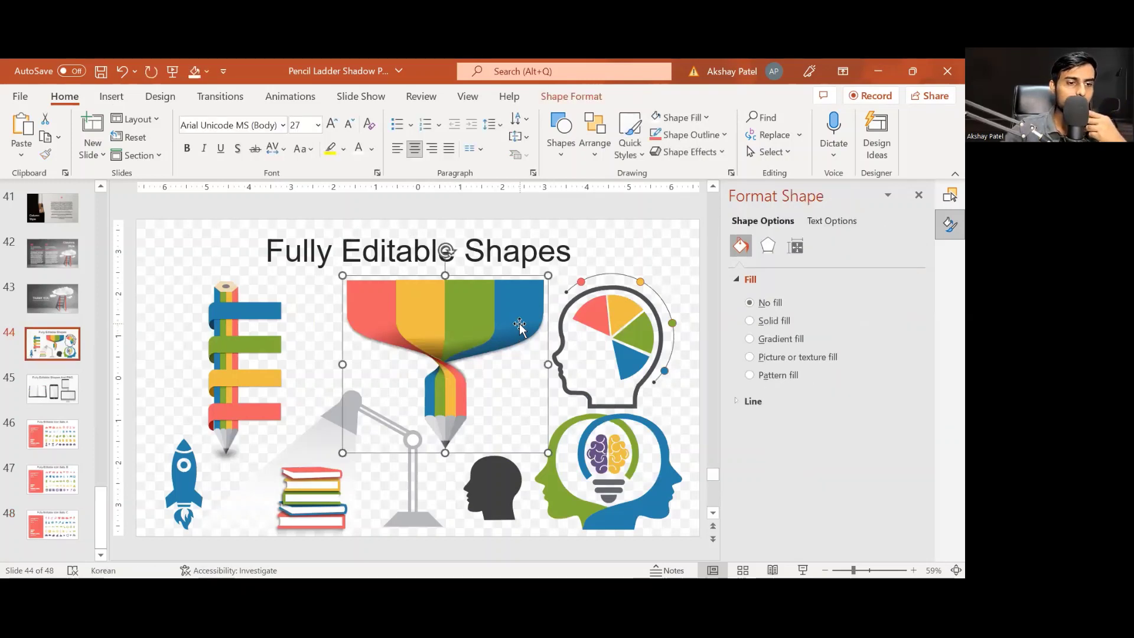
{"action": "left_click", "coordinate": [213, 361]}
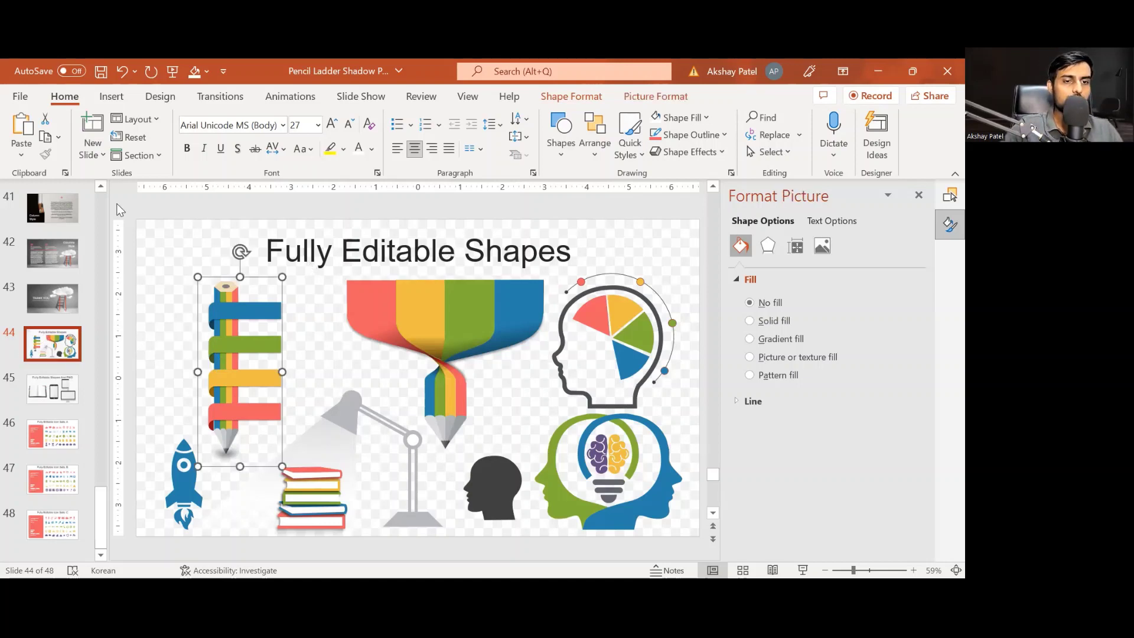
Place and enlarge the pencil infographic at the top-left of the cloud-ladder slide
{"action": "left_click", "coordinate": [91, 154]}
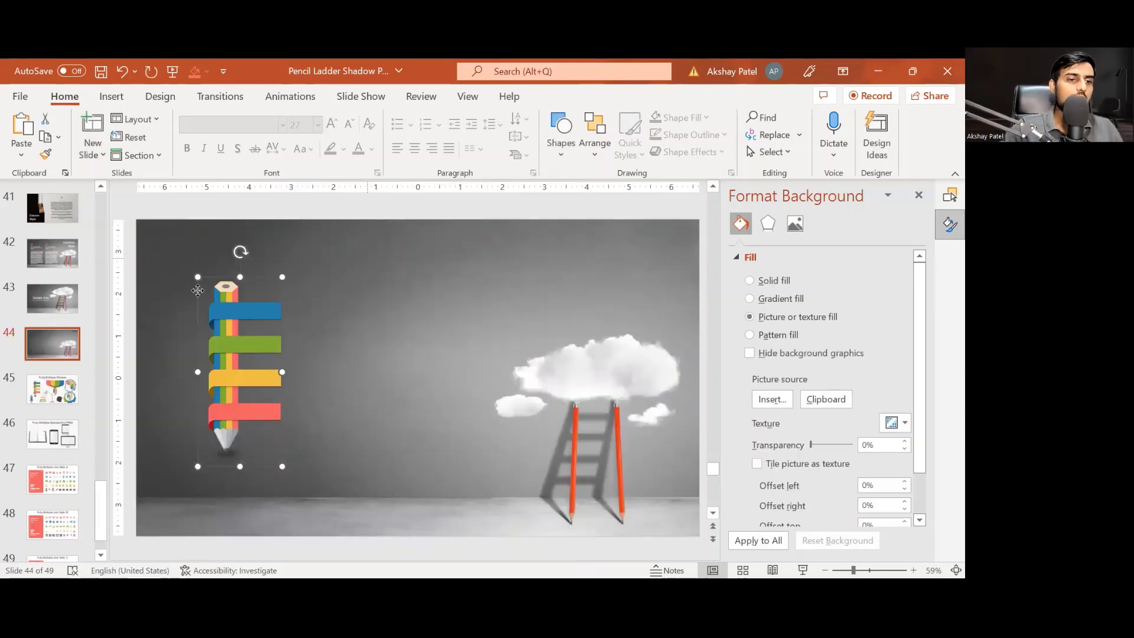
{"action": "left_click_drag", "start_coordinate": [198, 290], "coordinate": [155, 246]}
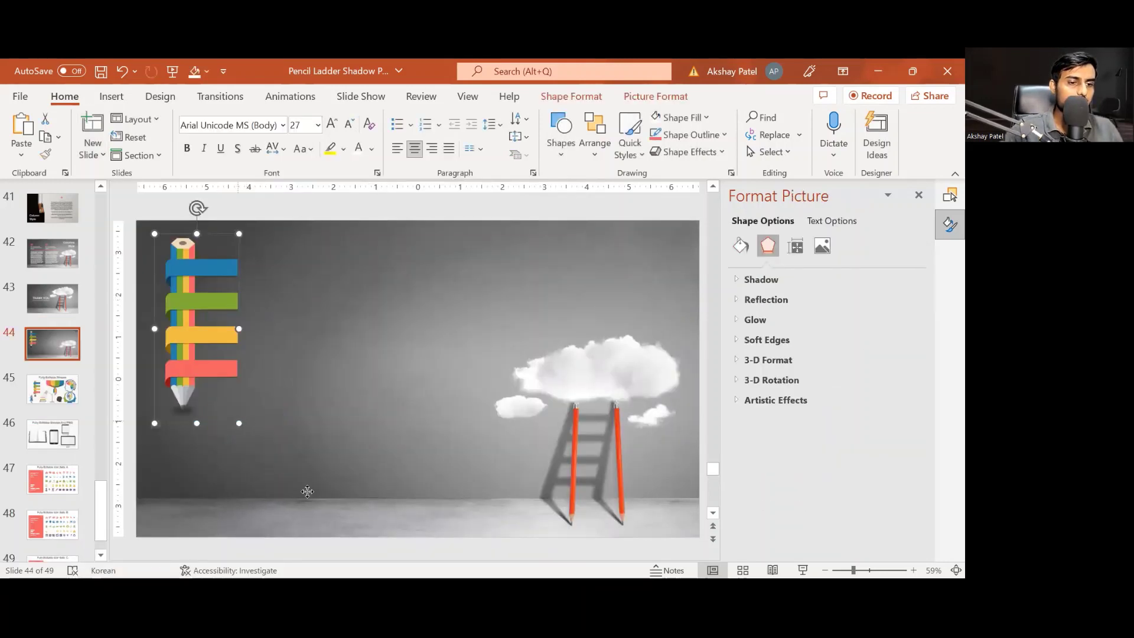
{"action": "mouse_move", "coordinate": [241, 381]}
{"action": "left_mouse_down"}
{"action": "mouse_move", "coordinate": [255, 430]}
{"action": "mouse_move", "coordinate": [374, 525]}
{"action": "left_mouse_up"}
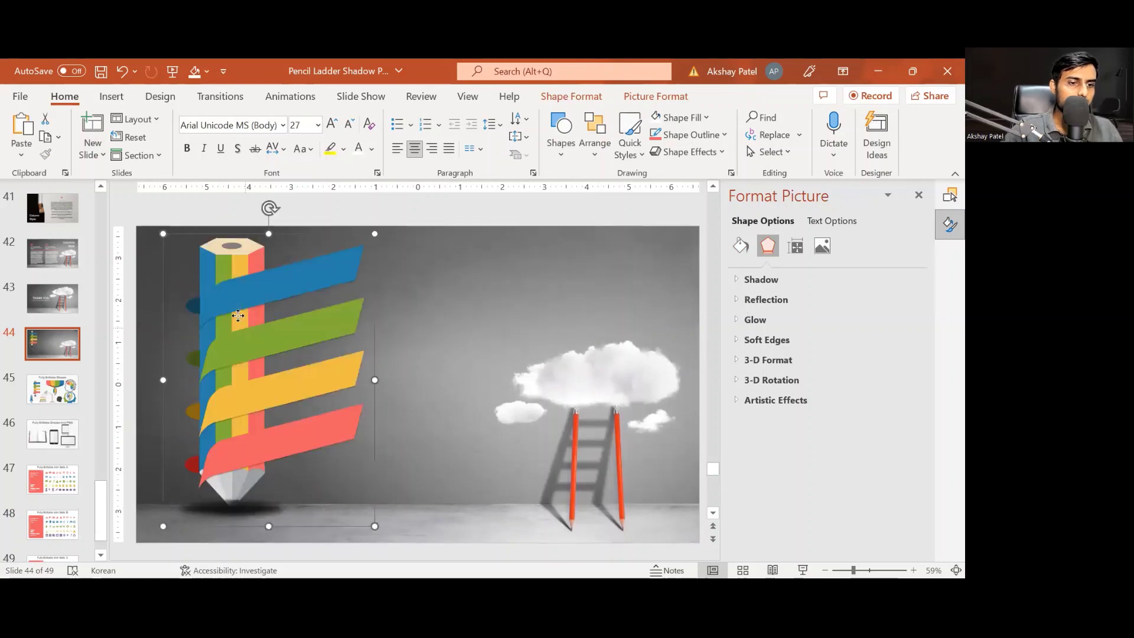
{"action": "mouse_move", "coordinate": [238, 315]}
{"action": "left_mouse_down"}
{"action": "mouse_move", "coordinate": [230, 332]}
{"action": "mouse_move", "coordinate": [216, 303]}
{"action": "left_mouse_up"}
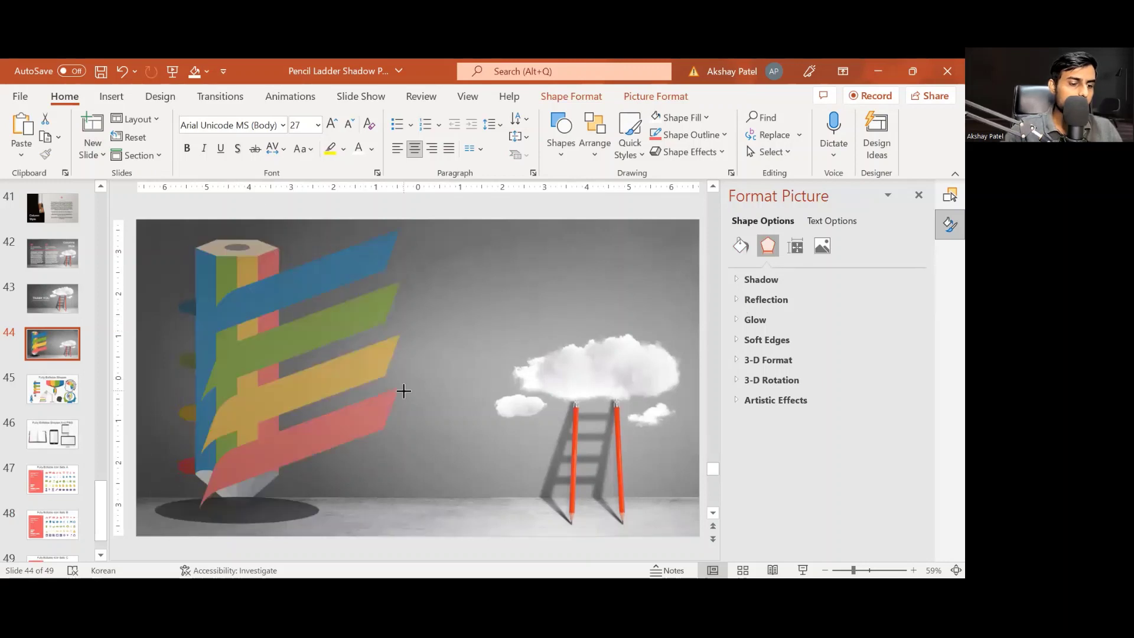
{"action": "left_click_drag", "start_coordinate": [430, 406], "coordinate": [430, 406]}
{"action": "key", "text": "ctrl+z"}
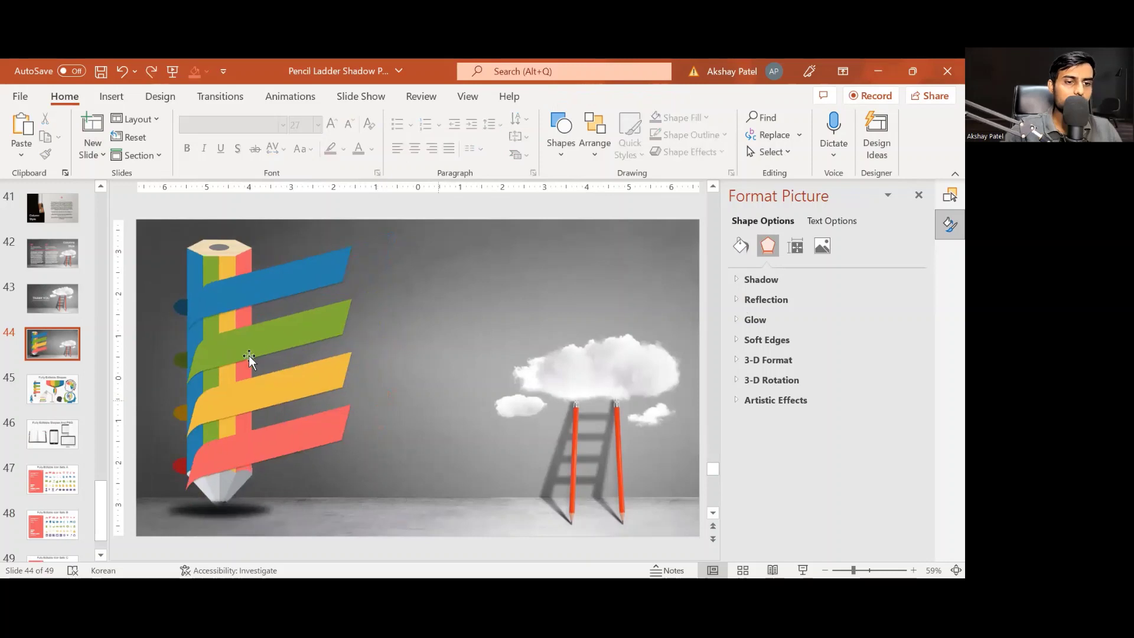
Select the pencil infographic and bring up its Group options
{"action": "left_click", "coordinate": [248, 355]}
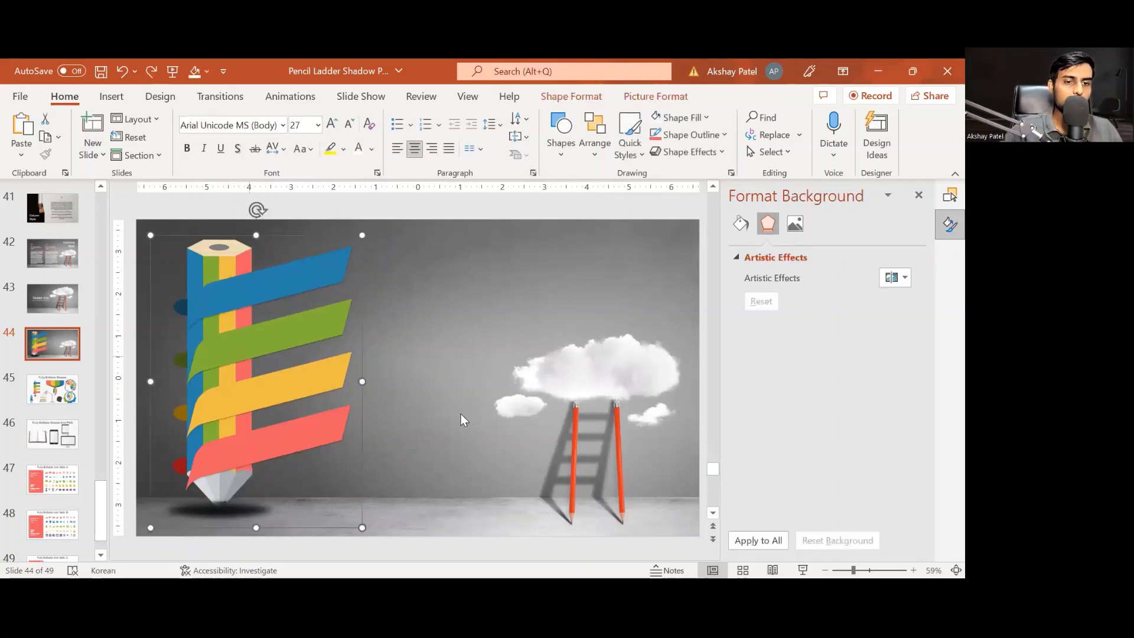
{"action": "key", "text": "shift+F10"}
{"action": "key", "text": "g"}
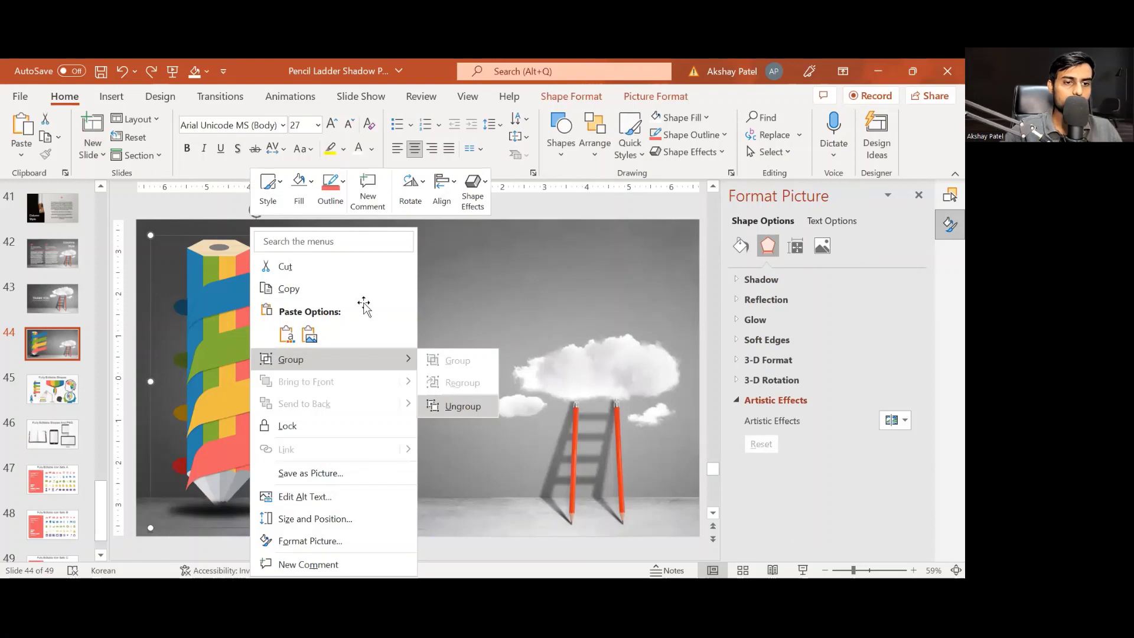
Ungroup the pencil, try deleting the coloured banners, then undo to restore them
{"action": "key", "text": "u"}
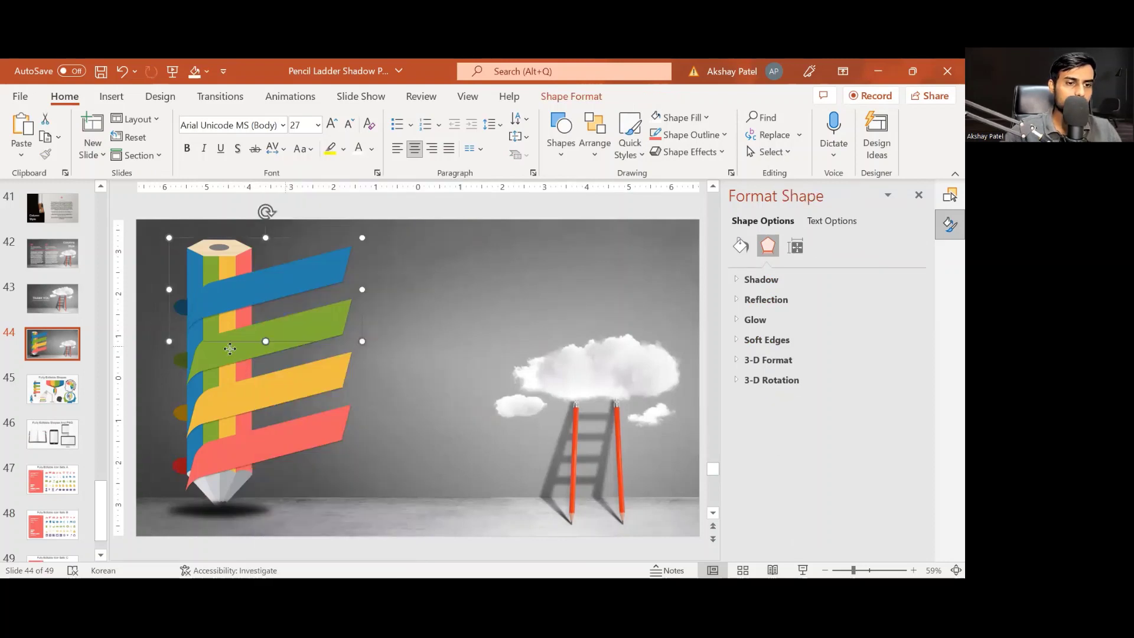
{"action": "left_click", "coordinate": [252, 401], "text": "shift"}
{"action": "left_click", "coordinate": [229, 457], "text": "shift"}
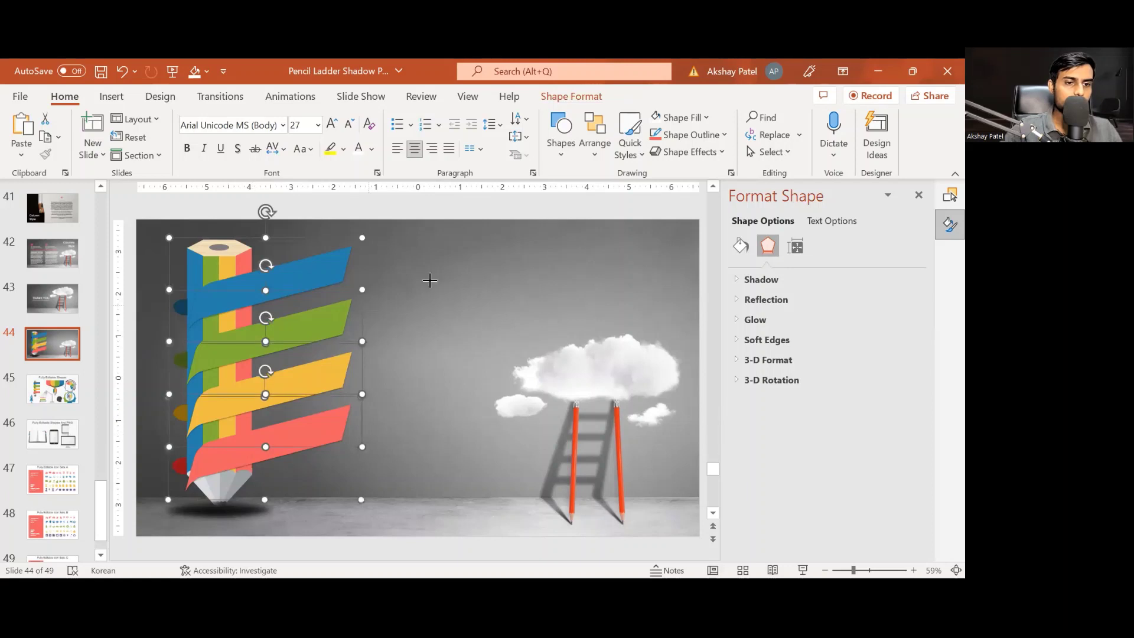
{"action": "key", "text": "Delete"}
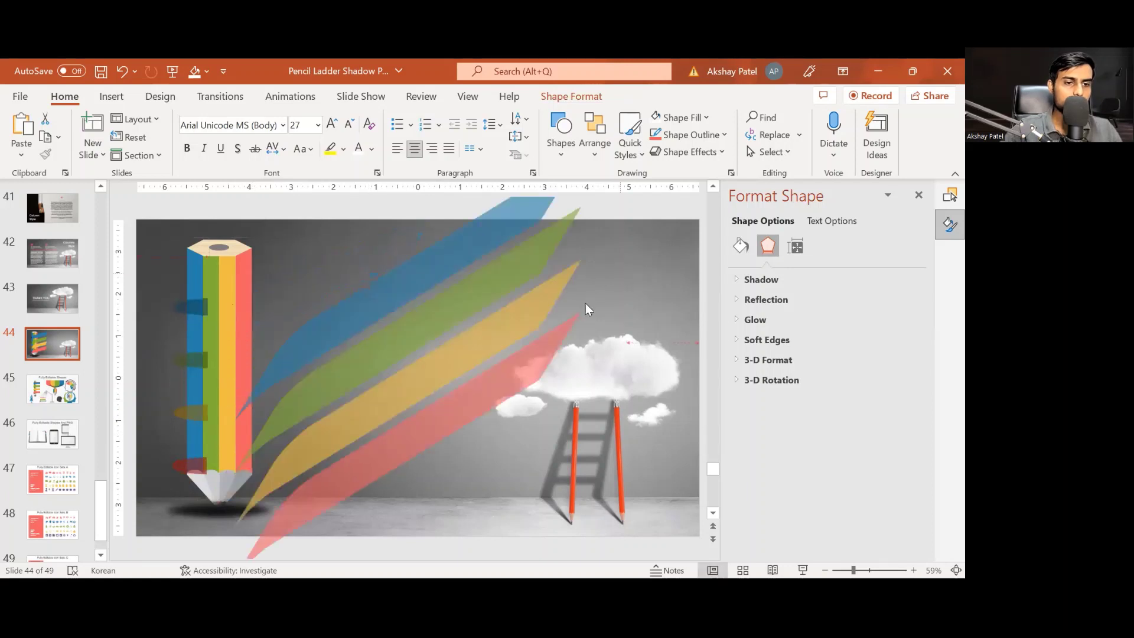
{"action": "key", "text": "ctrl+z"}
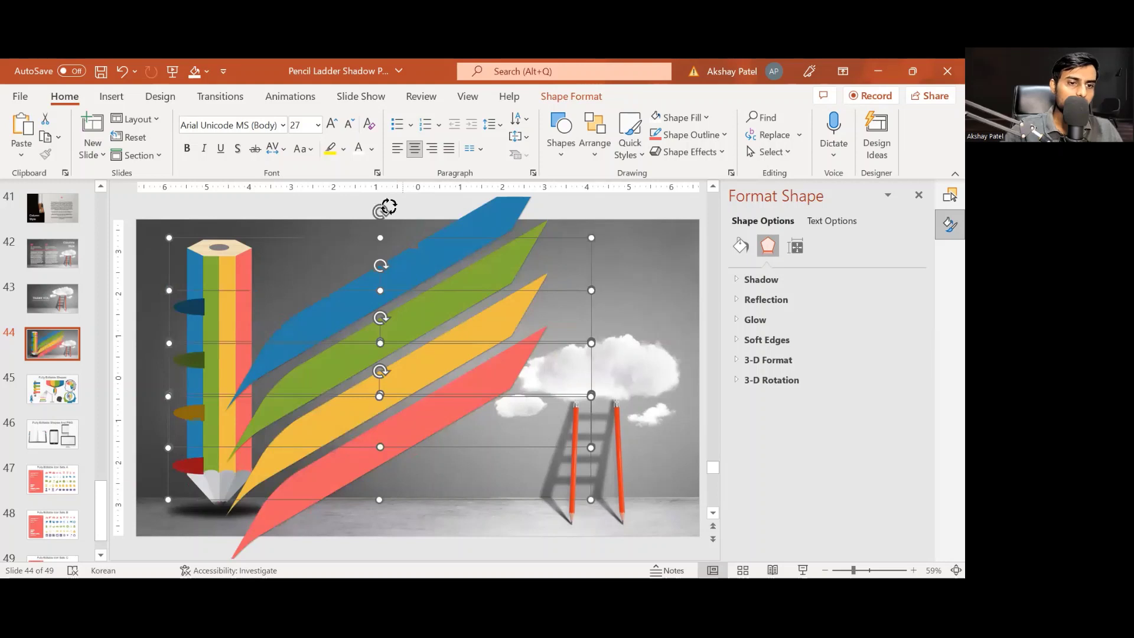
{"action": "key", "text": "Delete"}
{"action": "key", "text": "ctrl+z"}
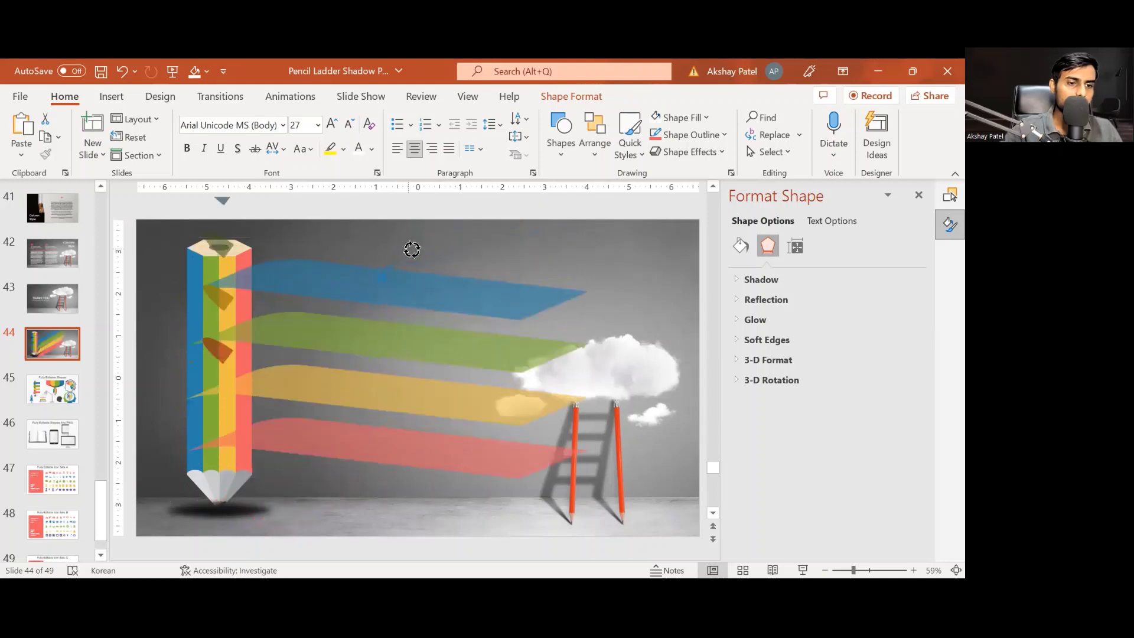
{"action": "key", "text": "ctrl+z"}
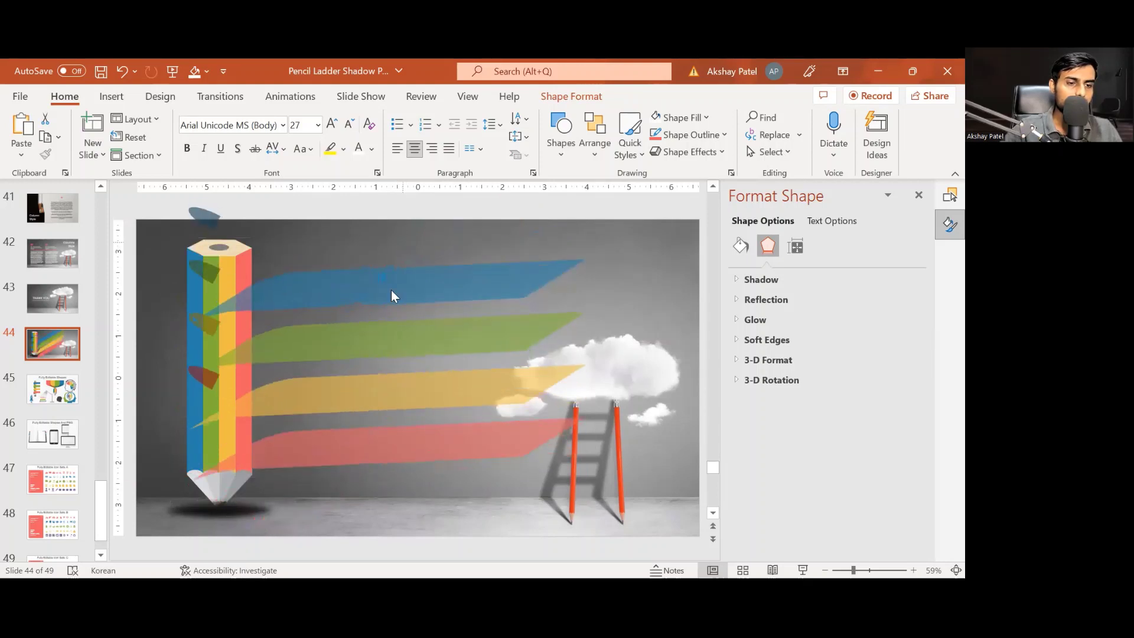
{"action": "key", "text": "ctrl+z"}
{"action": "key", "text": "ctrl+z"}
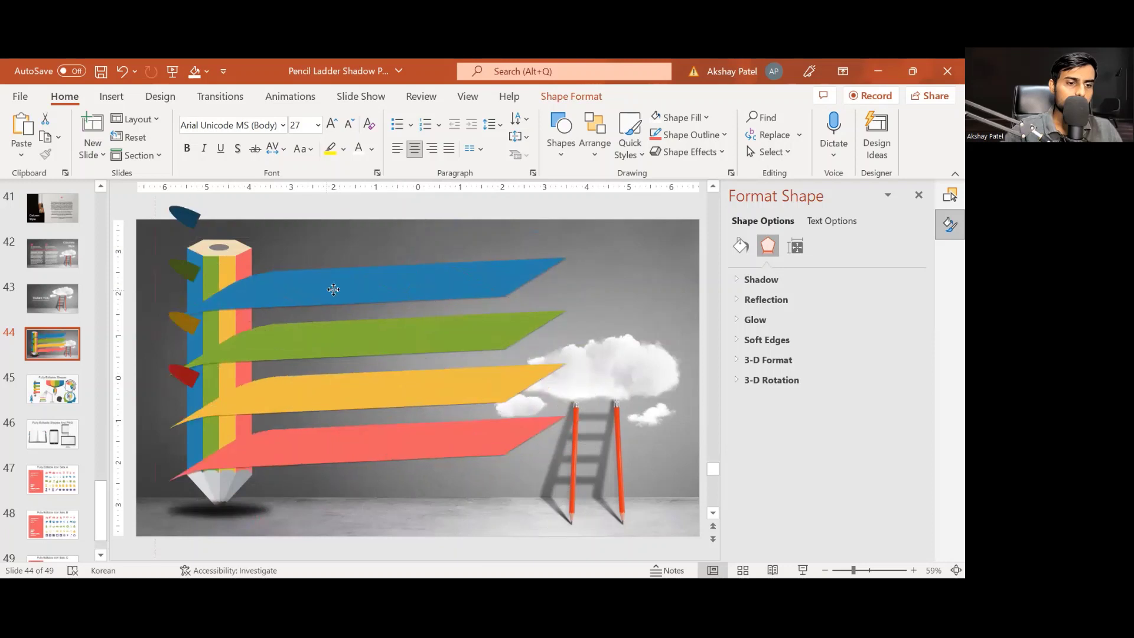
{"action": "key", "text": "ctrl+z"}
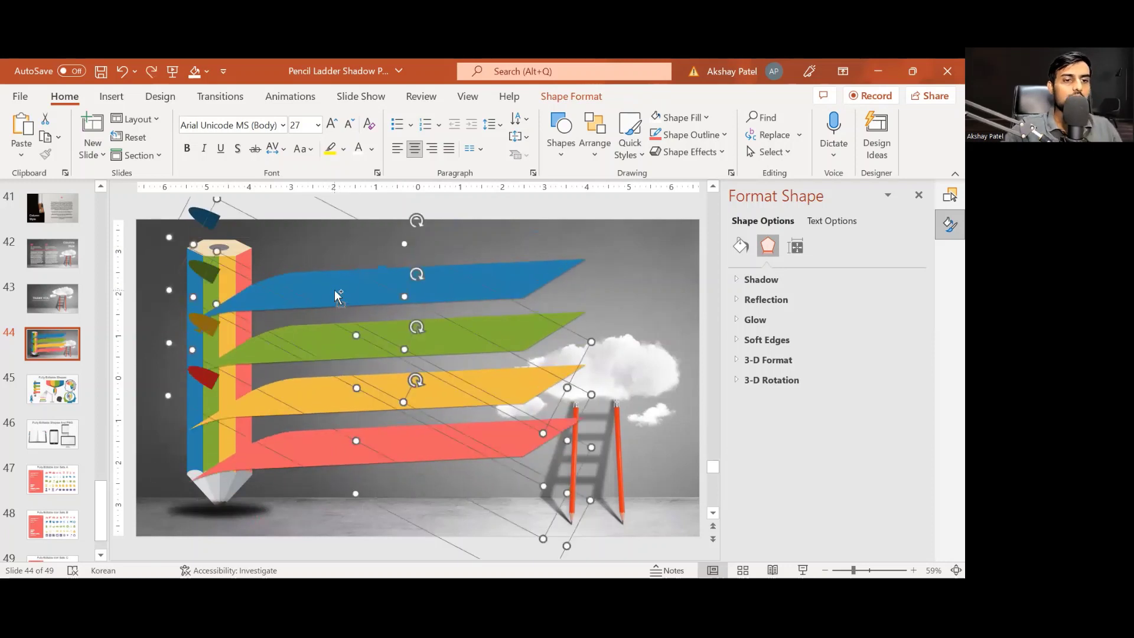
{"action": "key", "text": "ctrl+z"}
{"action": "key", "text": "ctrl+z"}
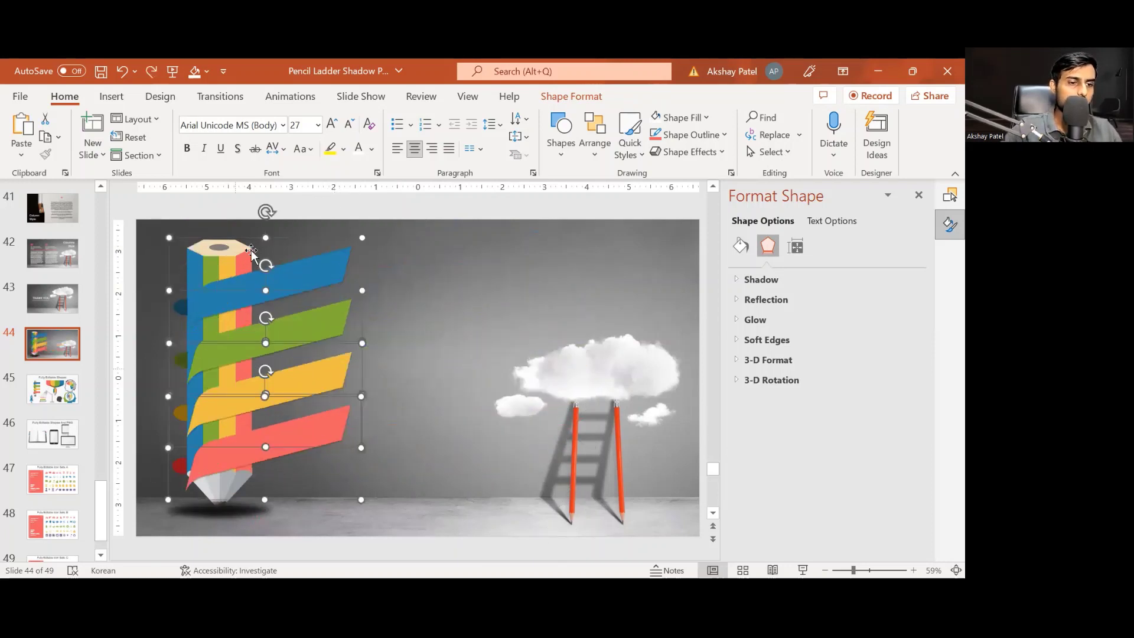
Select the blue banner inside the group and briefly enter its text editing
{"action": "key", "text": "Escape"}
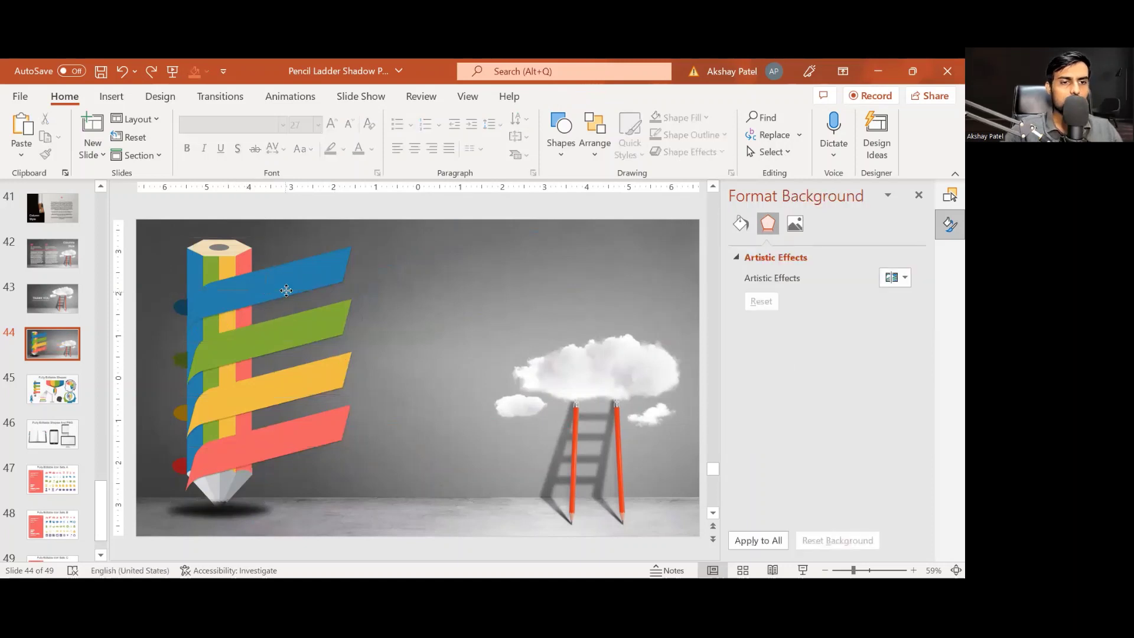
{"action": "left_click", "coordinate": [286, 293]}
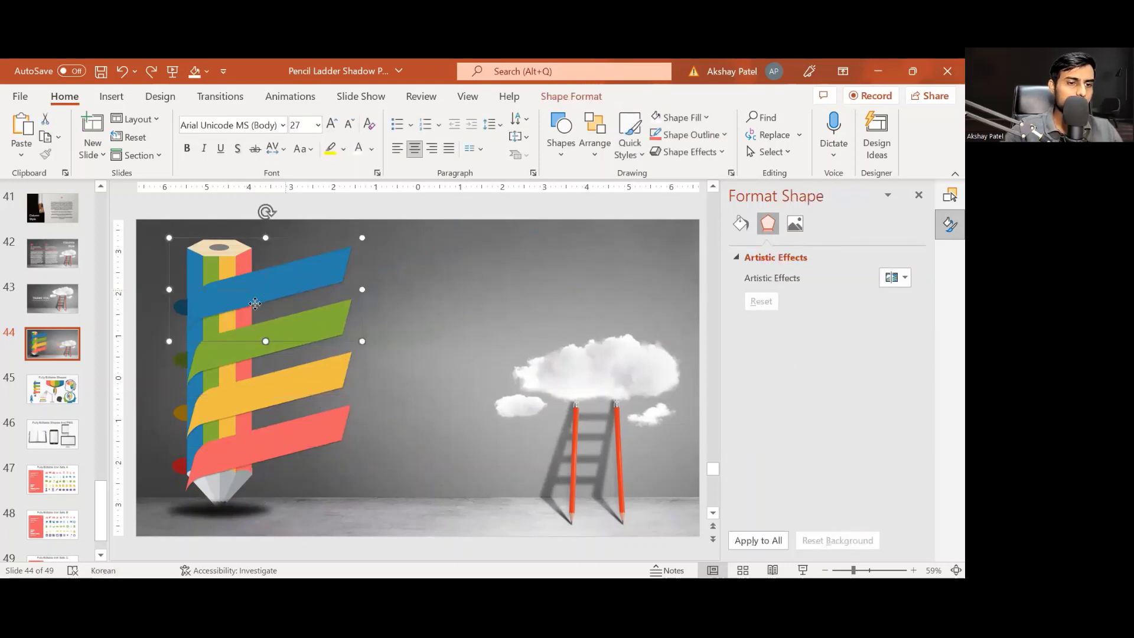
{"action": "left_click", "coordinate": [255, 307]}
{"action": "scroll", "coordinate": [255, 307], "scroll_direction": "up", "scroll_amount": 1}
{"action": "left_click", "coordinate": [265, 299]}
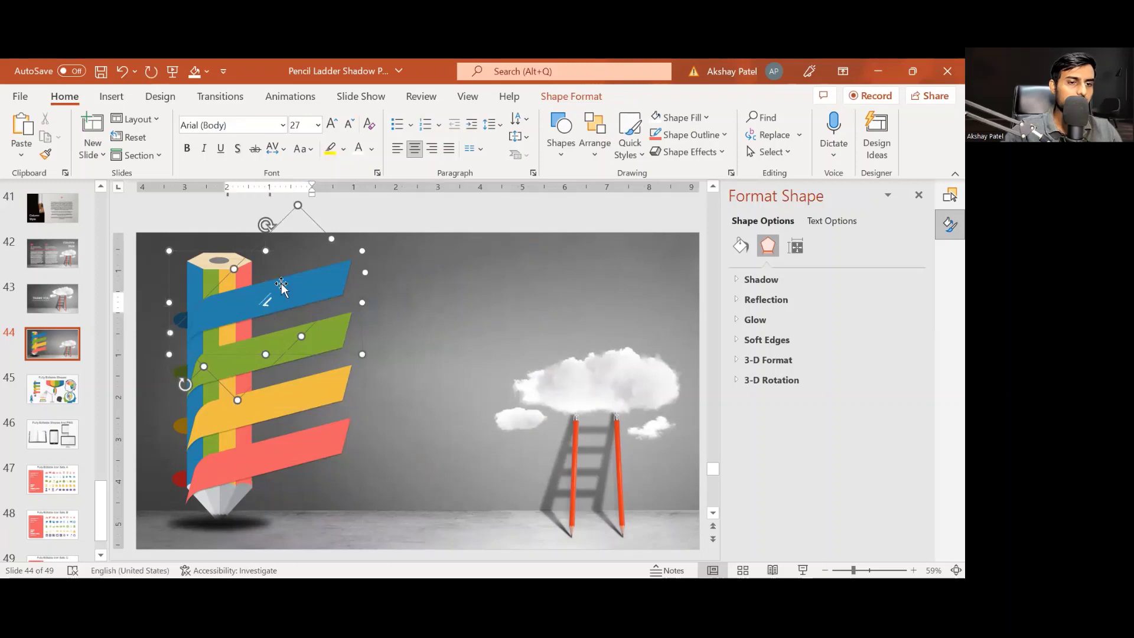
{"action": "left_click", "coordinate": [267, 225]}
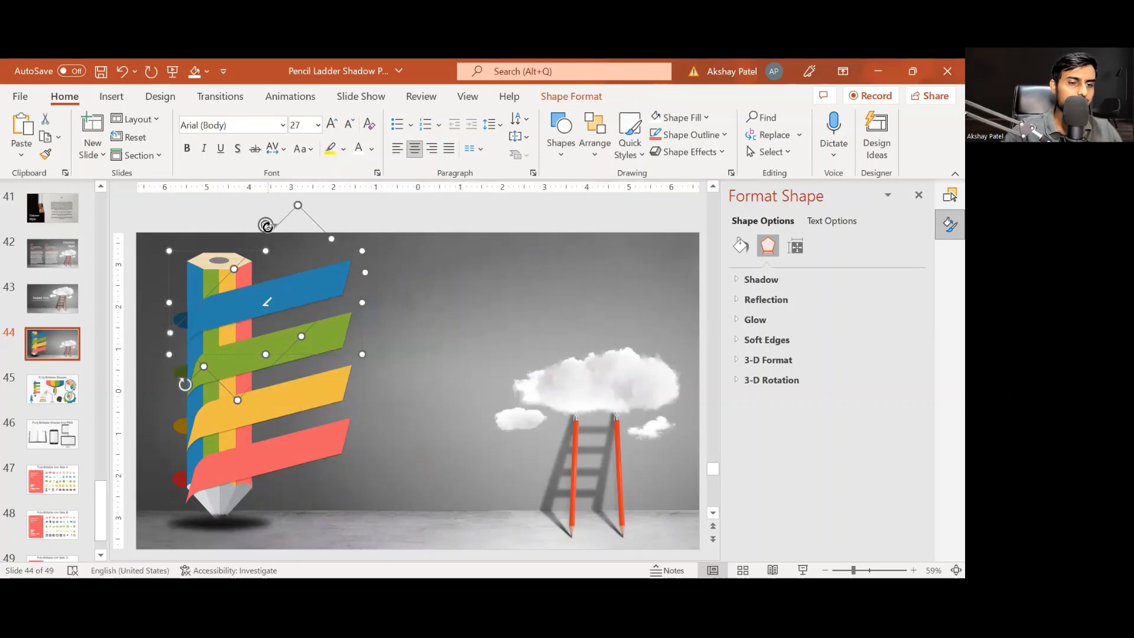
{"action": "left_click", "coordinate": [427, 370]}
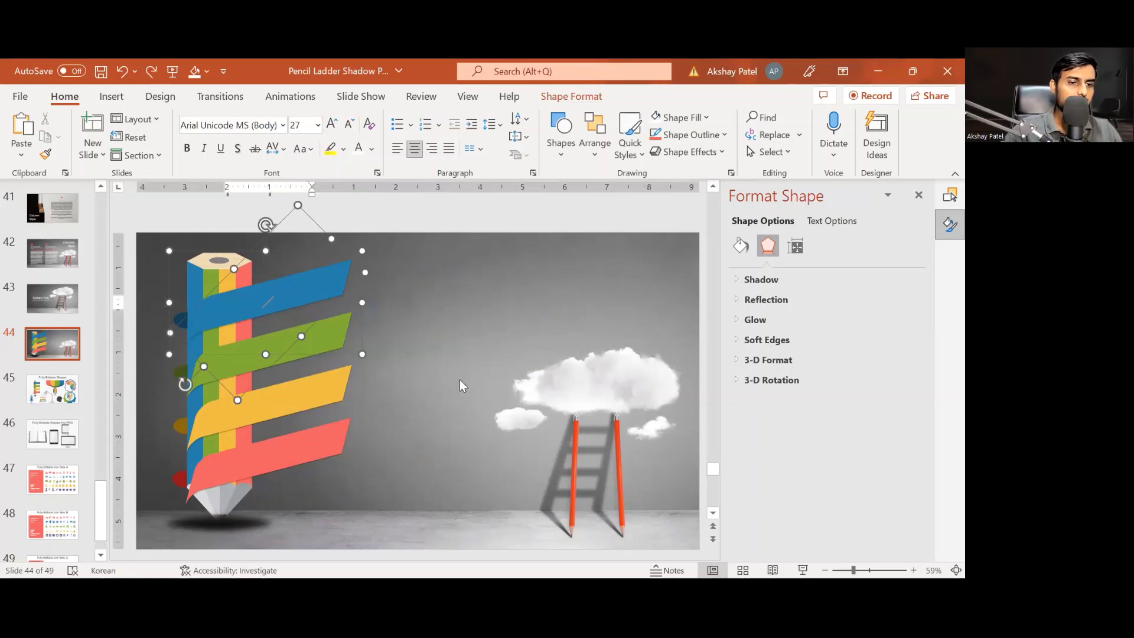
{"action": "scroll", "coordinate": [430, 321], "scroll_direction": "down", "scroll_amount": 1}
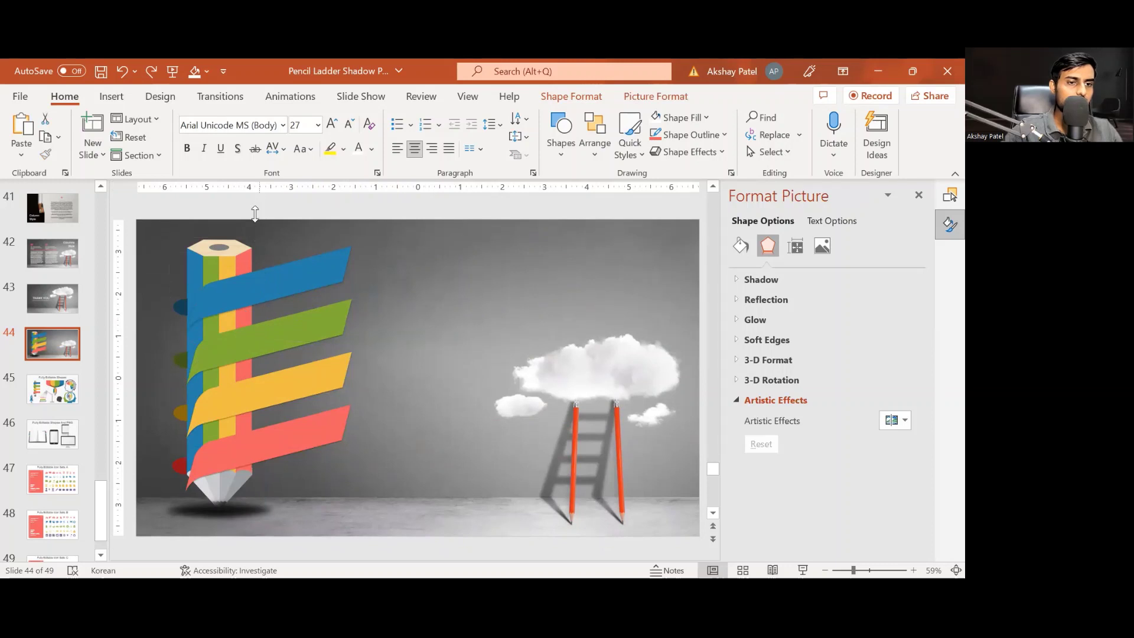
Try rotating the pencil group, then undo back to its original tip-down orientation
{"action": "left_click", "coordinate": [254, 233]}
{"action": "left_click_drag", "start_coordinate": [259, 209], "coordinate": [293, 447]}
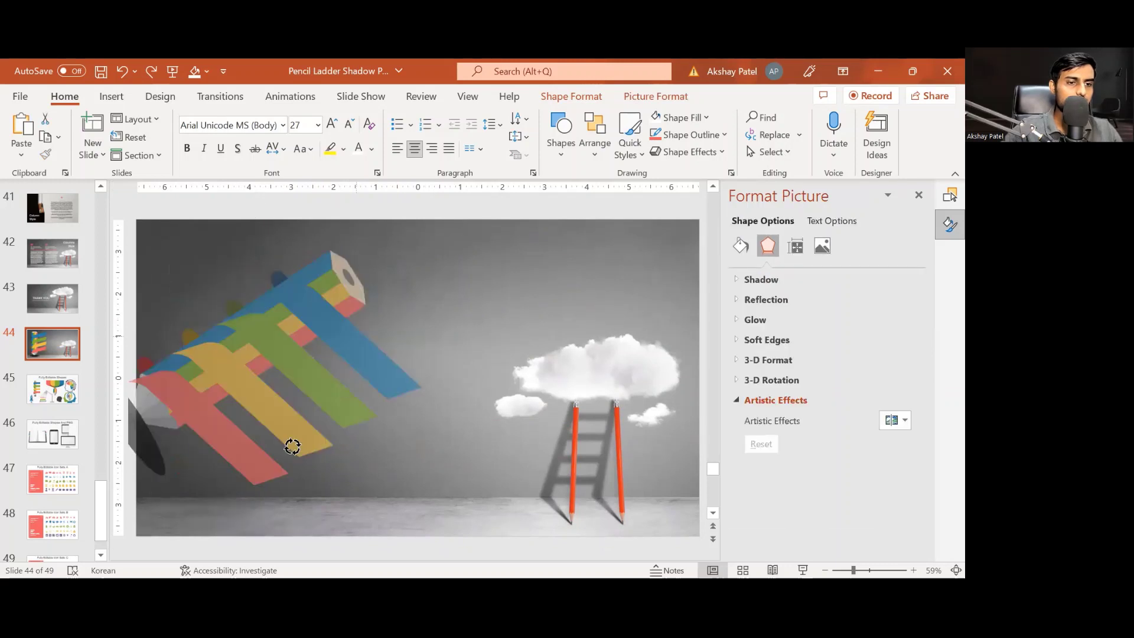
{"action": "key", "text": "ctrl+z"}
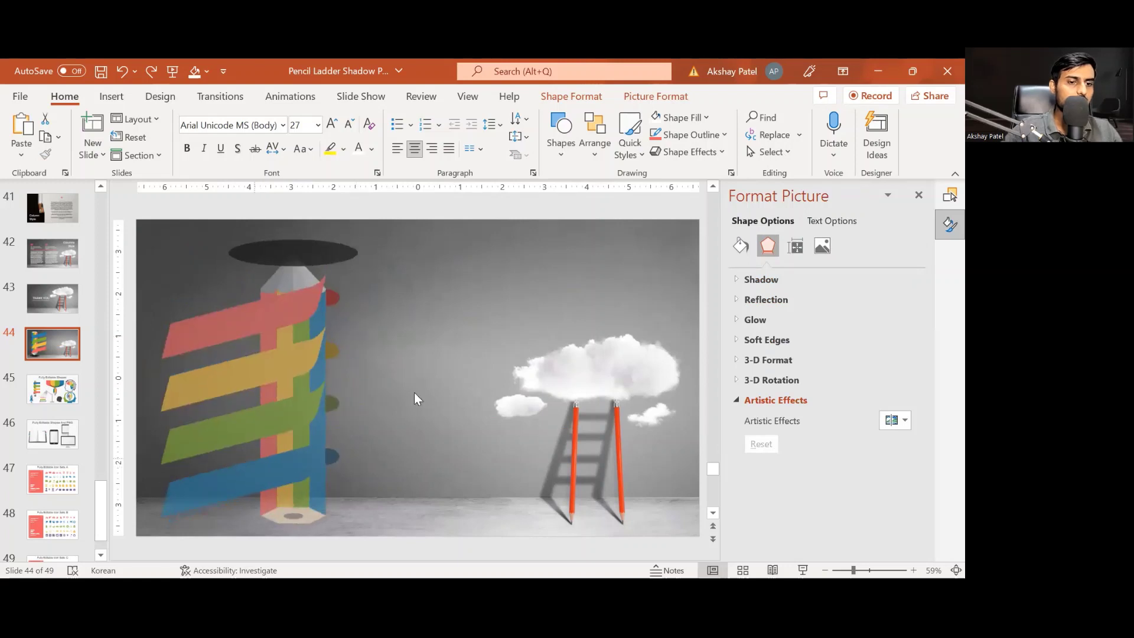
{"action": "left_click", "coordinate": [251, 334]}
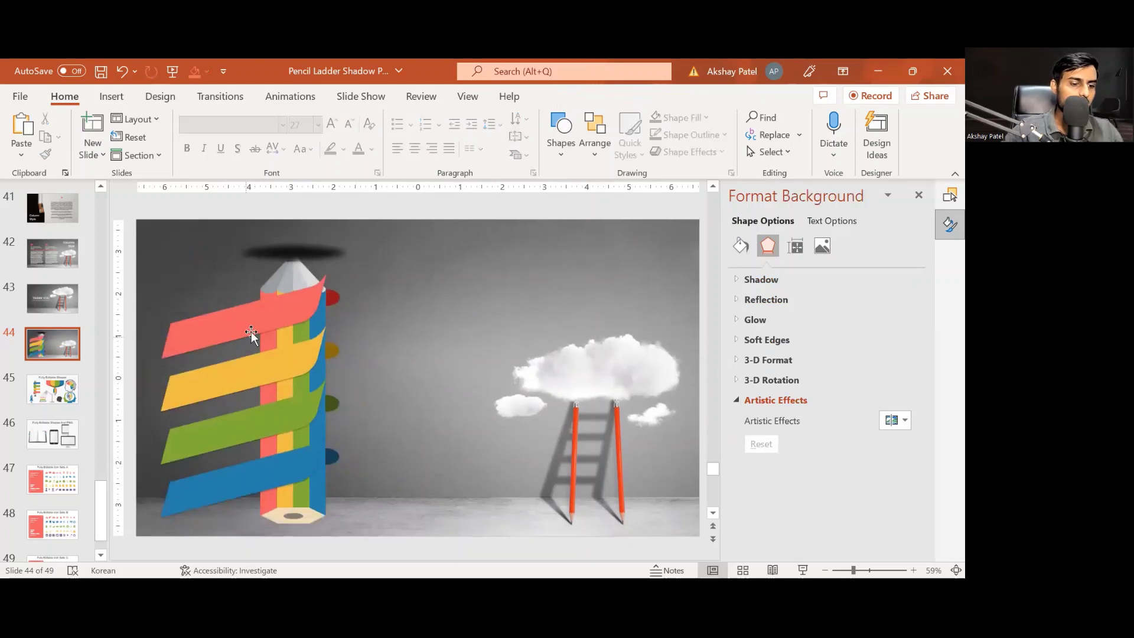
{"action": "left_click", "coordinate": [252, 312]}
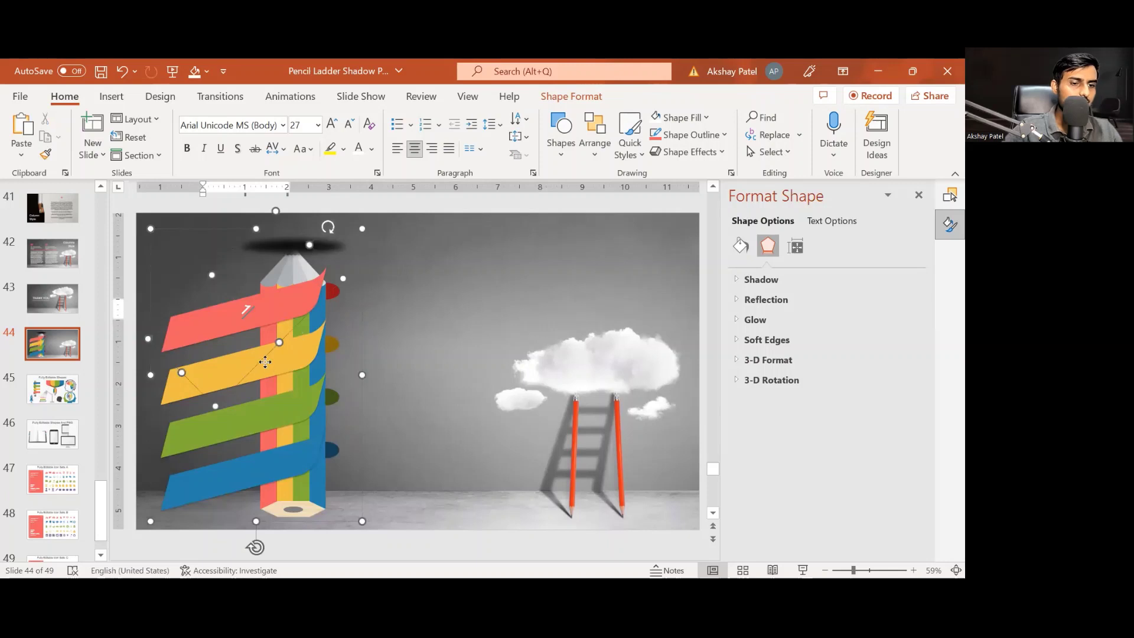
{"action": "key", "text": "ctrl+z"}
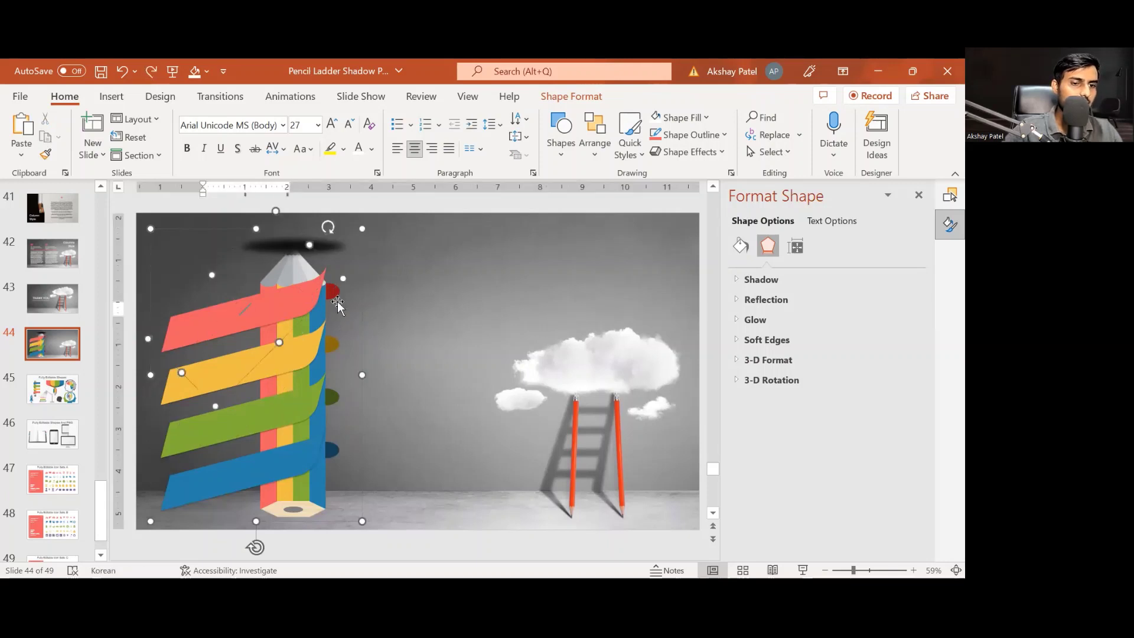
{"action": "key", "text": "ctrl+z"}
{"action": "key", "text": "ctrl+z"}
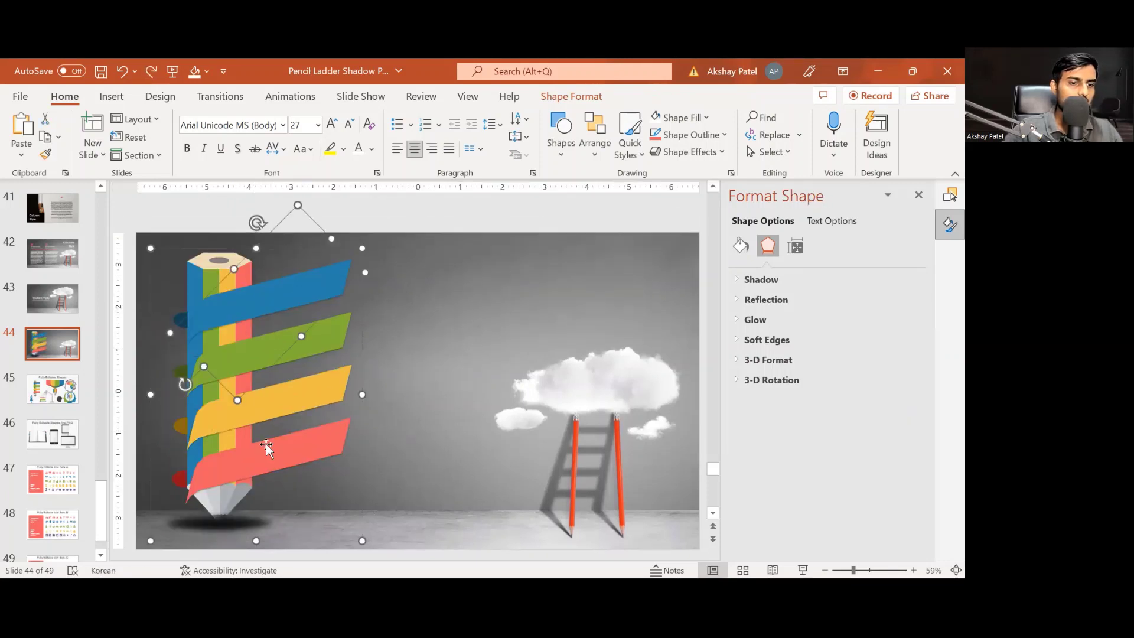
{"action": "key", "text": "ctrl+z"}
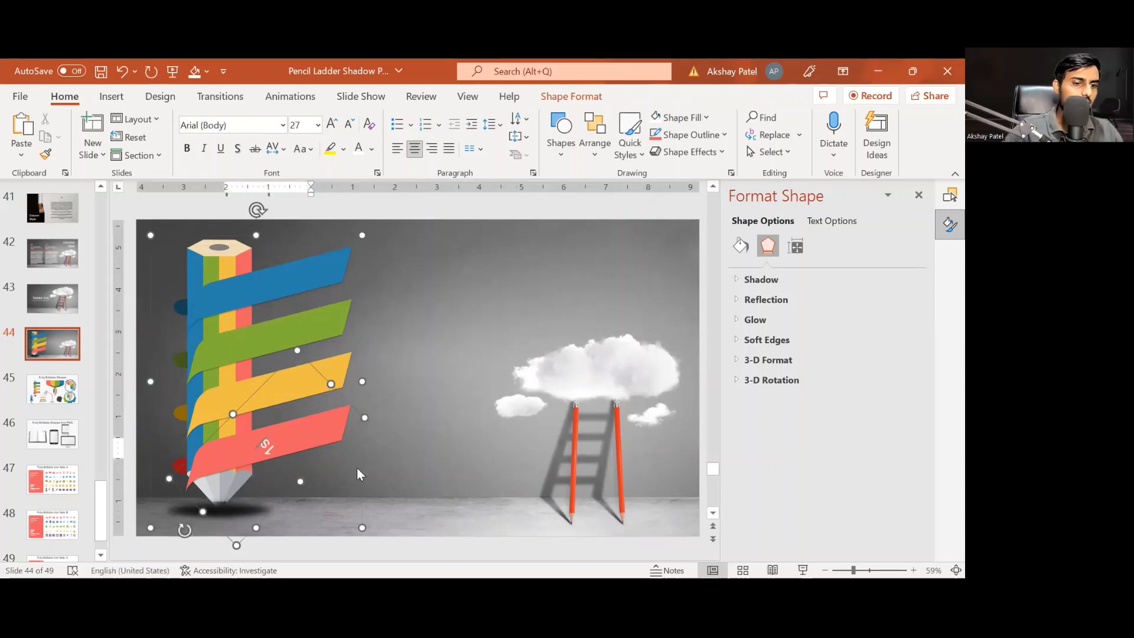
Type trial text 'lsosdsd' into the red banner's text box and check its fill and effect settings
{"action": "type", "text": "lsosdsd"}
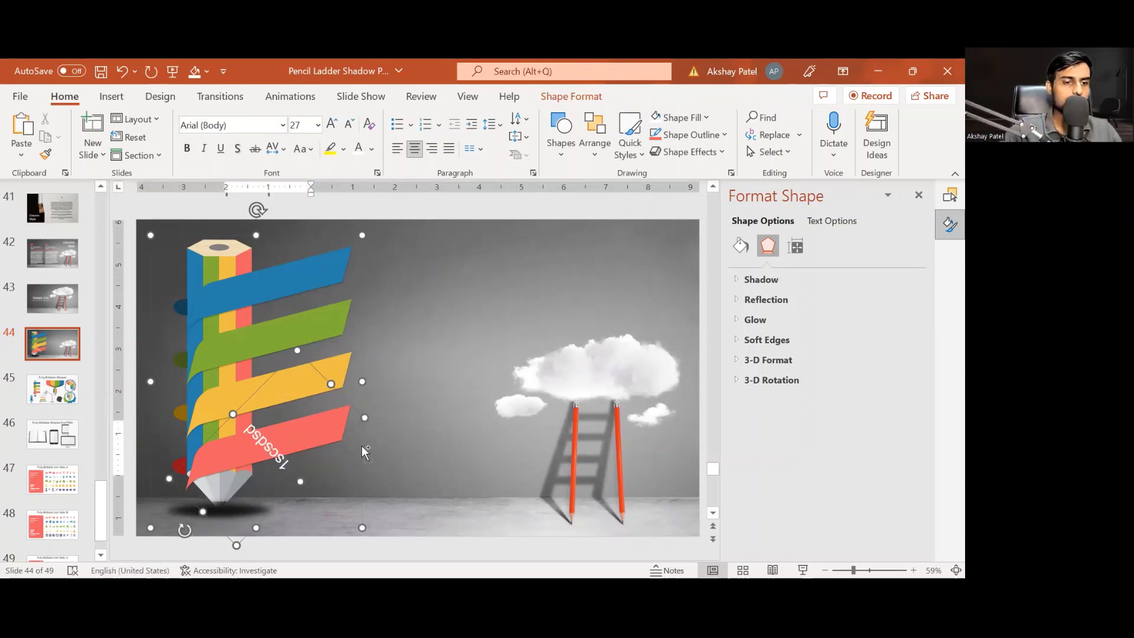
{"action": "key", "text": "Escape"}
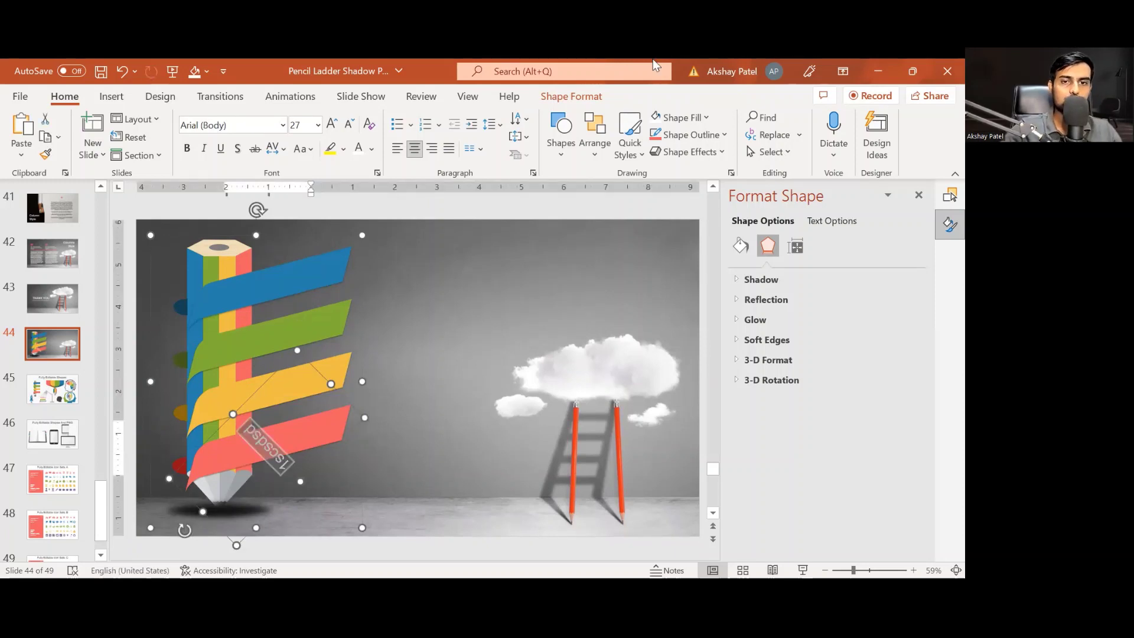
{"action": "left_click", "coordinate": [740, 247]}
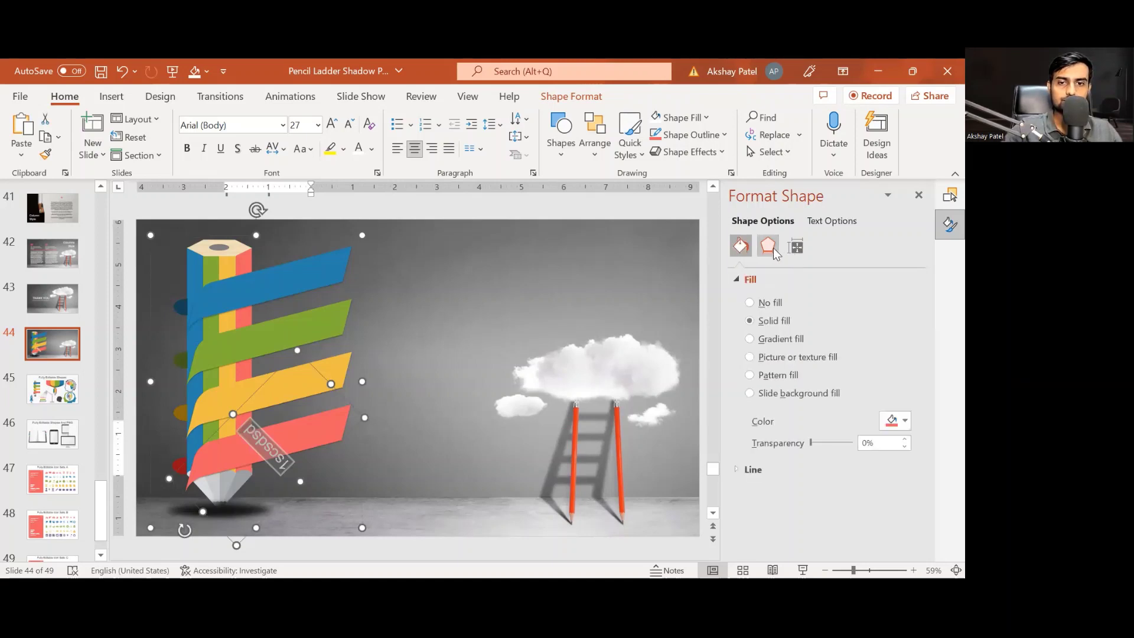
{"action": "left_click", "coordinate": [768, 247]}
{"action": "key", "text": "Escape"}
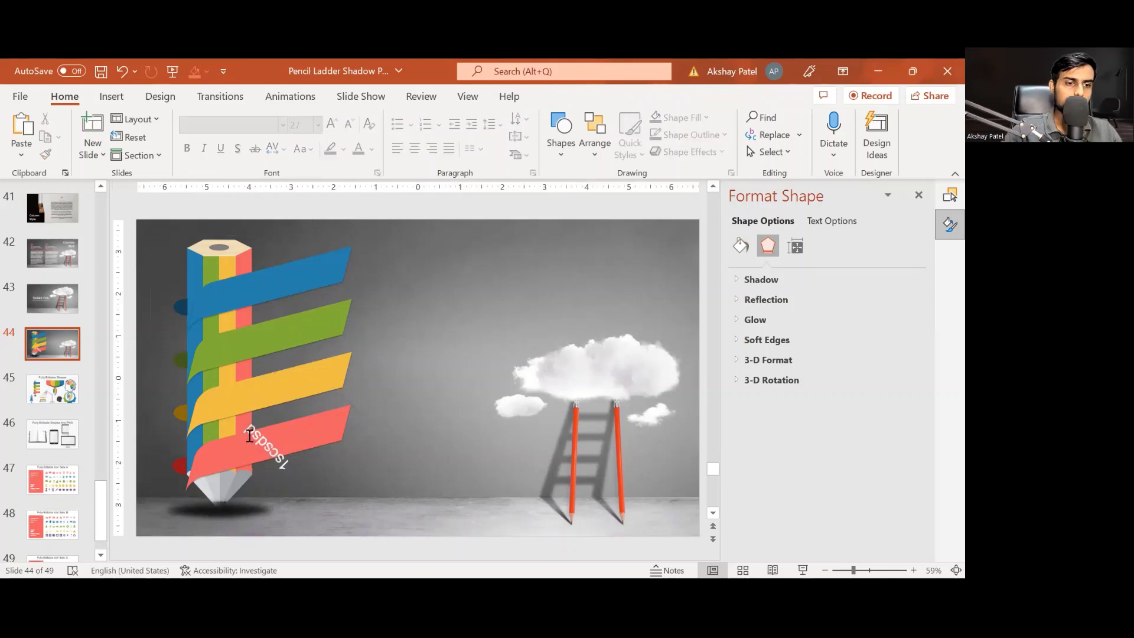
{"action": "left_click", "coordinate": [268, 376]}
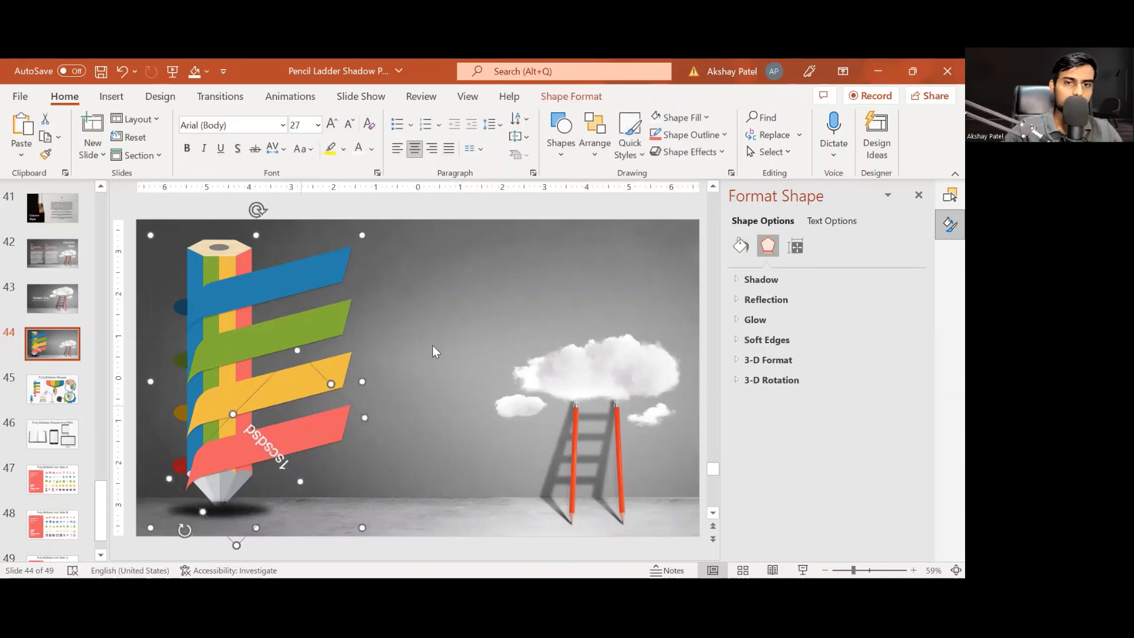
Browse the Shape Format Text Effects Transform options, then reopen the red banner's text
{"action": "left_click", "coordinate": [569, 98]}
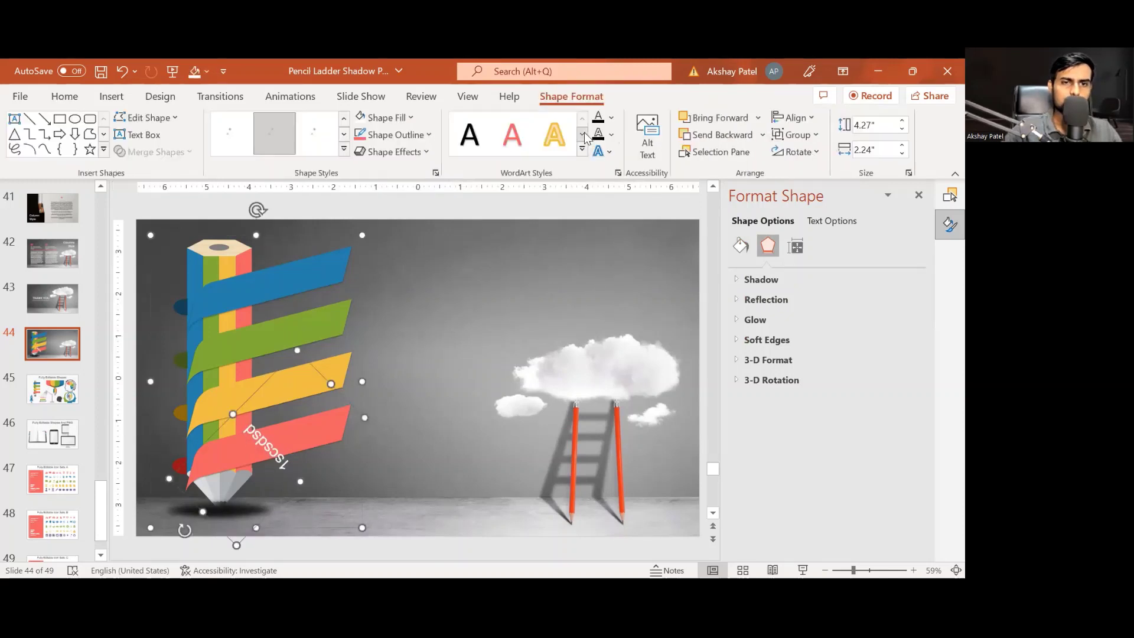
{"action": "left_click", "coordinate": [608, 151]}
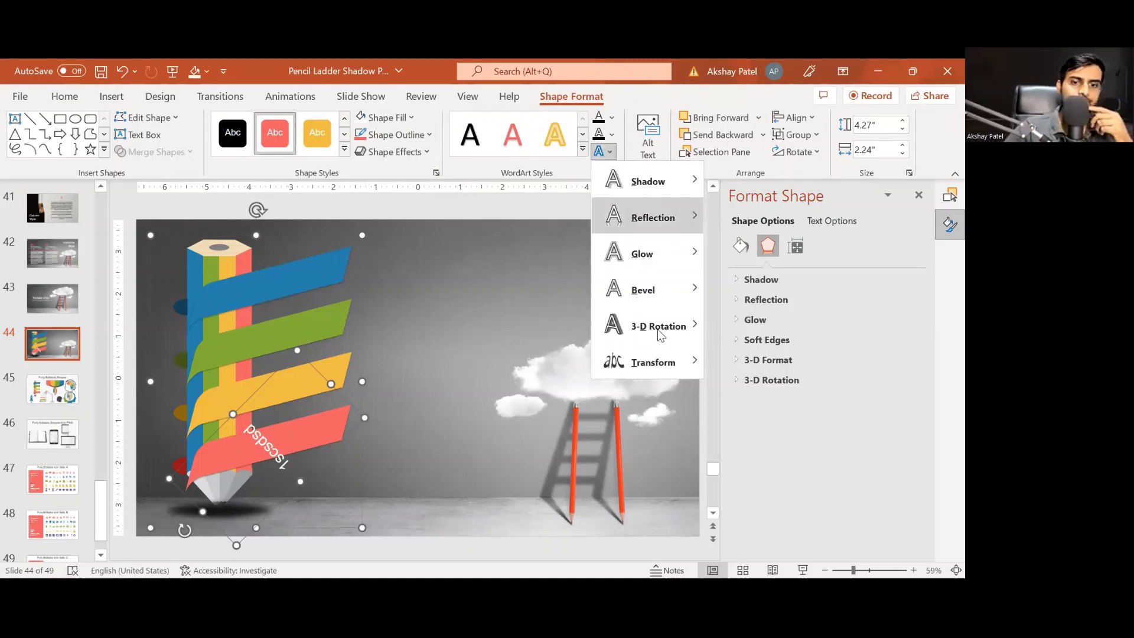
{"action": "left_click", "coordinate": [671, 370]}
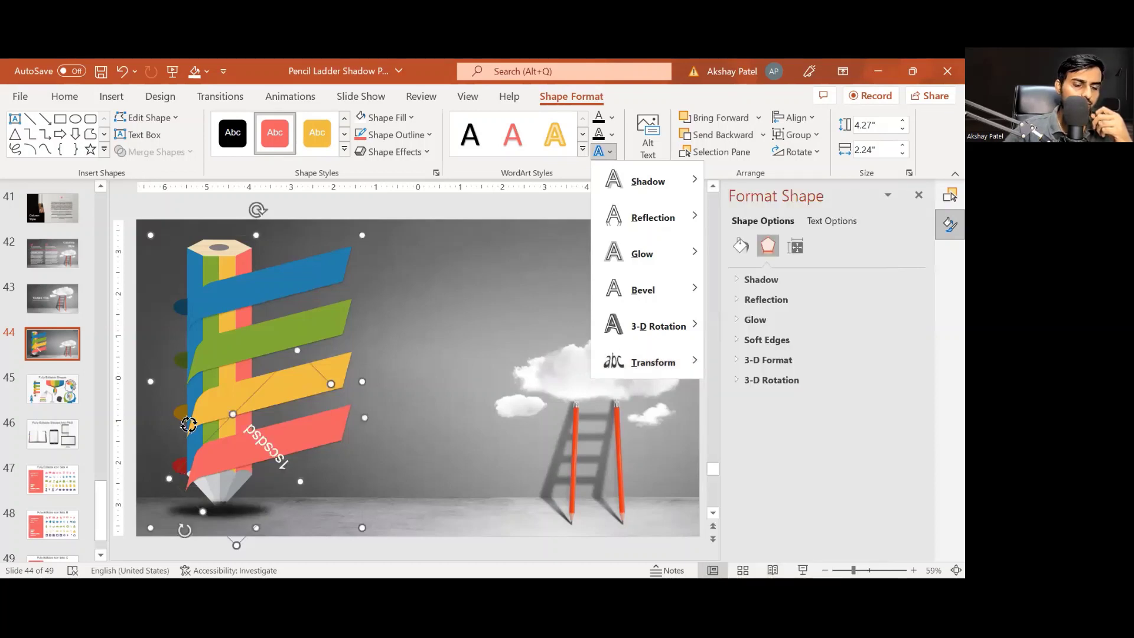
{"action": "left_click", "coordinate": [188, 424]}
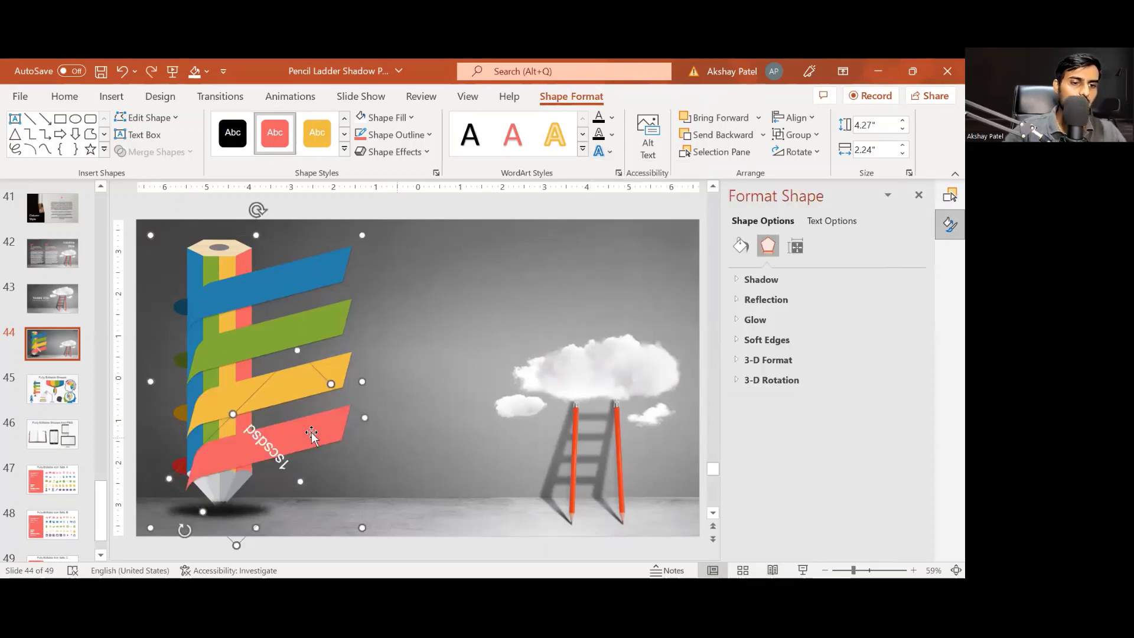
{"action": "left_click", "coordinate": [256, 450]}
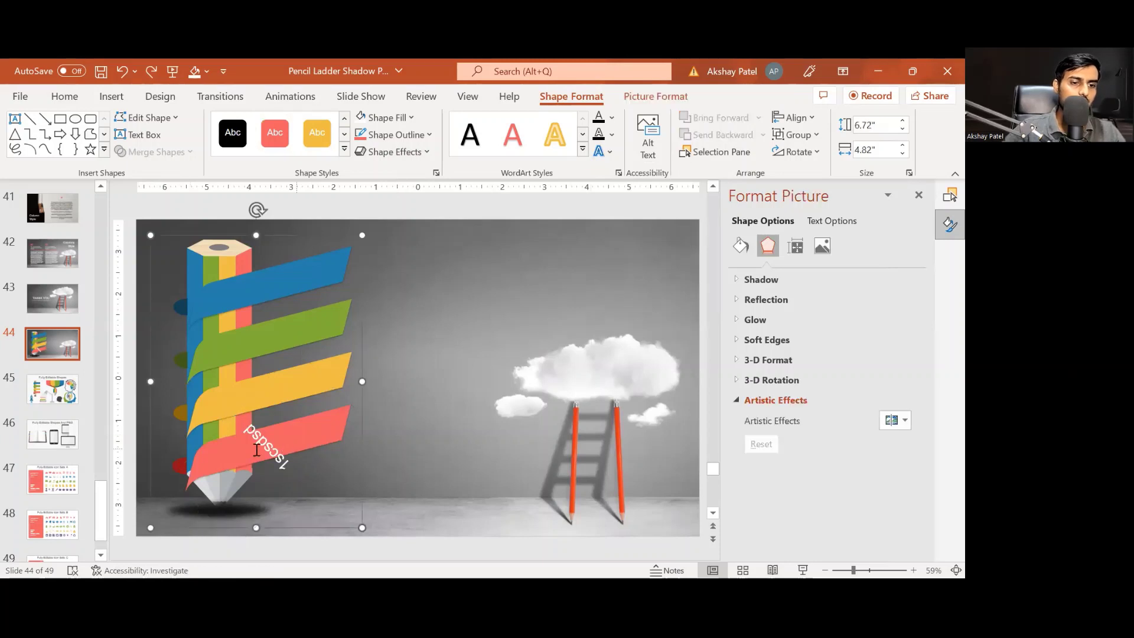
{"action": "left_click", "coordinate": [257, 449]}
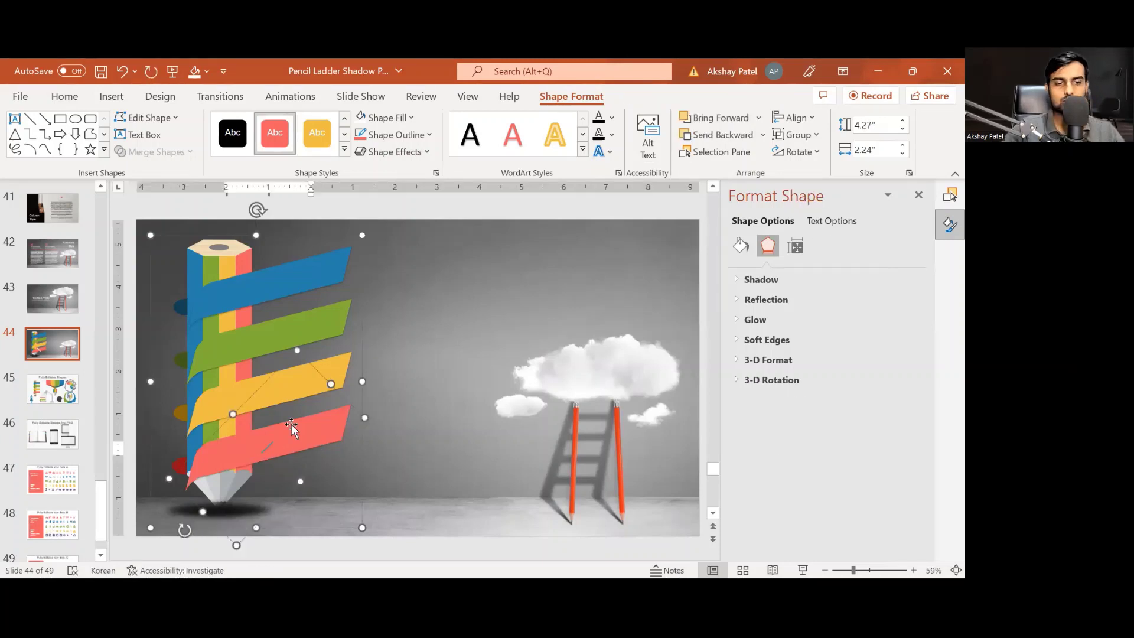
Create a 'TEZ' label, shrink and tilt it, and move it onto the red banner
{"action": "left_click", "coordinate": [405, 345]}
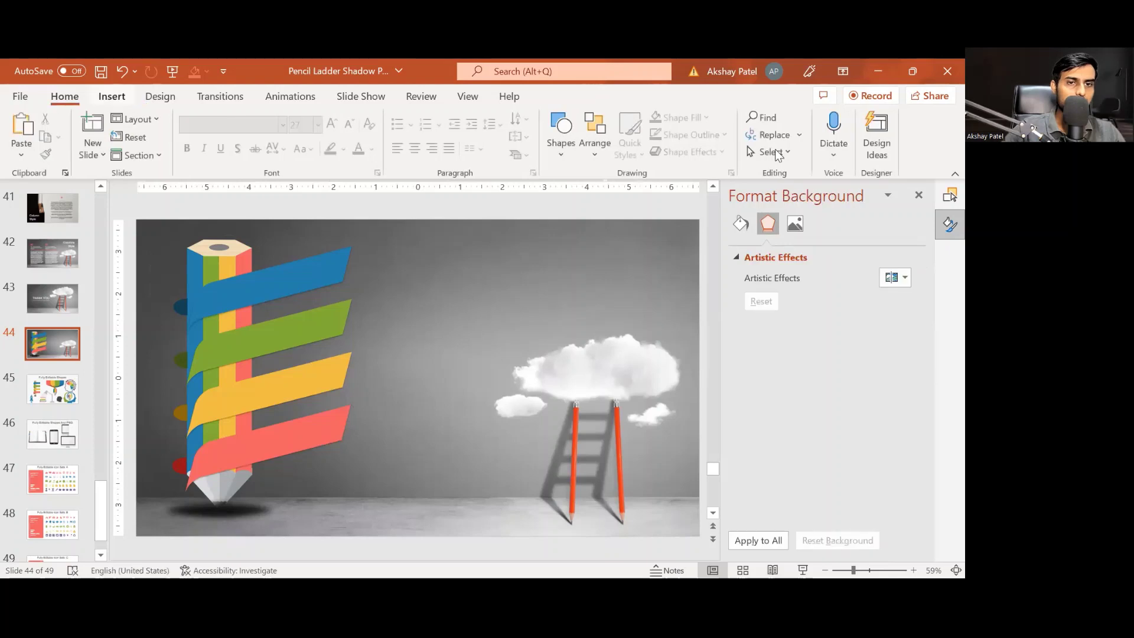
{"action": "scroll", "coordinate": [775, 152], "scroll_direction": "down", "scroll_amount": 1}
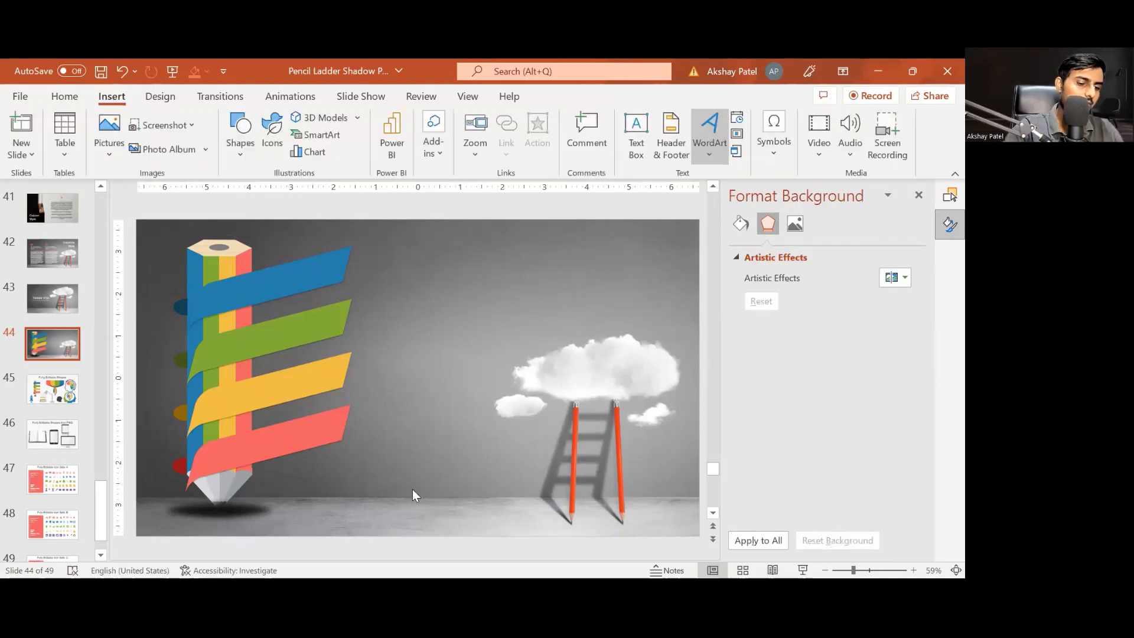
{"action": "key", "text": "ctrl+v"}
{"action": "type", "text": "Z"}
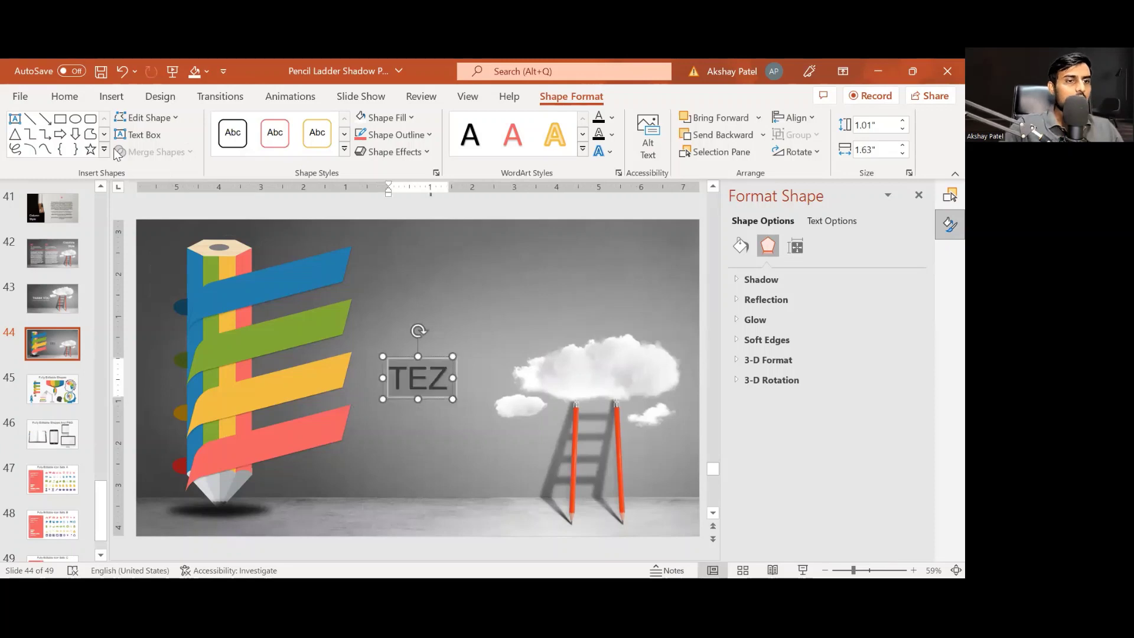
{"action": "scroll", "coordinate": [366, 133], "scroll_direction": "up", "scroll_amount": 9}
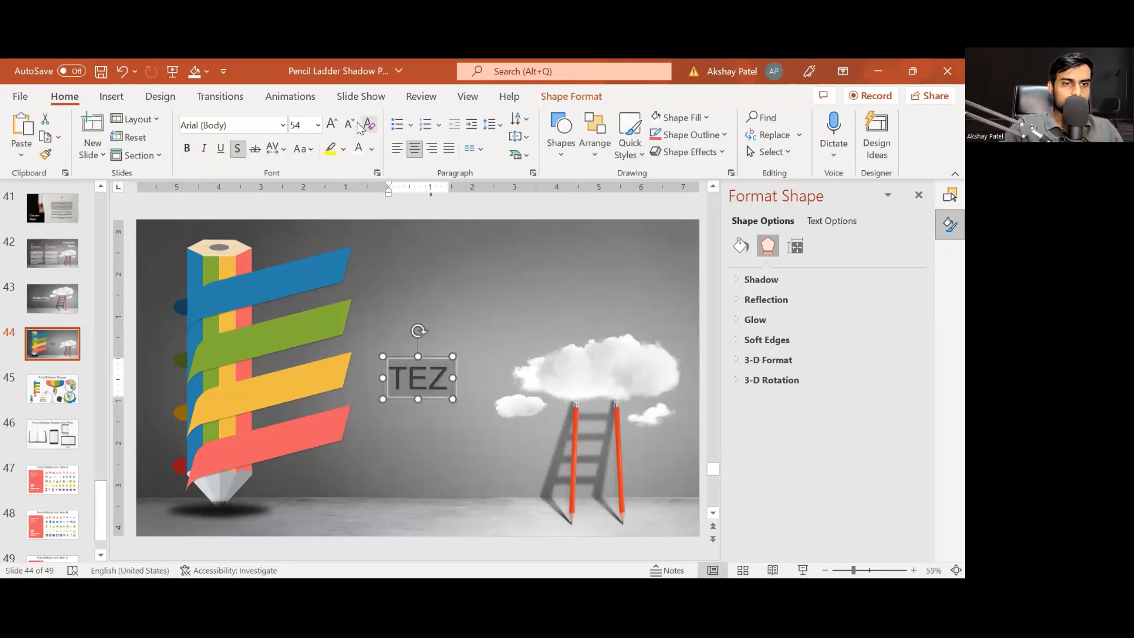
{"action": "left_click", "coordinate": [349, 124]}
{"action": "left_click", "coordinate": [349, 124]}
{"action": "left_click", "coordinate": [349, 124]}
{"action": "left_click", "coordinate": [349, 124]}
{"action": "left_click", "coordinate": [349, 124]}
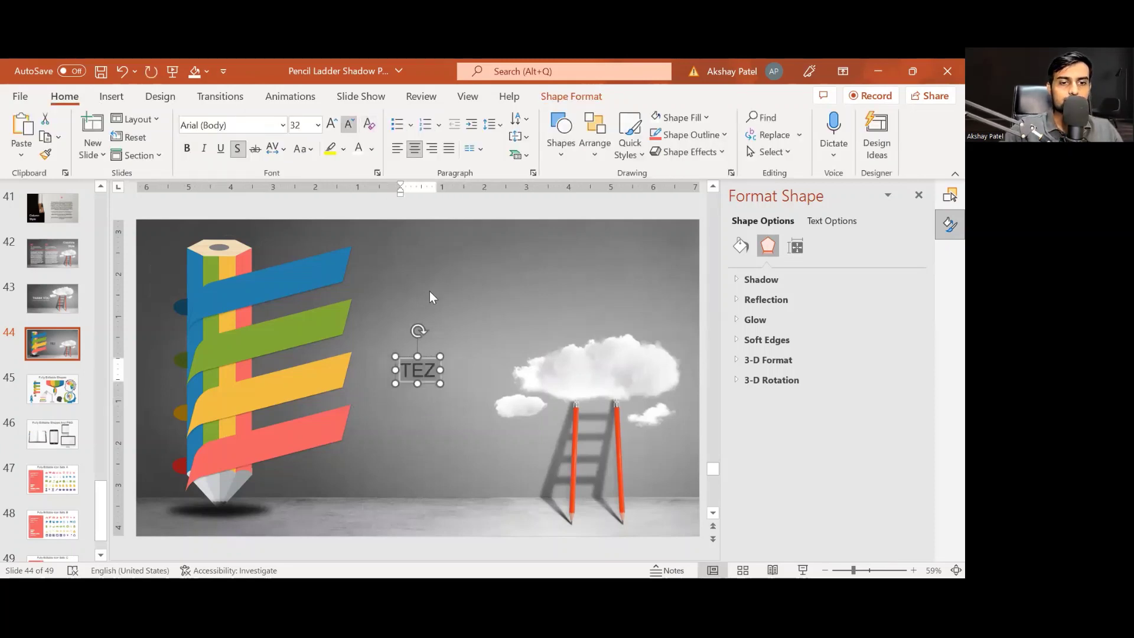
{"action": "mouse_move", "coordinate": [417, 330]}
{"action": "left_mouse_down"}
{"action": "mouse_move", "coordinate": [397, 332]}
{"action": "mouse_move", "coordinate": [427, 329]}
{"action": "left_mouse_up"}
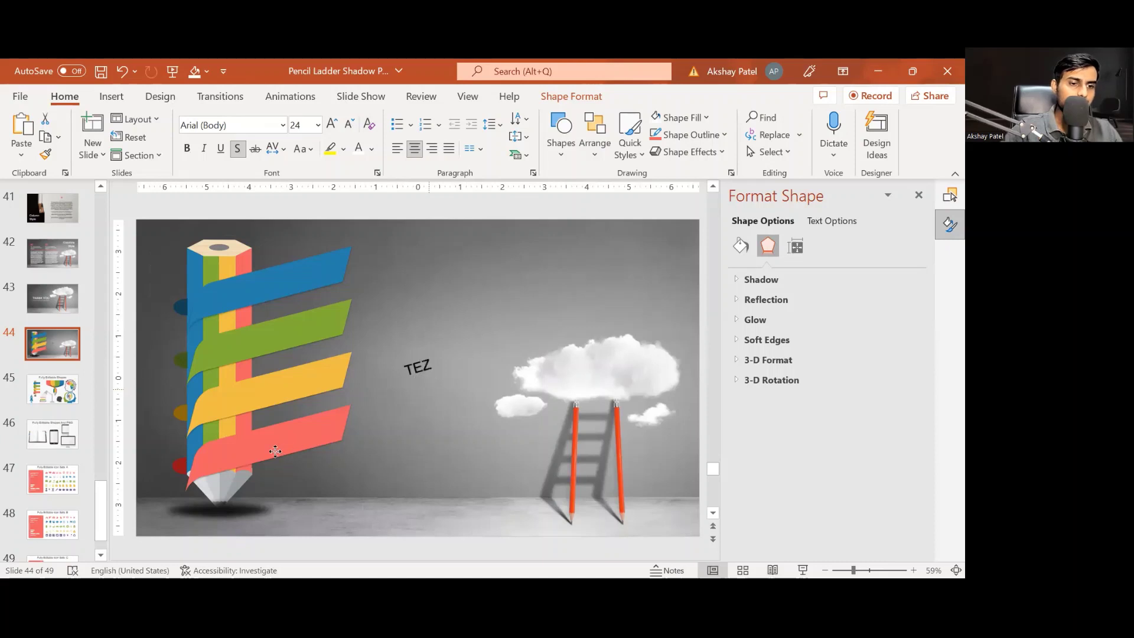
{"action": "left_click_drag", "start_coordinate": [418, 367], "coordinate": [260, 442]}
Enlarge the TEZ text to 40 pt, centre it on the red banner and make it white
{"action": "left_click", "coordinate": [331, 124]}
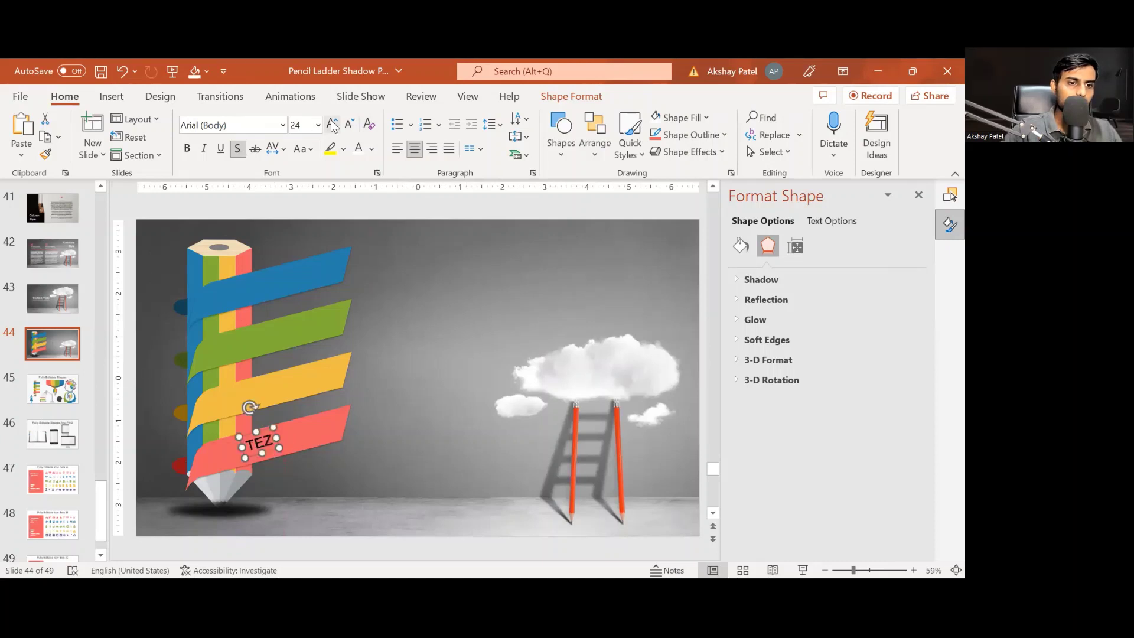
{"action": "left_click", "coordinate": [332, 125]}
{"action": "left_click", "coordinate": [332, 125]}
{"action": "left_click", "coordinate": [332, 124]}
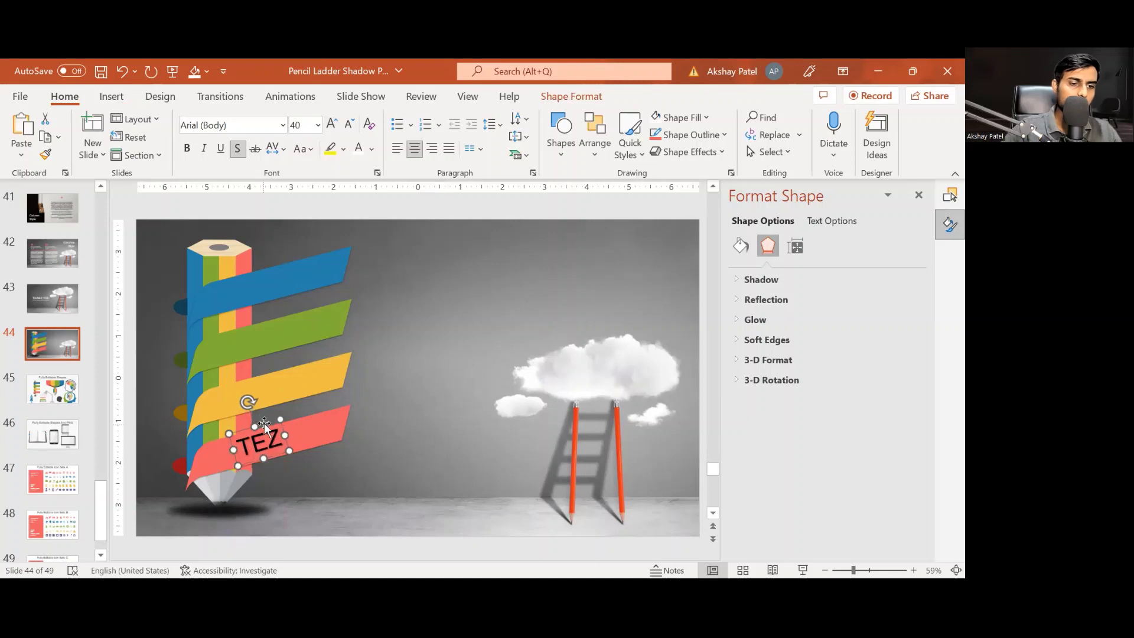
{"action": "left_click_drag", "start_coordinate": [263, 424], "coordinate": [279, 421]}
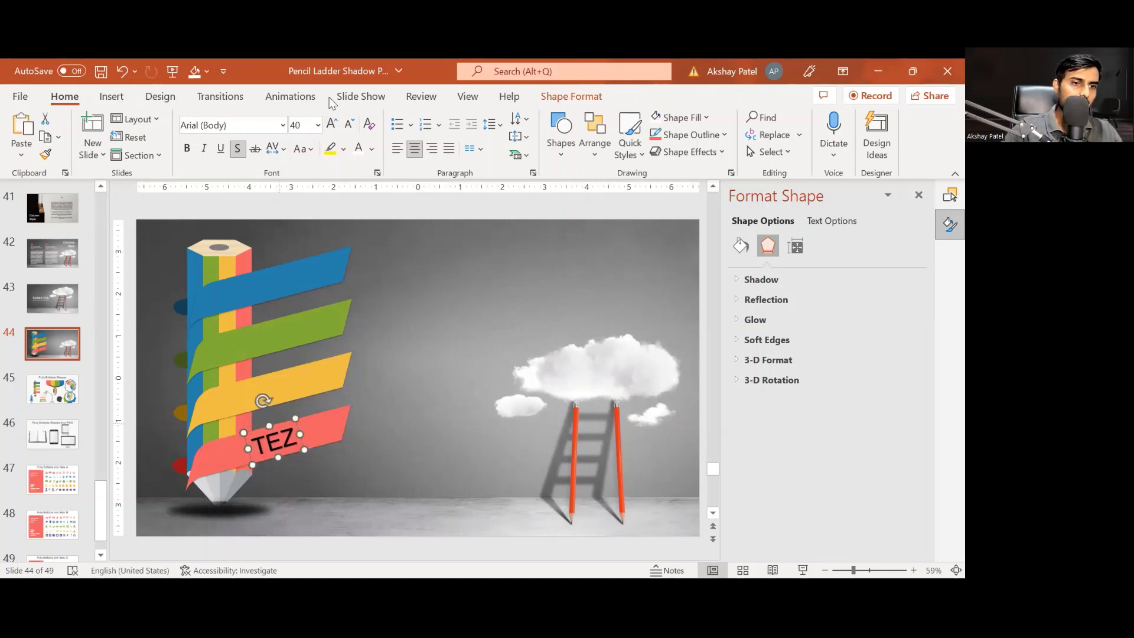
{"action": "left_click", "coordinate": [359, 147]}
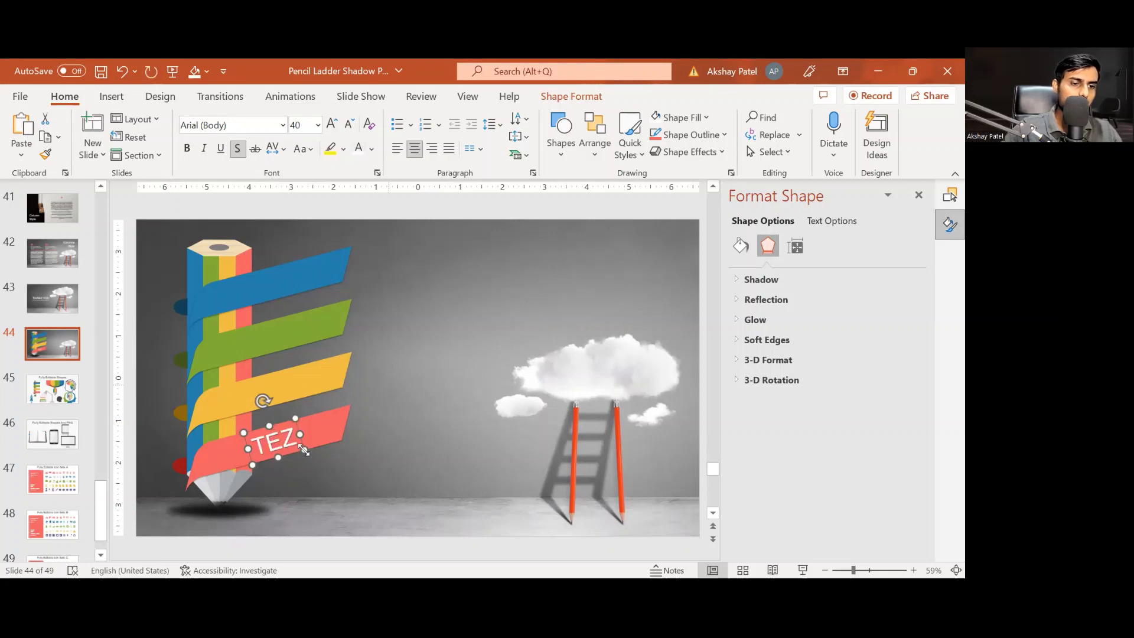
{"action": "left_click", "coordinate": [302, 440]}
{"action": "left_click", "coordinate": [301, 440]}
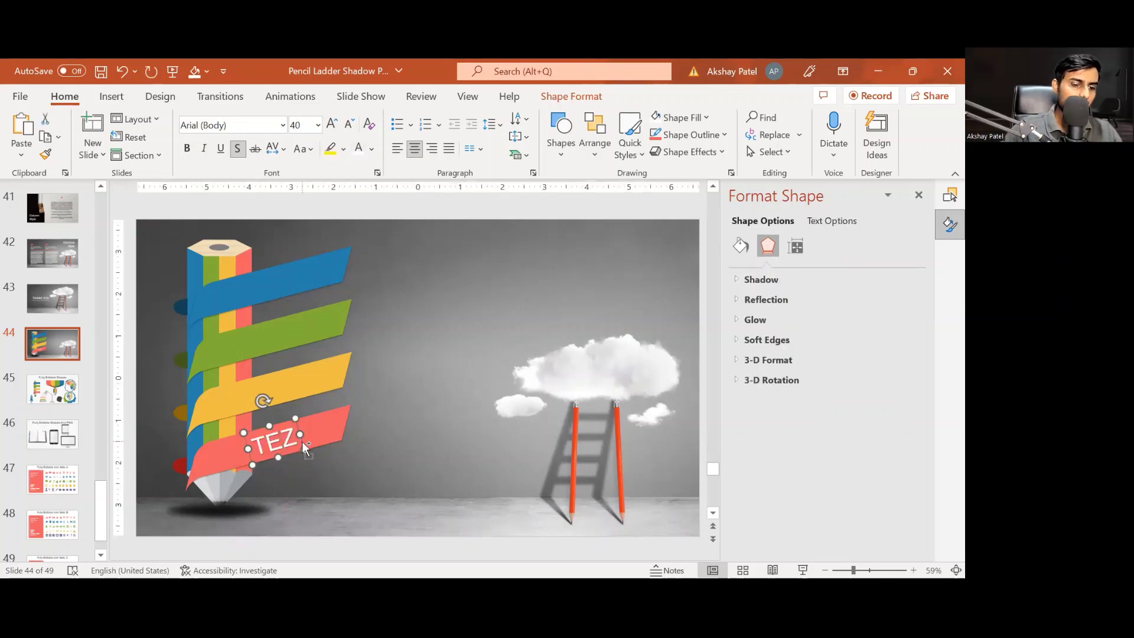
Duplicate the TEZ label and place the copy on the yellow banner
{"action": "key", "text": "ctrl+v"}
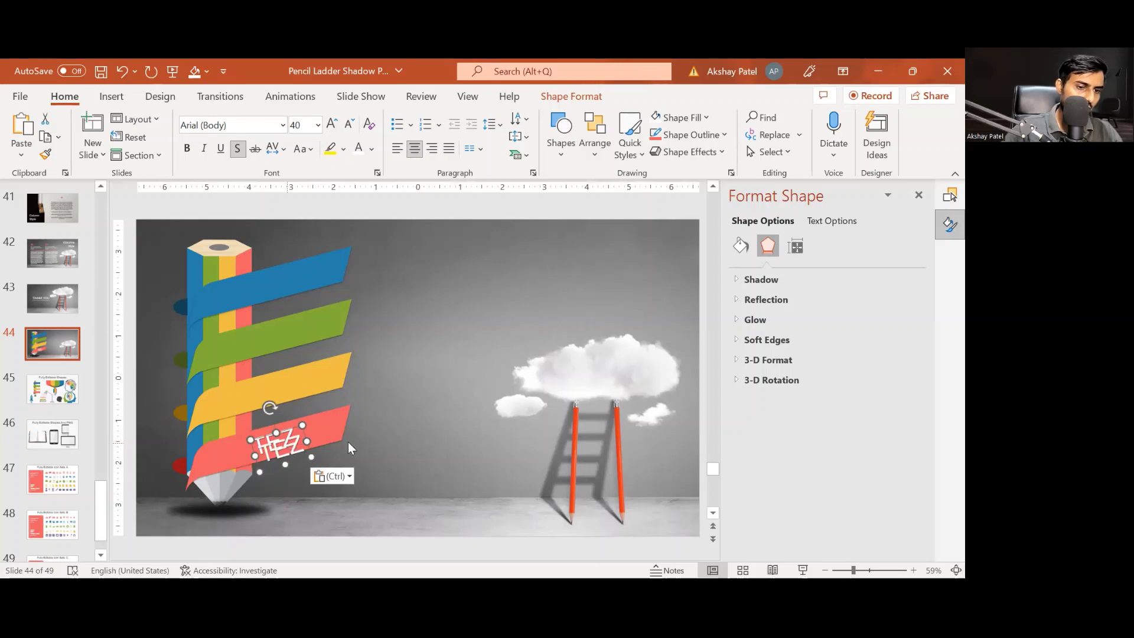
{"action": "key", "text": "Escape"}
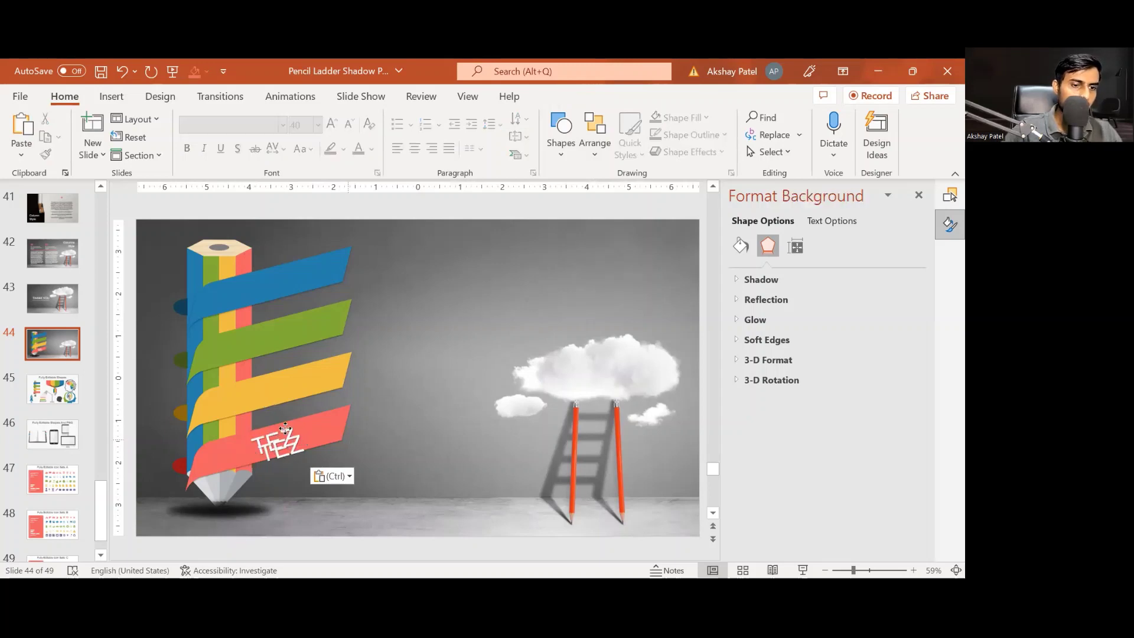
{"action": "left_click_drag", "start_coordinate": [285, 428], "coordinate": [273, 373]}
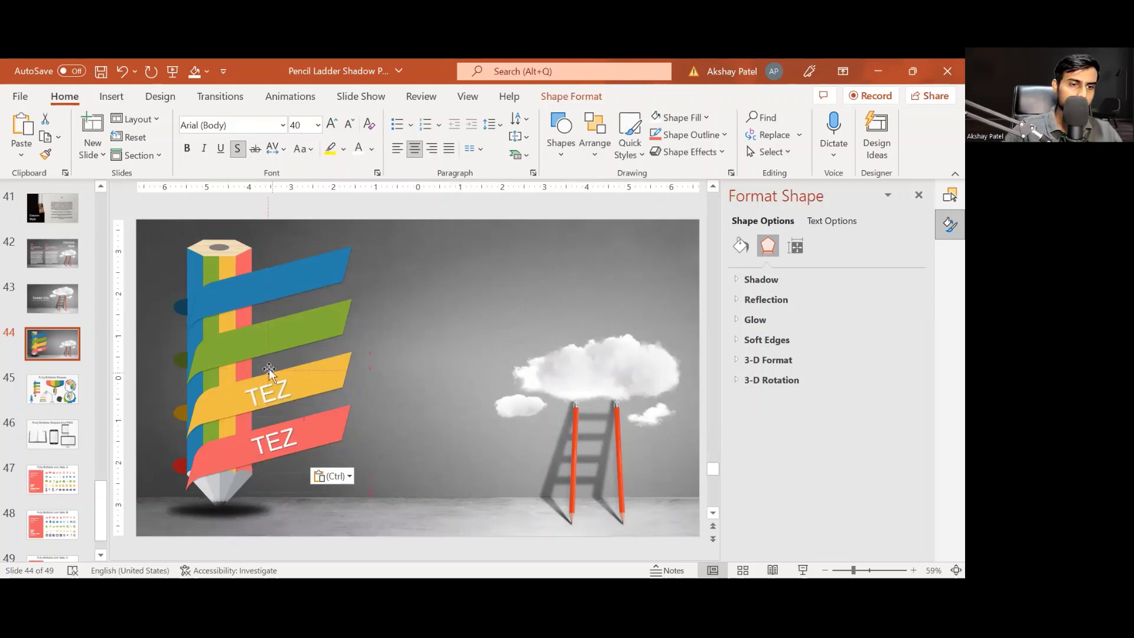
{"action": "left_click", "coordinate": [464, 321]}
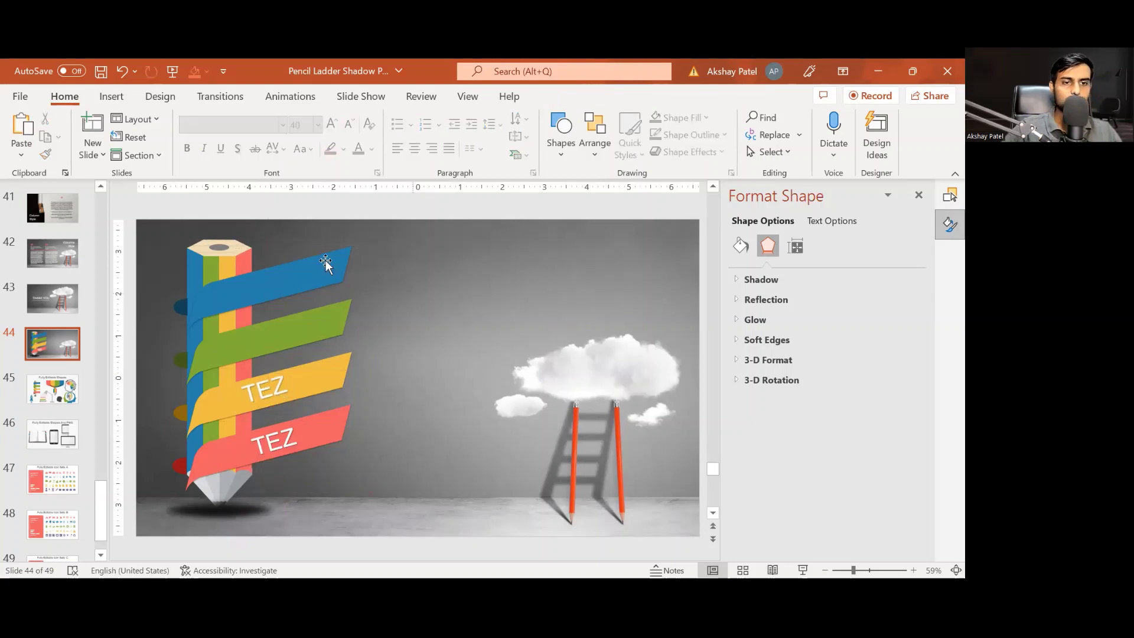
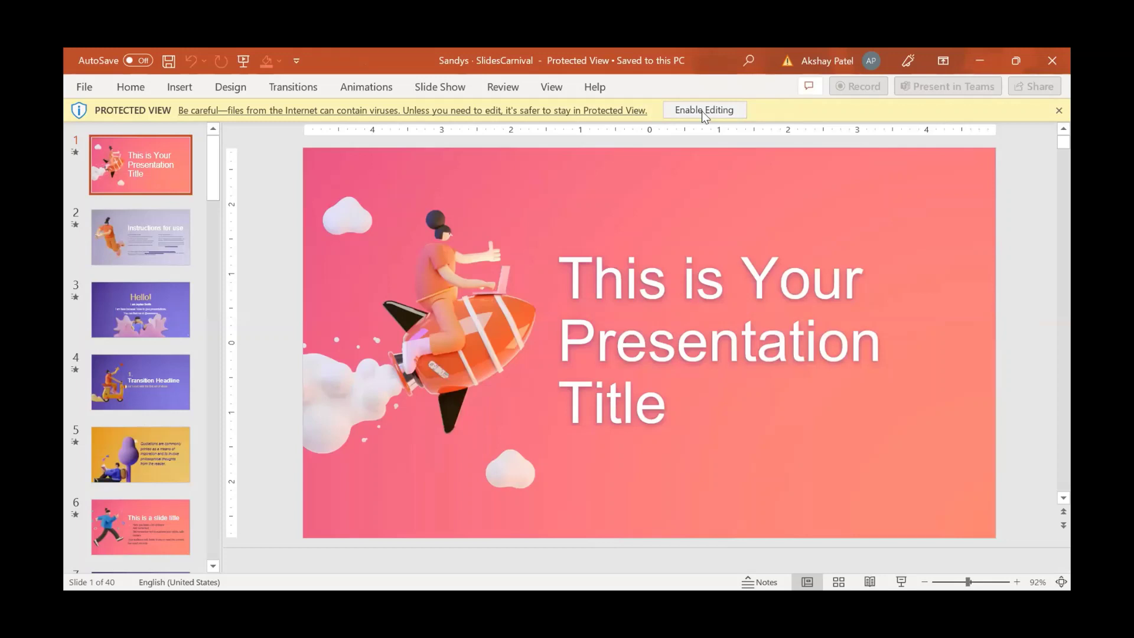
Enable editing on the downloaded SlidesCarnival deck from the Protected View bar
{"action": "left_click", "coordinate": [702, 111]}
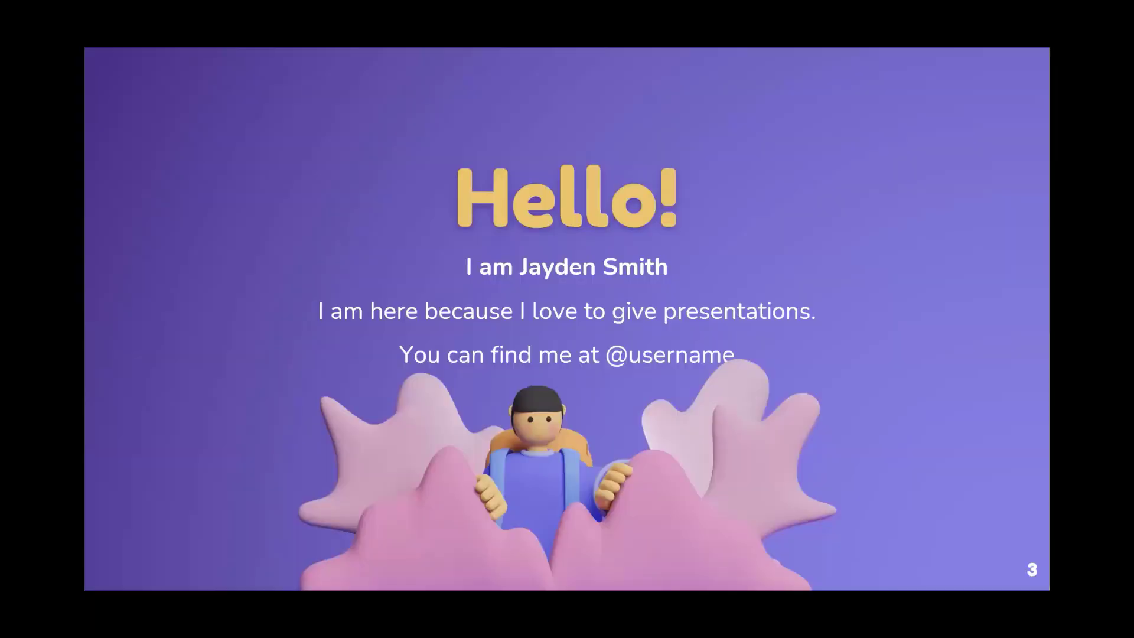
Advance the slideshow through the columns, tables, maps and chart slides to Thanks! and Credits
{"action": "key", "text": "Right"}
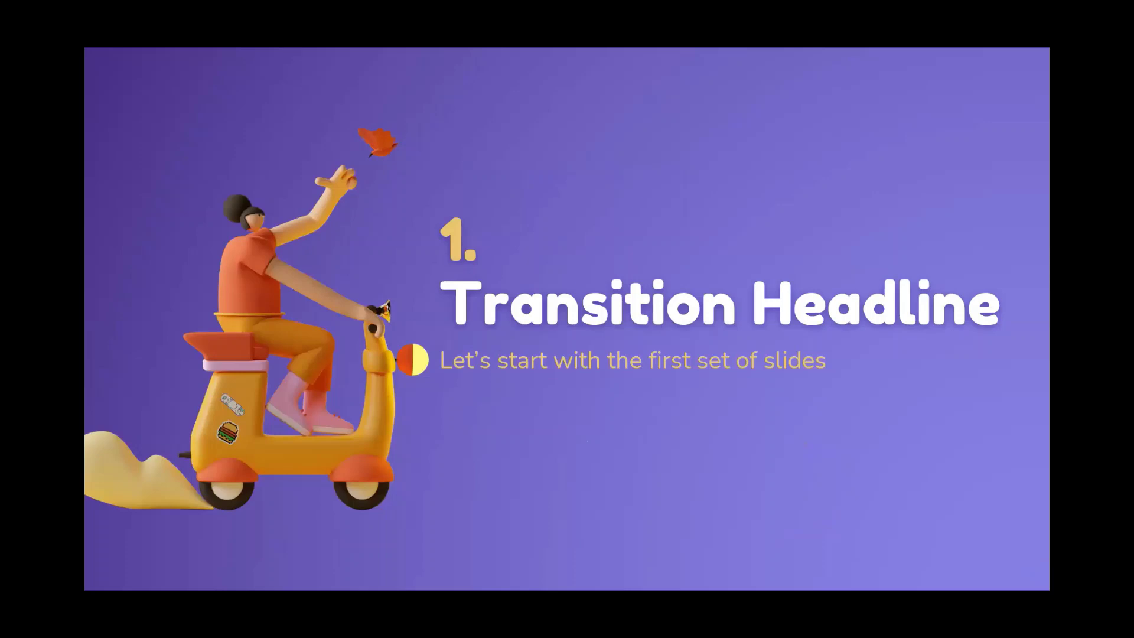
{"action": "key", "text": "Right"}
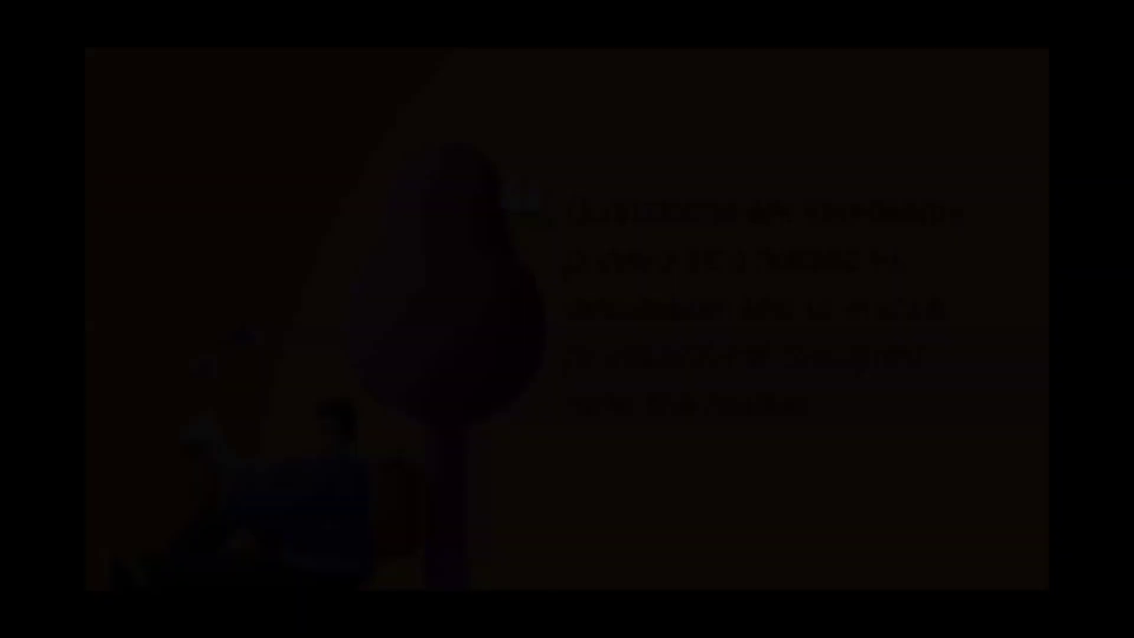
{"action": "key", "text": "Right"}
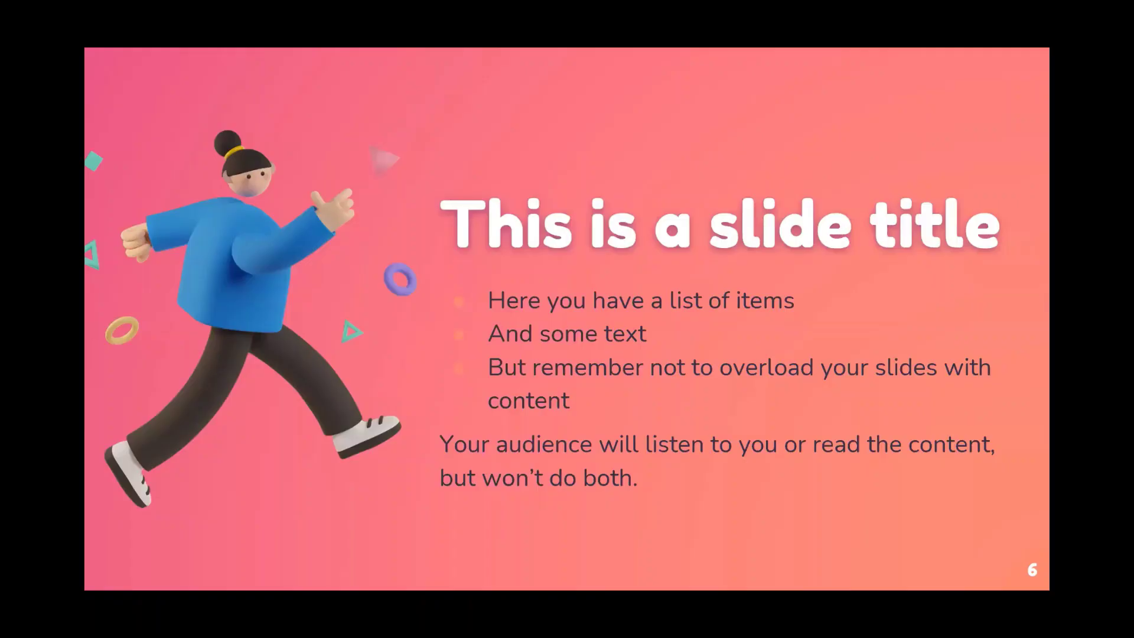
{"action": "key", "text": "Right"}
{"action": "key", "text": "Right"}
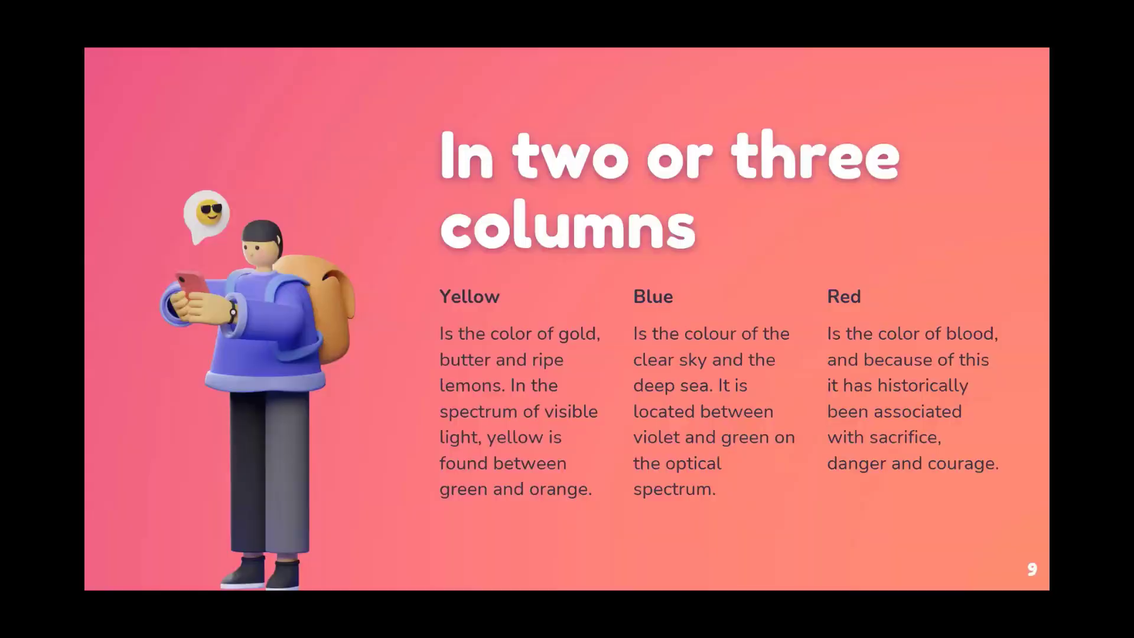
{"action": "key", "text": "Right"}
{"action": "key", "text": "Right"}
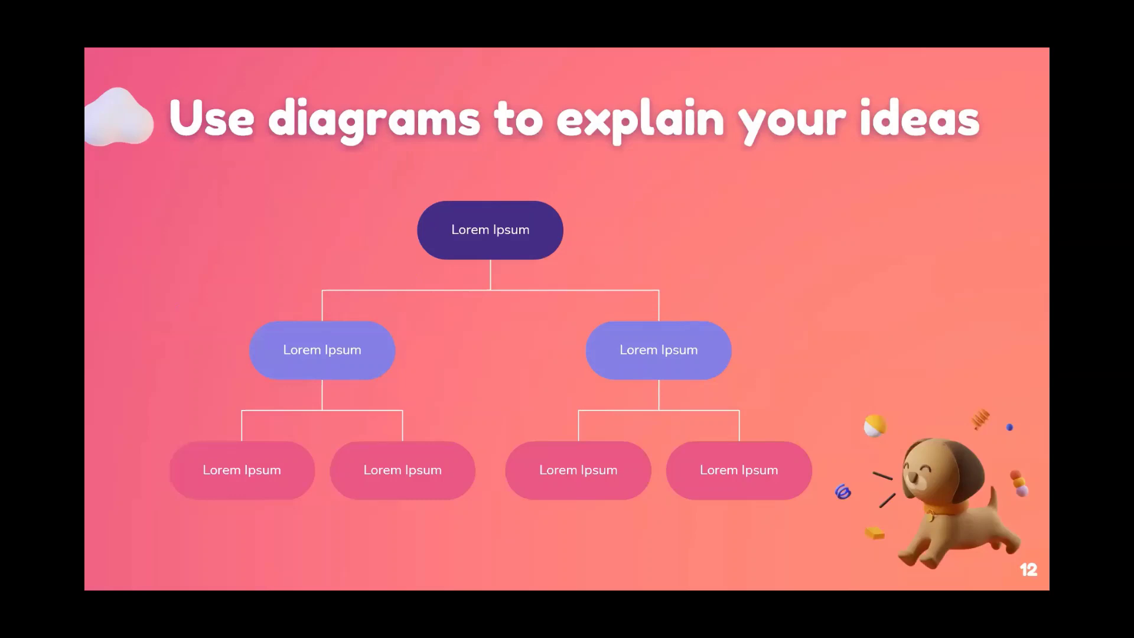
{"action": "key", "text": "Right"}
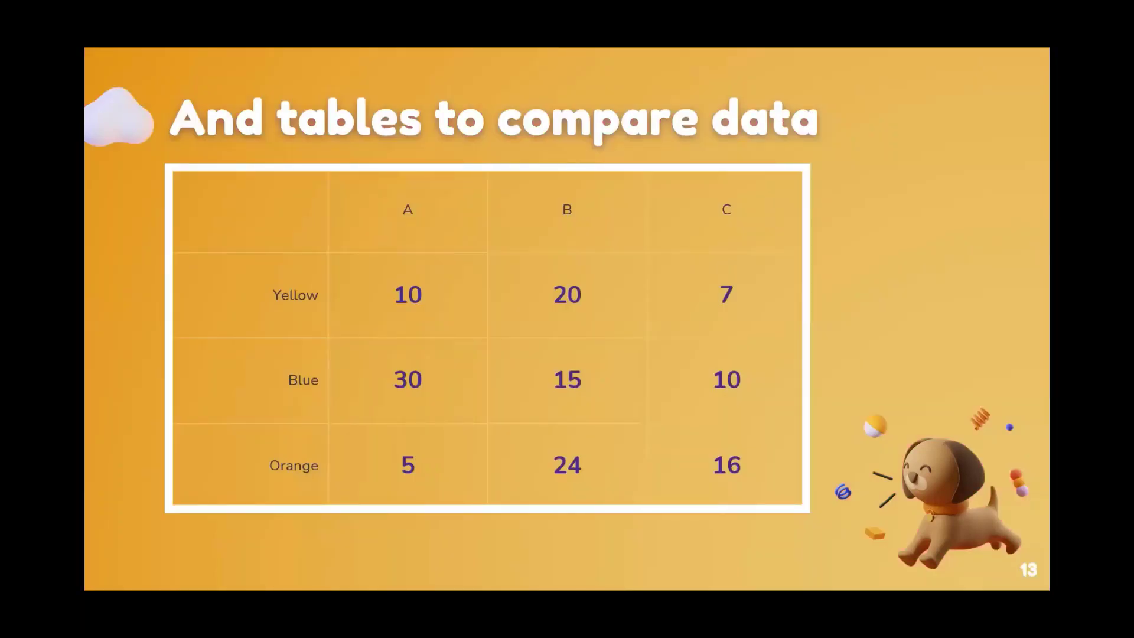
{"action": "key", "text": "Right"}
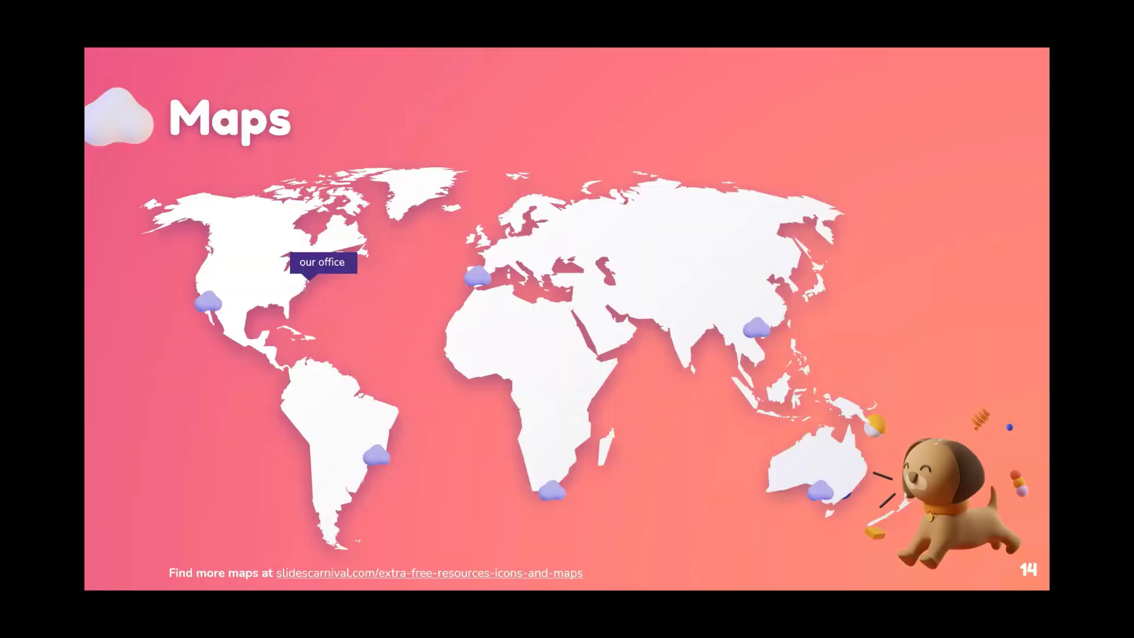
{"action": "key", "text": "Right"}
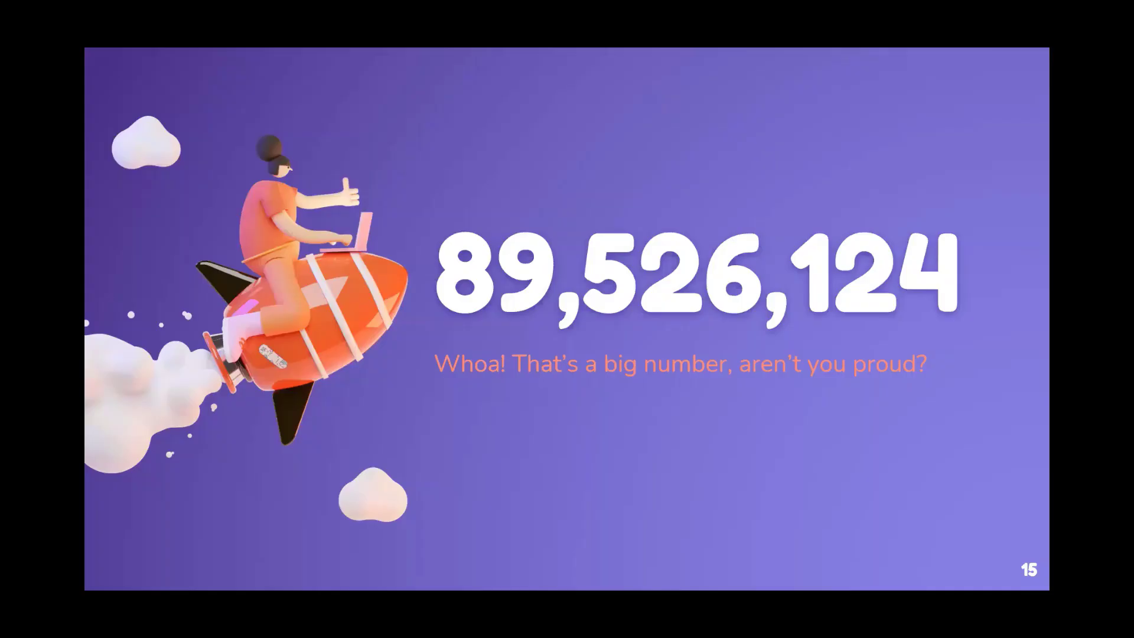
{"action": "key", "text": "Right"}
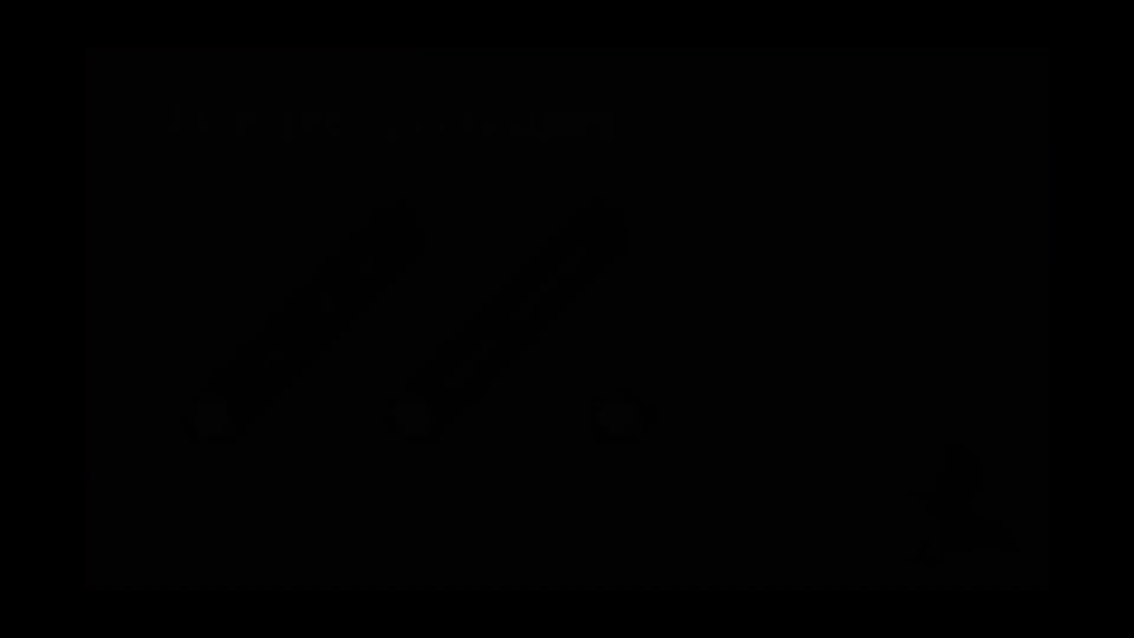
{"action": "key", "text": "Right"}
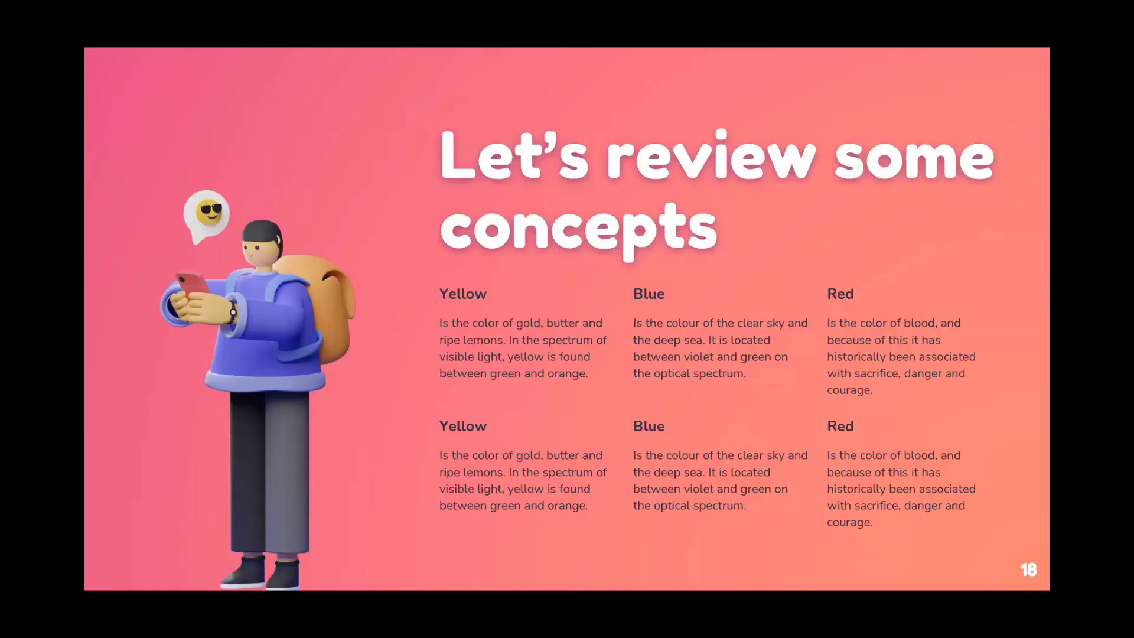
{"action": "key", "text": "Right"}
{"action": "key", "text": "Right"}
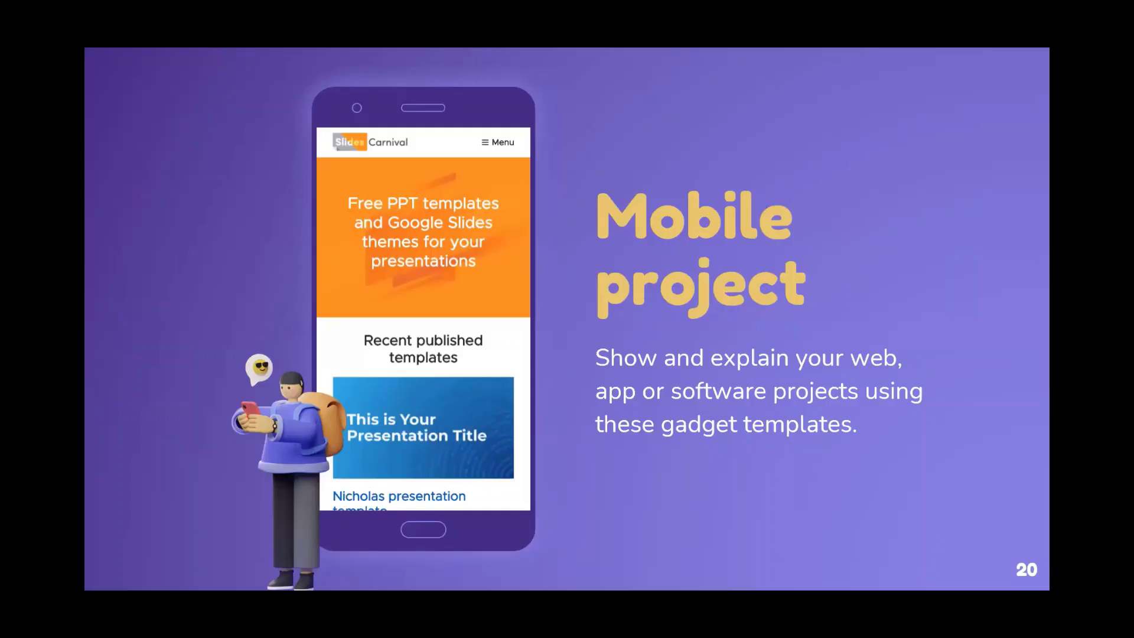
{"action": "key", "text": "Right"}
{"action": "key", "text": "Right"}
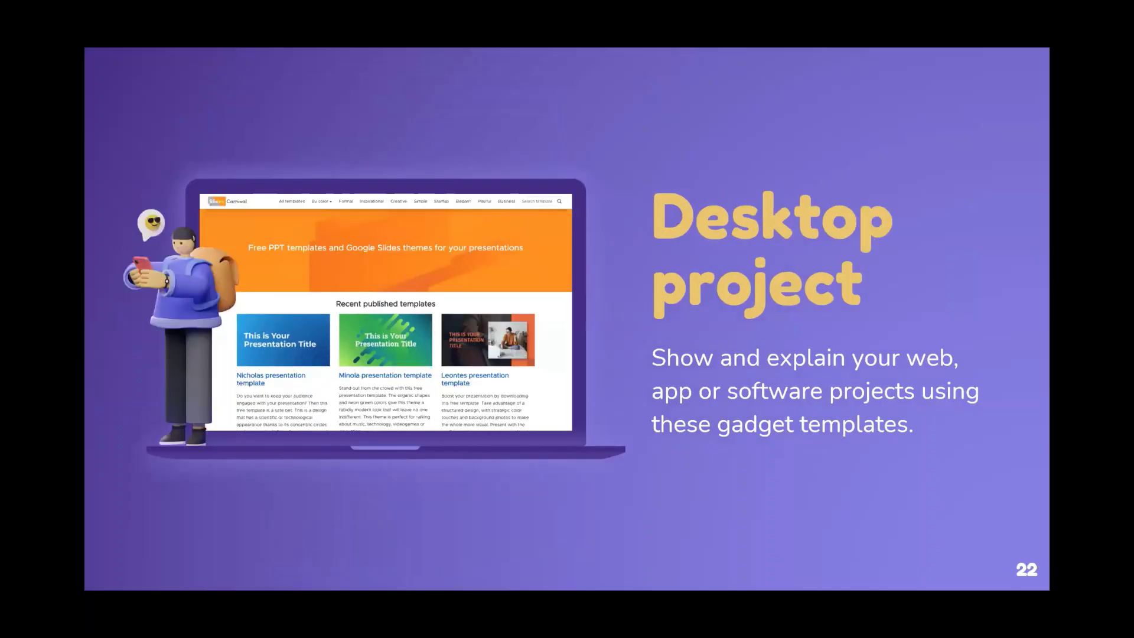
{"action": "key", "text": "Right"}
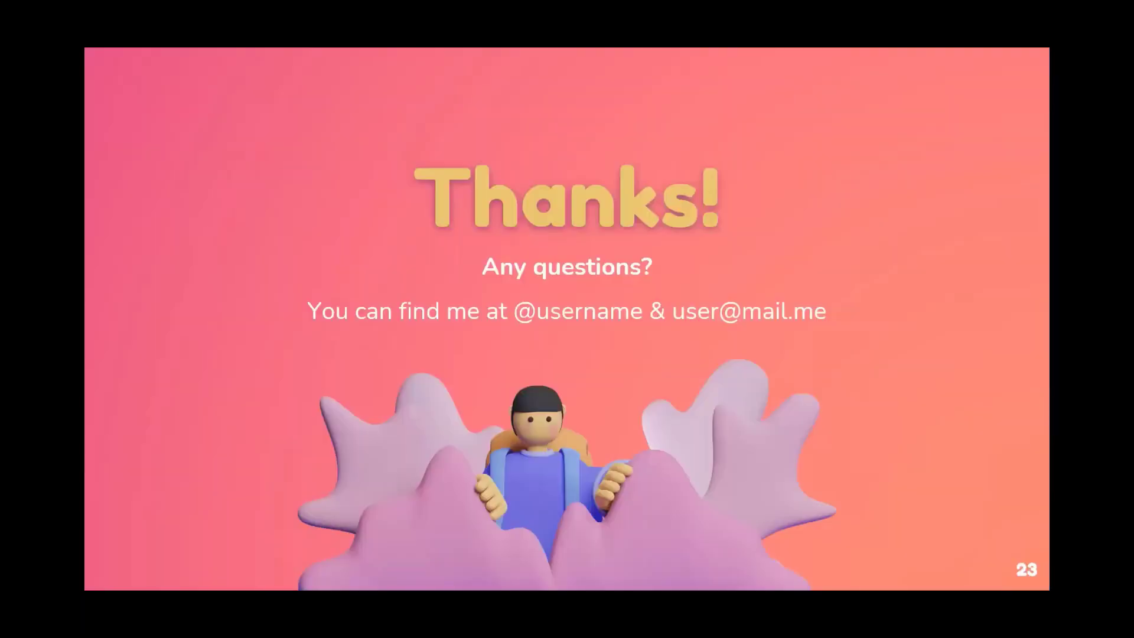
{"action": "key", "text": "Right"}
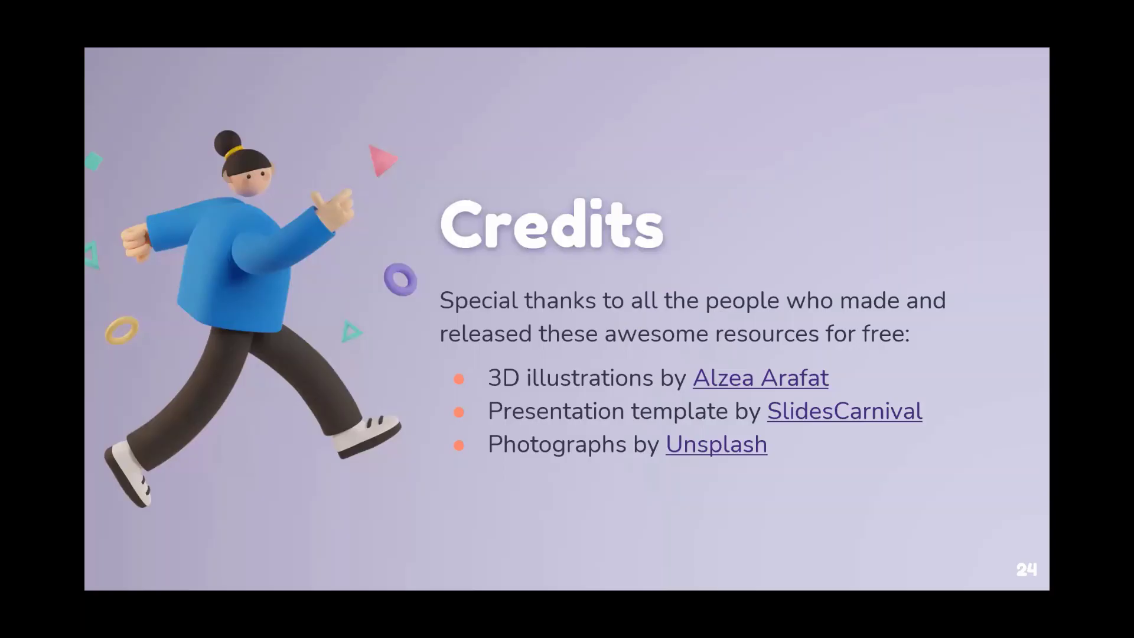
{"action": "key", "text": "Right"}
{"action": "key", "text": "Right"}
{"action": "key", "text": "Right"}
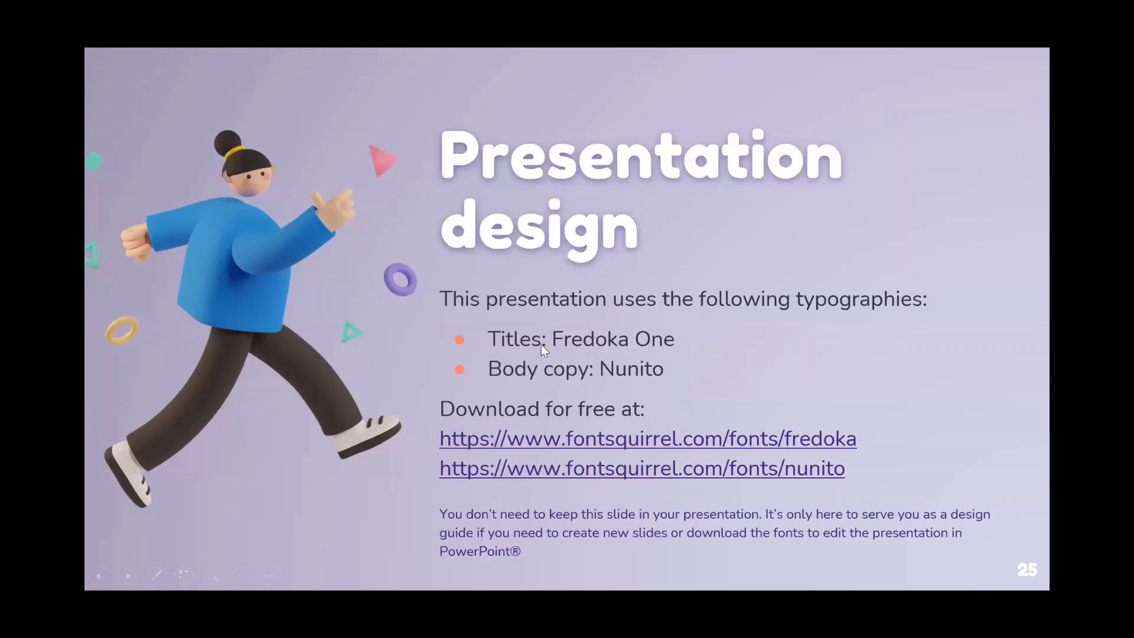
Continue through the Timeline, Roadmap, SWOT and Business Model Canvas slides, then end the show
{"action": "left_click", "coordinate": [665, 414]}
{"action": "left_click", "coordinate": [665, 413]}
{"action": "key", "text": "Right"}
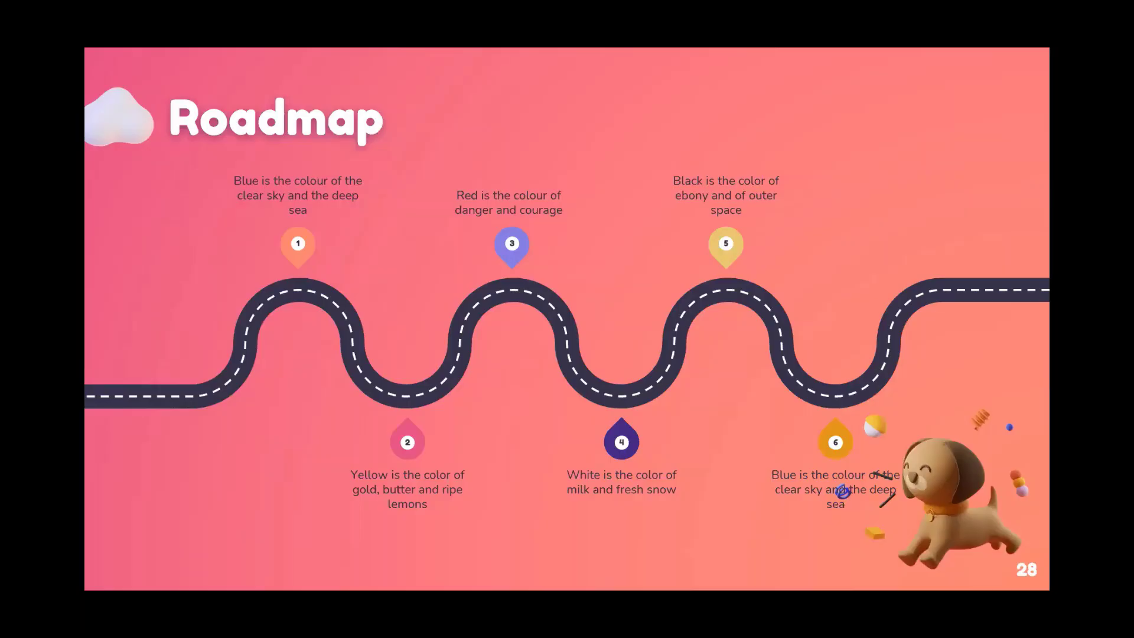
{"action": "key", "text": "Right"}
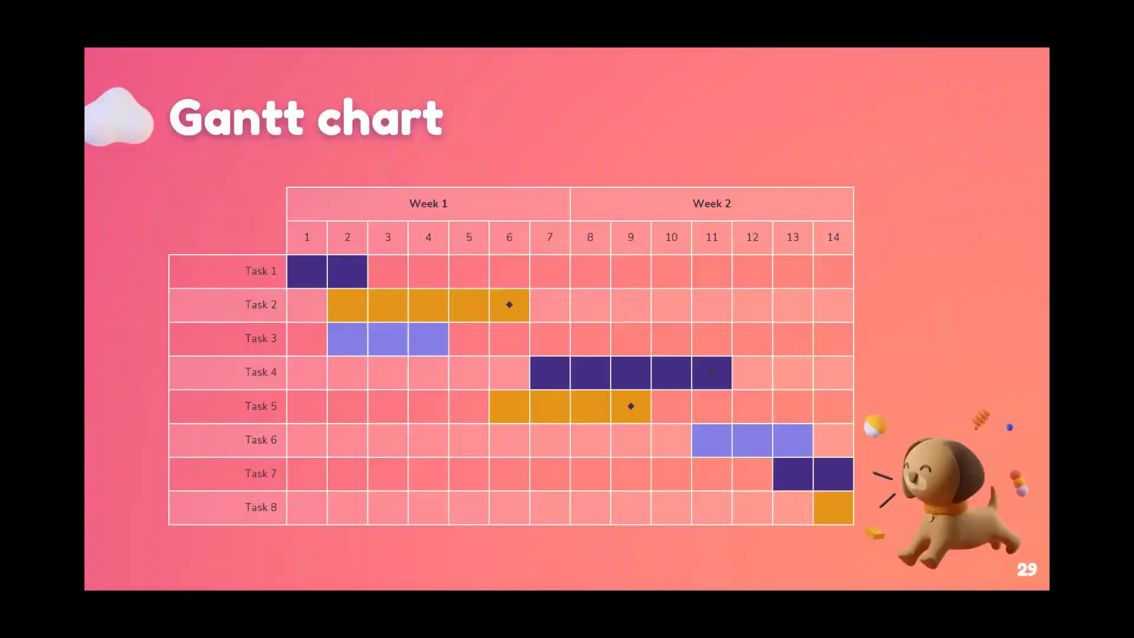
{"action": "key", "text": "Right"}
{"action": "key", "text": "Right"}
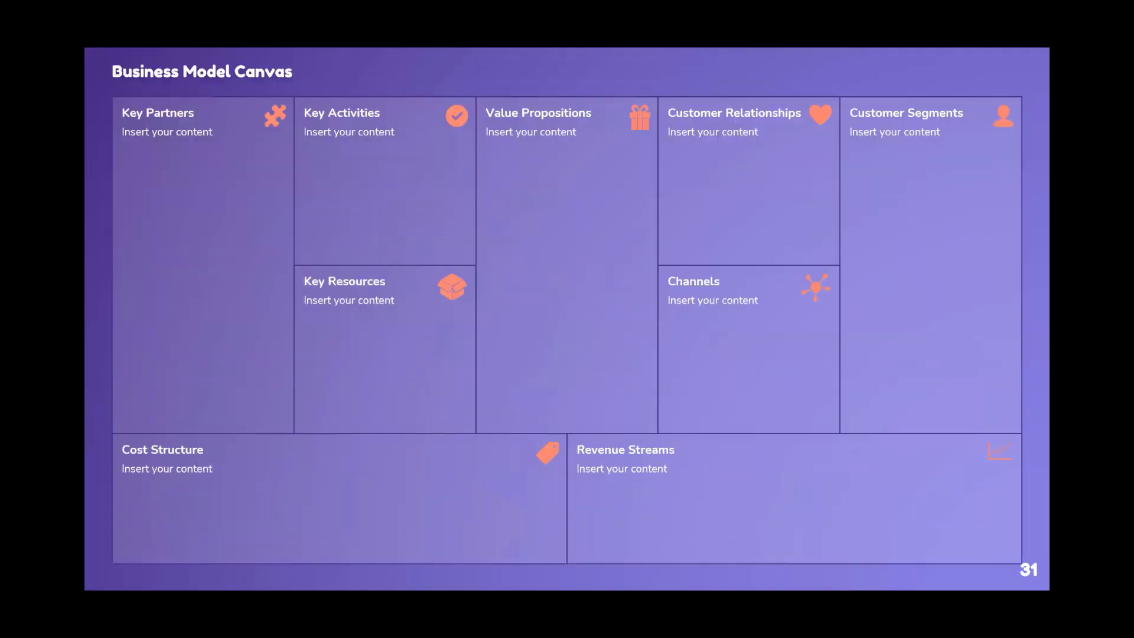
{"action": "key", "text": "Right"}
{"action": "key", "text": "Right"}
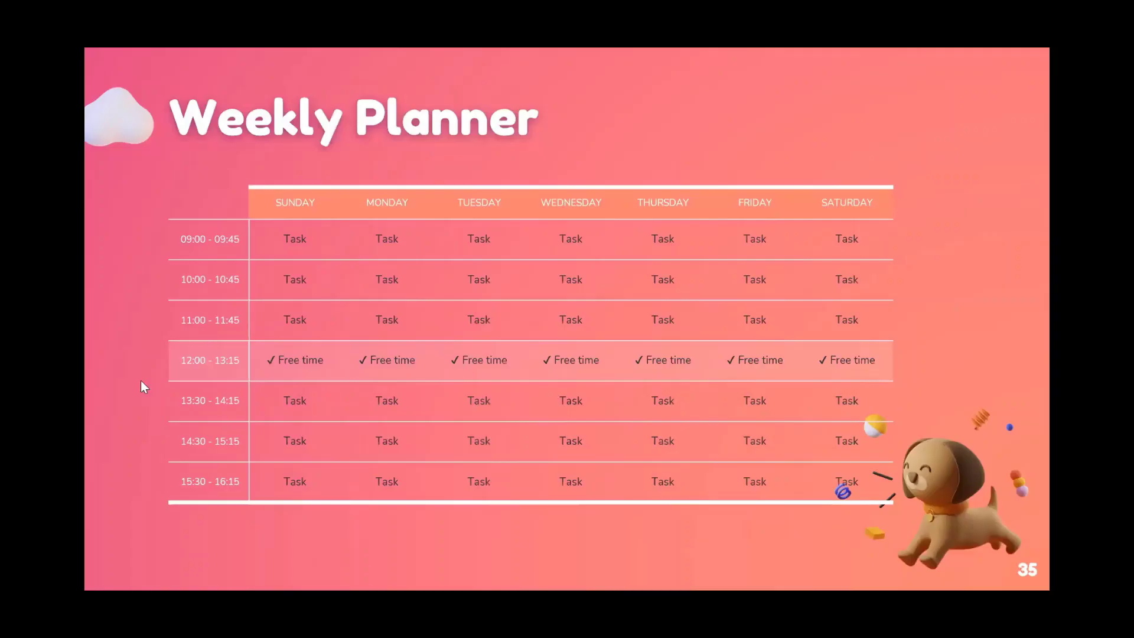
{"action": "key", "text": "Escape"}
Browse back through slides 40, 39, 38, 36 and the Weekly Planner slide
{"action": "left_click", "coordinate": [160, 519]}
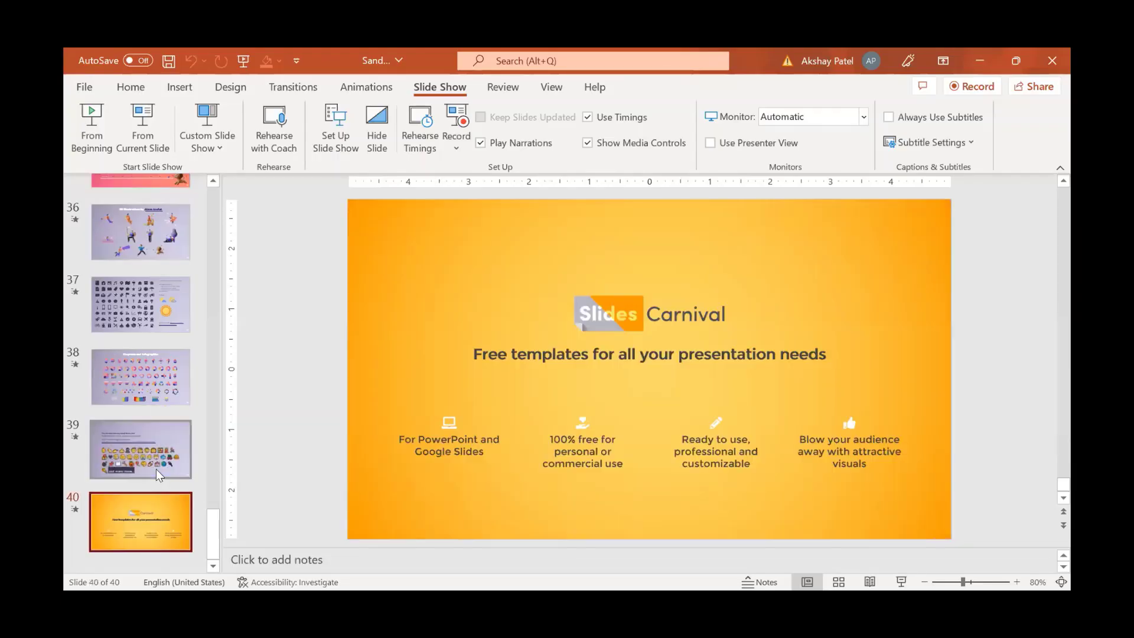
{"action": "left_click", "coordinate": [155, 466]}
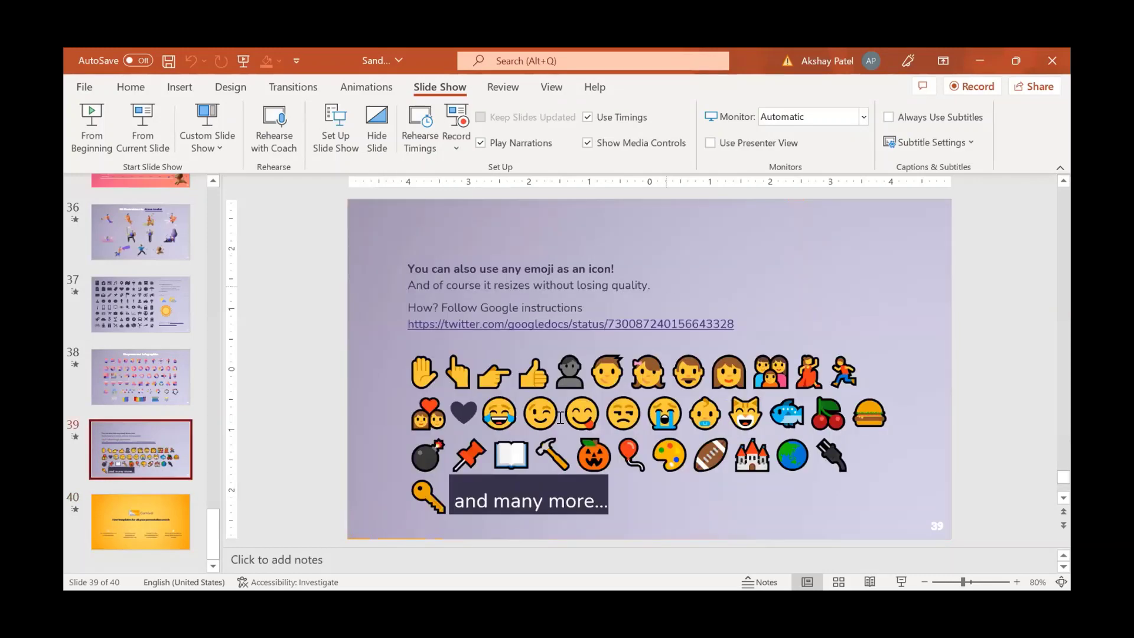
{"action": "left_click", "coordinate": [154, 379]}
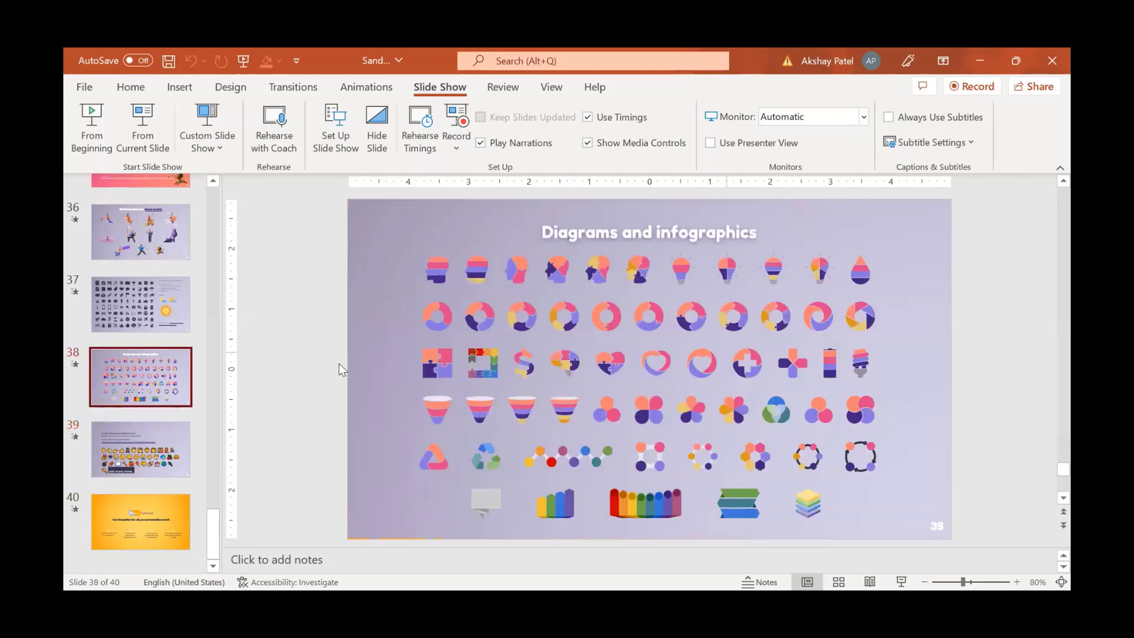
{"action": "scroll", "coordinate": [839, 431], "scroll_direction": "up", "scroll_amount": 1}
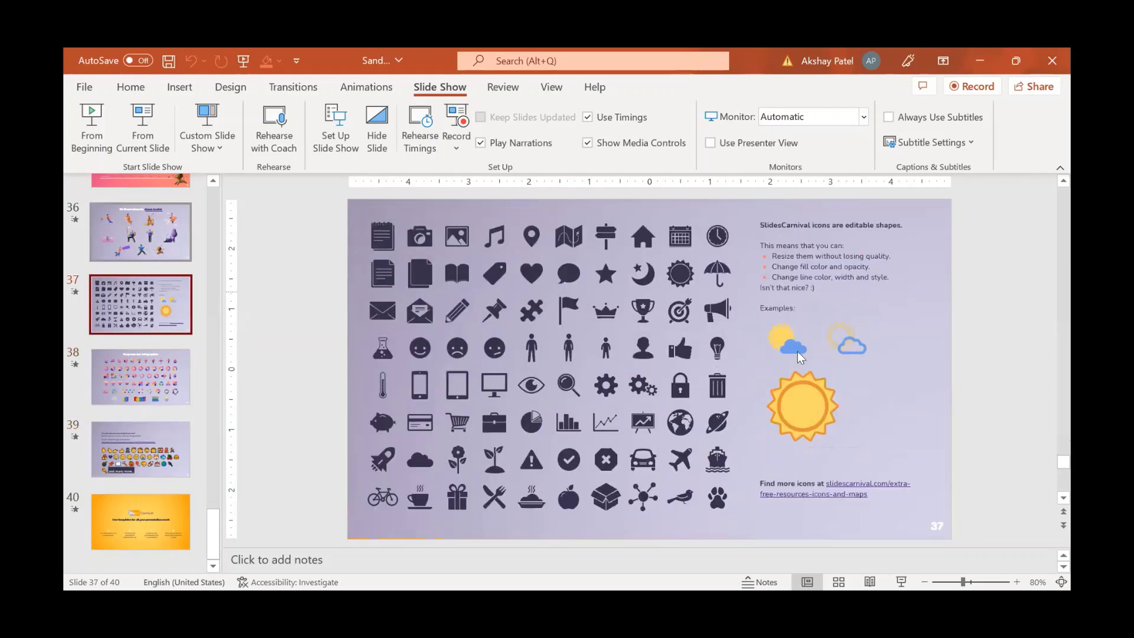
{"action": "left_click", "coordinate": [129, 230]}
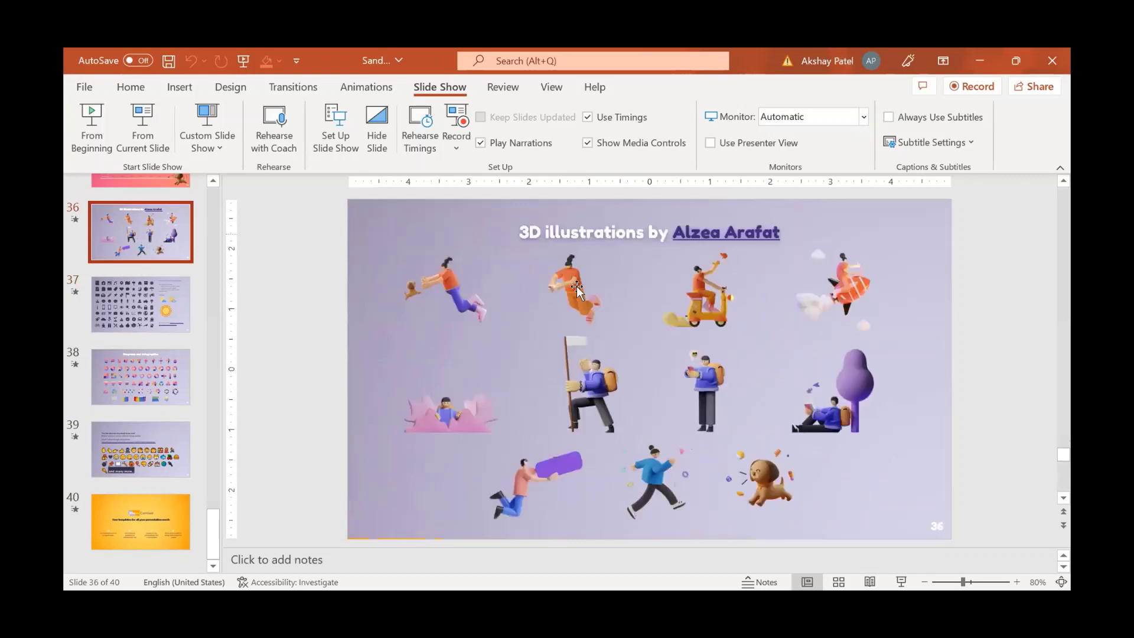
{"action": "scroll", "coordinate": [169, 311], "scroll_direction": "up", "scroll_amount": 2}
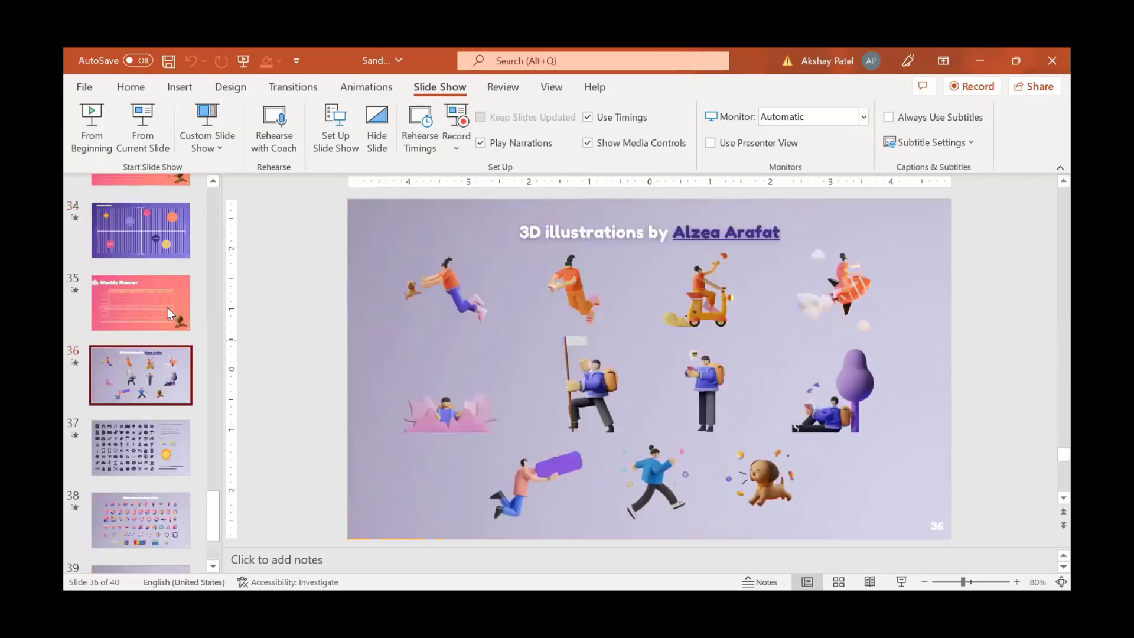
{"action": "key", "text": "Up"}
{"action": "scroll", "coordinate": [169, 384], "scroll_direction": "up", "scroll_amount": 20}
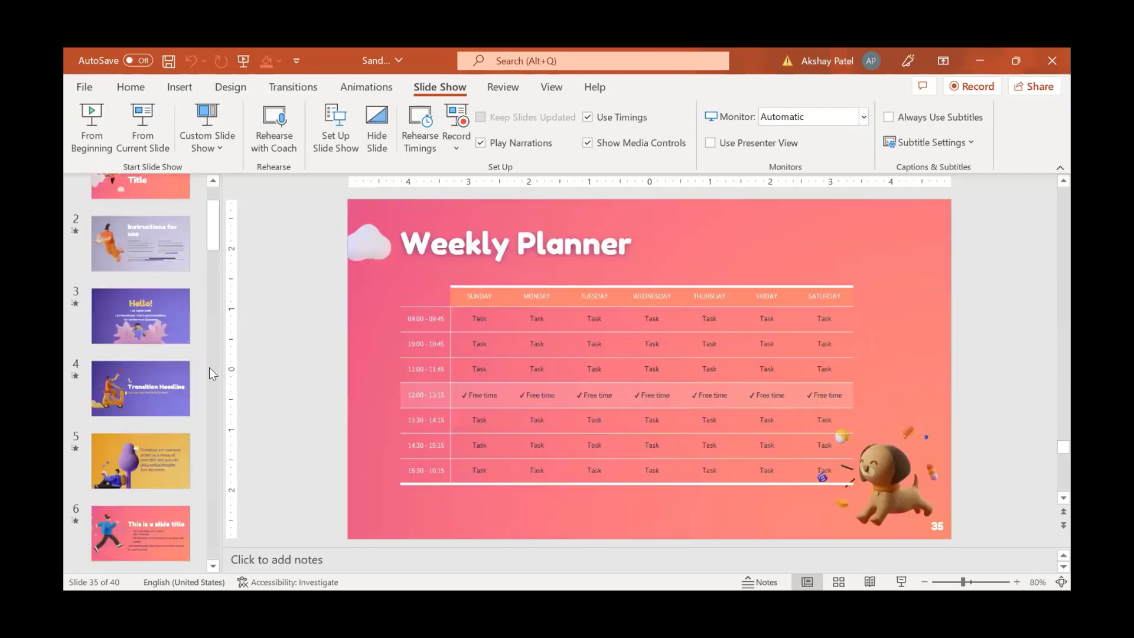
{"action": "scroll", "coordinate": [115, 217], "scroll_direction": "up", "scroll_amount": 1}
Jump to the title slide, then switch to the browser's Colorful 3D People page
{"action": "key", "text": "Home"}
{"action": "scroll", "coordinate": [133, 410], "scroll_direction": "down", "scroll_amount": 20}
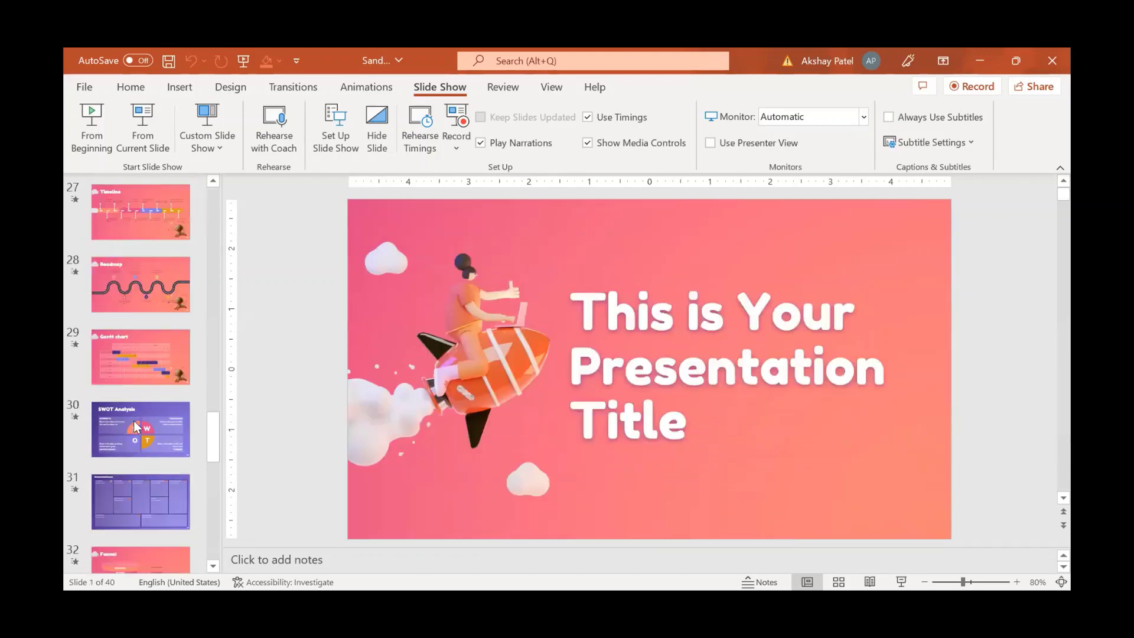
{"action": "scroll", "coordinate": [136, 425], "scroll_direction": "down", "scroll_amount": 10}
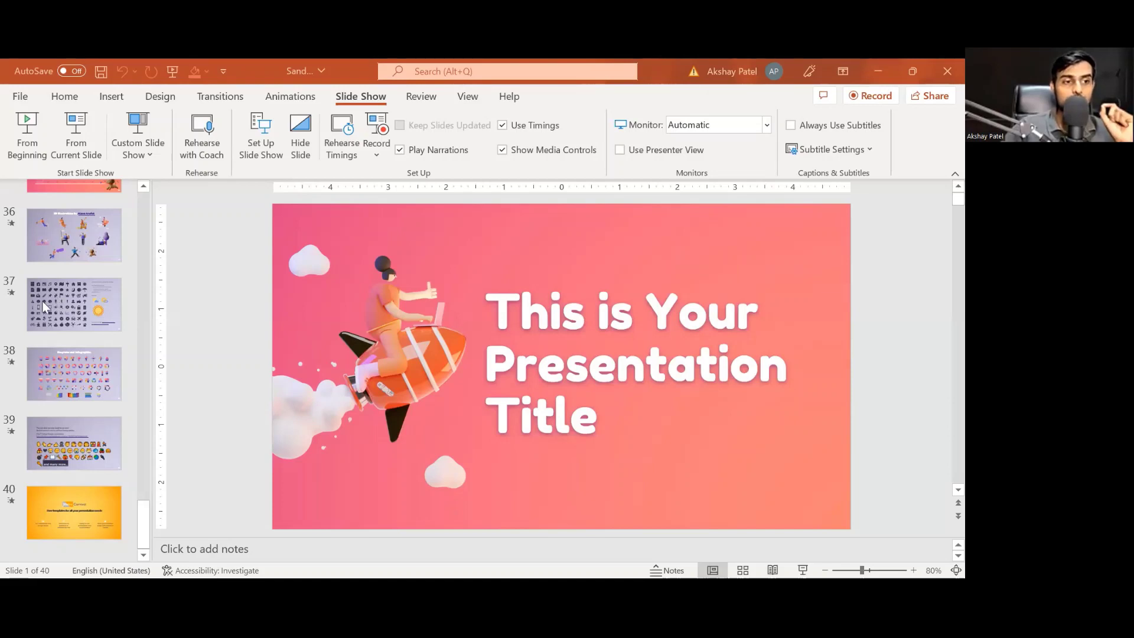
{"action": "scroll", "coordinate": [88, 307], "scroll_direction": "up", "scroll_amount": 5}
{"action": "scroll", "coordinate": [97, 302], "scroll_direction": "up", "scroll_amount": 10}
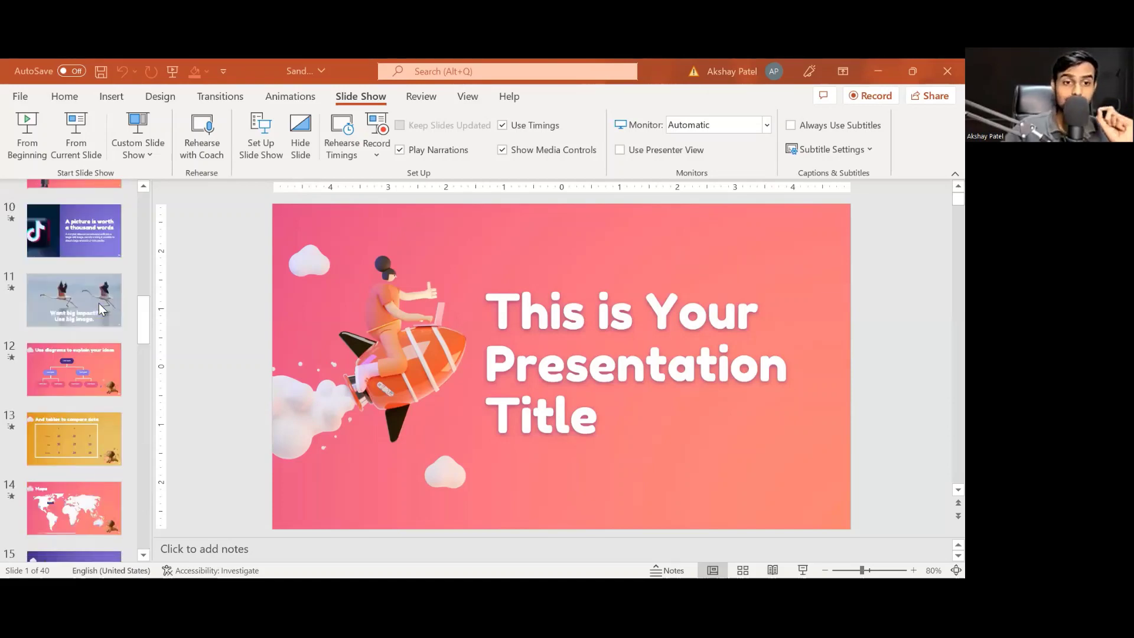
{"action": "scroll", "coordinate": [98, 302], "scroll_direction": "up", "scroll_amount": 5}
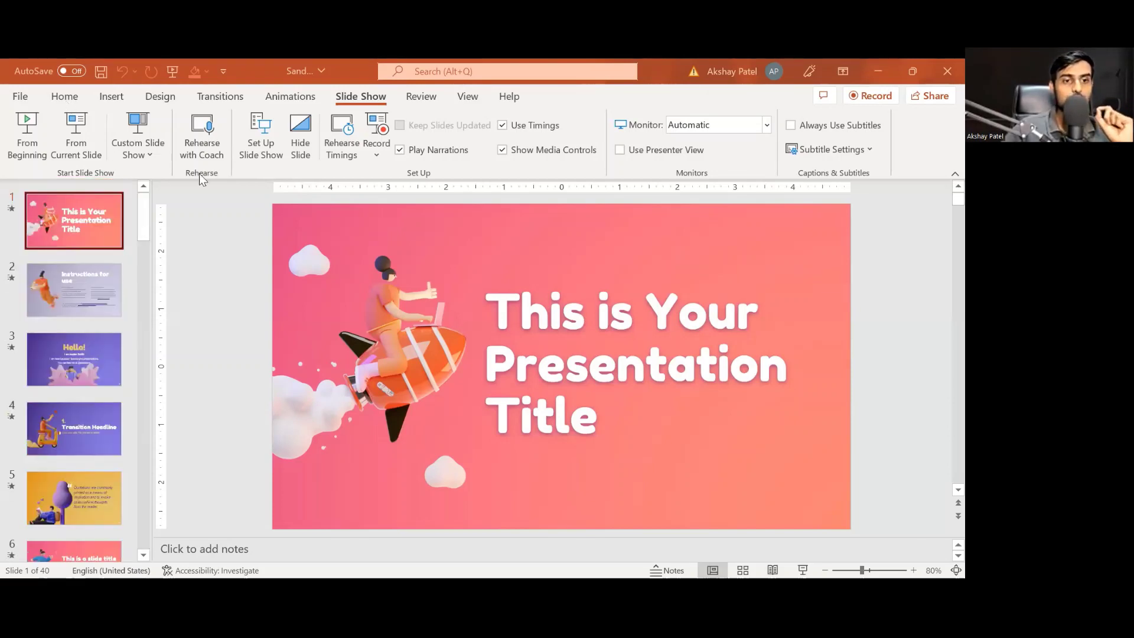
{"action": "scroll", "coordinate": [103, 309], "scroll_direction": "down", "scroll_amount": 8}
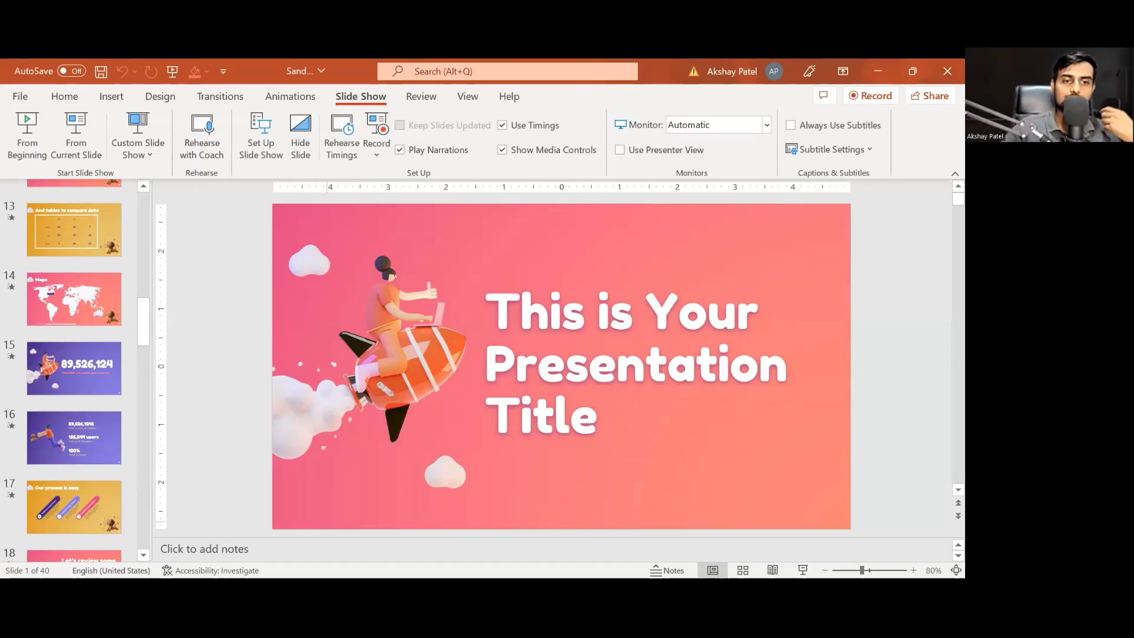
{"action": "key", "text": "alt+Tab"}
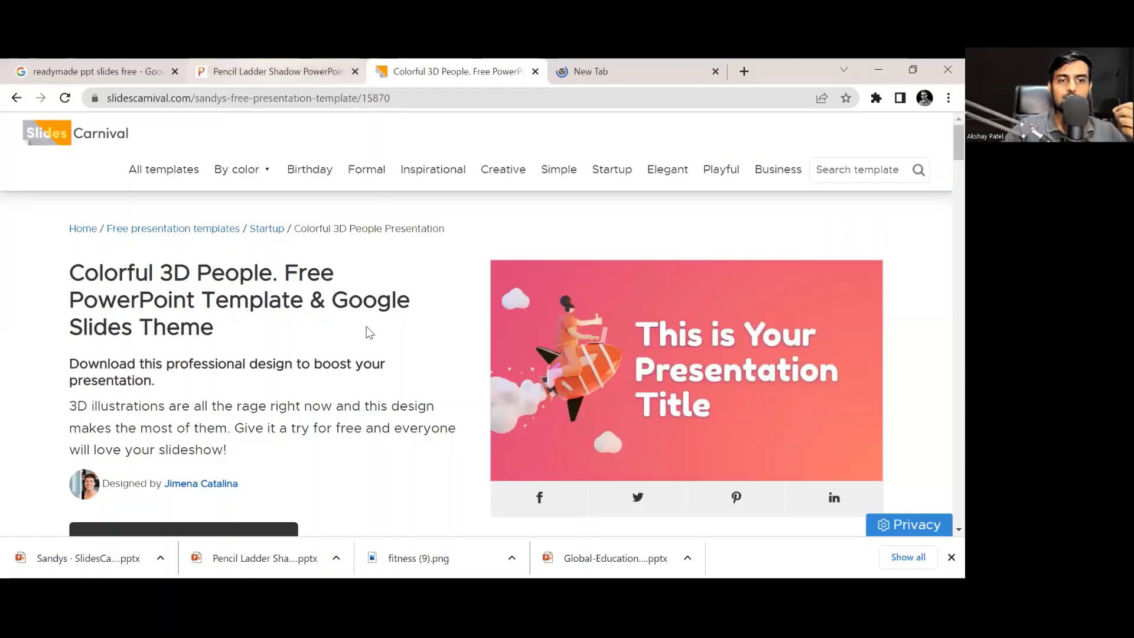
Return to the Colorful 3D People template page and scroll through it
{"action": "key", "text": "ctrl+shift+Tab"}
{"action": "left_click", "coordinate": [395, 82]}
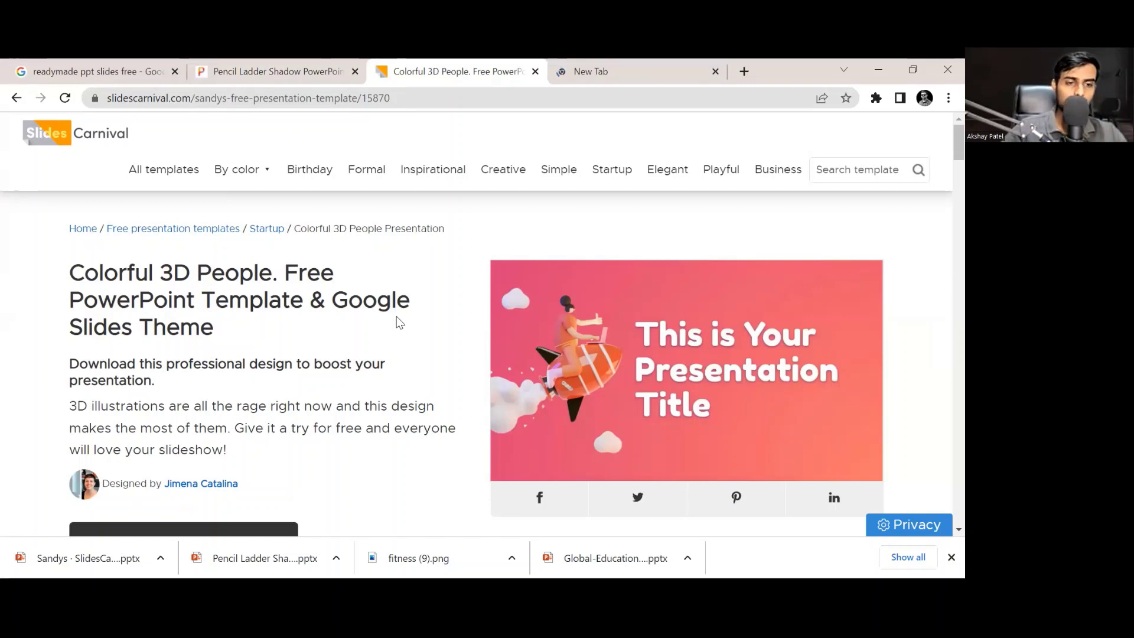
{"action": "scroll", "coordinate": [399, 331], "scroll_direction": "down", "scroll_amount": 5}
{"action": "scroll", "coordinate": [400, 337], "scroll_direction": "down", "scroll_amount": 5}
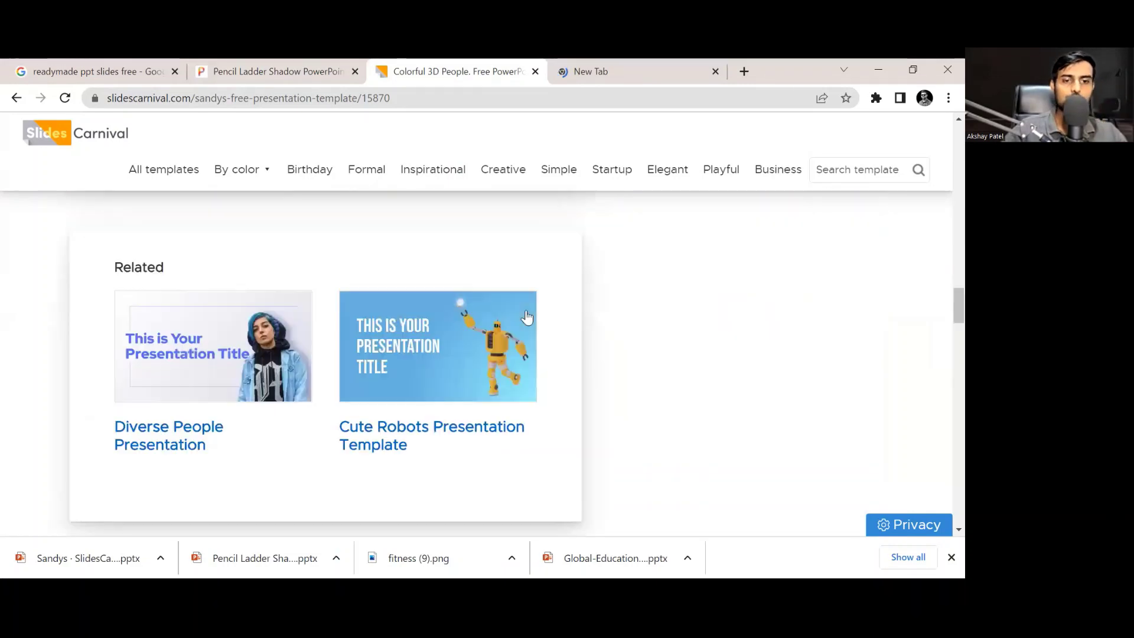
{"action": "scroll", "coordinate": [527, 315], "scroll_direction": "down", "scroll_amount": 5}
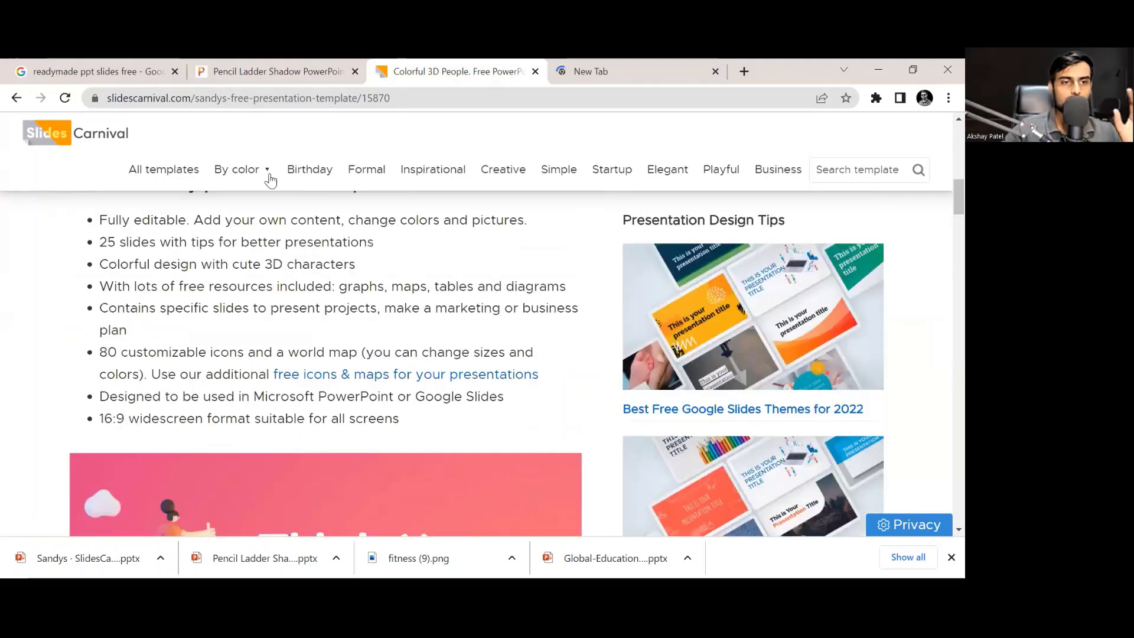
{"action": "scroll", "coordinate": [270, 179], "scroll_direction": "up", "scroll_amount": 20}
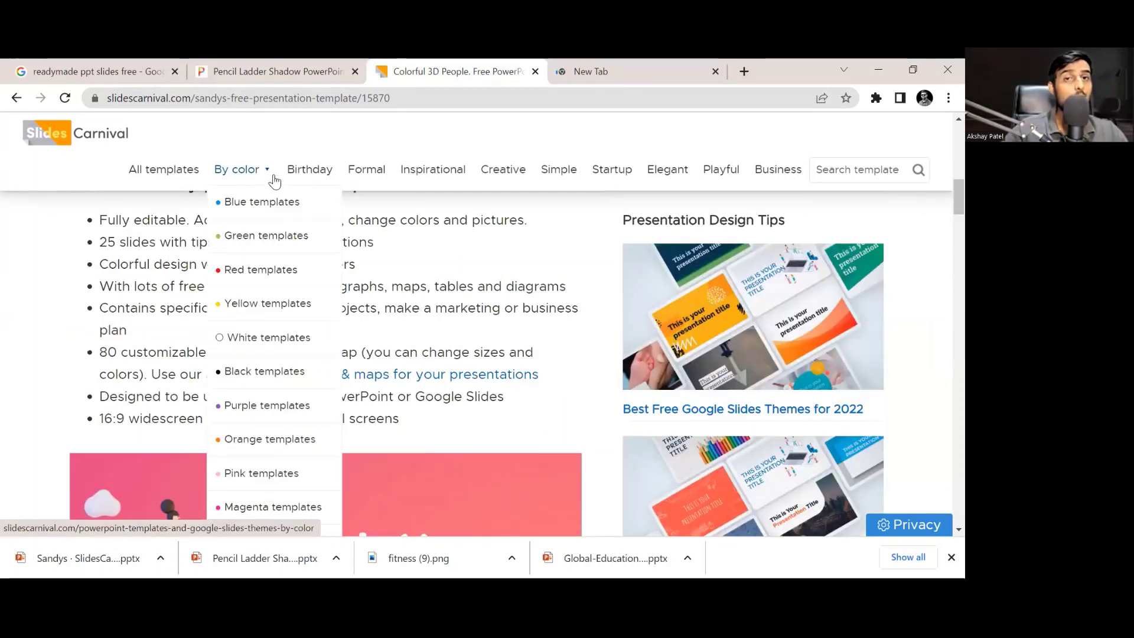
{"action": "mouse_move", "coordinate": [239, 169]}
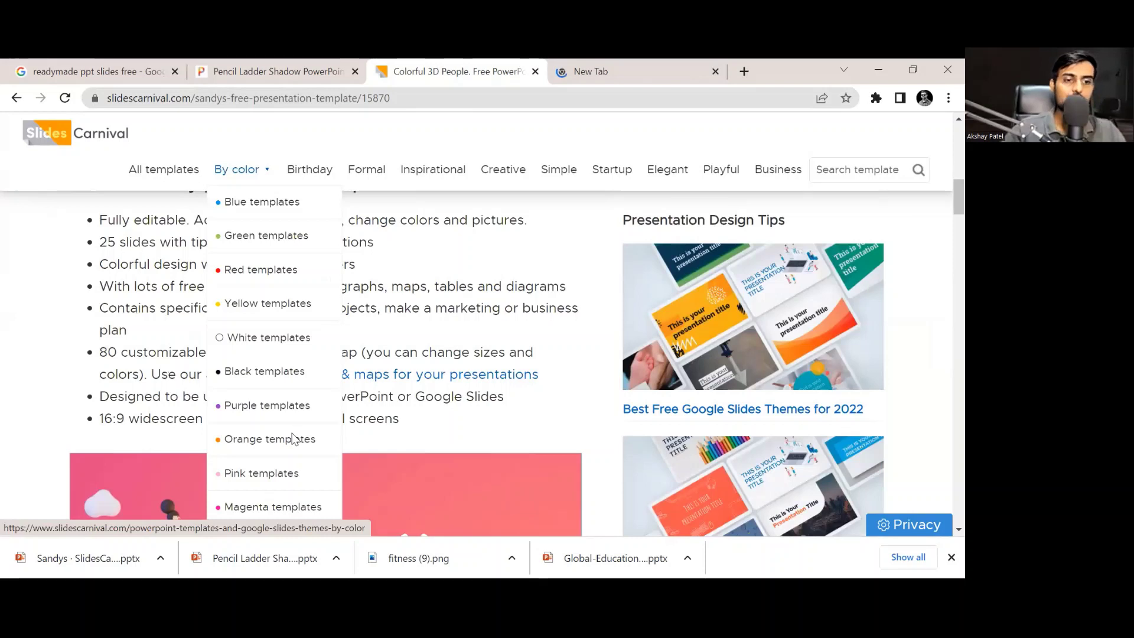
Open the Orange templates collection and browse picks like Warm Triangles
{"action": "left_click", "coordinate": [292, 439]}
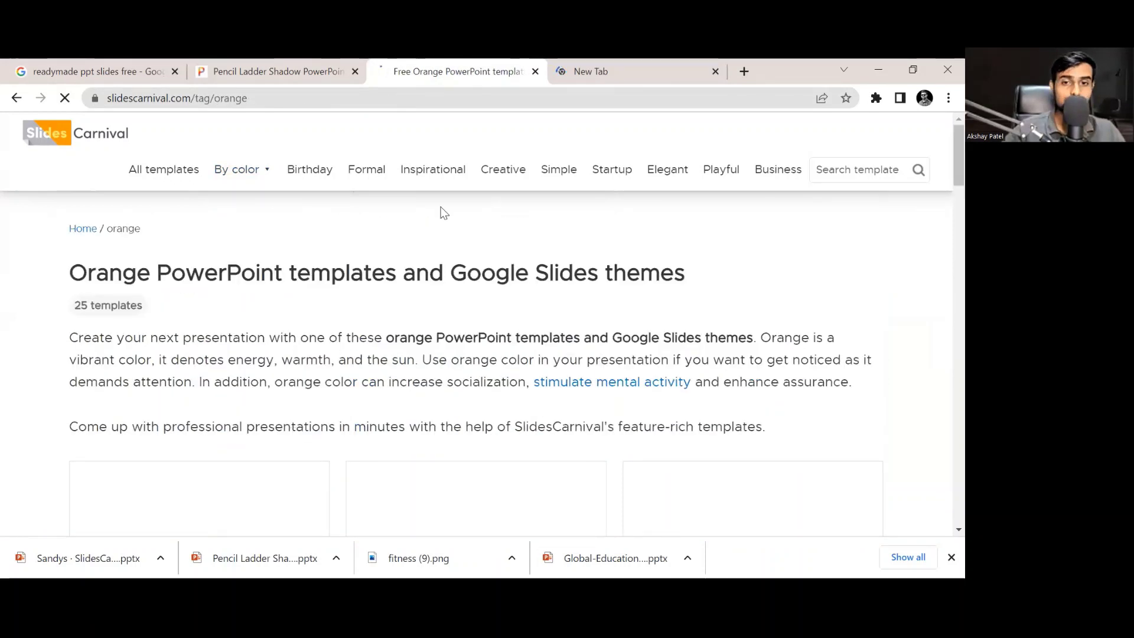
{"action": "scroll", "coordinate": [447, 325], "scroll_direction": "down", "scroll_amount": 5}
{"action": "scroll", "coordinate": [446, 327], "scroll_direction": "down", "scroll_amount": 5}
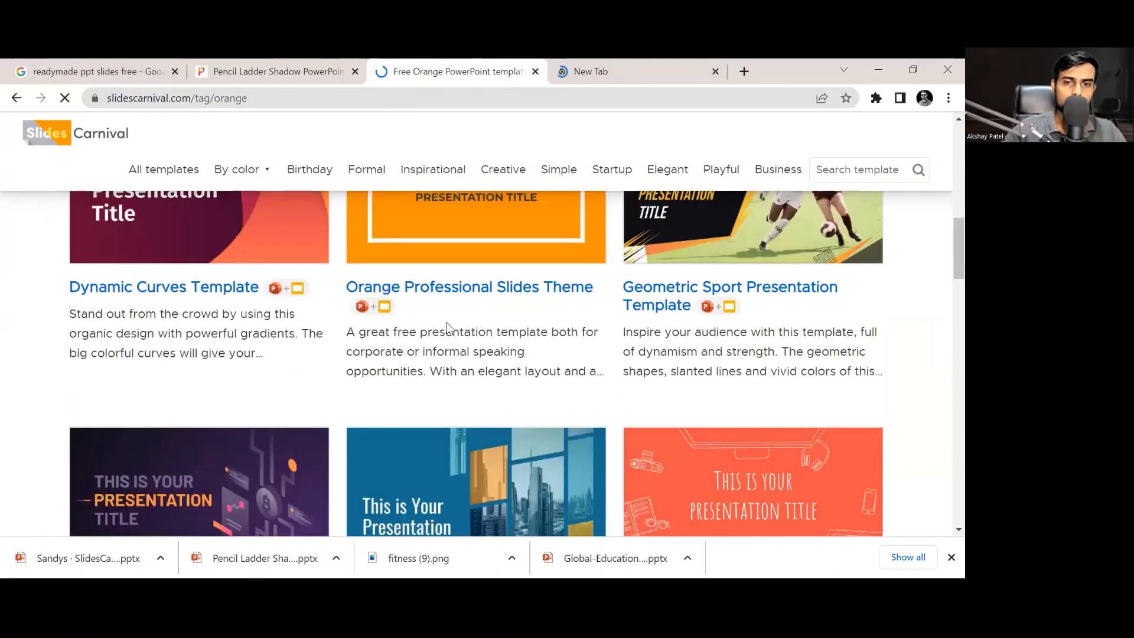
{"action": "scroll", "coordinate": [447, 324], "scroll_direction": "down", "scroll_amount": 10}
{"action": "scroll", "coordinate": [447, 324], "scroll_direction": "up", "scroll_amount": 10}
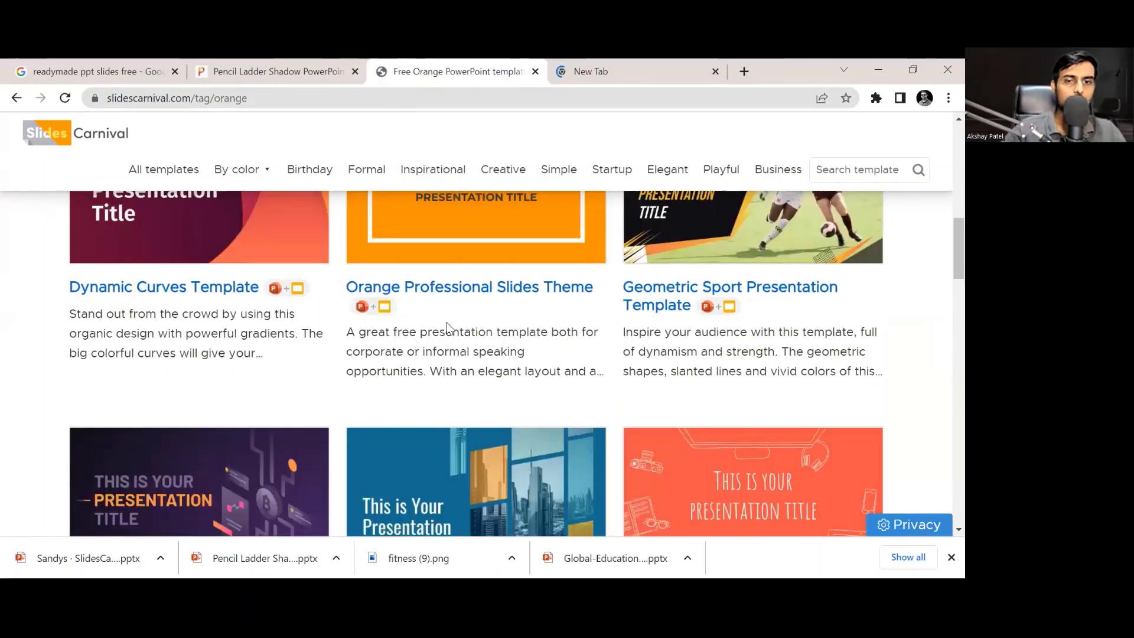
{"action": "scroll", "coordinate": [447, 321], "scroll_direction": "down", "scroll_amount": 5}
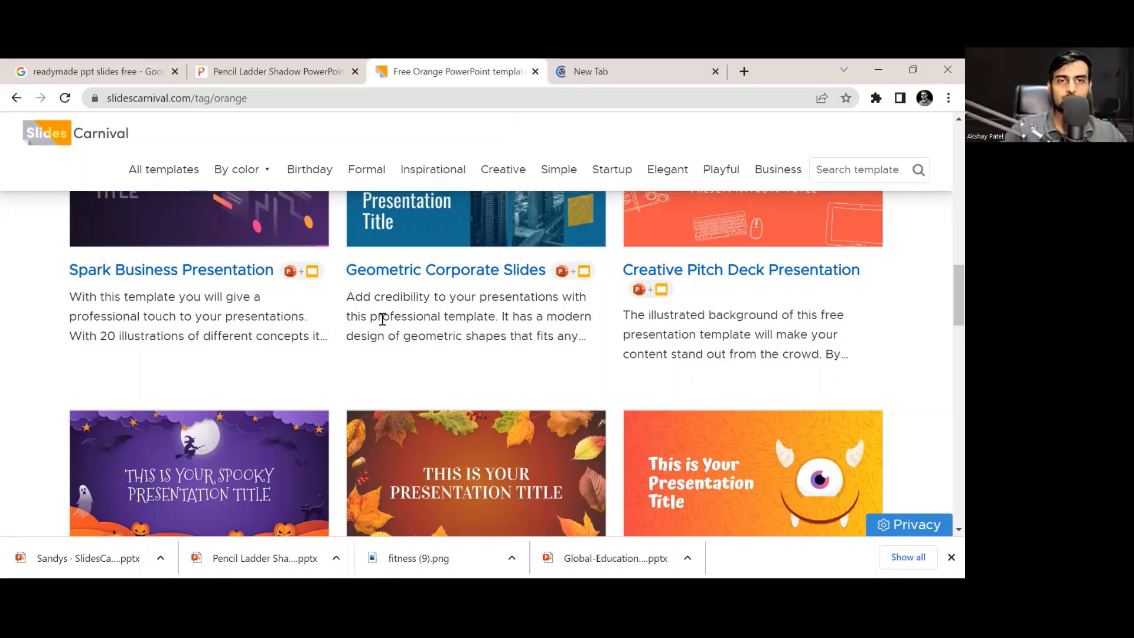
{"action": "scroll", "coordinate": [398, 346], "scroll_direction": "down", "scroll_amount": 15}
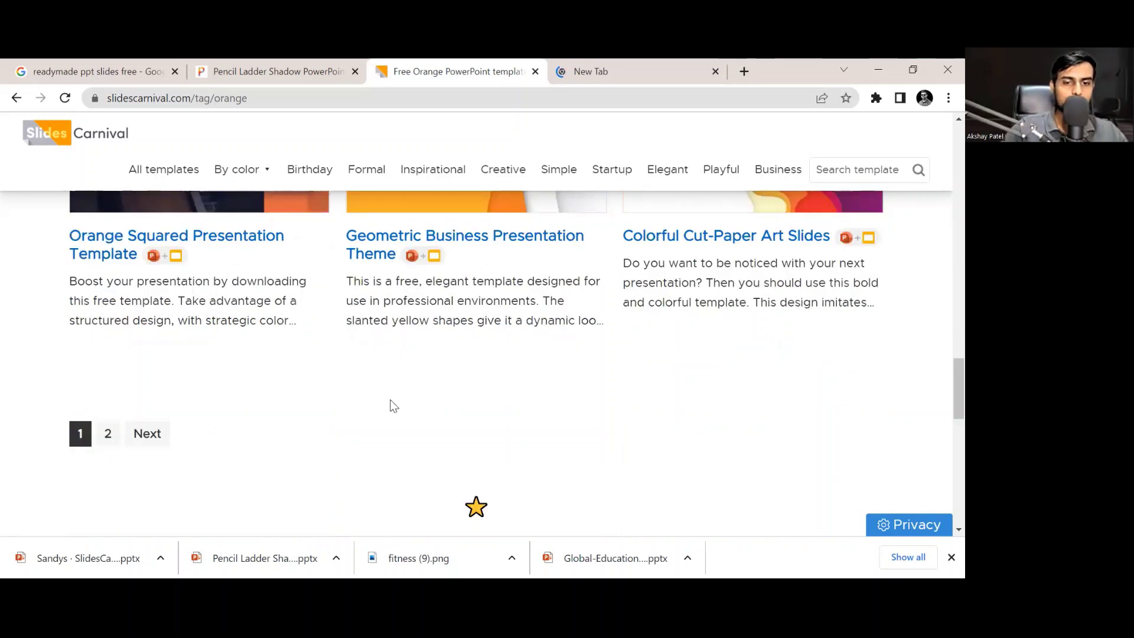
{"action": "scroll", "coordinate": [534, 390], "scroll_direction": "up", "scroll_amount": 10}
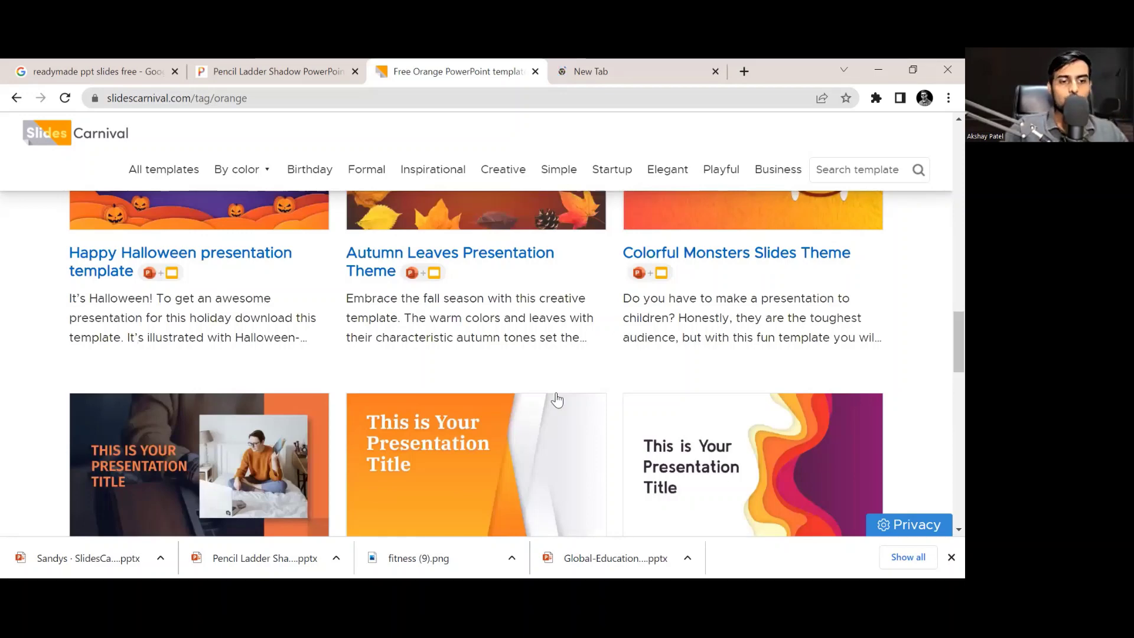
{"action": "scroll", "coordinate": [516, 443], "scroll_direction": "down", "scroll_amount": 5}
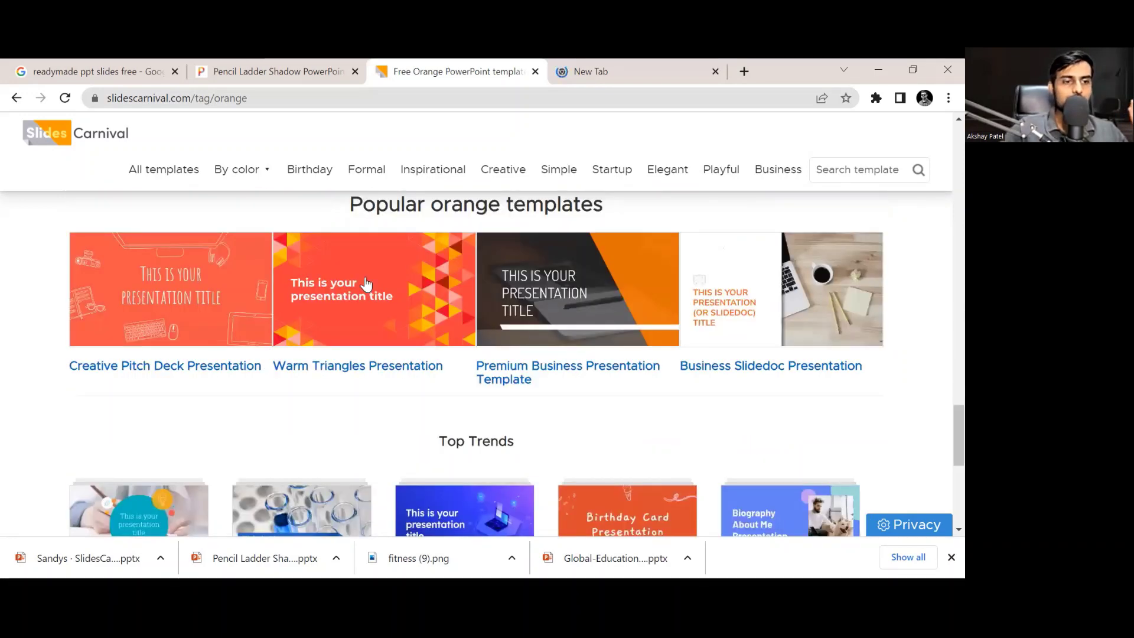
{"action": "scroll", "coordinate": [549, 319], "scroll_direction": "down", "scroll_amount": 5}
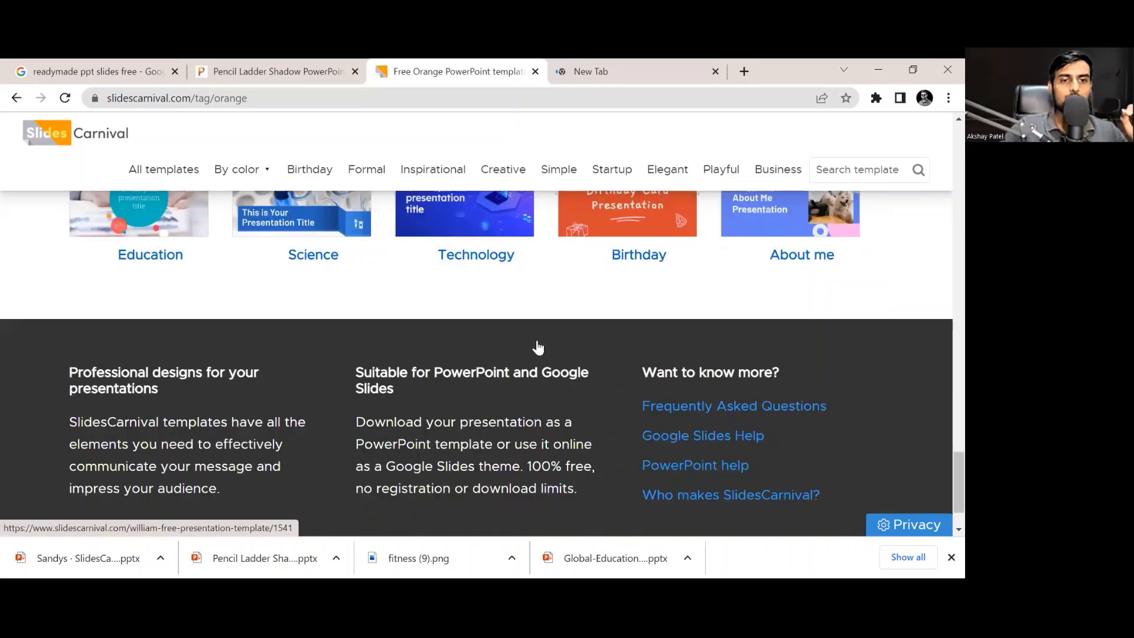
{"action": "scroll", "coordinate": [465, 494], "scroll_direction": "up", "scroll_amount": 4}
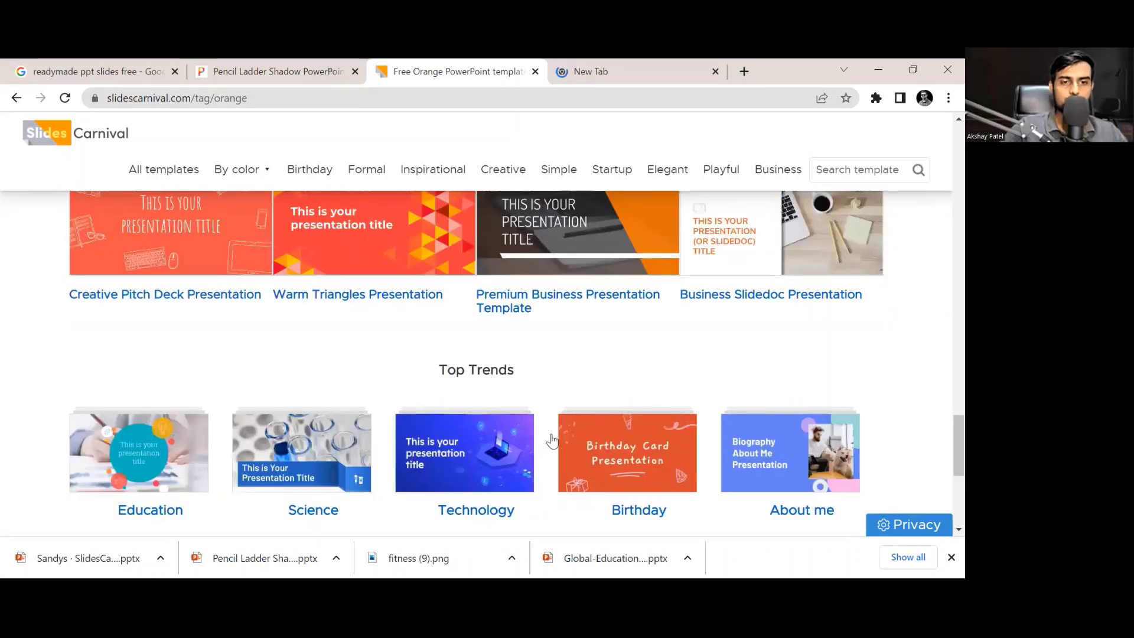
{"action": "scroll", "coordinate": [560, 434], "scroll_direction": "up", "scroll_amount": 1}
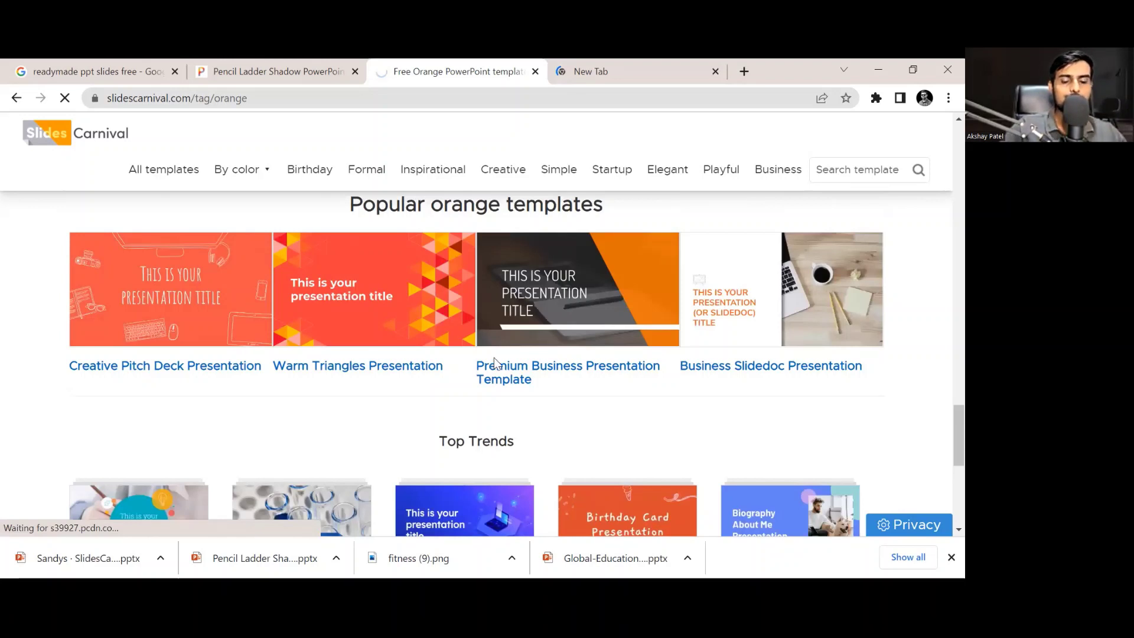
{"action": "scroll", "coordinate": [382, 376], "scroll_direction": "down", "scroll_amount": 5}
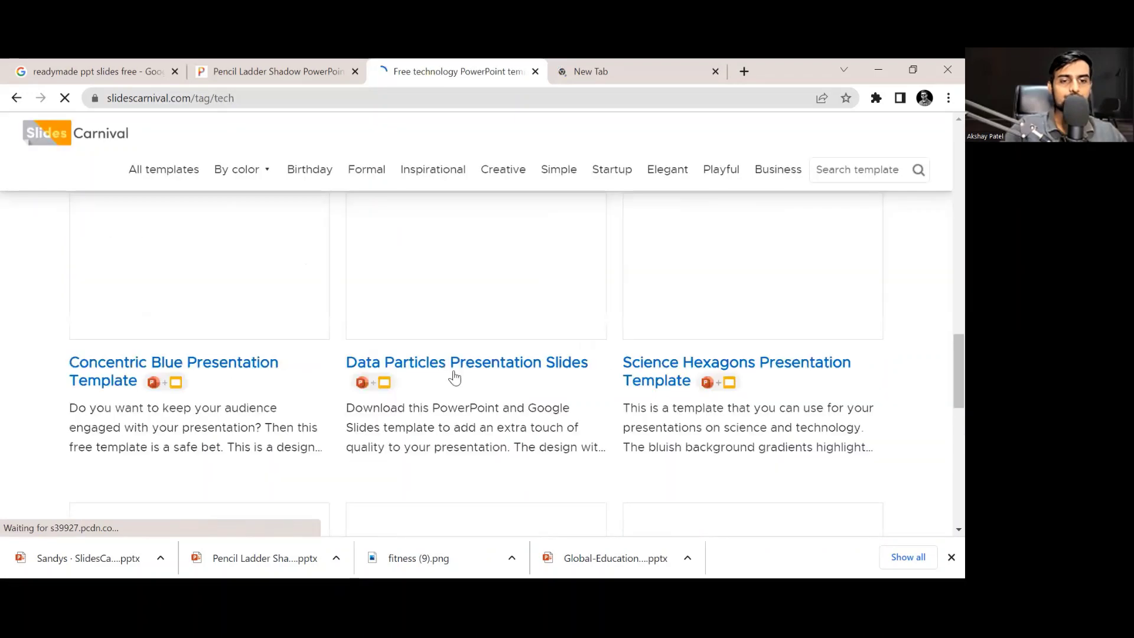
{"action": "scroll", "coordinate": [378, 322], "scroll_direction": "down", "scroll_amount": 5}
{"action": "scroll", "coordinate": [378, 323], "scroll_direction": "up", "scroll_amount": 1}
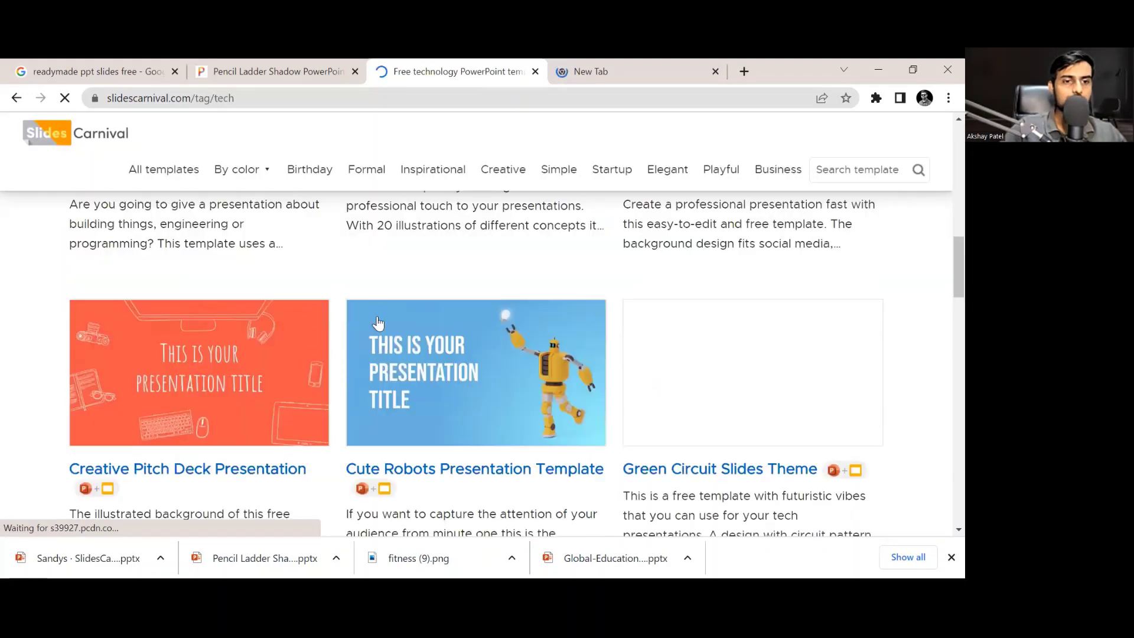
{"action": "scroll", "coordinate": [413, 324], "scroll_direction": "down", "scroll_amount": 1}
{"action": "scroll", "coordinate": [487, 330], "scroll_direction": "down", "scroll_amount": 15}
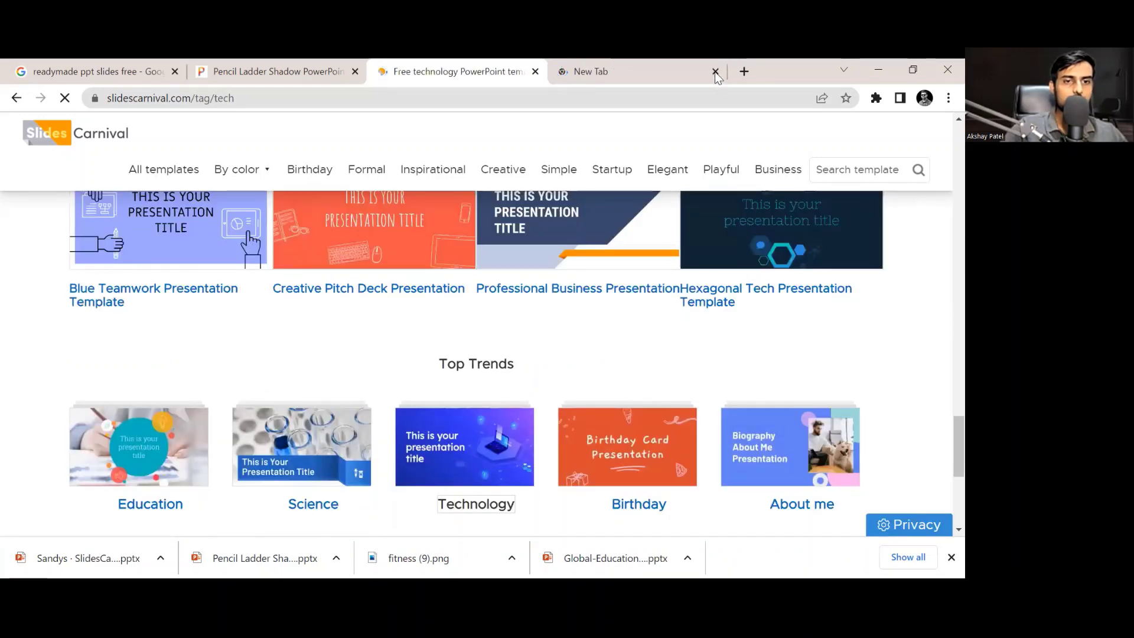
{"action": "left_click", "coordinate": [715, 72]}
{"action": "key", "text": "ctrl+w"}
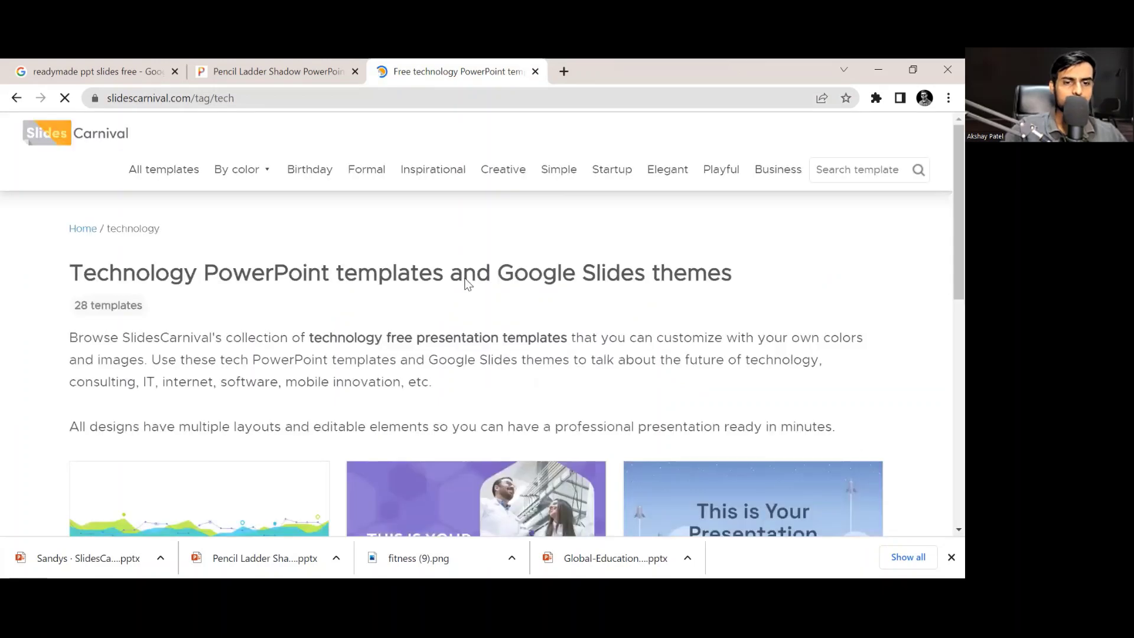
{"action": "scroll", "coordinate": [465, 285], "scroll_direction": "down", "scroll_amount": 5}
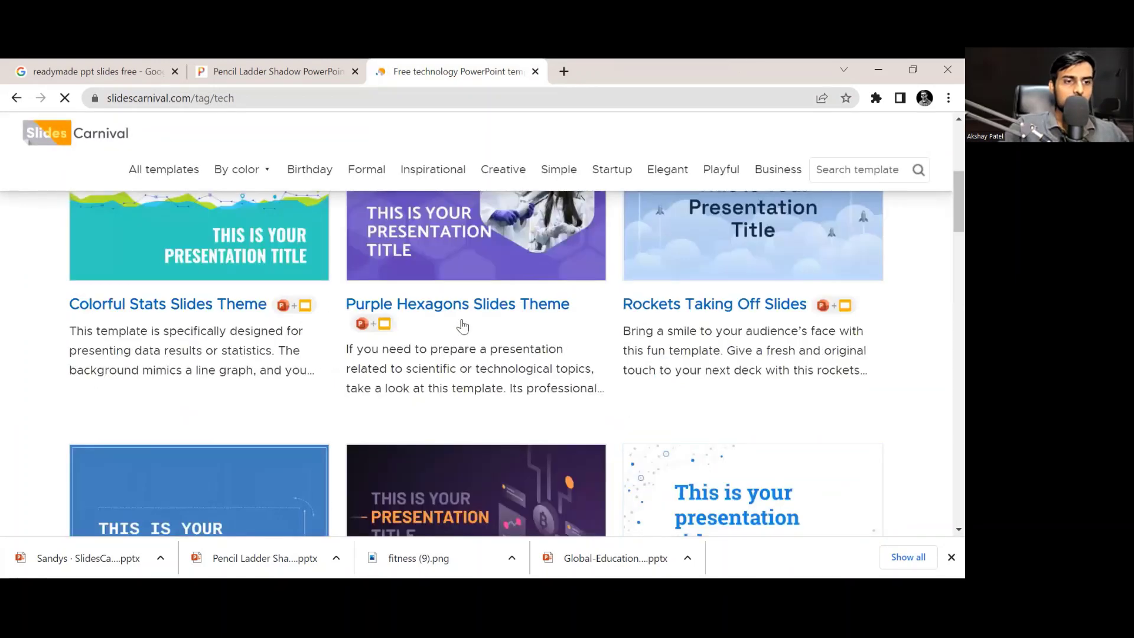
{"action": "scroll", "coordinate": [464, 324], "scroll_direction": "down", "scroll_amount": 5}
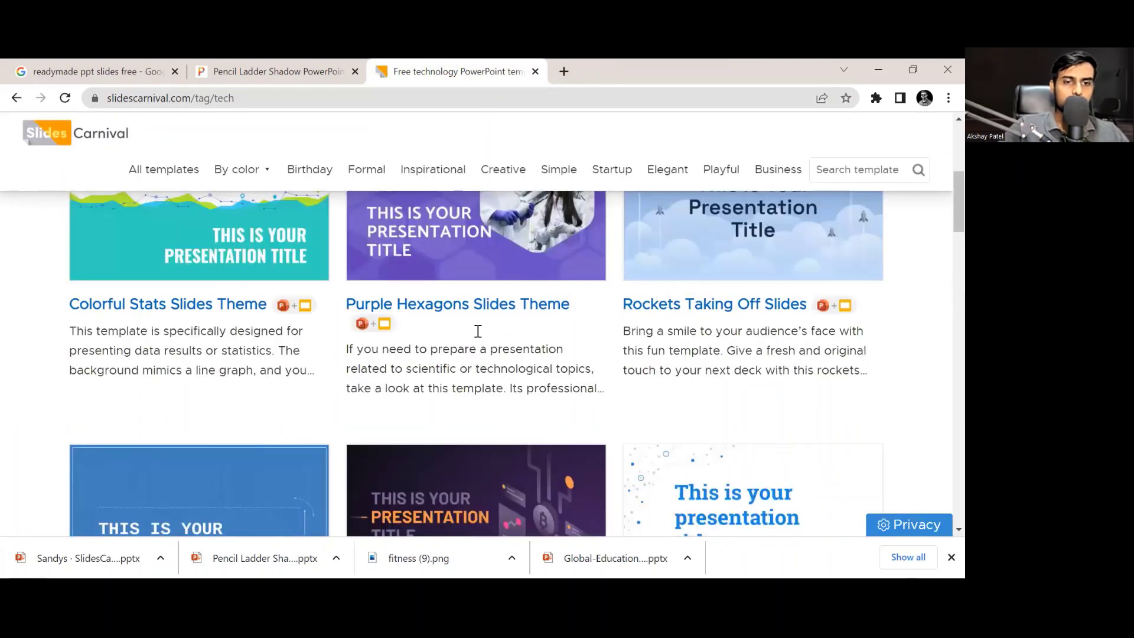
{"action": "scroll", "coordinate": [481, 452], "scroll_direction": "down", "scroll_amount": 5}
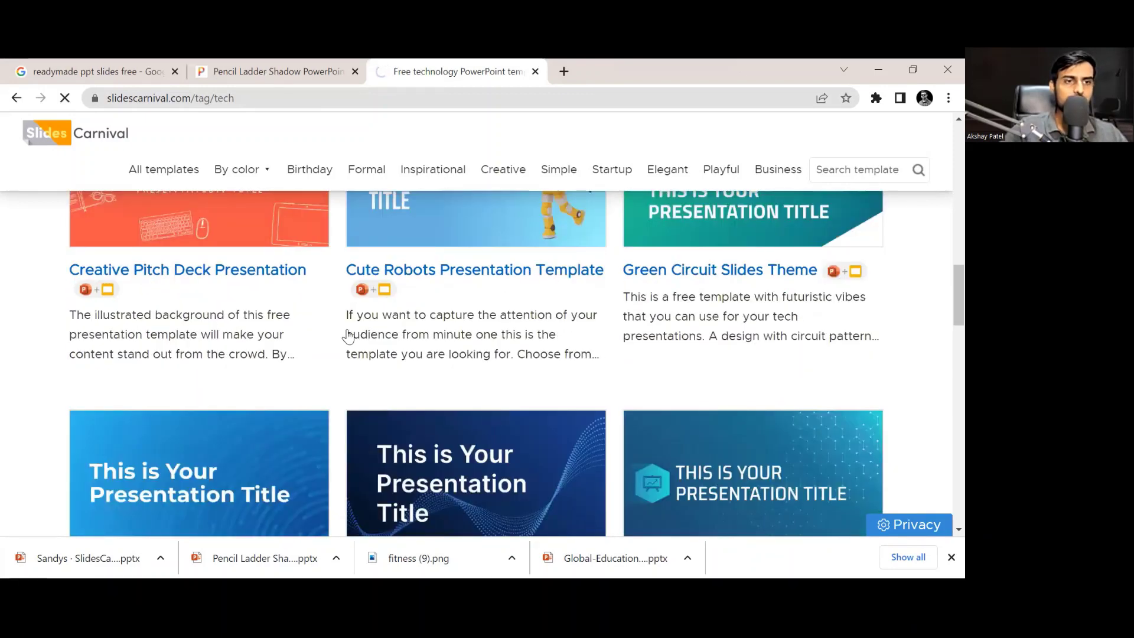
Switch to the ALLPPT Pencil Ladder Shadow template page and scroll through it
{"action": "left_click", "coordinate": [264, 77]}
{"action": "scroll", "coordinate": [517, 324], "scroll_direction": "down", "scroll_amount": 5}
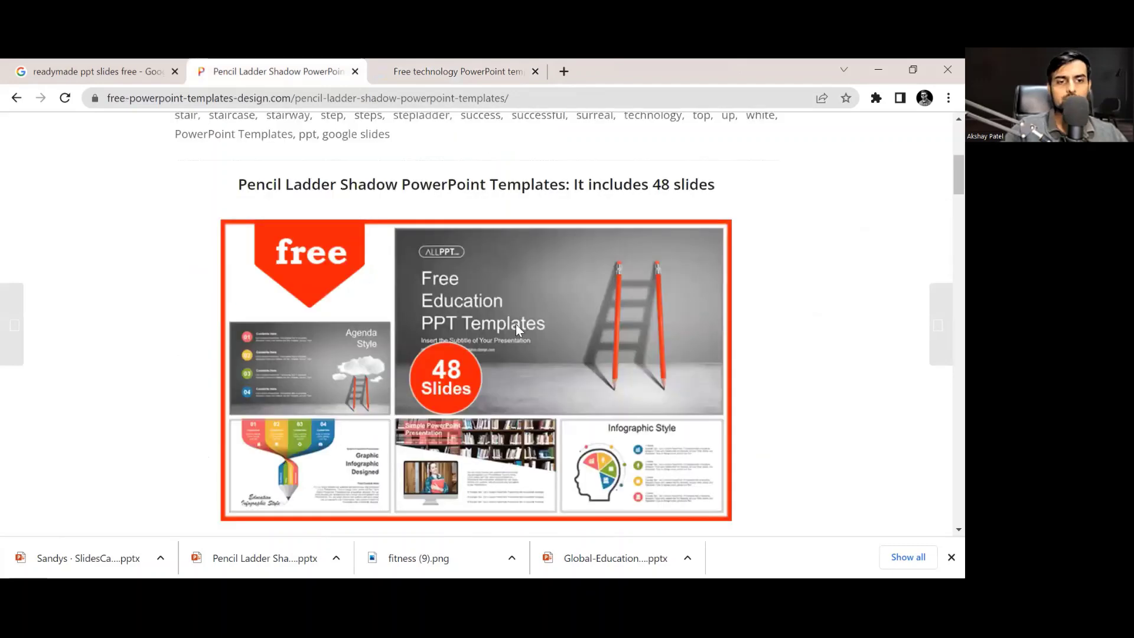
{"action": "scroll", "coordinate": [515, 323], "scroll_direction": "down", "scroll_amount": 10}
{"action": "scroll", "coordinate": [516, 324], "scroll_direction": "down", "scroll_amount": 5}
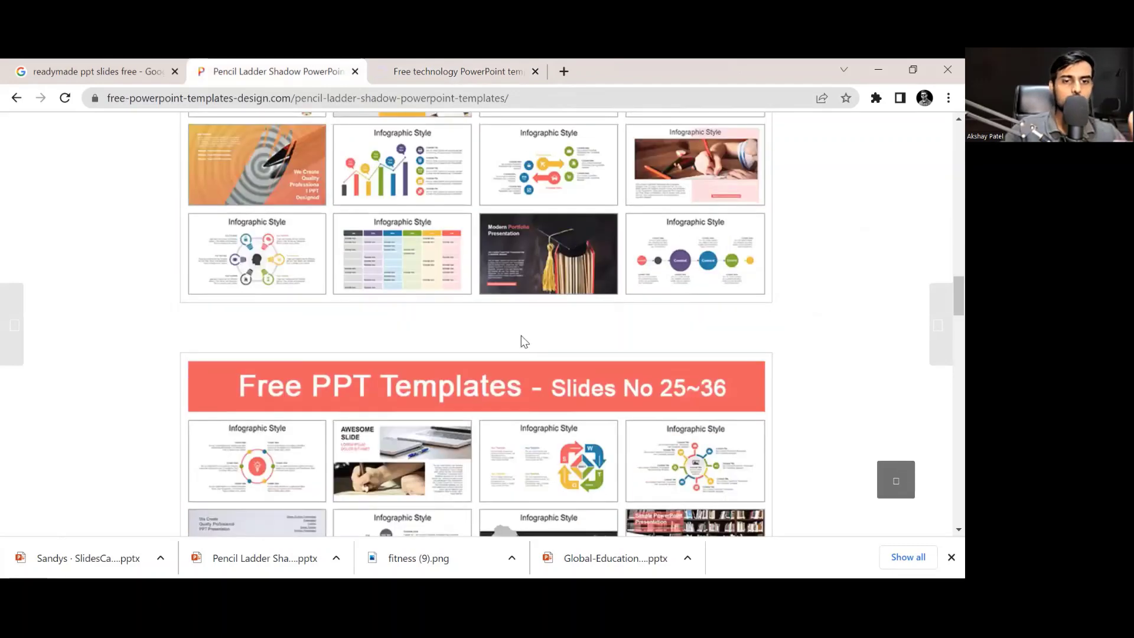
{"action": "scroll", "coordinate": [521, 334], "scroll_direction": "down", "scroll_amount": 15}
{"action": "scroll", "coordinate": [364, 140], "scroll_direction": "up", "scroll_amount": 15}
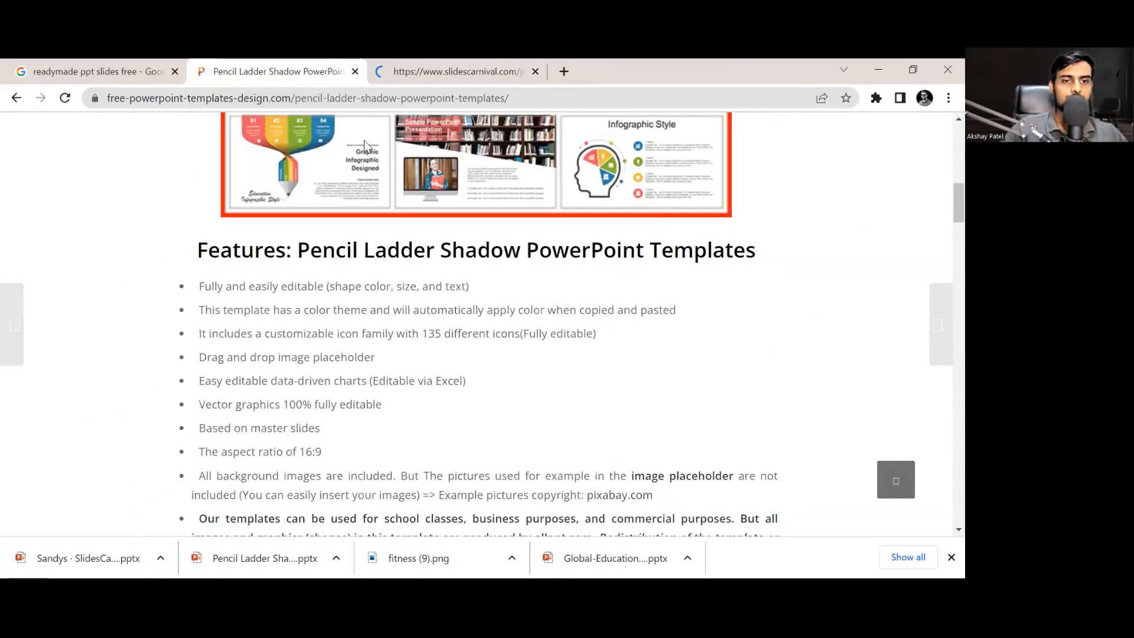
{"action": "scroll", "coordinate": [402, 180], "scroll_direction": "up", "scroll_amount": 10}
Open the PPT Diagrams page and scroll its Pentagonal Arrows, Waving Flags and Safe House diagrams
{"action": "left_click", "coordinate": [401, 180]}
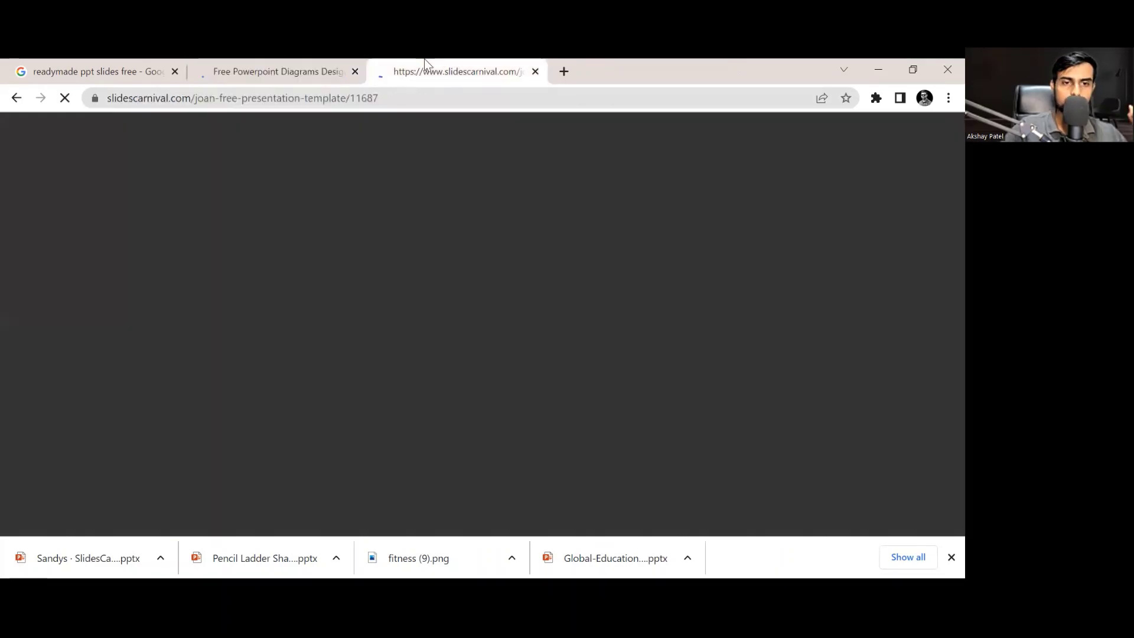
{"action": "left_click", "coordinate": [424, 60]}
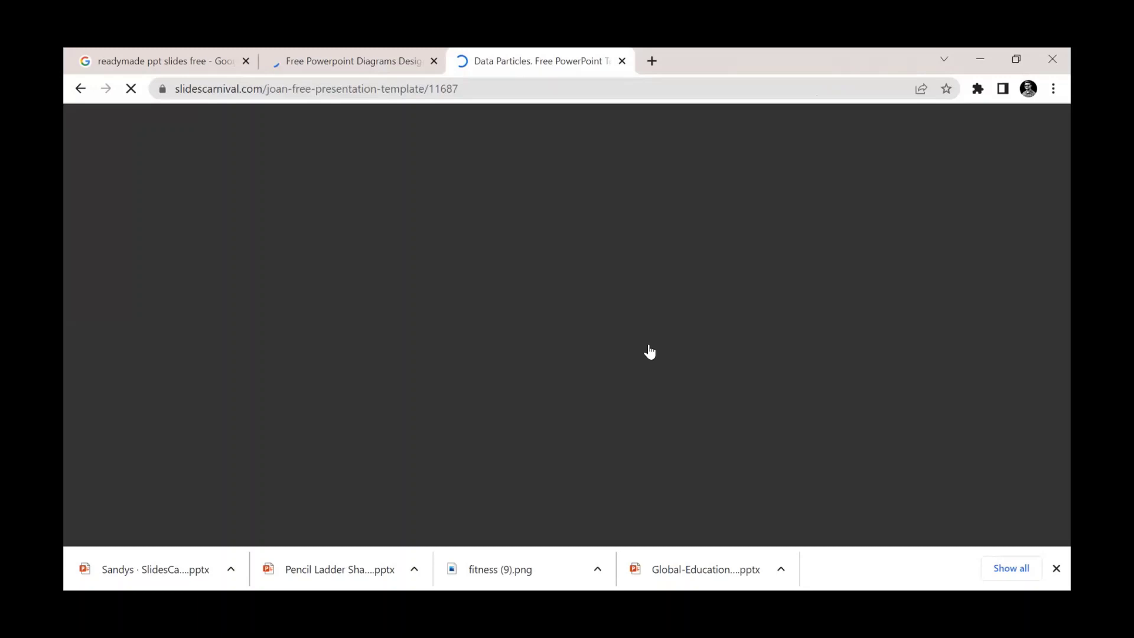
{"action": "key", "text": "ctrl+shift+Tab"}
{"action": "scroll", "coordinate": [614, 351], "scroll_direction": "down", "scroll_amount": 5}
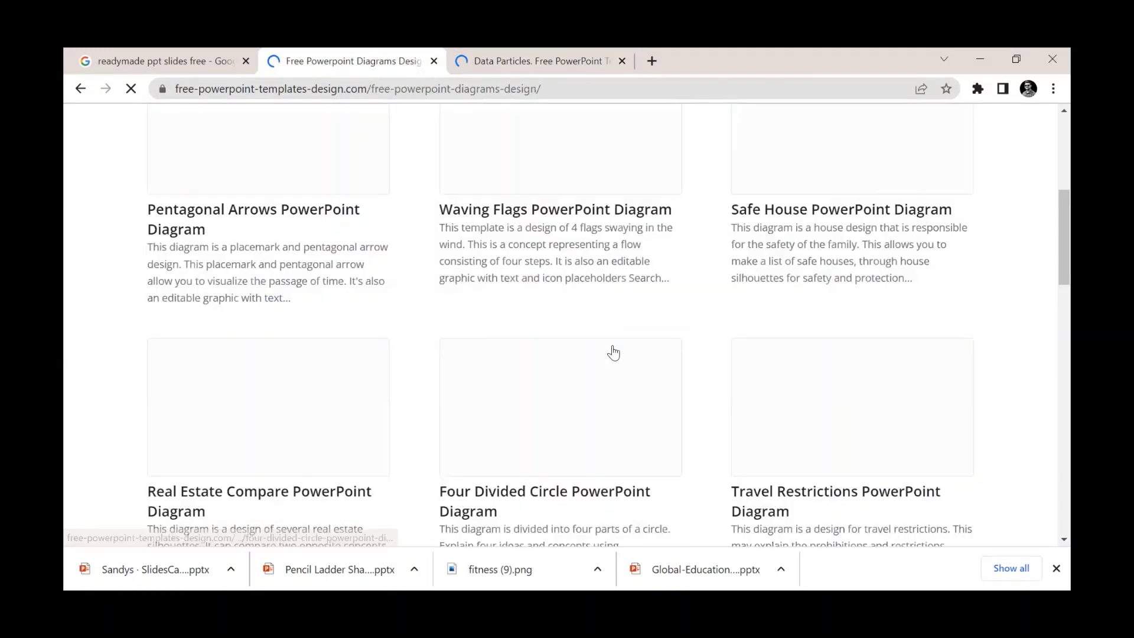
{"action": "scroll", "coordinate": [614, 351], "scroll_direction": "down", "scroll_amount": 3}
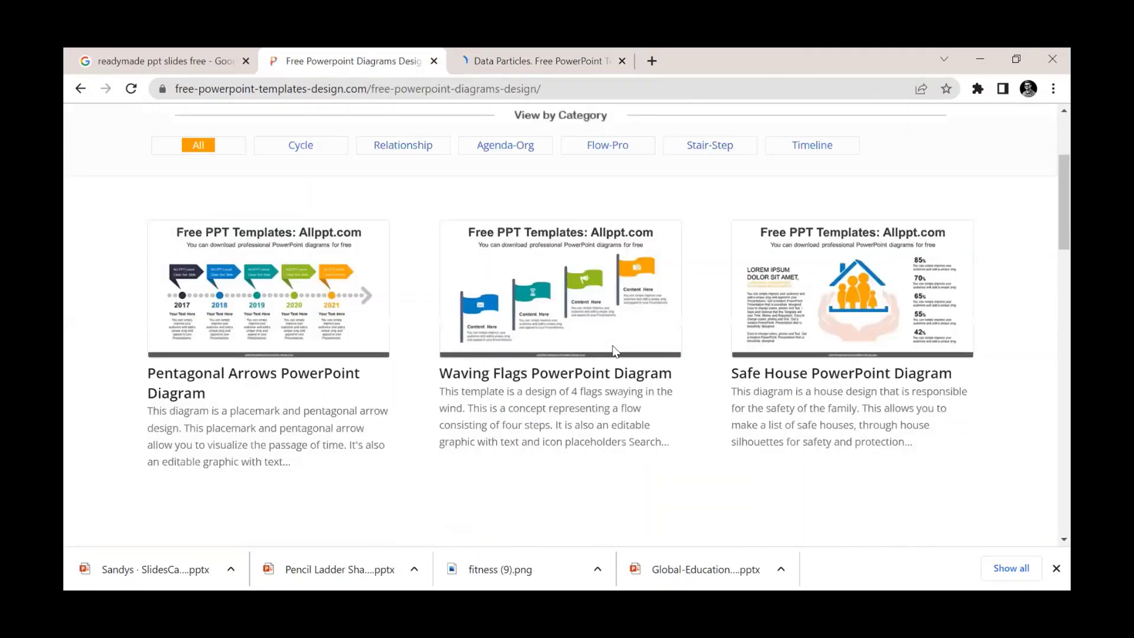
{"action": "scroll", "coordinate": [614, 351], "scroll_direction": "down", "scroll_amount": 3}
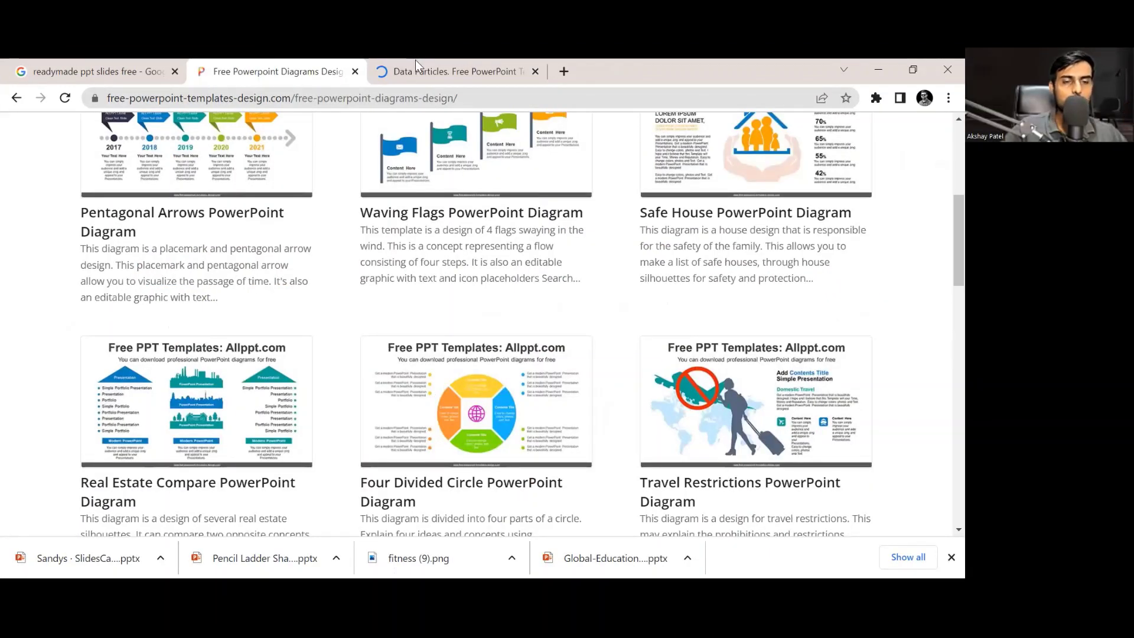
Step the Data Particles preview carousel forward to slide 8 of 39
{"action": "key", "text": "ctrl+Tab"}
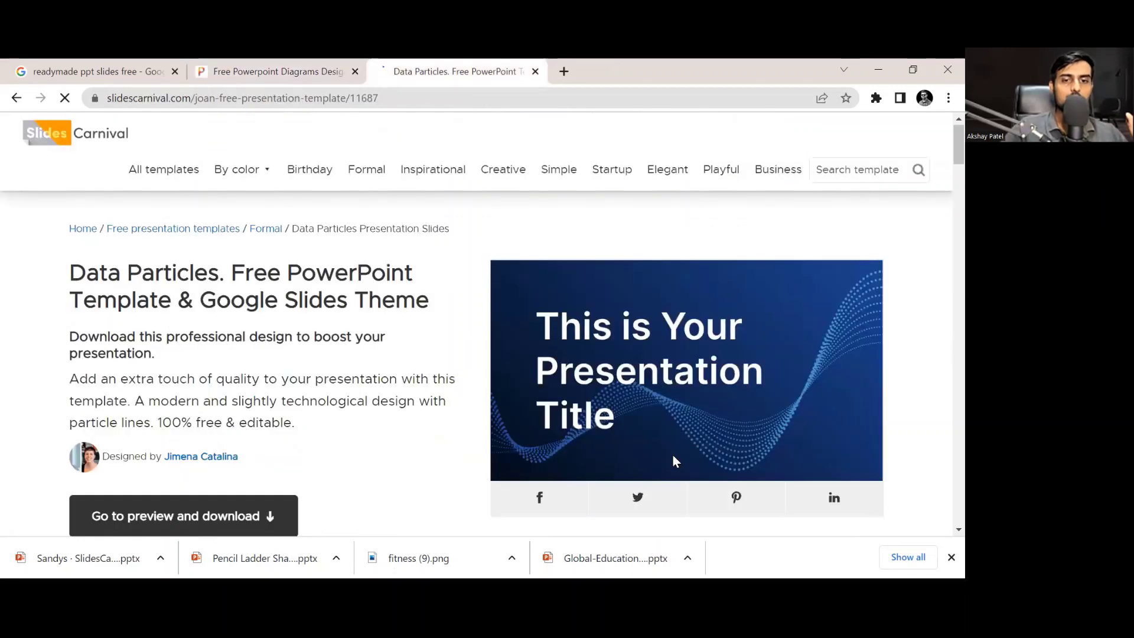
{"action": "scroll", "coordinate": [355, 337], "scroll_direction": "down", "scroll_amount": 5}
{"action": "scroll", "coordinate": [384, 337], "scroll_direction": "down", "scroll_amount": 5}
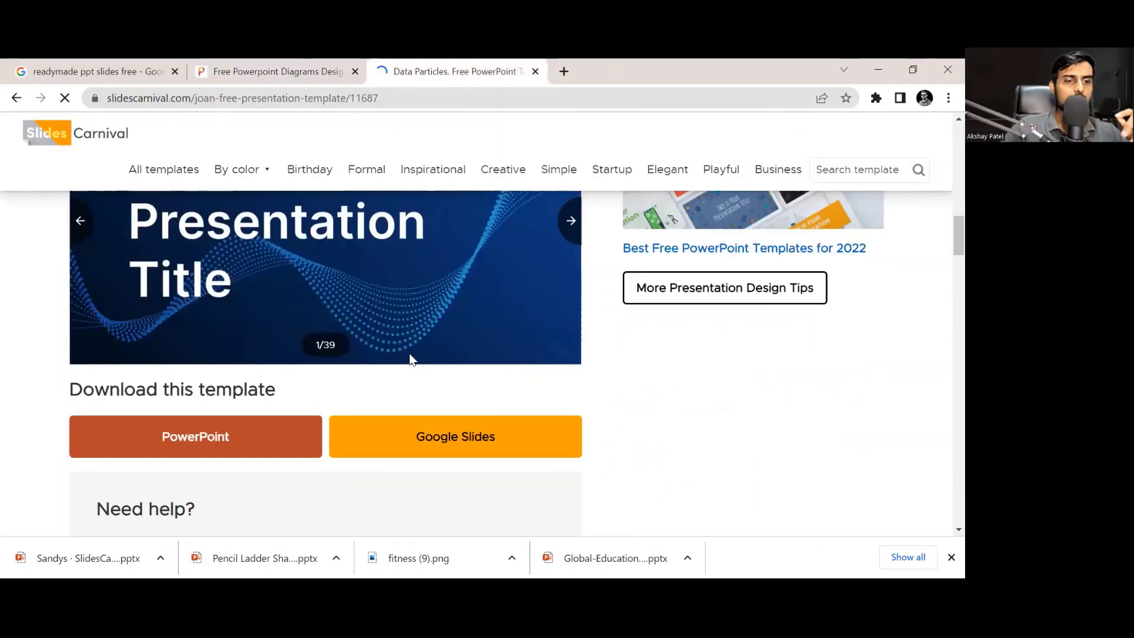
{"action": "double_click", "coordinate": [567, 223]}
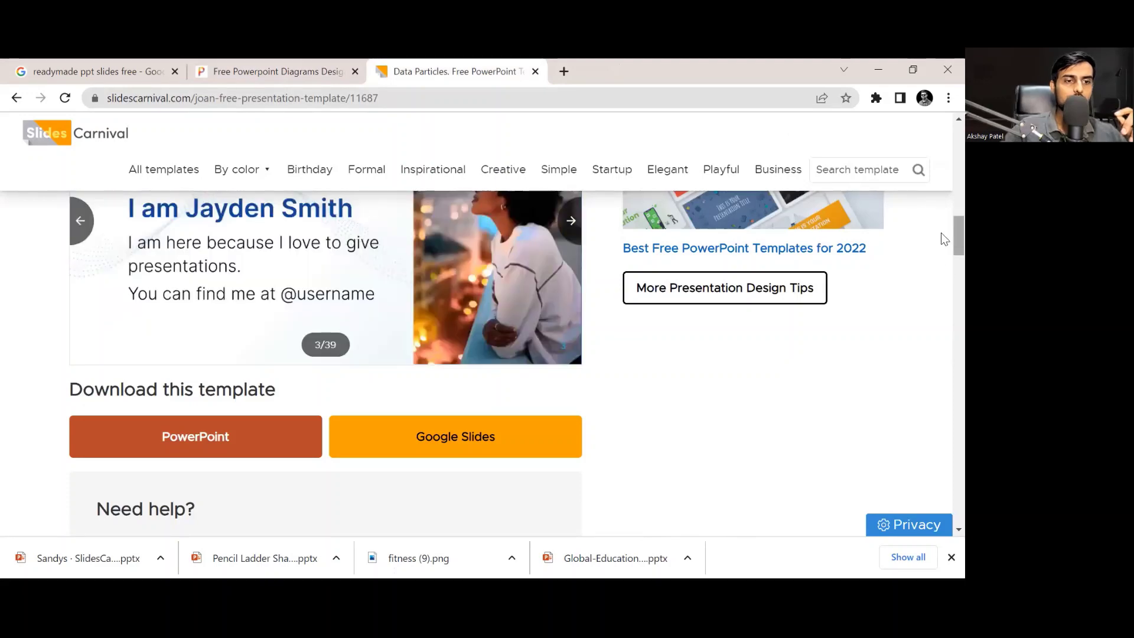
{"action": "scroll", "coordinate": [532, 354], "scroll_direction": "up", "scroll_amount": 2}
{"action": "left_click", "coordinate": [571, 375]}
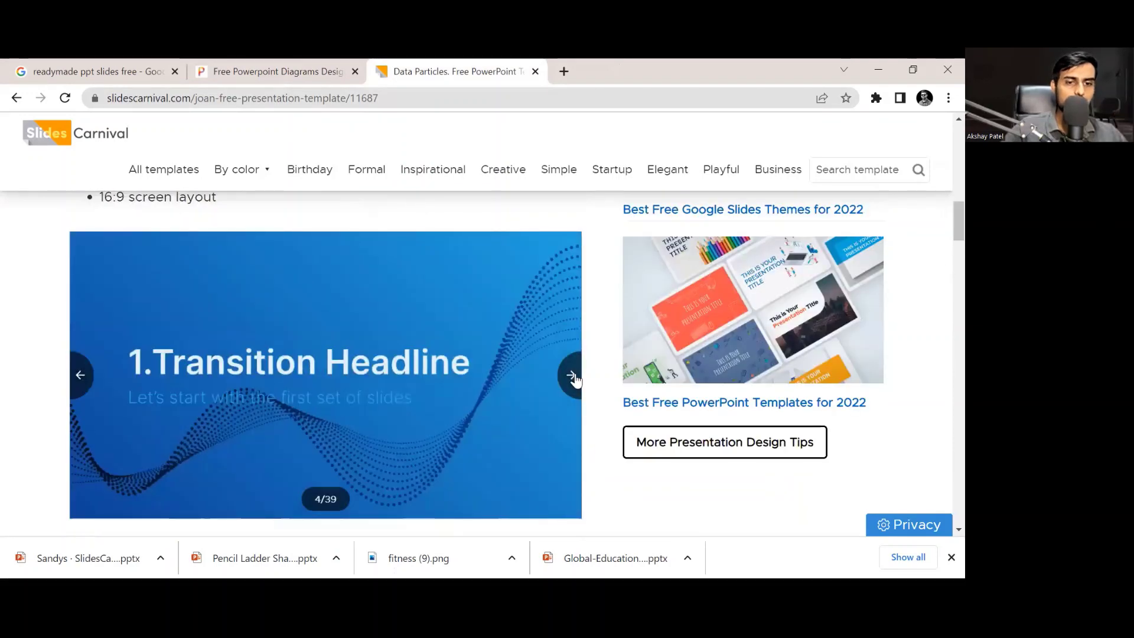
{"action": "left_click", "coordinate": [571, 375]}
{"action": "left_click", "coordinate": [571, 375]}
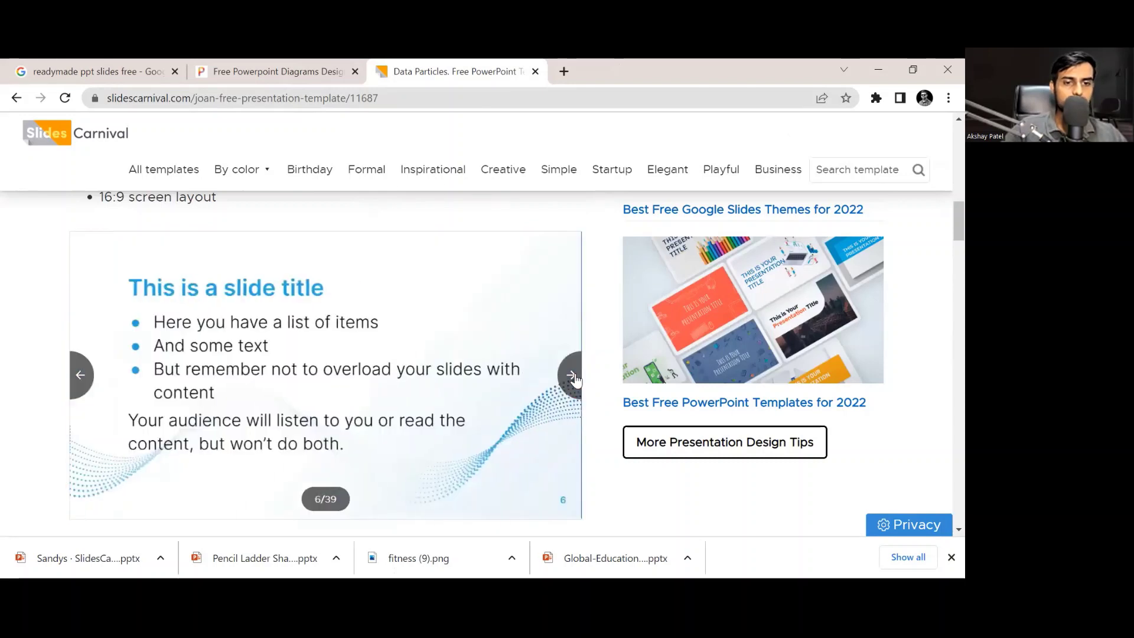
{"action": "left_click", "coordinate": [571, 375]}
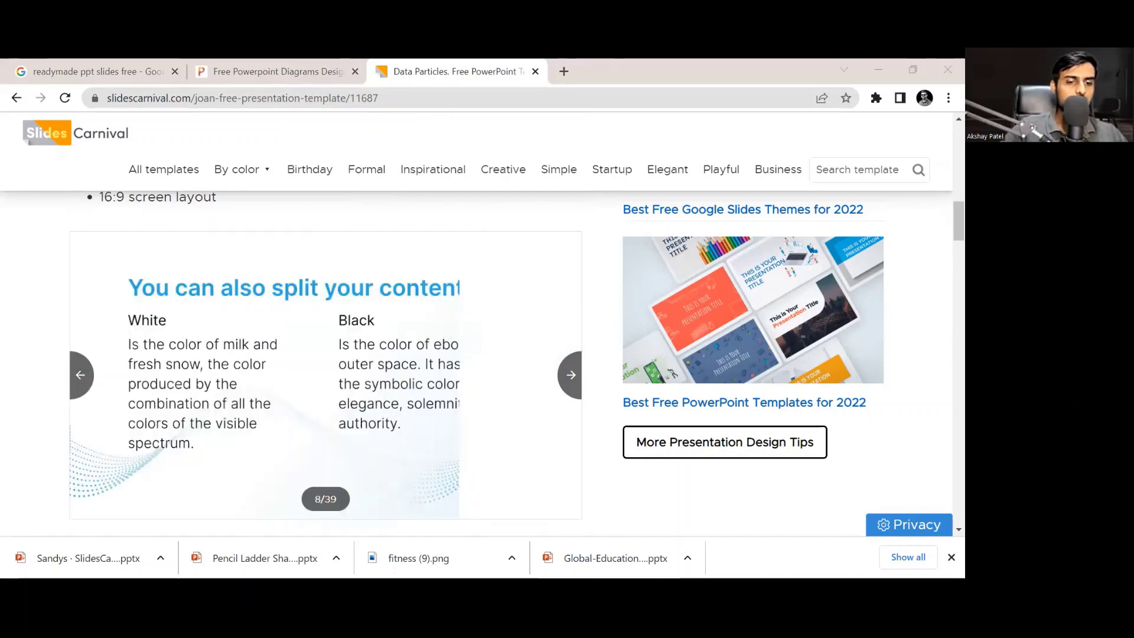
Back in PowerPoint, view slides 32 and 17, then the Talent Education Zone title slide
{"action": "key", "text": "alt+Tab"}
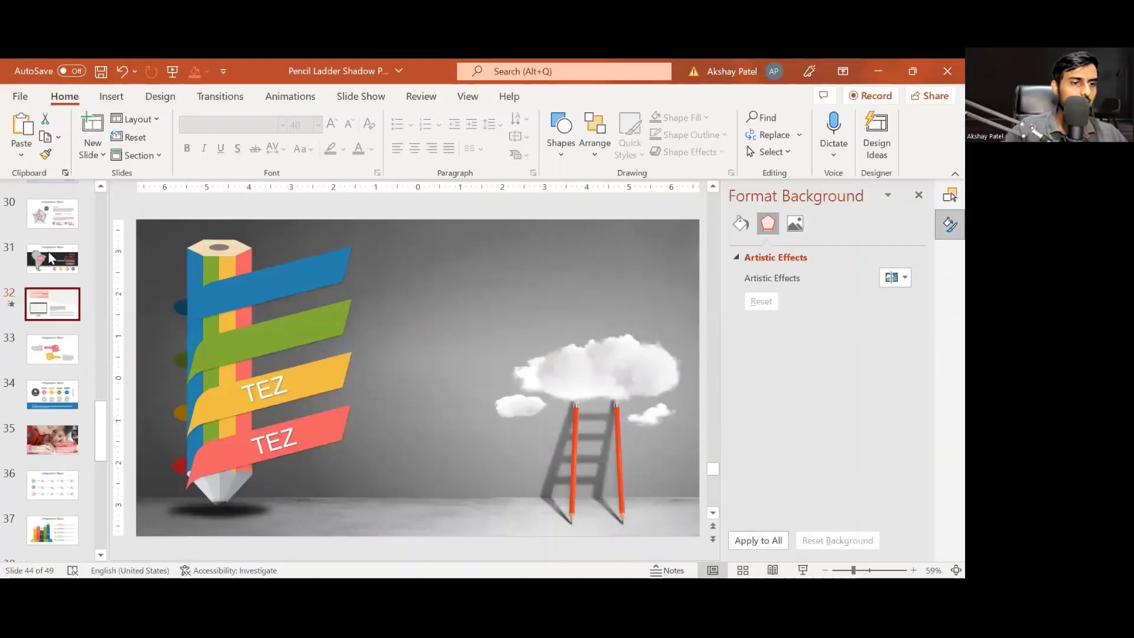
{"action": "left_click", "coordinate": [50, 321]}
{"action": "scroll", "coordinate": [50, 325], "scroll_direction": "up", "scroll_amount": 5}
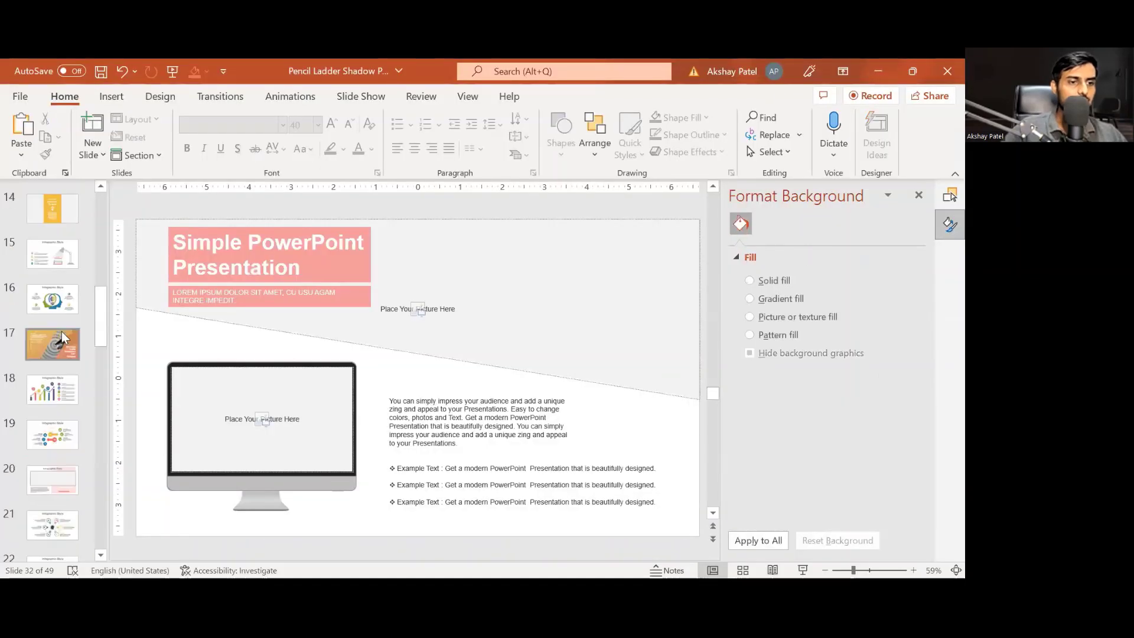
{"action": "left_click", "coordinate": [59, 342]}
{"action": "scroll", "coordinate": [46, 213], "scroll_direction": "up", "scroll_amount": 3}
{"action": "scroll", "coordinate": [46, 213], "scroll_direction": "up", "scroll_amount": 3}
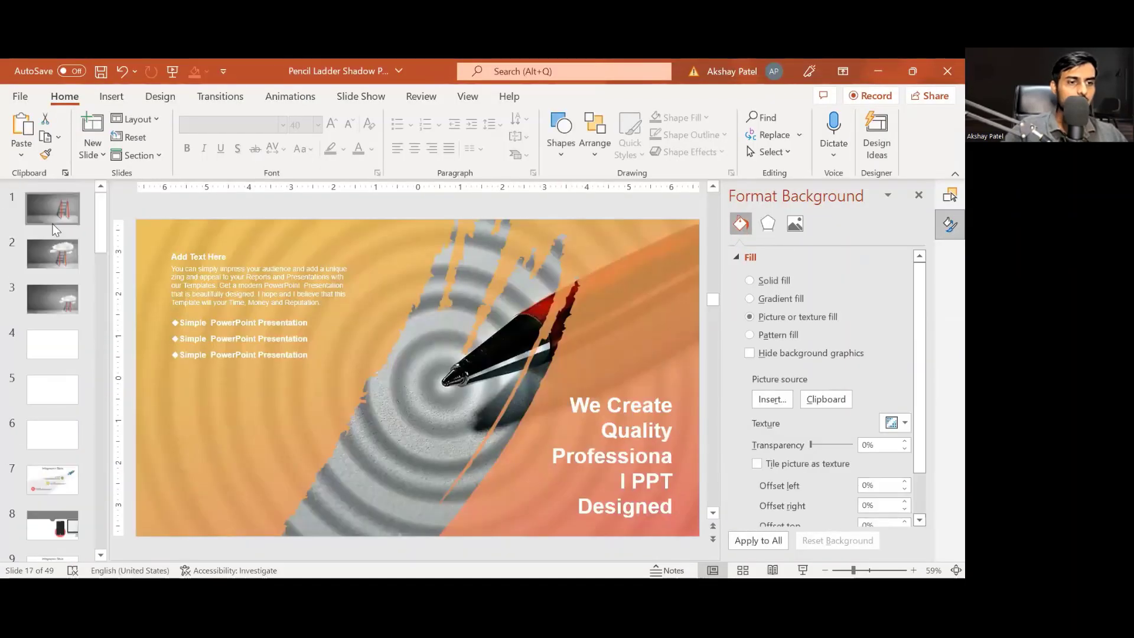
{"action": "left_click", "coordinate": [46, 213]}
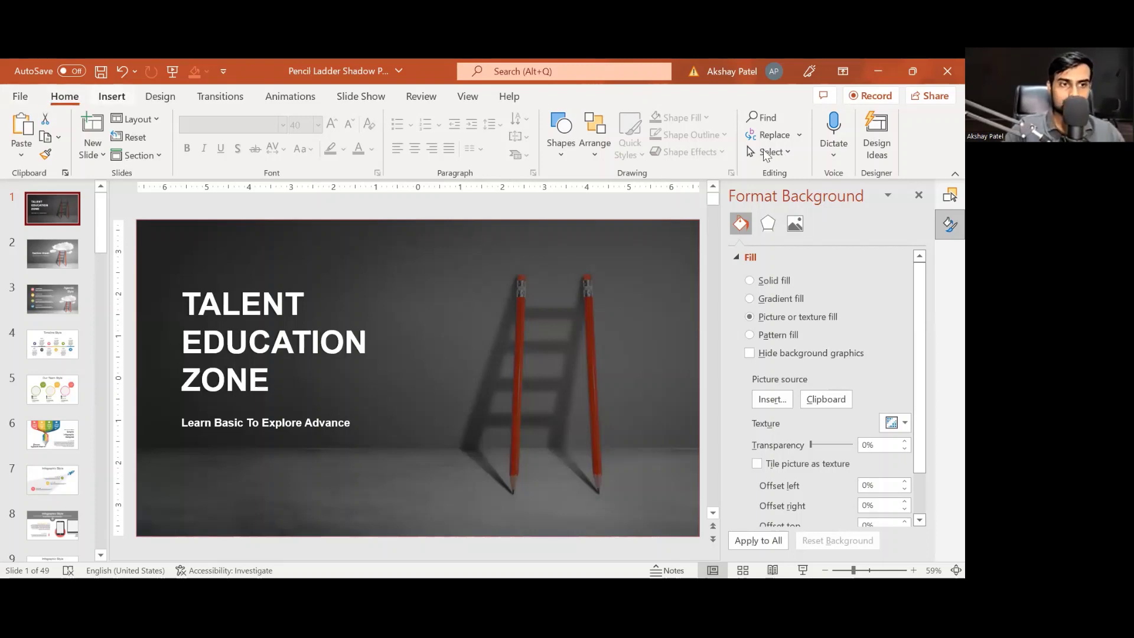
Look over the Insert and Design ribbons, including Themes and Variants
{"action": "left_click", "coordinate": [112, 96]}
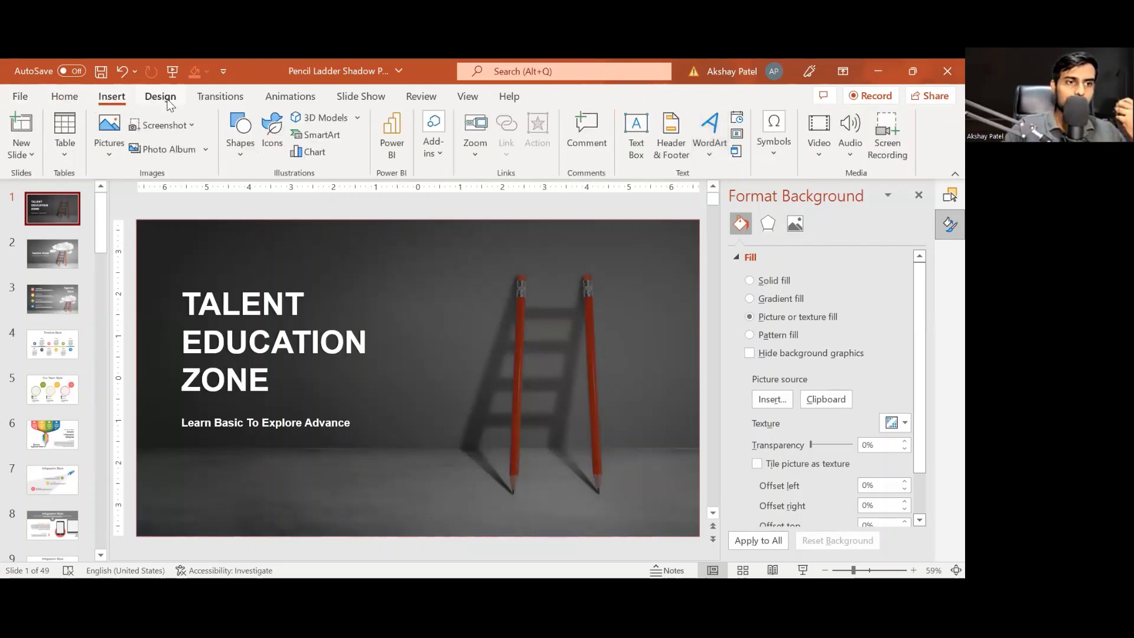
{"action": "left_click", "coordinate": [168, 102]}
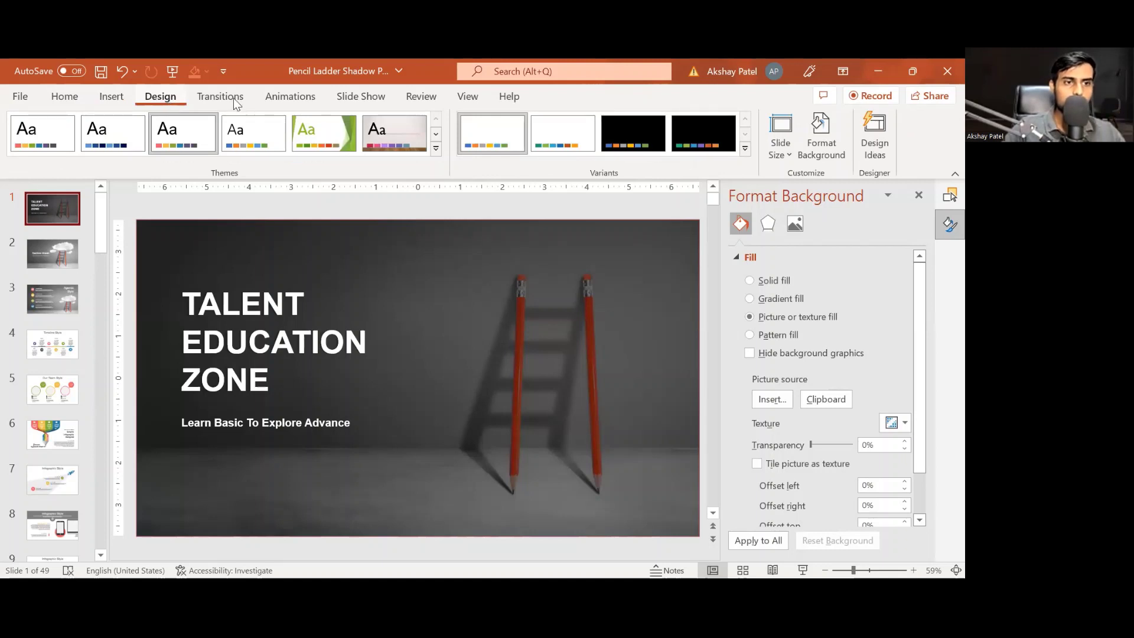
{"action": "scroll", "coordinate": [385, 97], "scroll_direction": "down", "scroll_amount": 1}
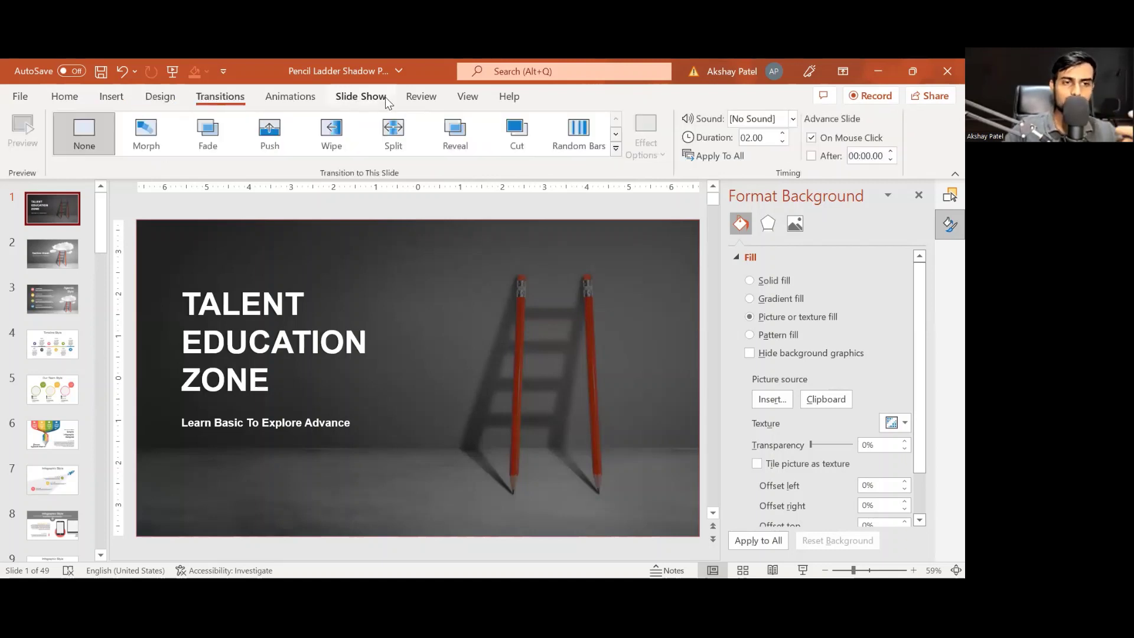